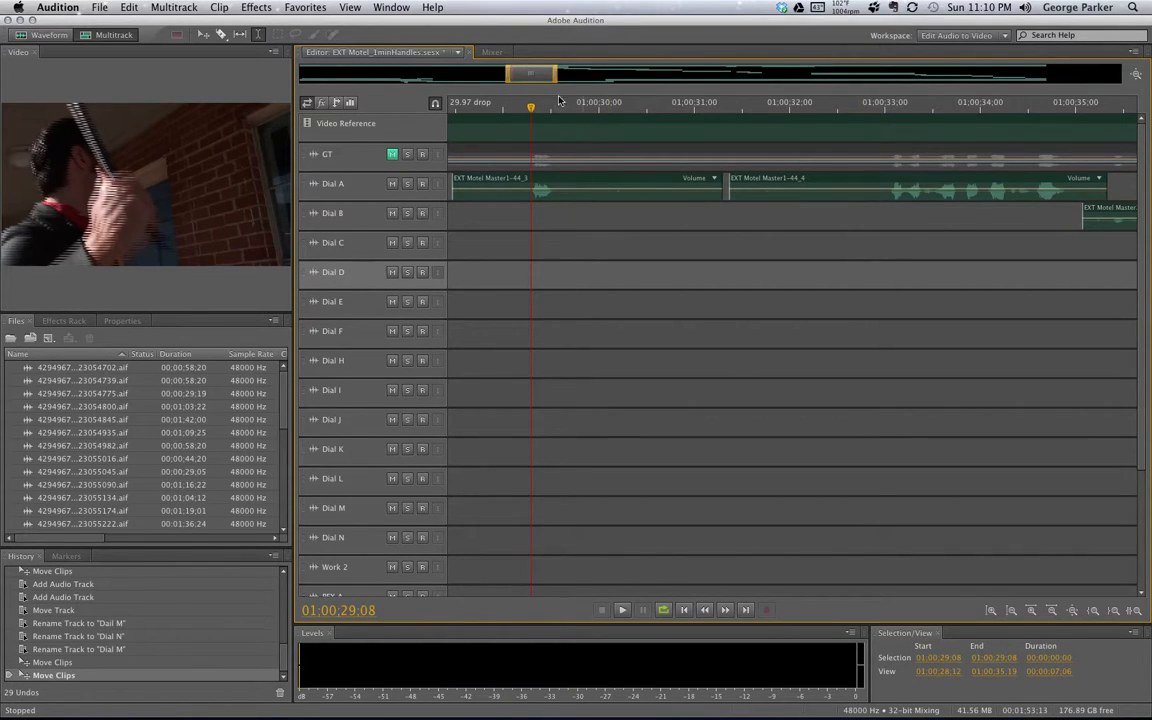
Pan the timeline between 01:00:29 and 01:00:35 to review the Dial B, C and D clips
left_click_drag(537, 73, 731, 75)
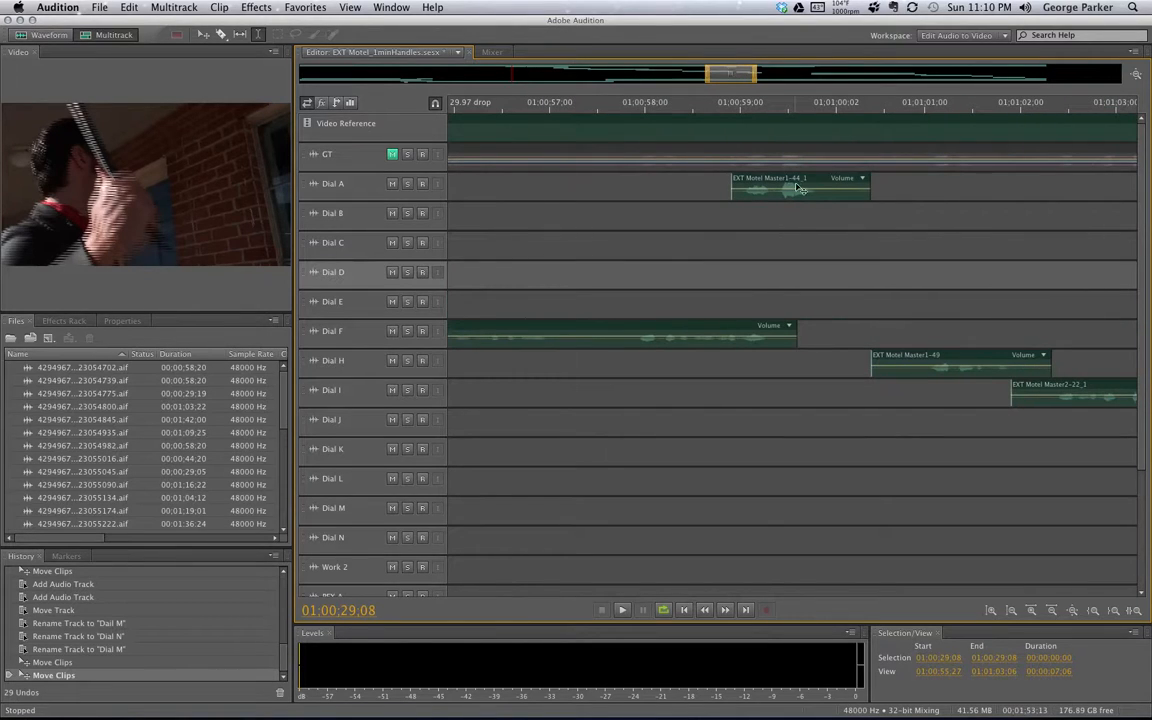
left_click_drag(728, 75, 553, 73)
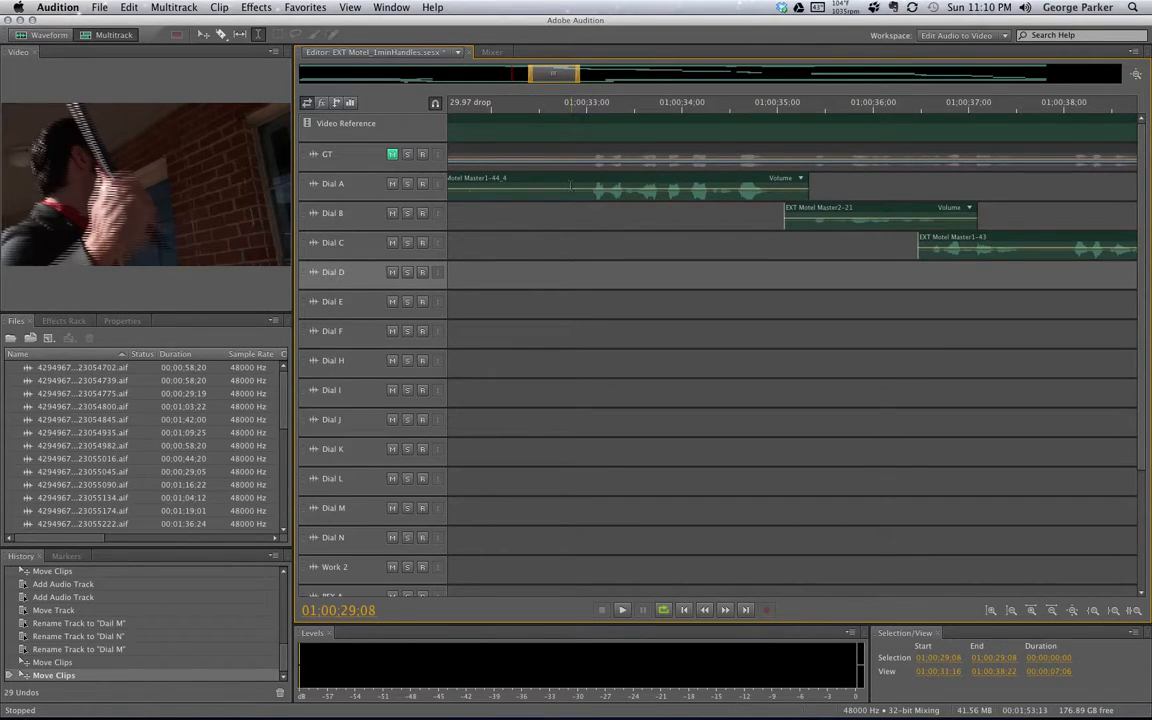
left_click_drag(553, 75, 529, 75)
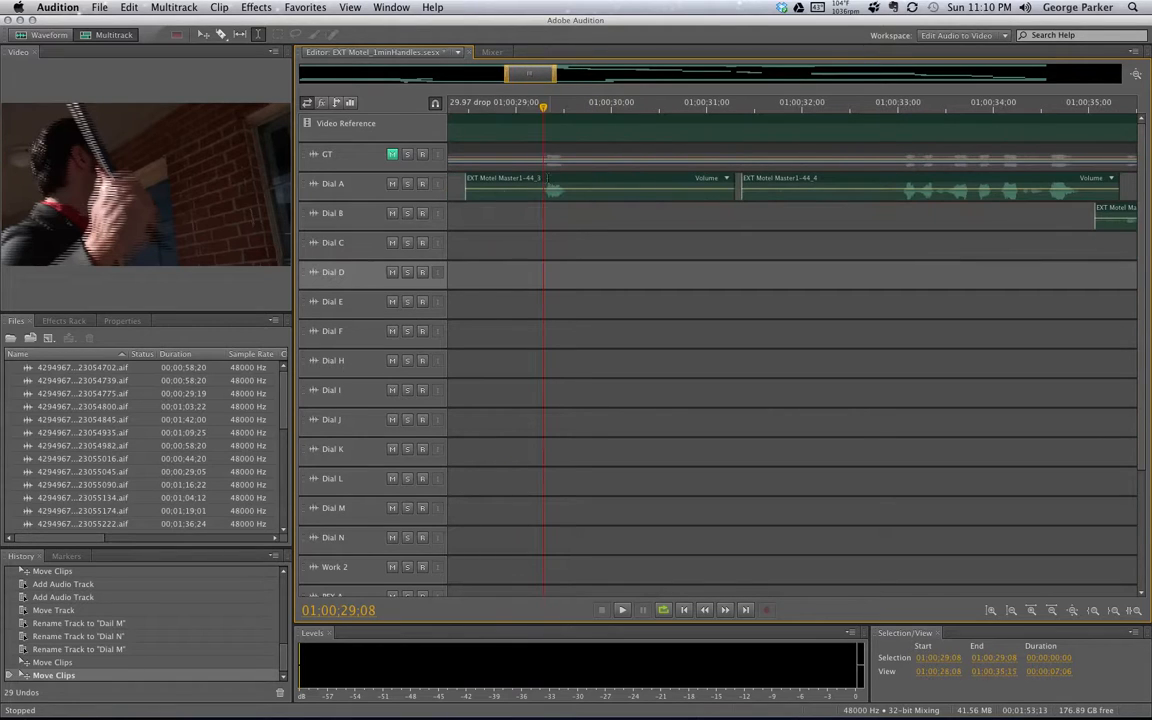
left_click_drag(538, 65, 730, 83)
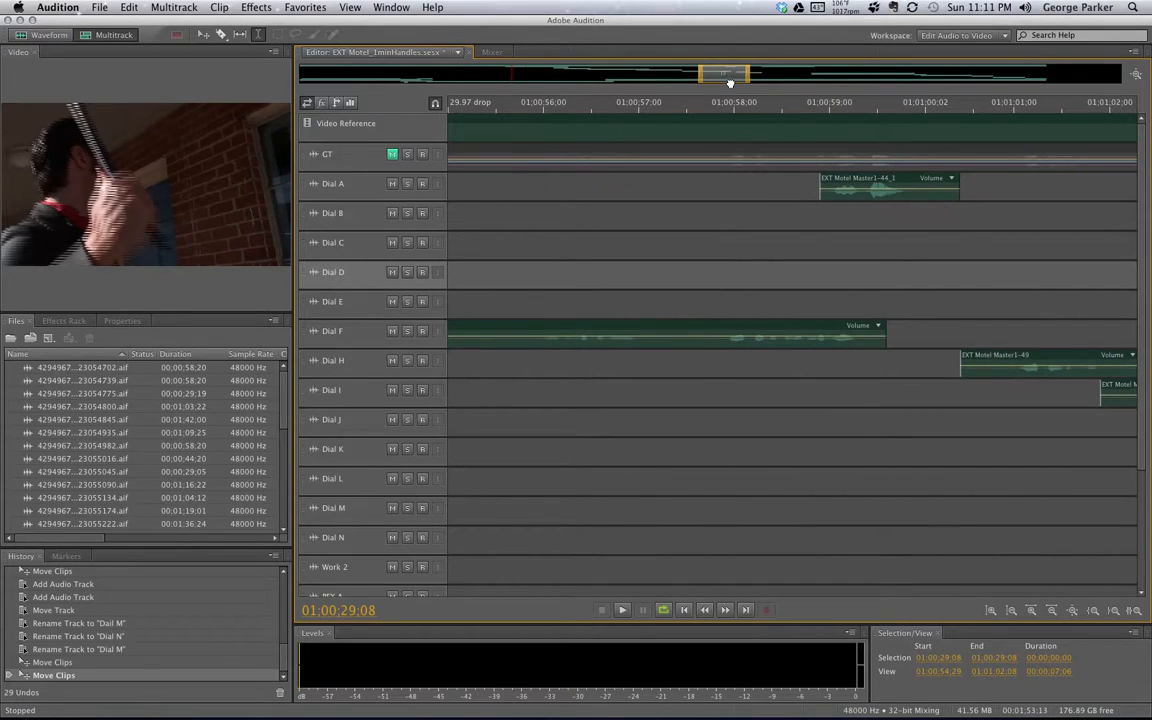
left_click_drag(730, 83, 570, 82)
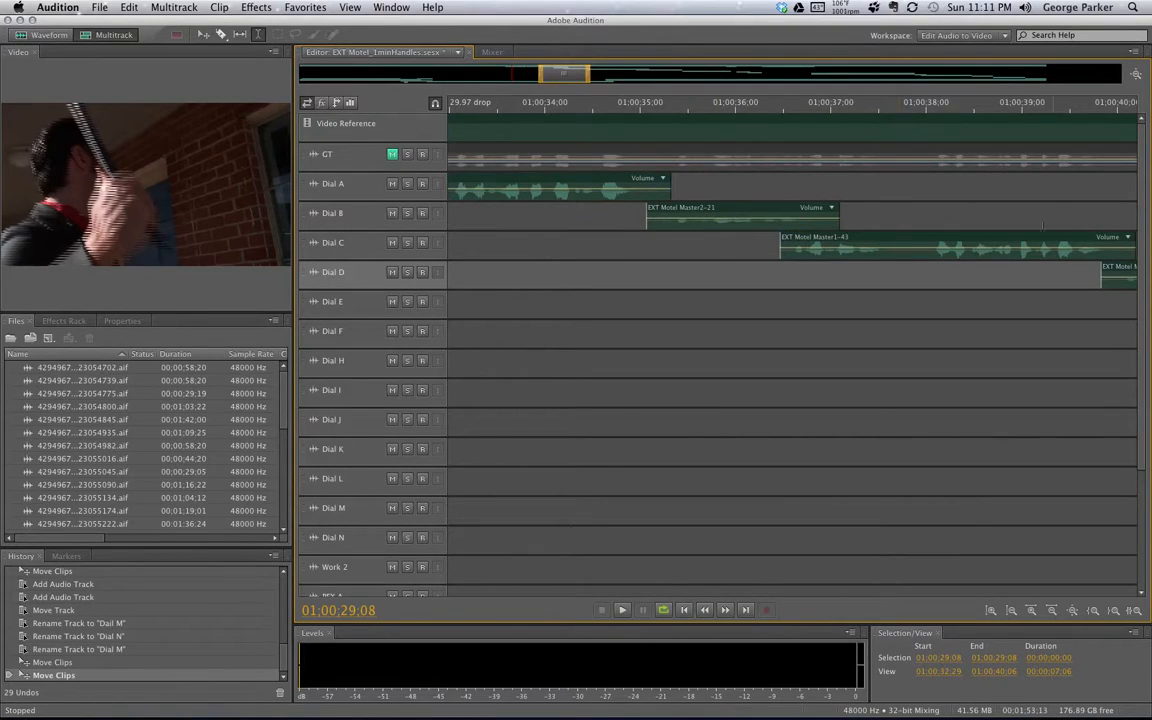
mouse_move(560, 73)
left_mouse_down()
mouse_move(595, 74)
mouse_move(583, 73)
left_mouse_up()
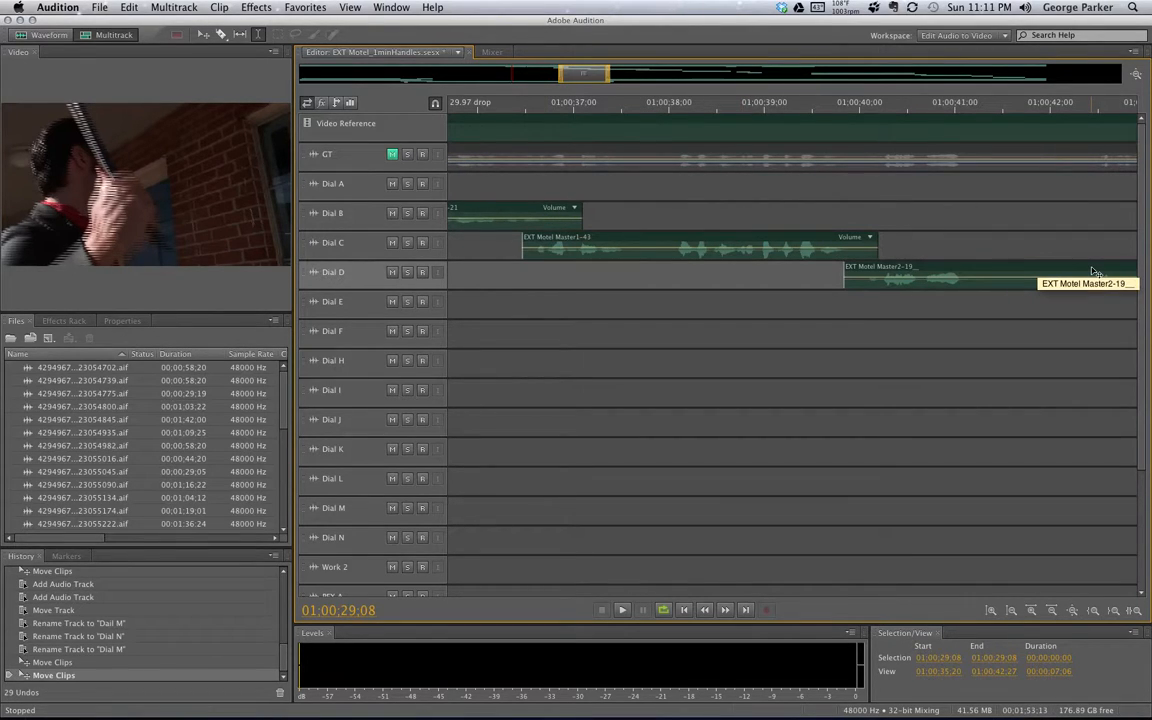
left_click_drag(563, 78, 533, 80)
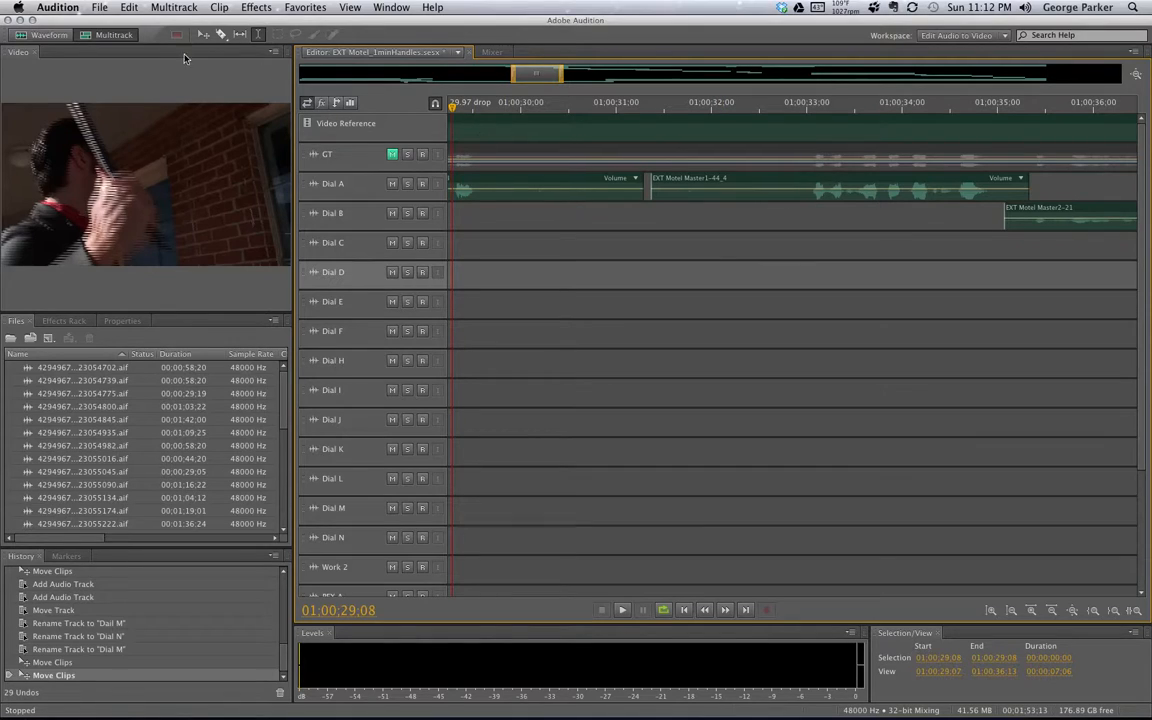
Check the video in QuickTime, then briefly mute Dial A and Dial B and leave them unmuted
key("super+Tab")
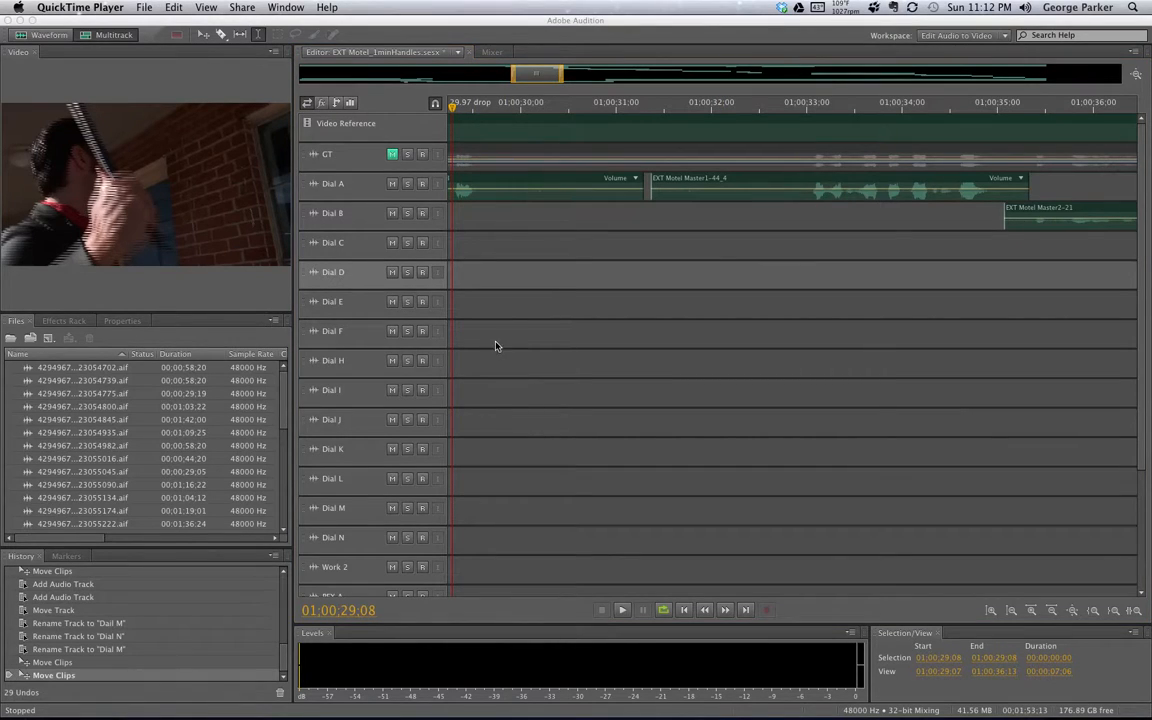
left_click(394, 190)
left_click(392, 186)
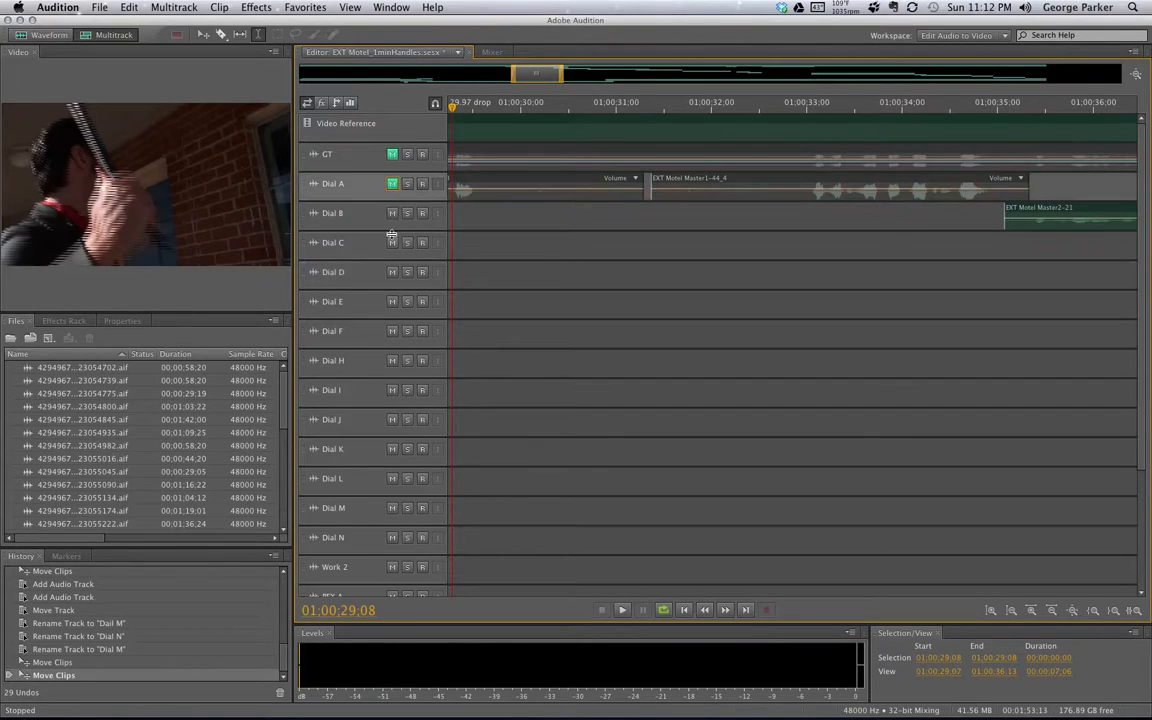
left_click(392, 213)
left_click(392, 256)
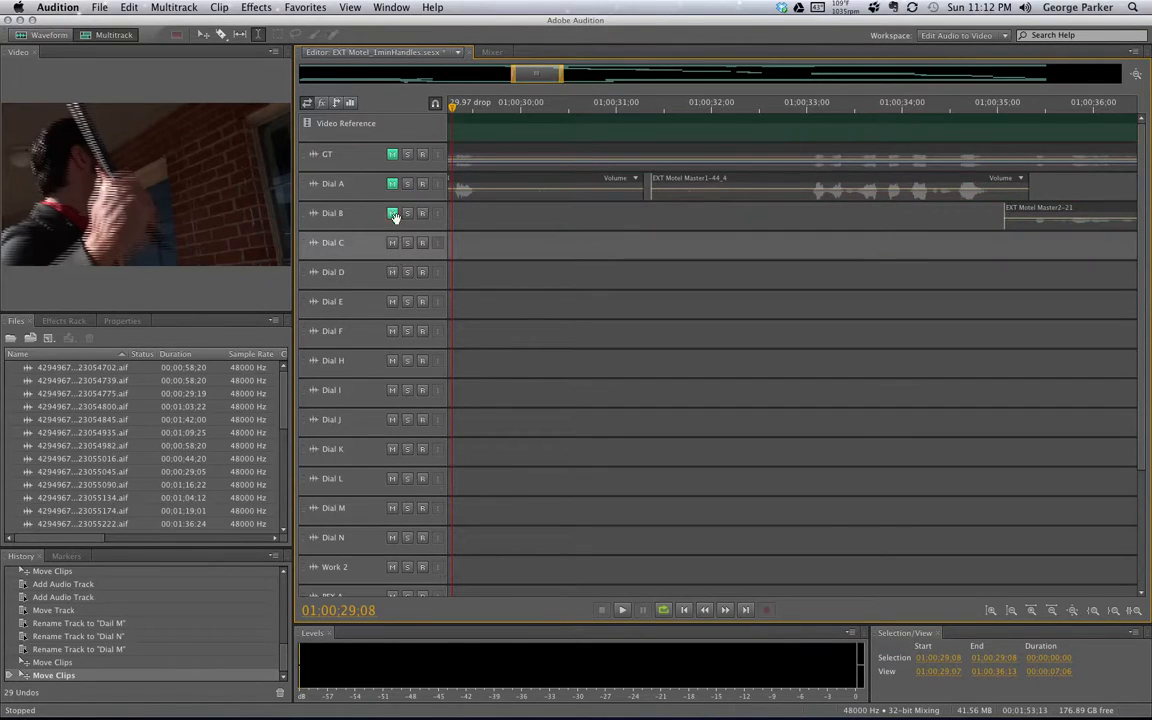
left_click(392, 214)
left_click(393, 185)
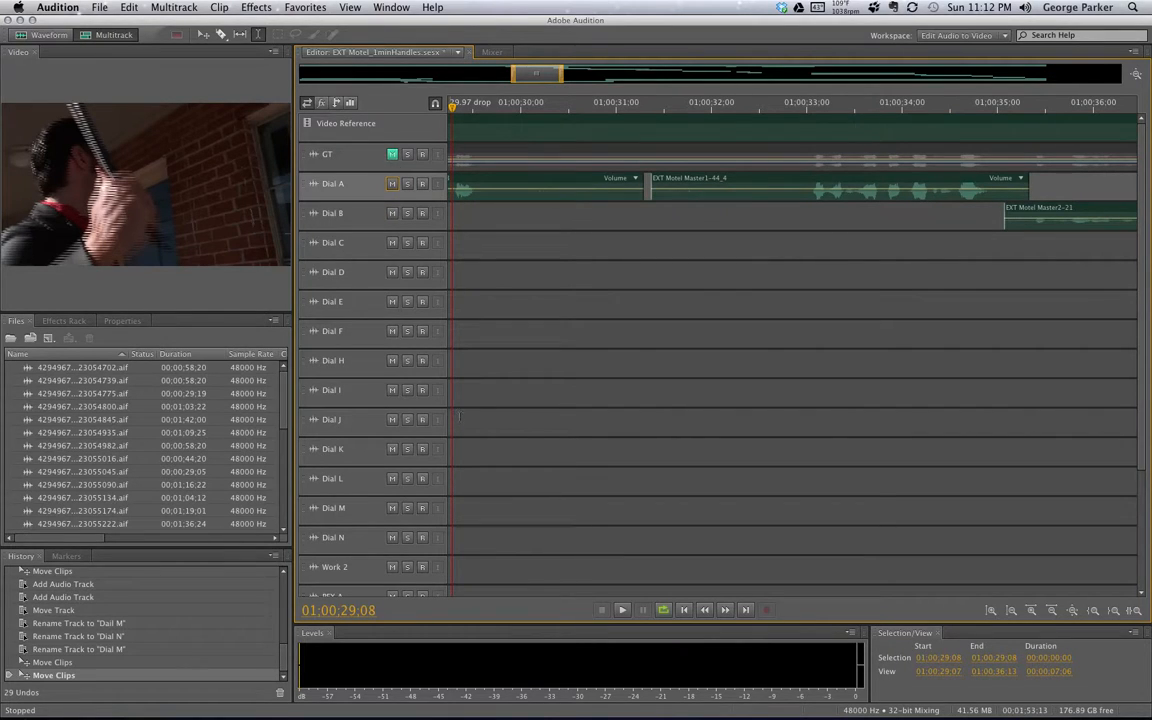
Play from 01:00:29:08, pausing at 01:00:39:13 and 01:00:46:02, and end at 01:00:47:00
key("space")
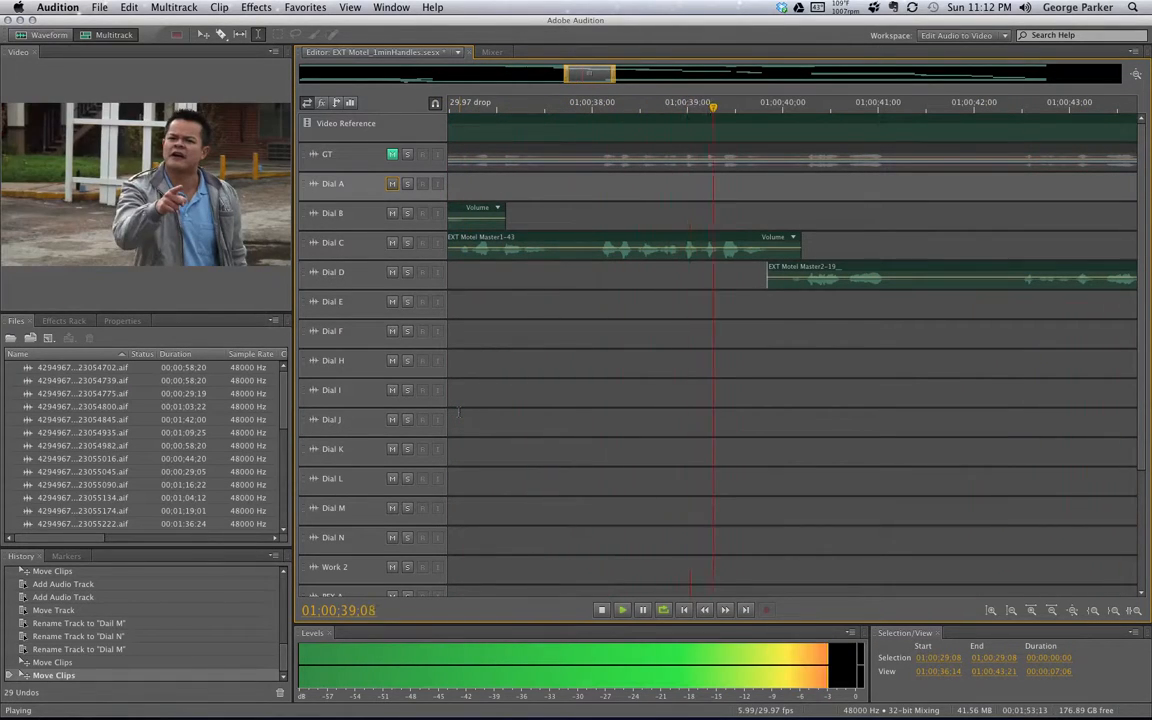
key("space")
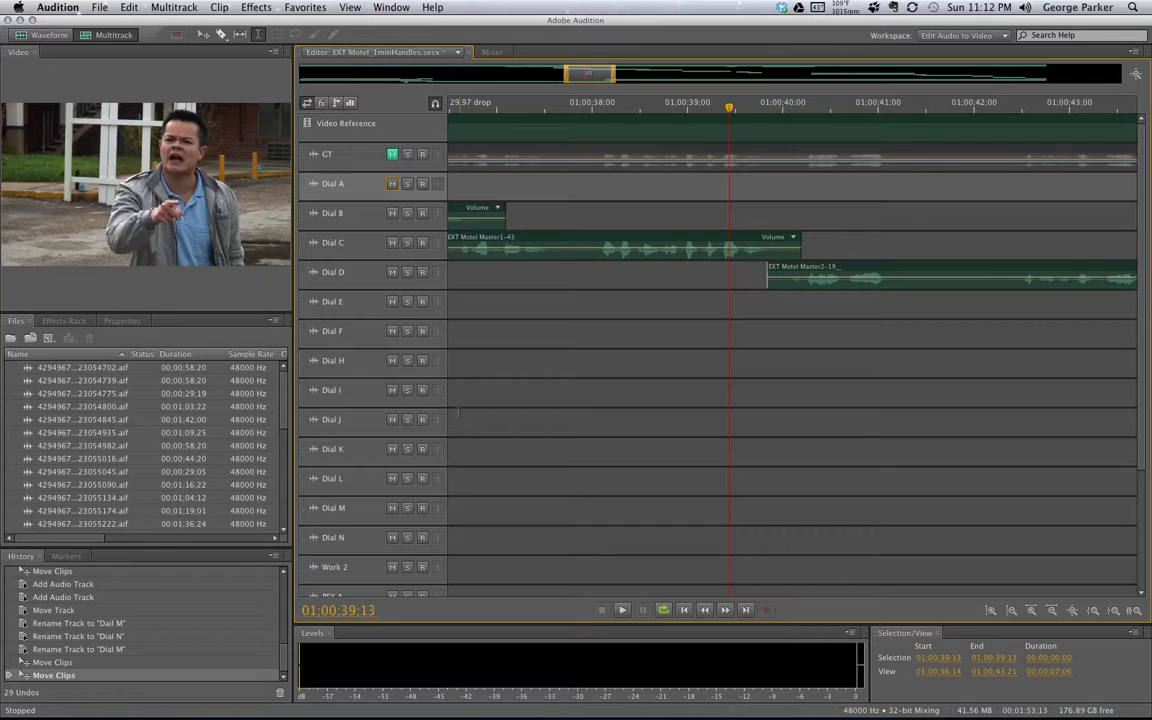
key("space")
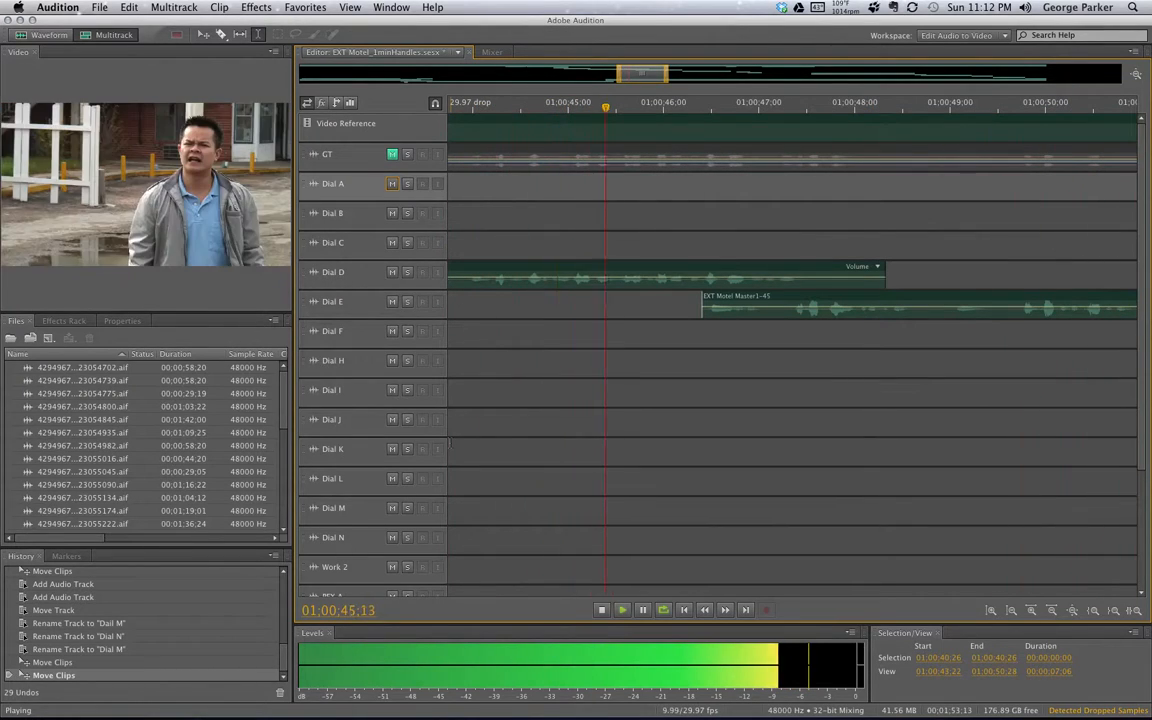
key("space")
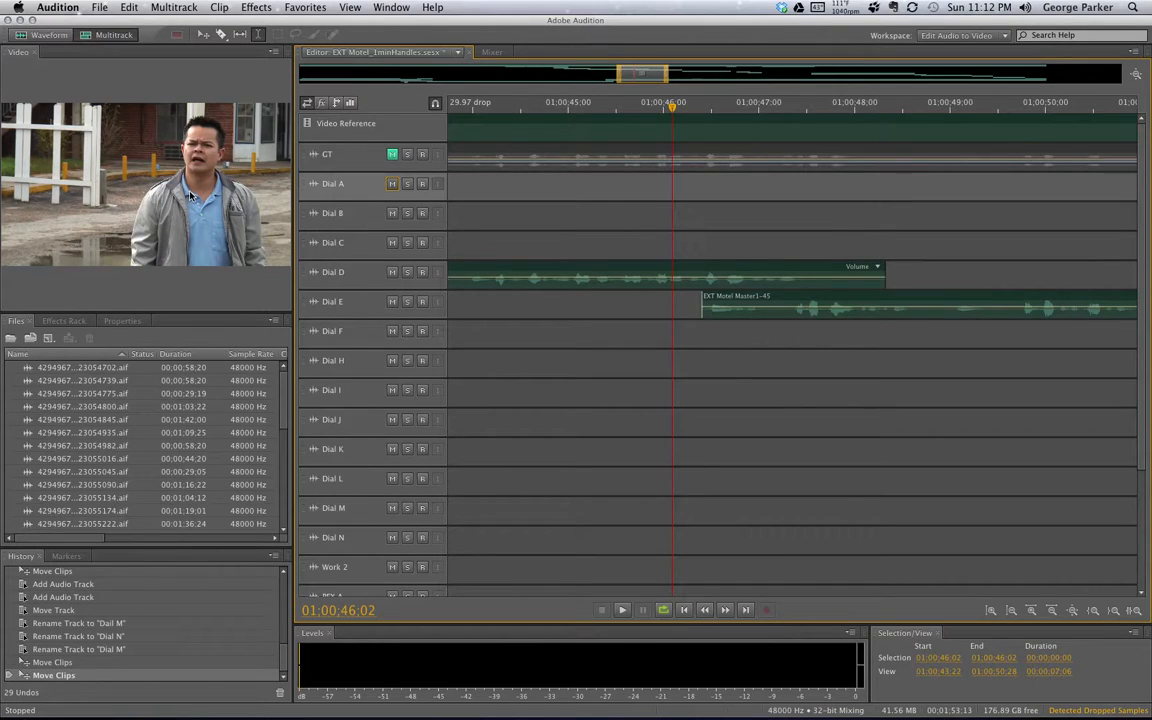
key("space")
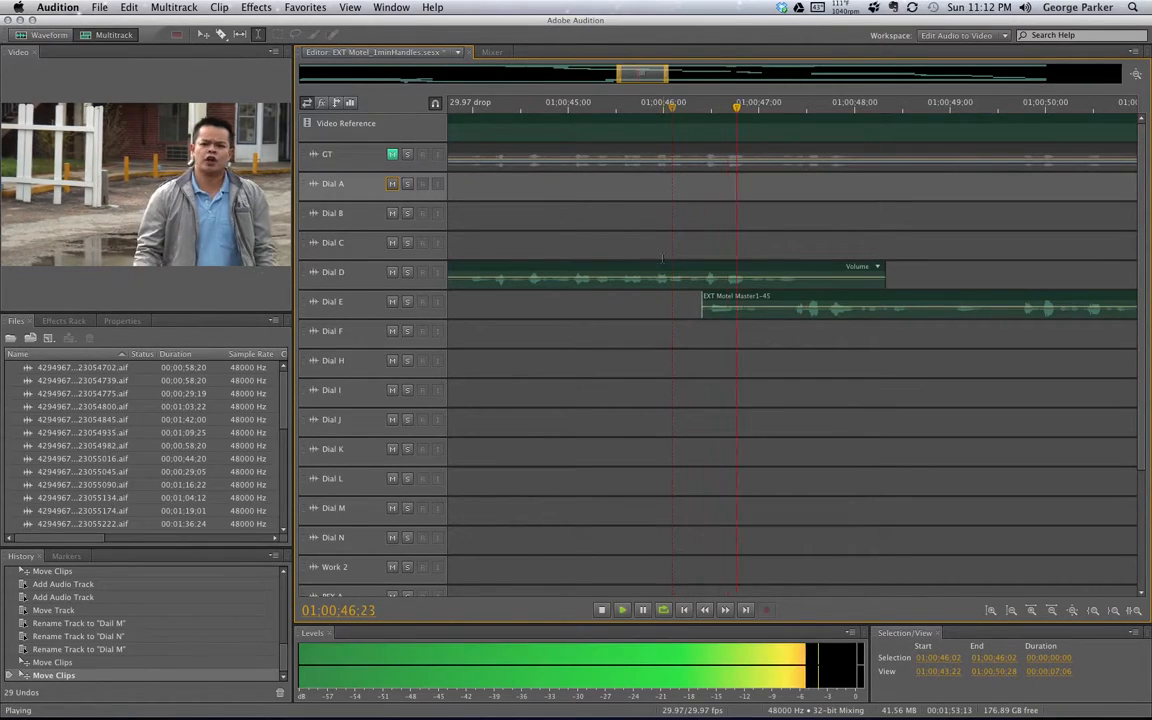
key("space")
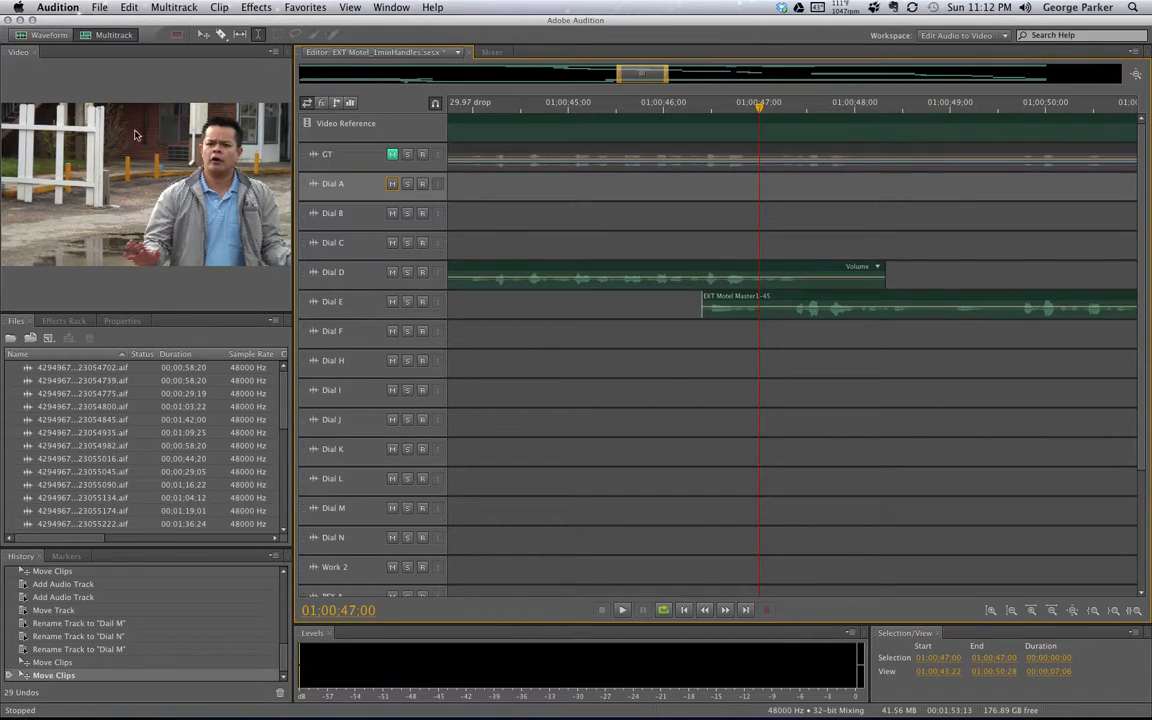
Scrub the playhead from 01:00:46:02 through 01:00:41 back to 01:00:38:04 near the Dial C clip
left_click_drag(761, 110, 634, 72)
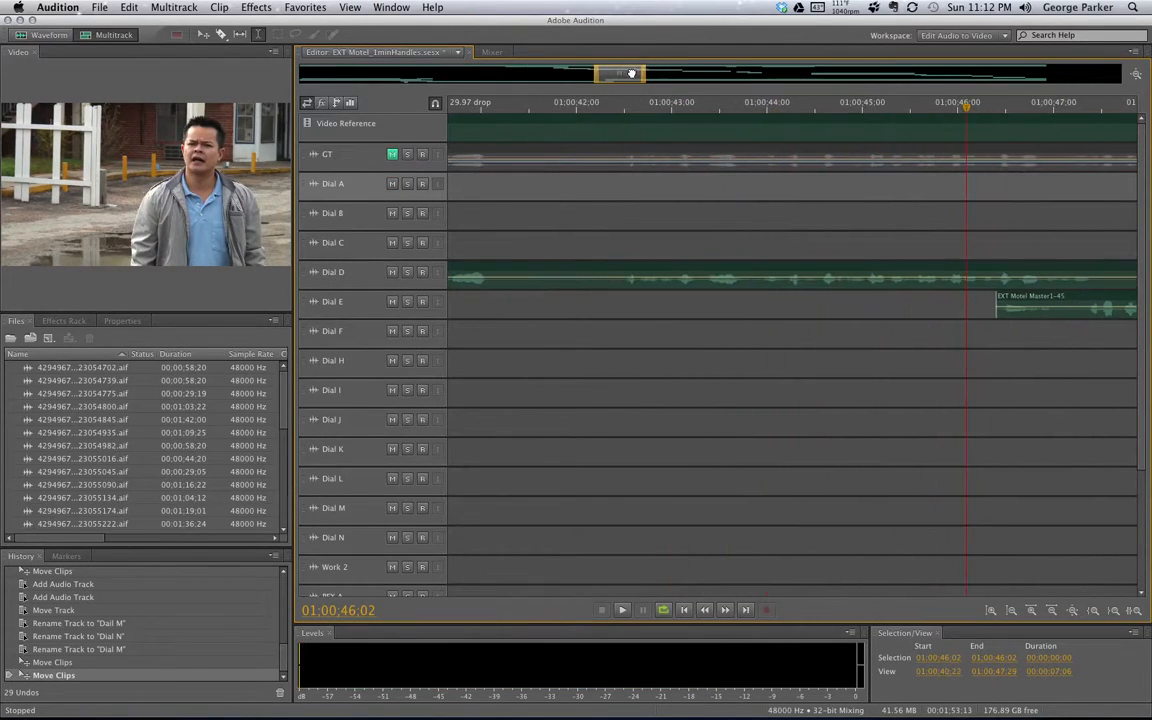
left_click(553, 106)
left_click_drag(555, 108, 699, 111)
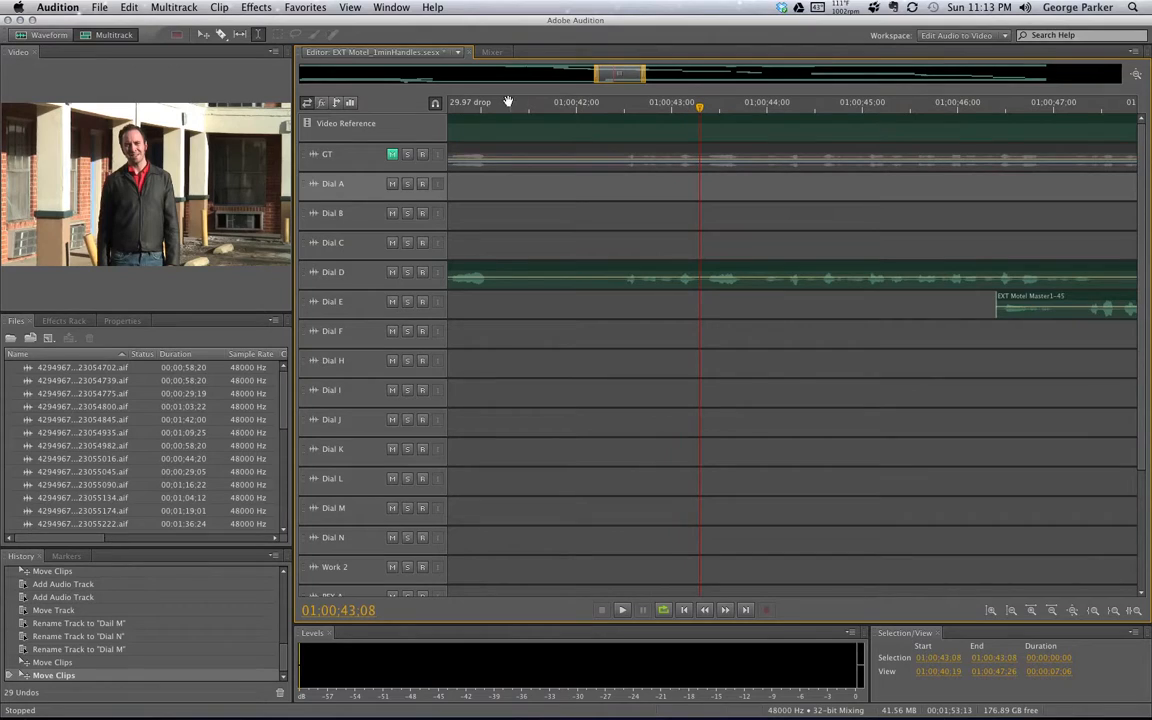
left_click(580, 76)
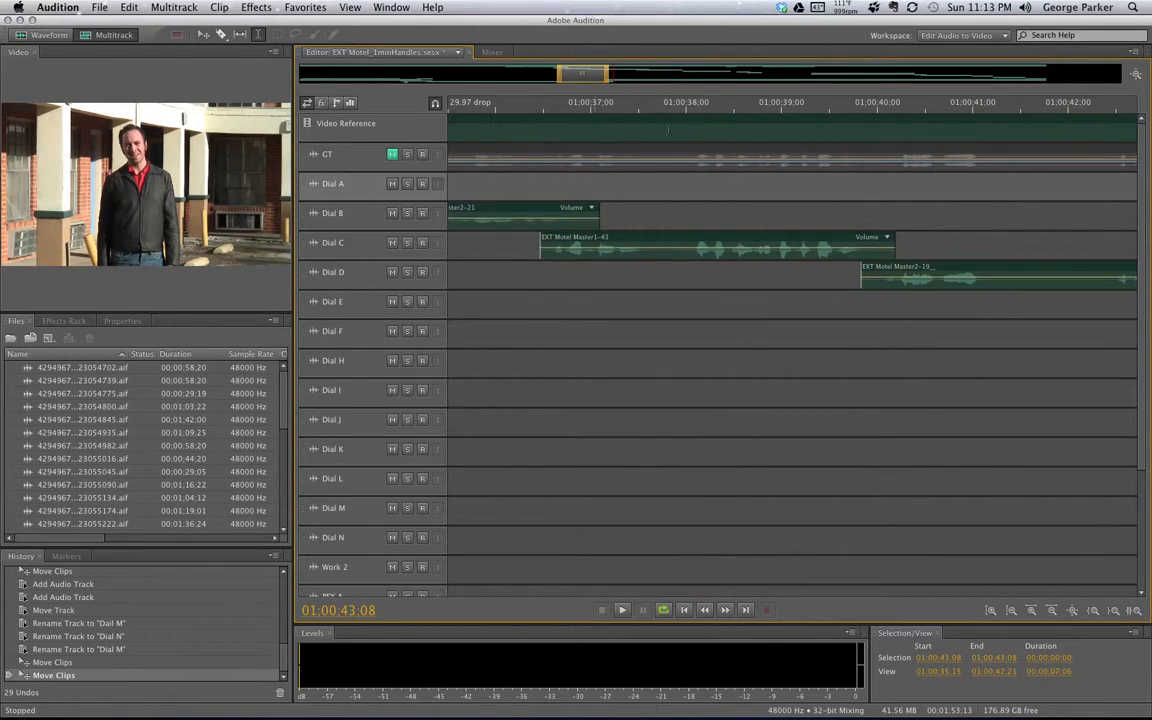
left_click(643, 105)
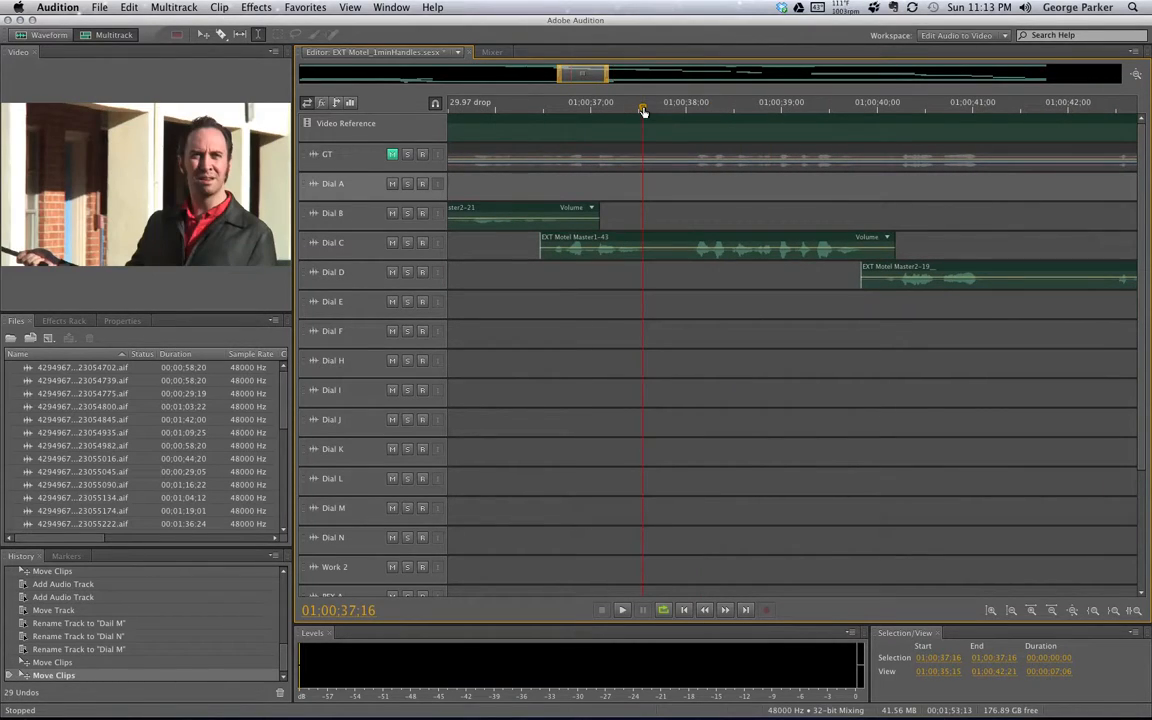
left_click(750, 106)
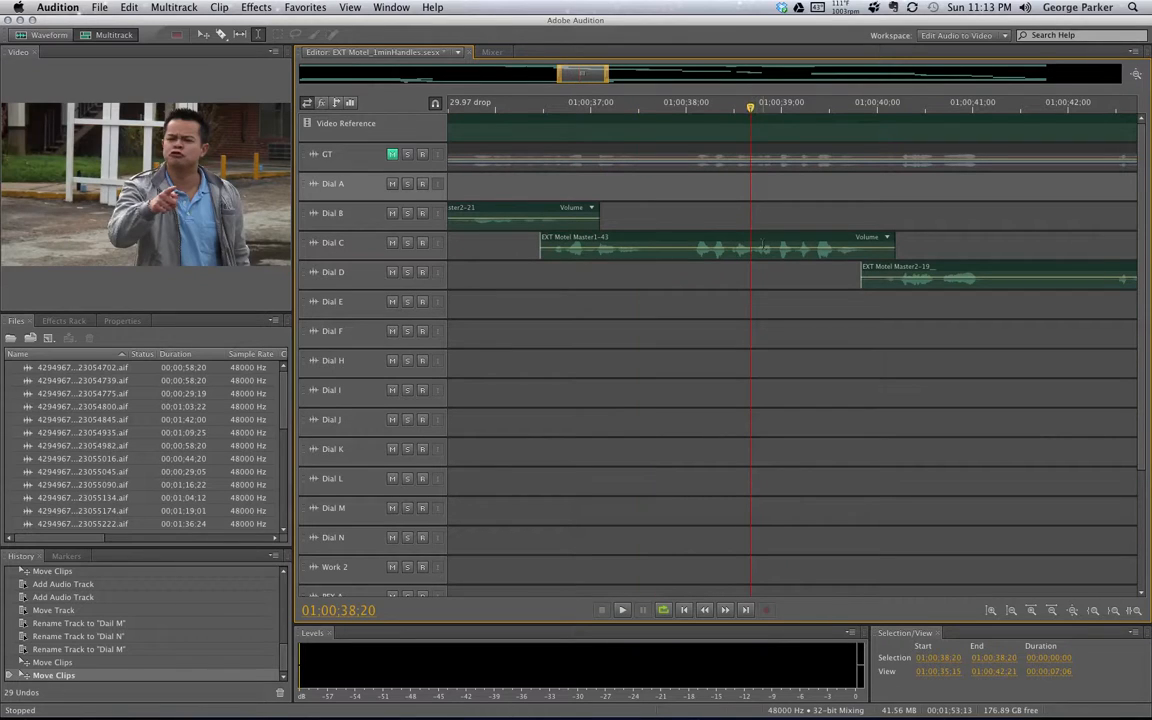
left_click(700, 106)
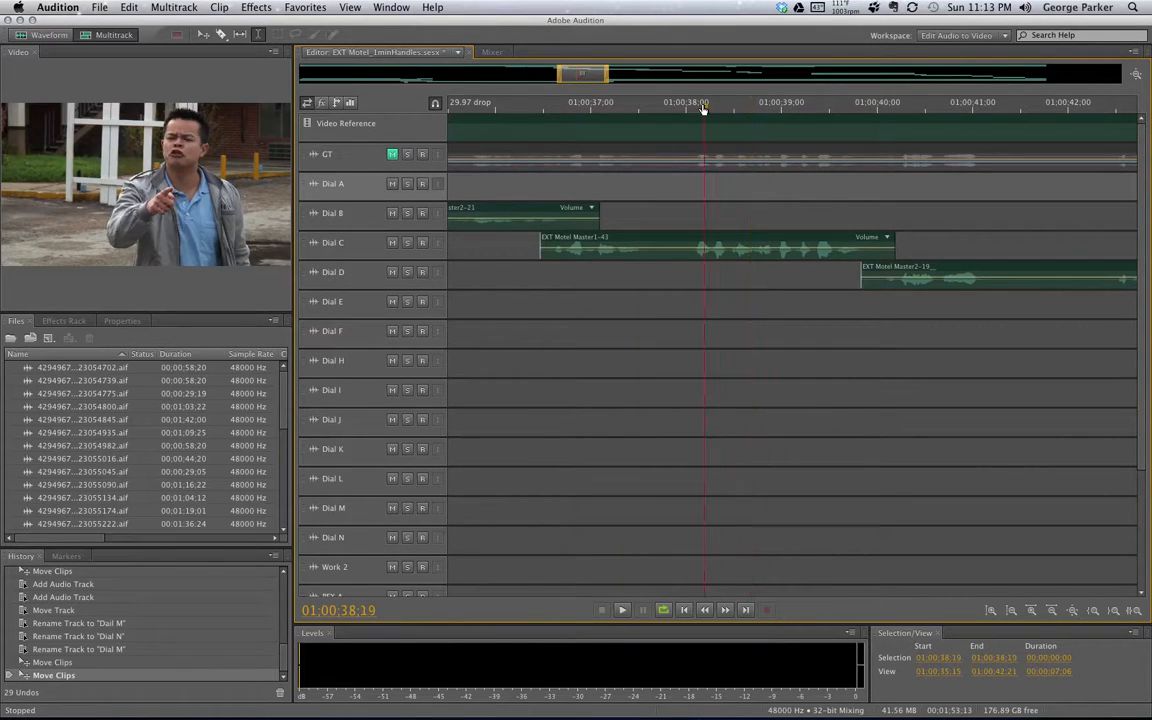
Play the Dial C to Dial D transition from 01:00:38:04, then park at 01:00:39:29
key("space")
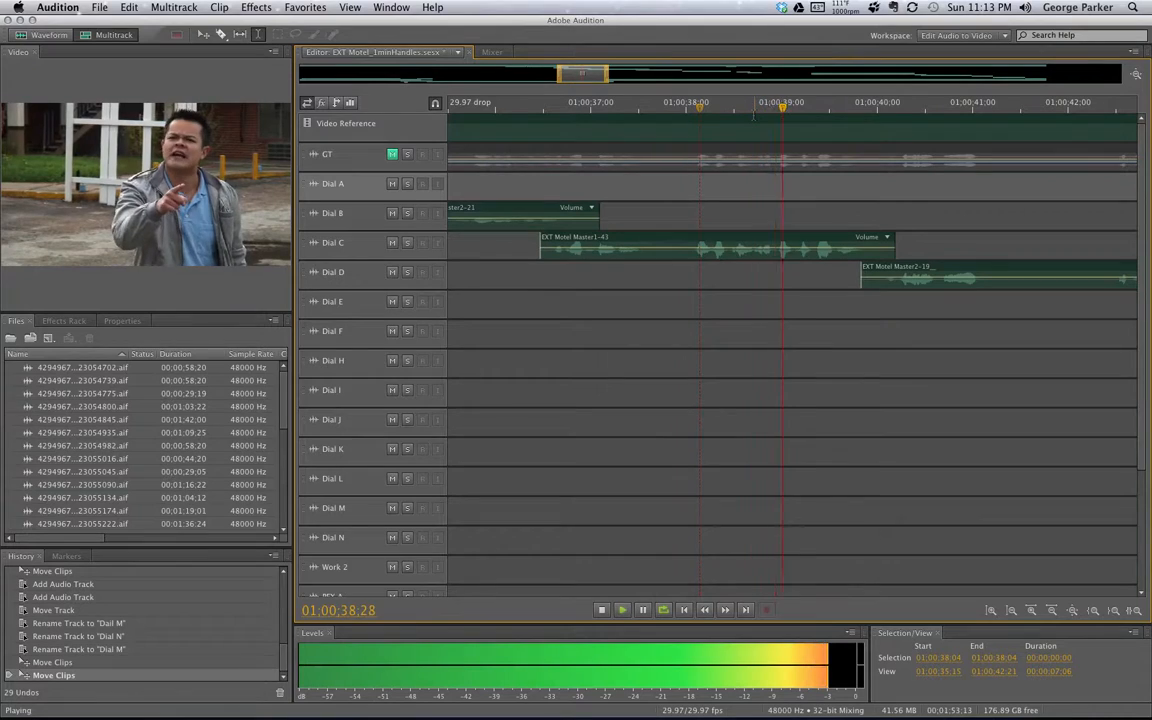
key("space")
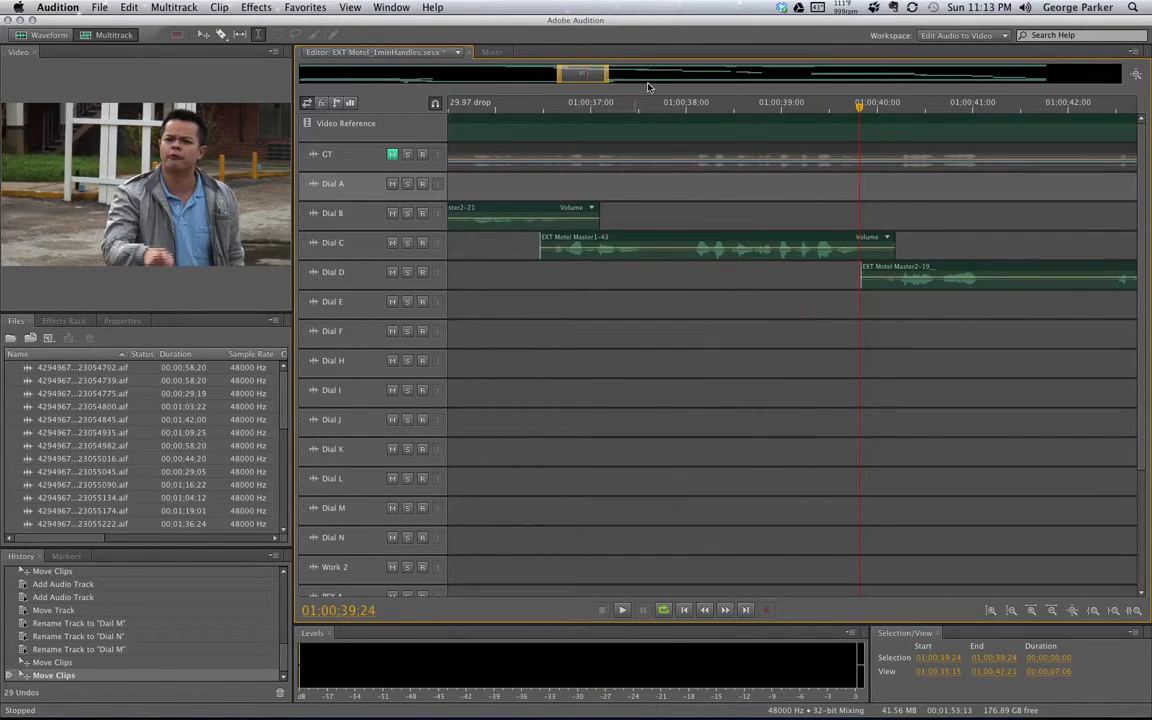
left_click_drag(860, 108, 875, 114)
left_click_drag(588, 75, 652, 85)
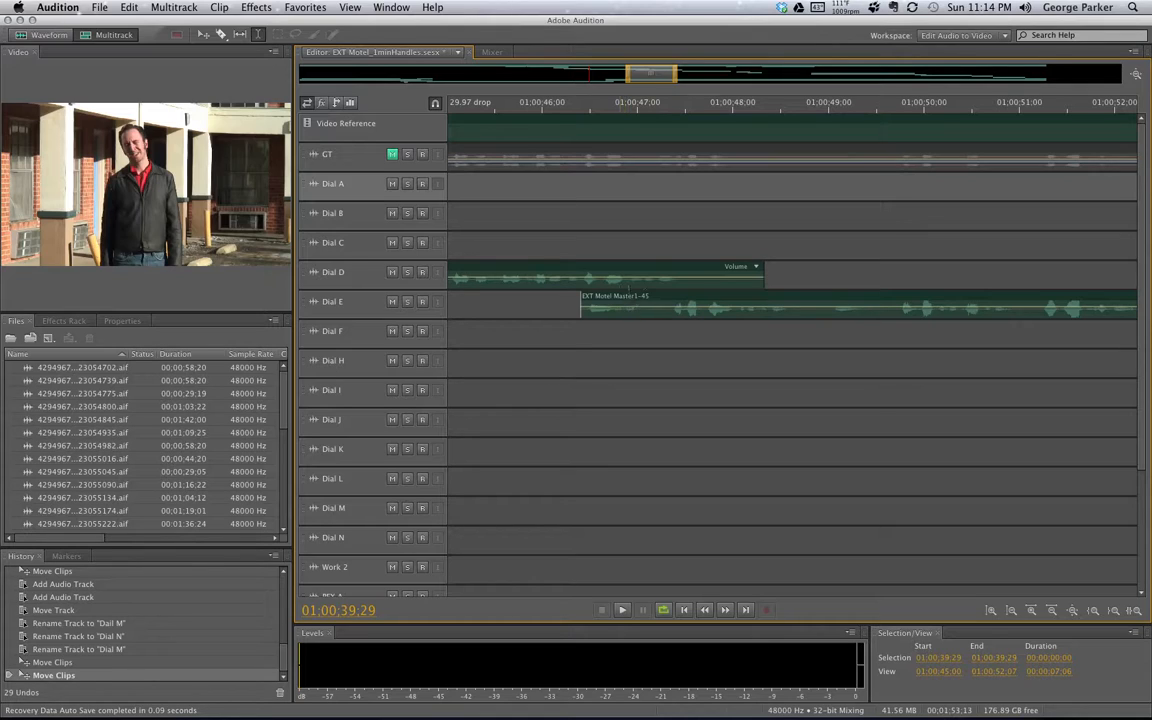
Pan past the Dial E/F join to show the Dial A, F, H and I clips near 01:00:59
left_click_drag(650, 74, 662, 75)
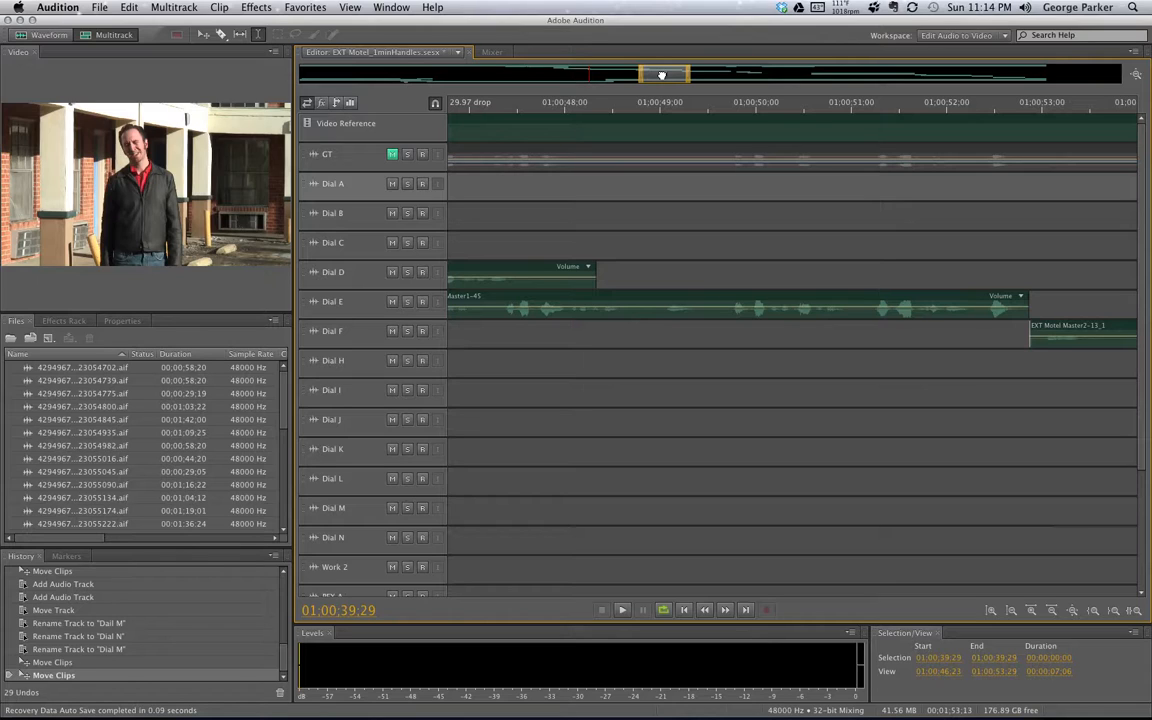
left_click_drag(661, 75, 680, 75)
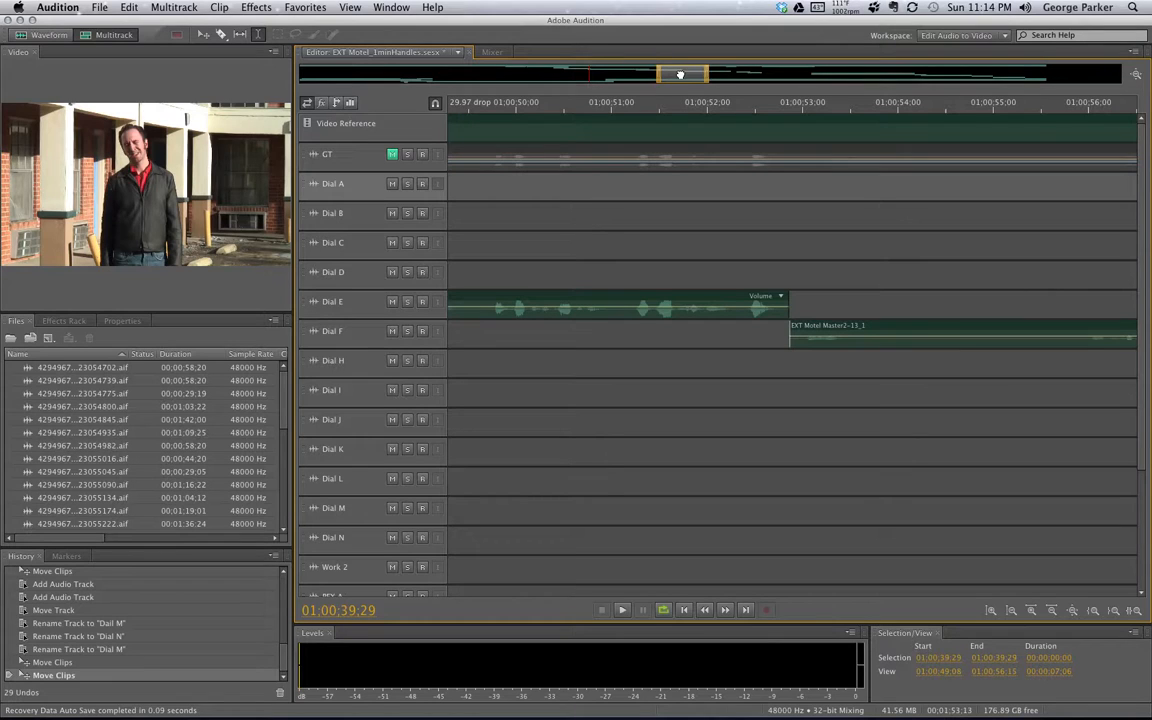
left_click_drag(680, 75, 686, 75)
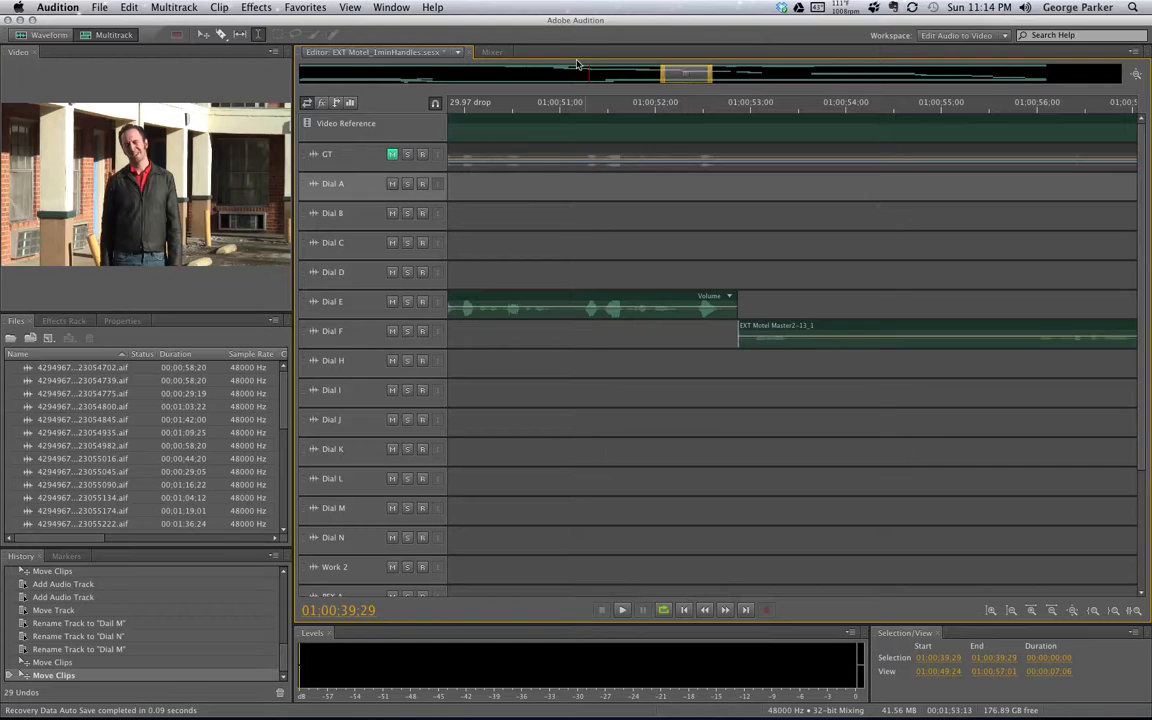
key("super+Tab")
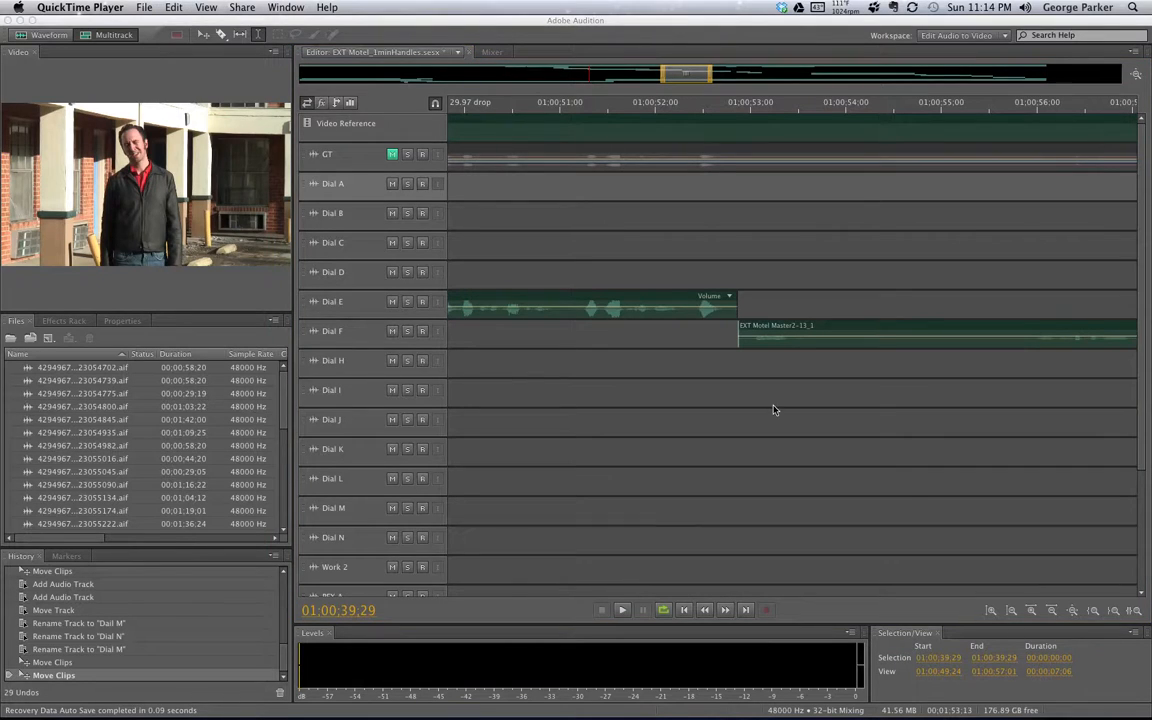
left_click(697, 76)
left_click_drag(697, 76, 567, 76)
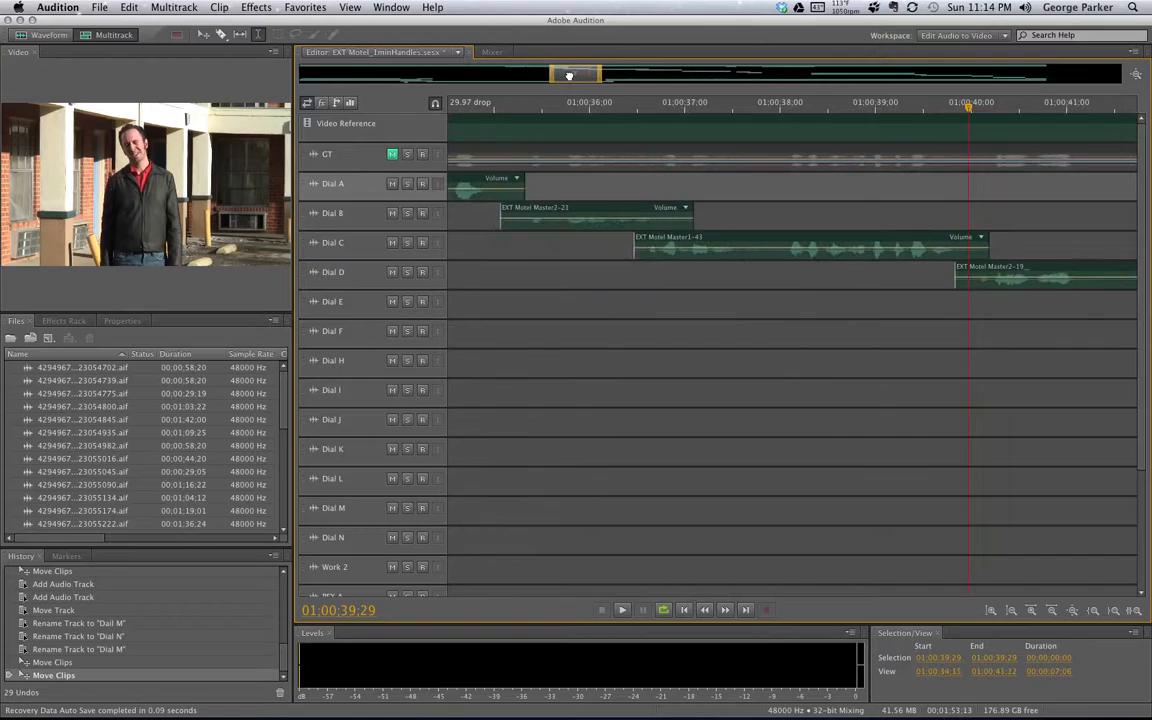
left_click(504, 106)
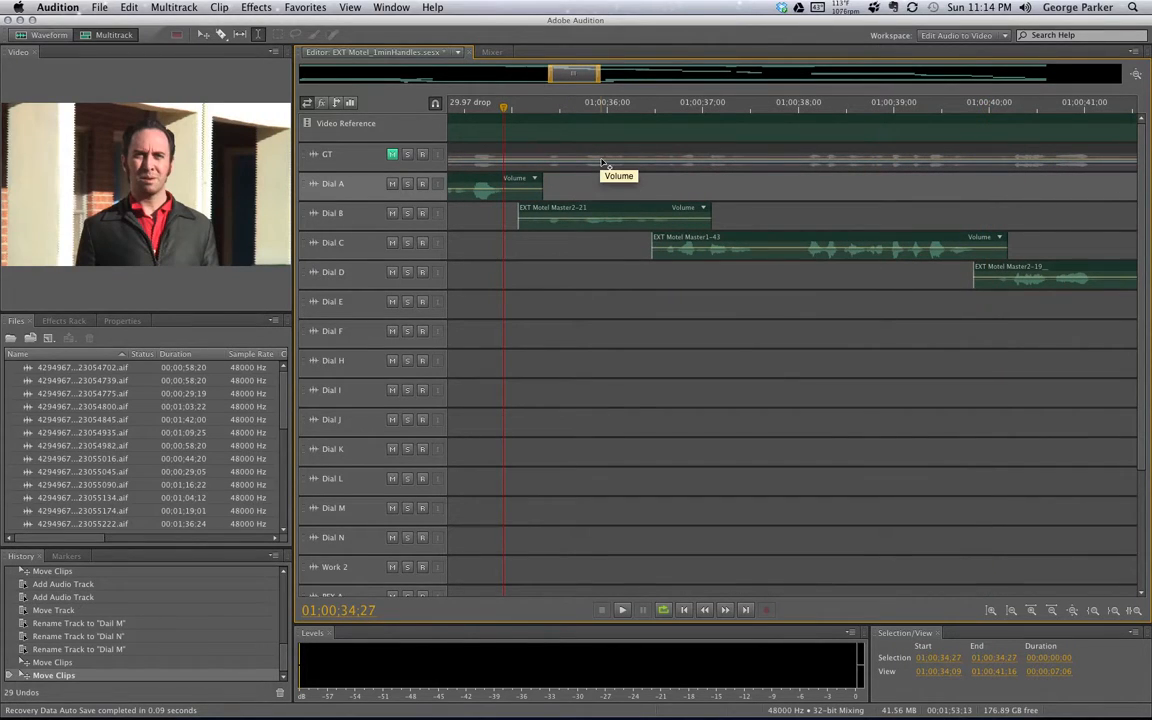
key("space")
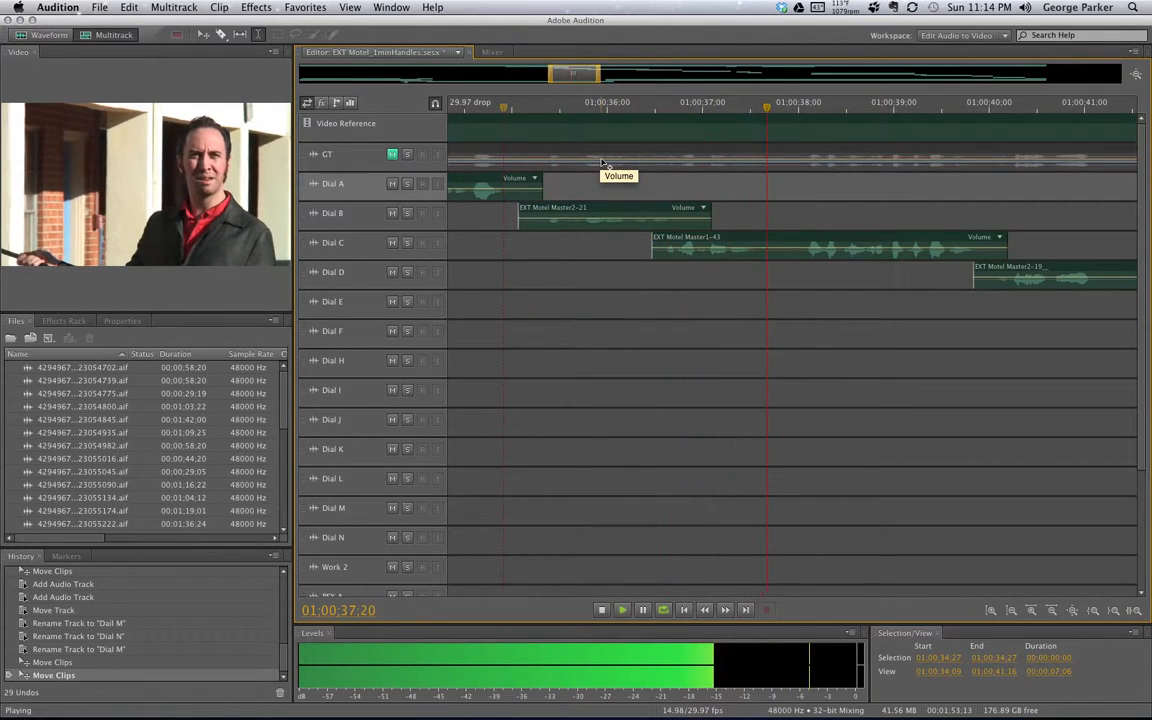
key("space")
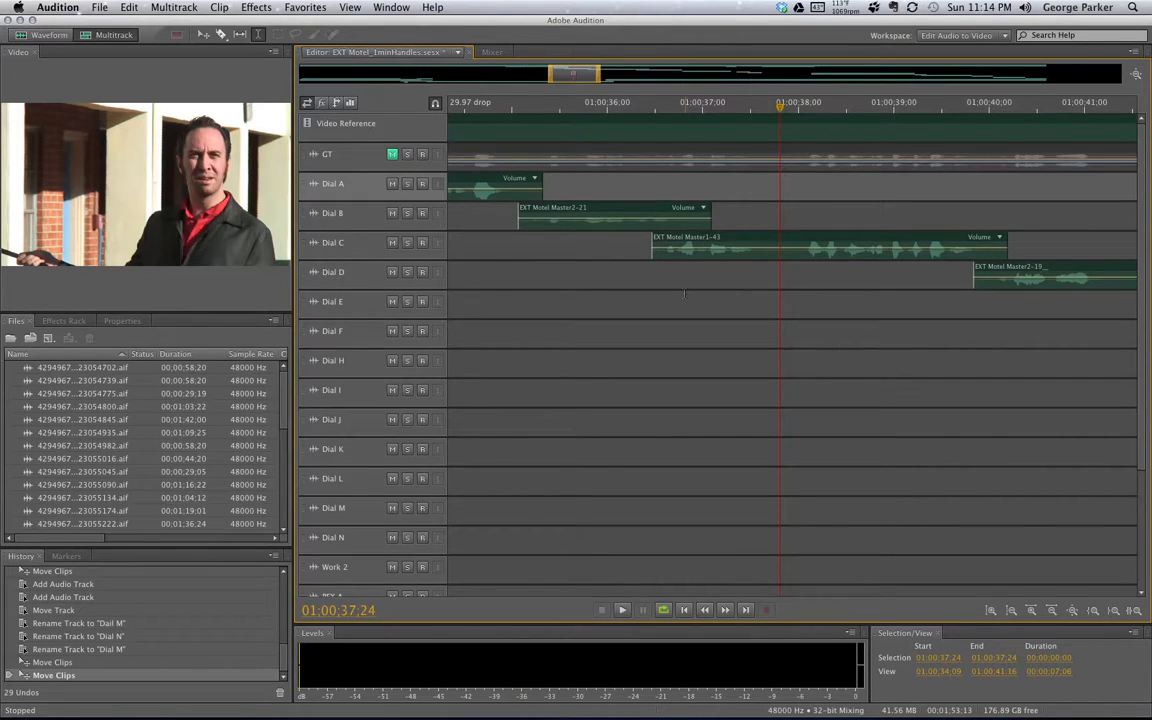
left_click_drag(580, 100, 612, 108)
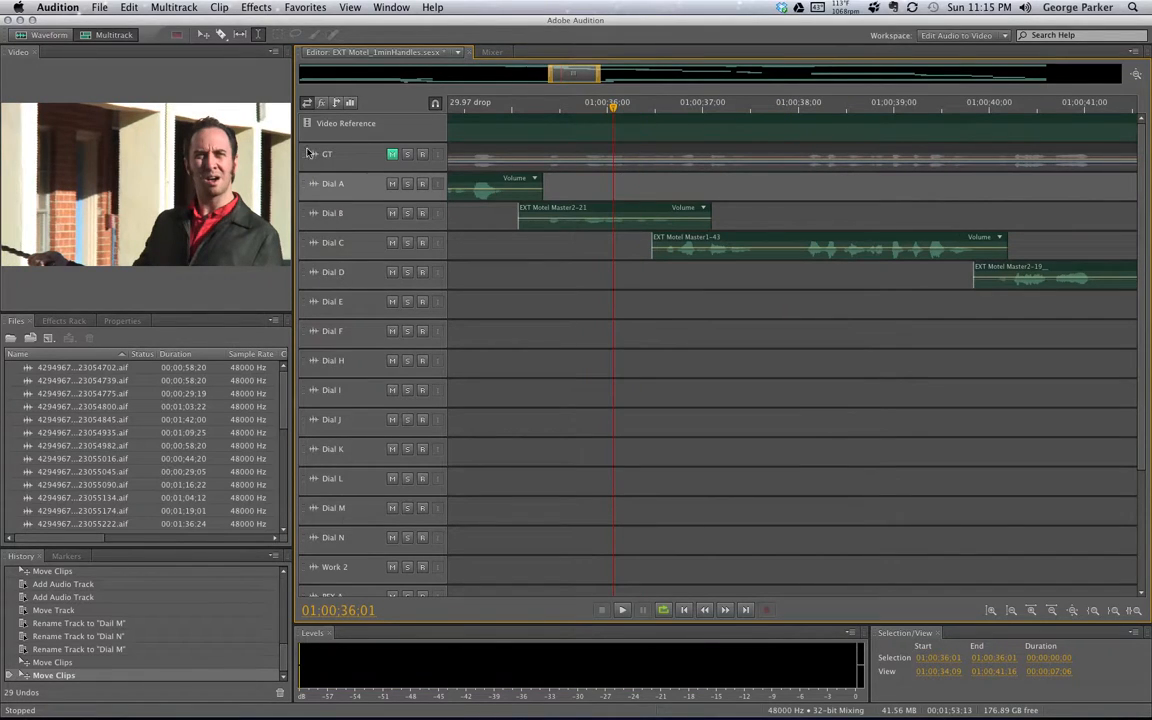
left_click_drag(716, 121, 870, 126)
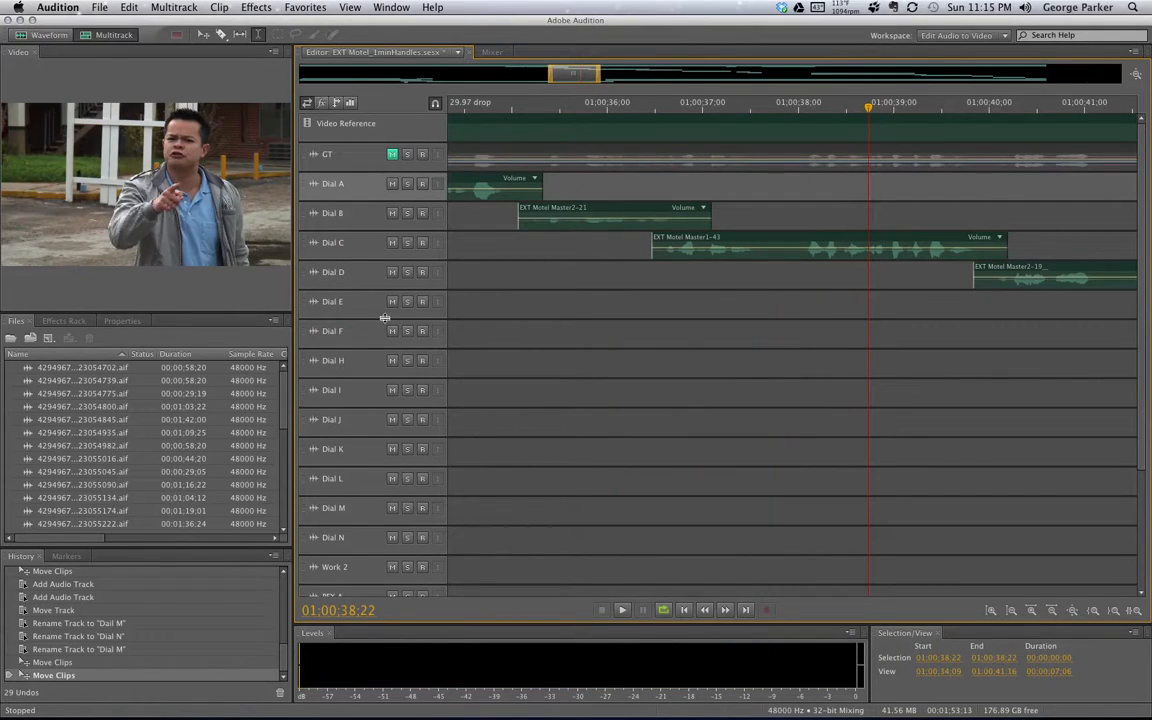
left_click_drag(866, 108, 576, 108)
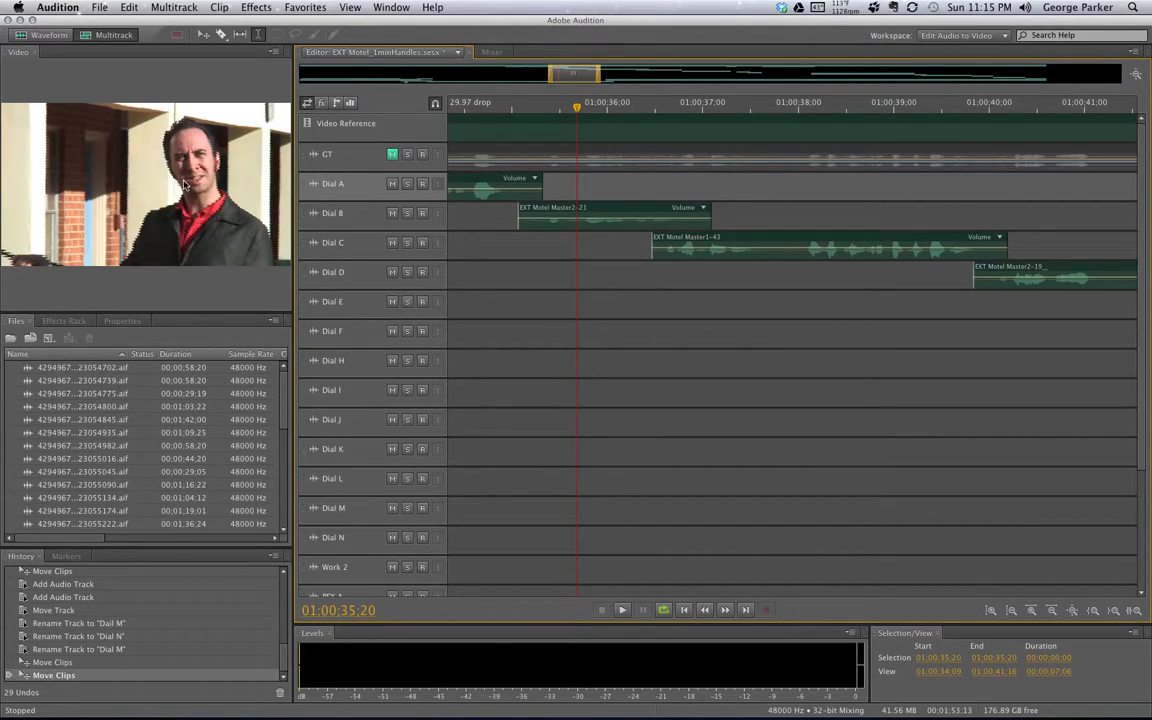
left_click_drag(578, 108, 856, 123)
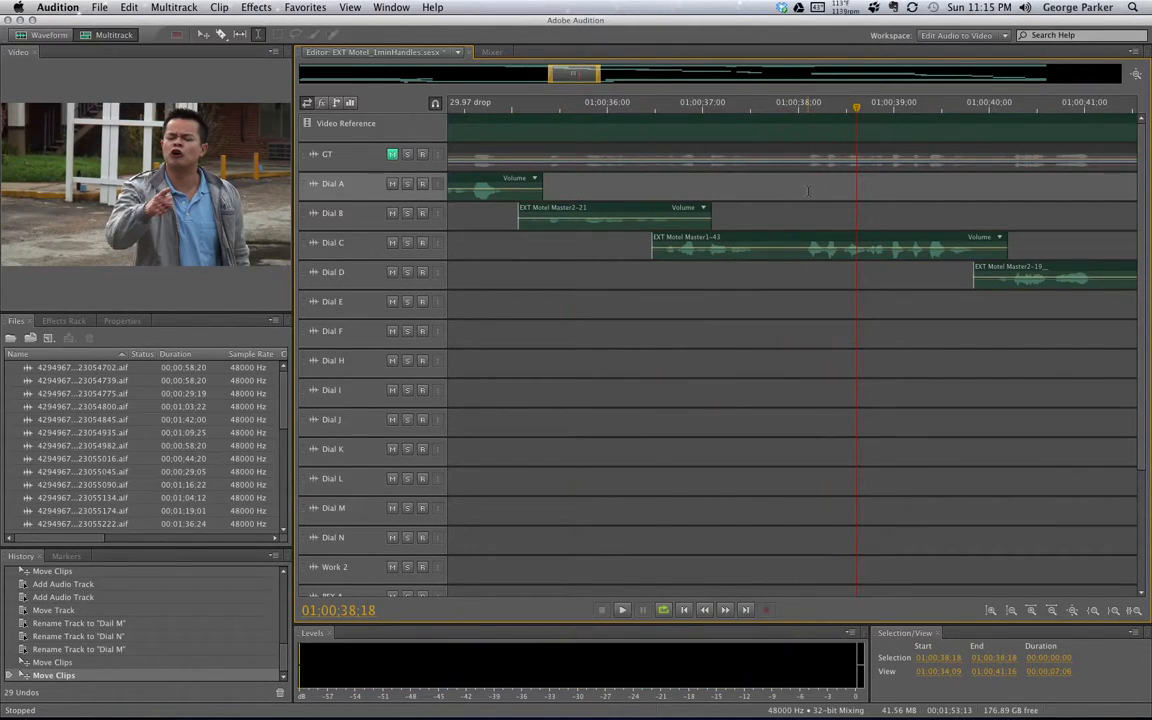
left_click_drag(532, 106, 721, 112)
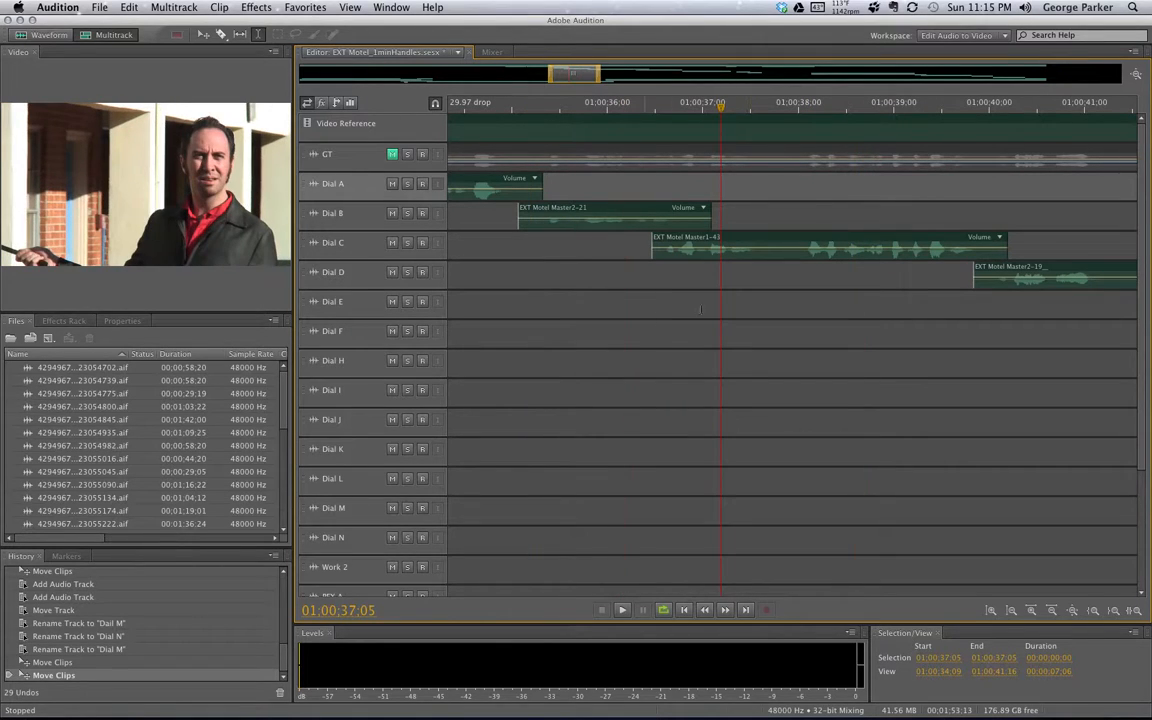
Scrub to 01:00:38:00, play, park at 01:00:35:00, then select the Dial A and Dial B clips
left_click_drag(650, 106, 903, 117)
key("space")
key("space")
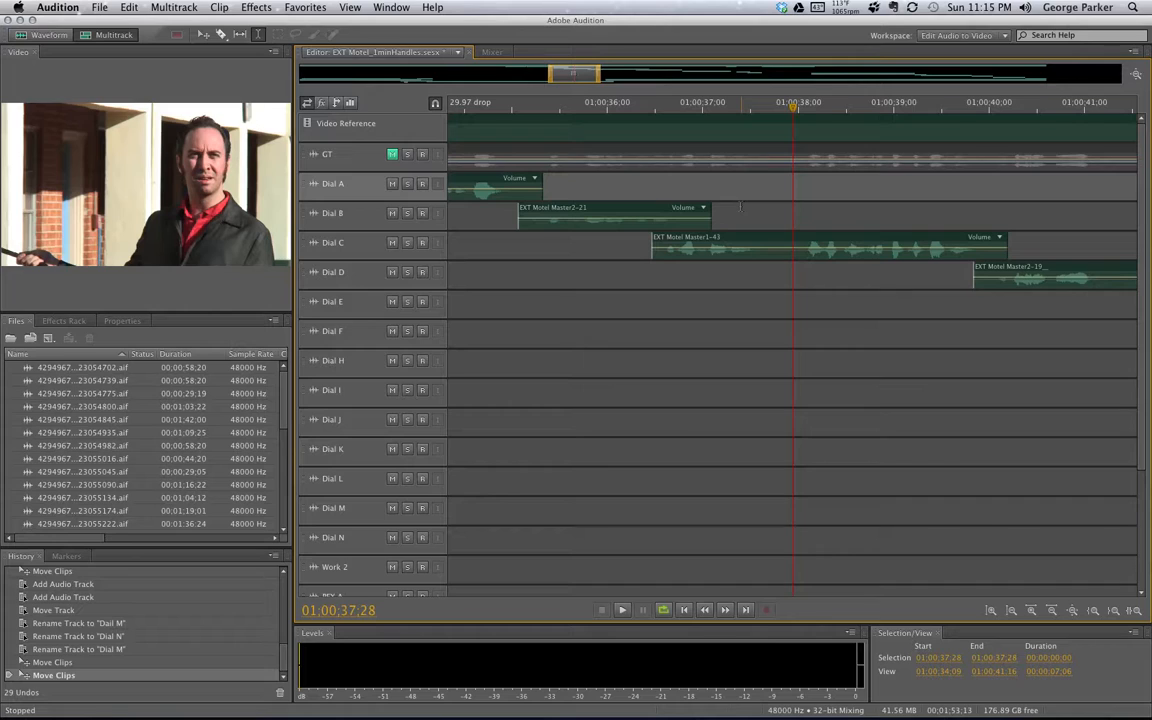
left_click(513, 106)
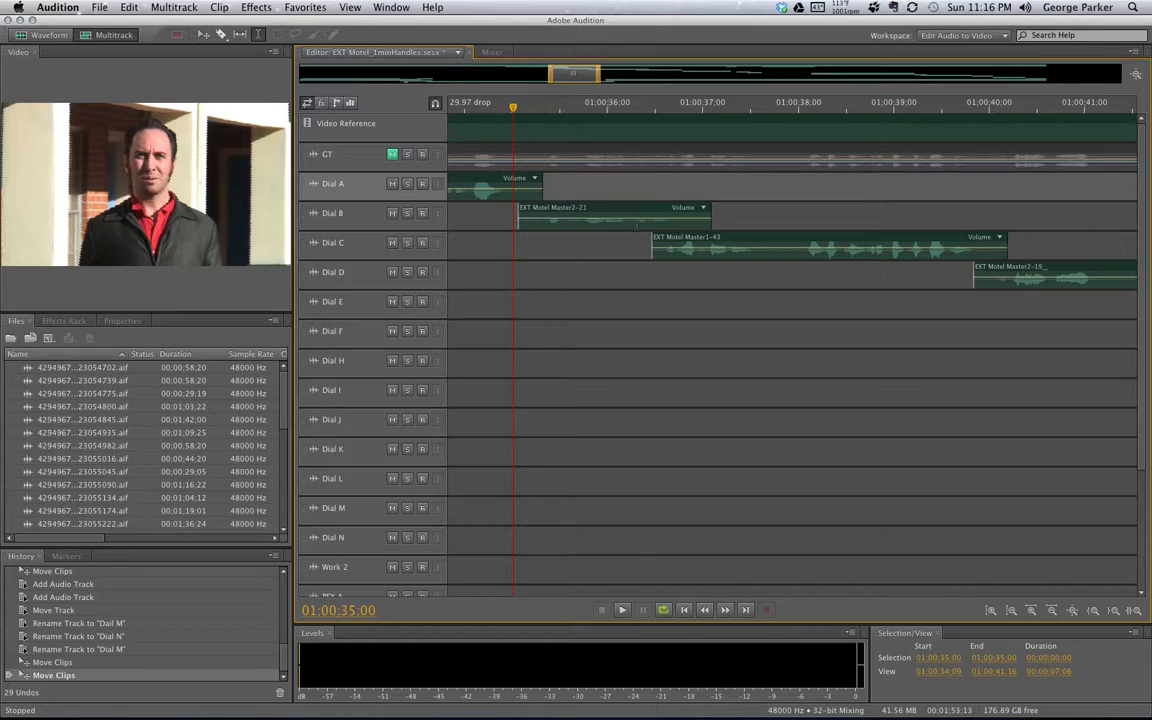
left_click_drag(573, 74, 556, 74)
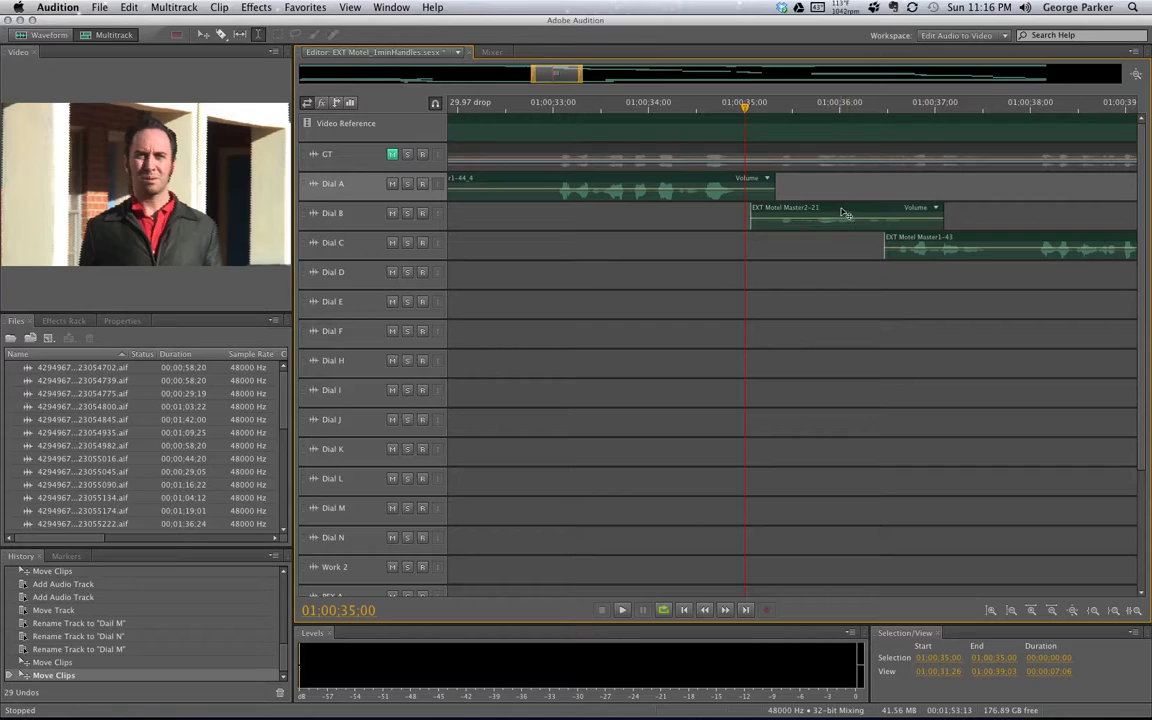
left_click(755, 183)
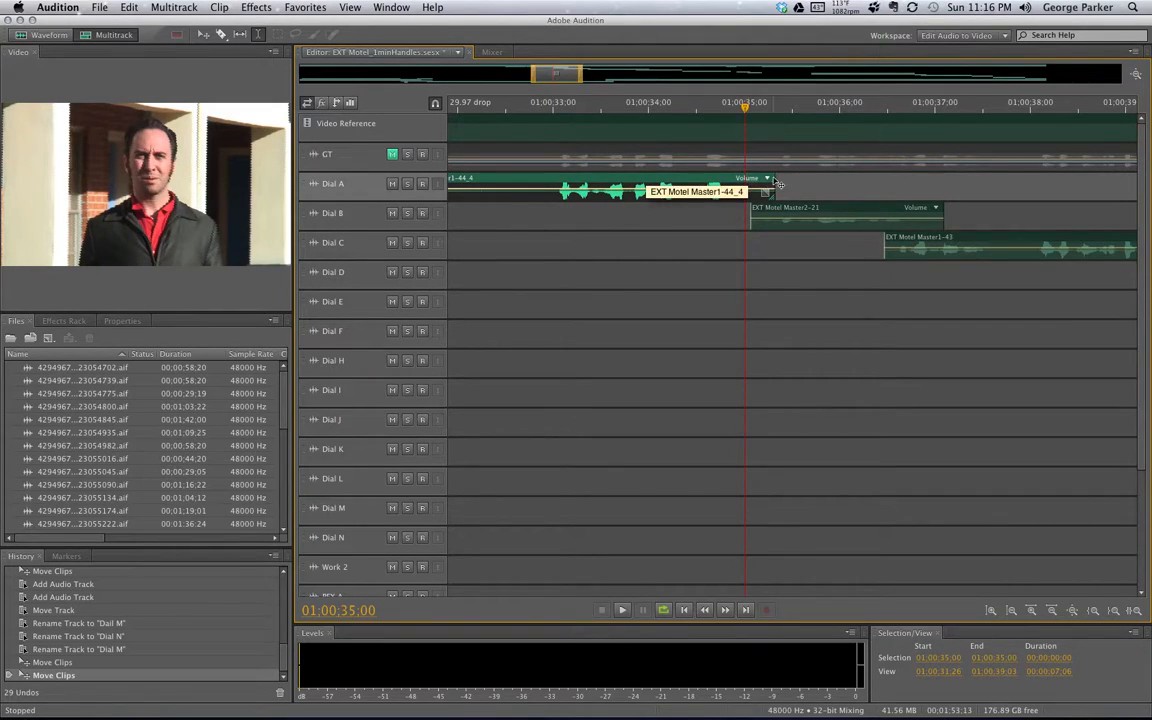
left_click(822, 215)
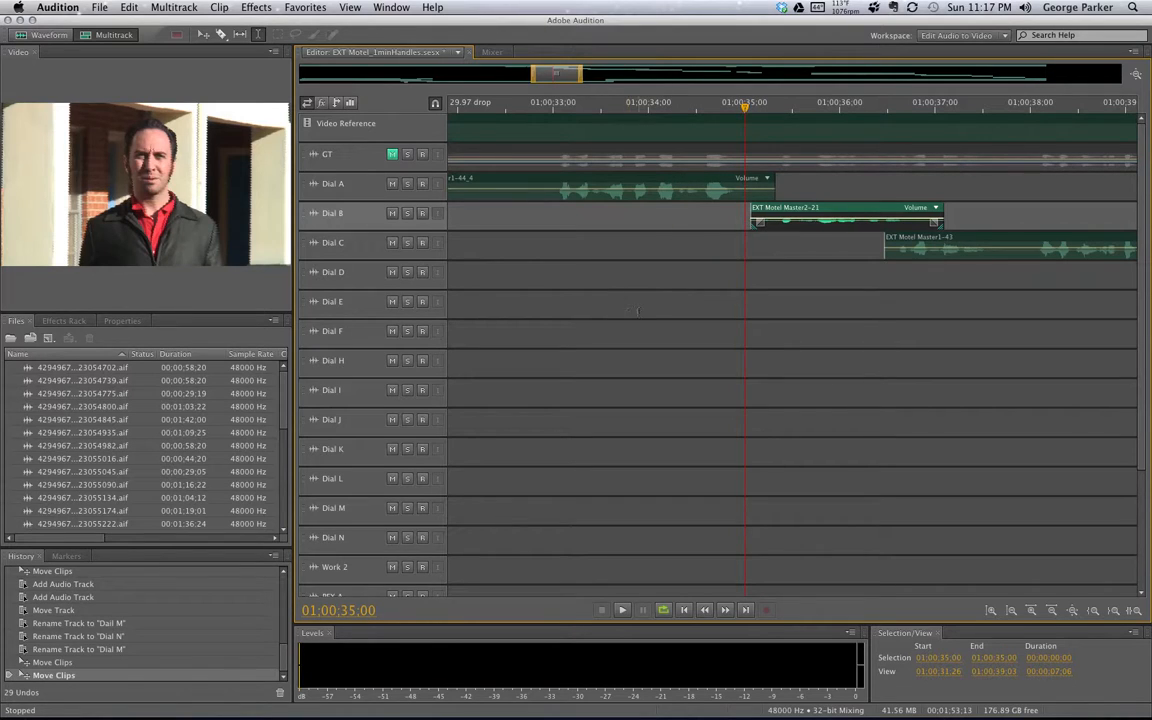
Unmute the Junk 3 track below PFX A, leaving Junk 1, 2 and 4 muted
scroll(1141, 226, "down", 5)
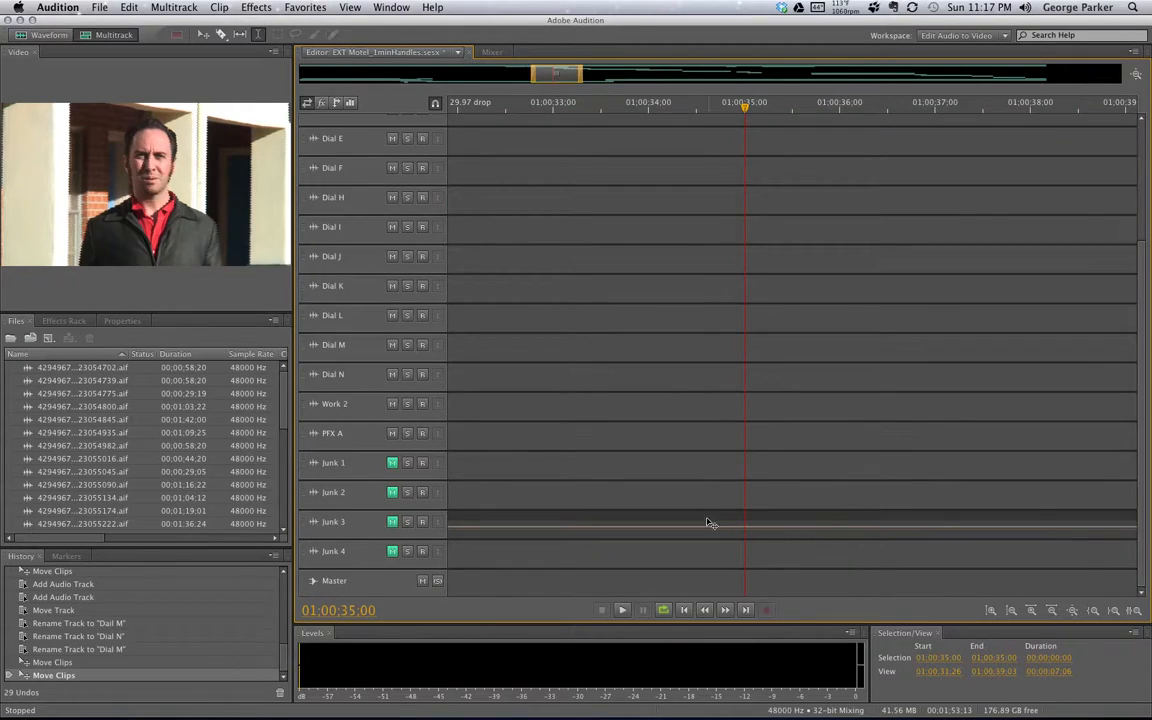
left_click(708, 523)
left_click(392, 521)
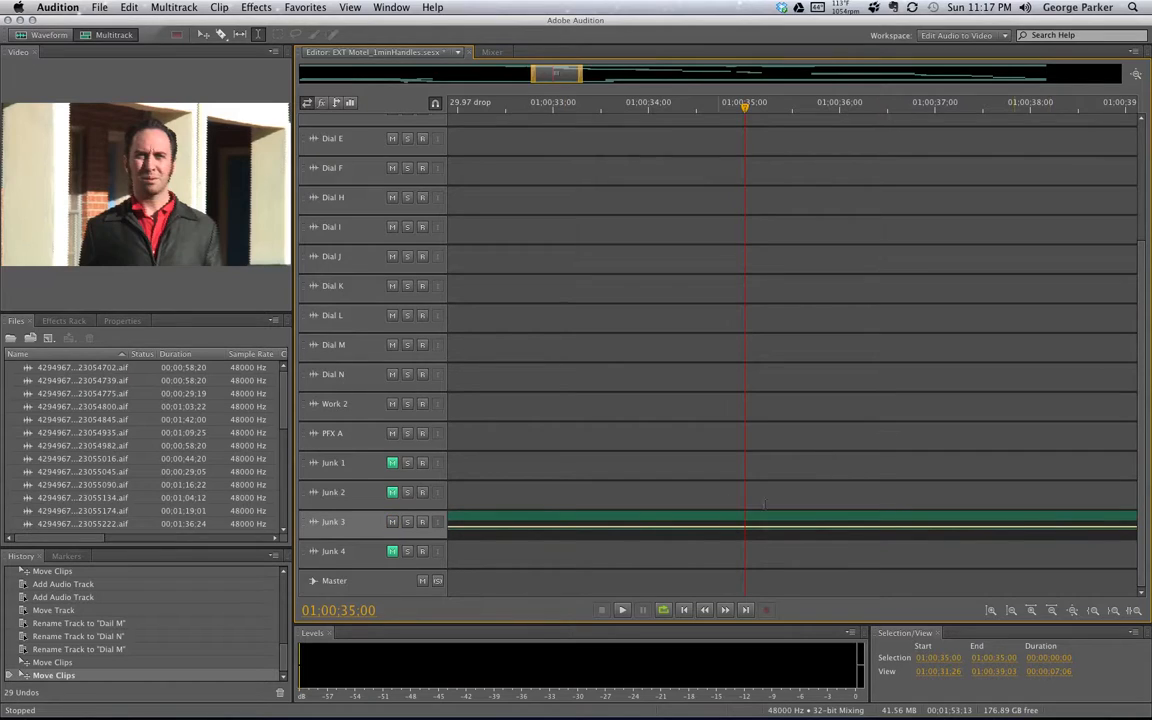
left_click_drag(1148, 305, 1134, 258)
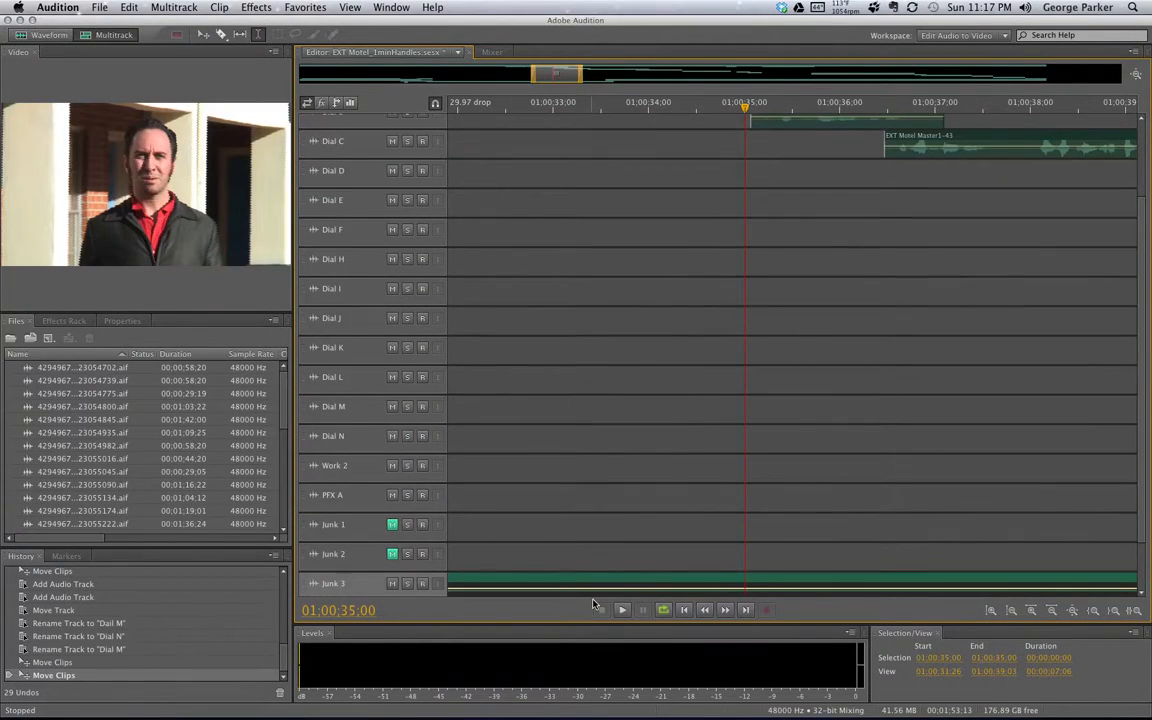
scroll(1030, 265, "up", 3)
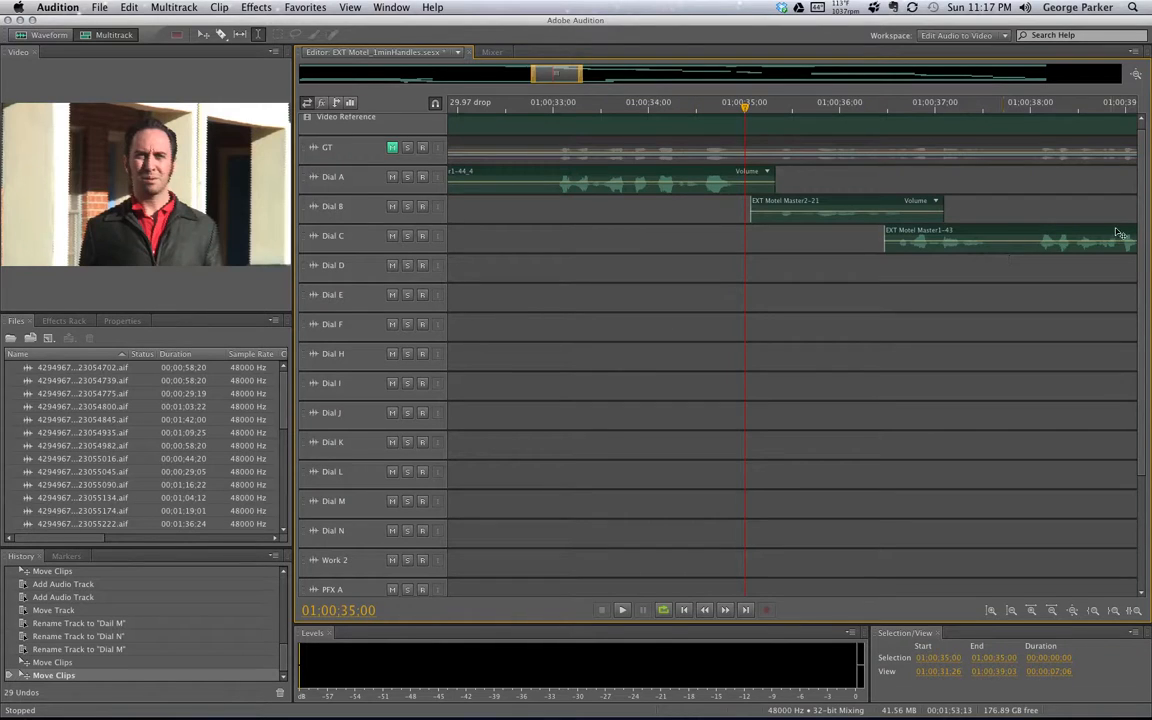
scroll(1140, 215, "down", 5)
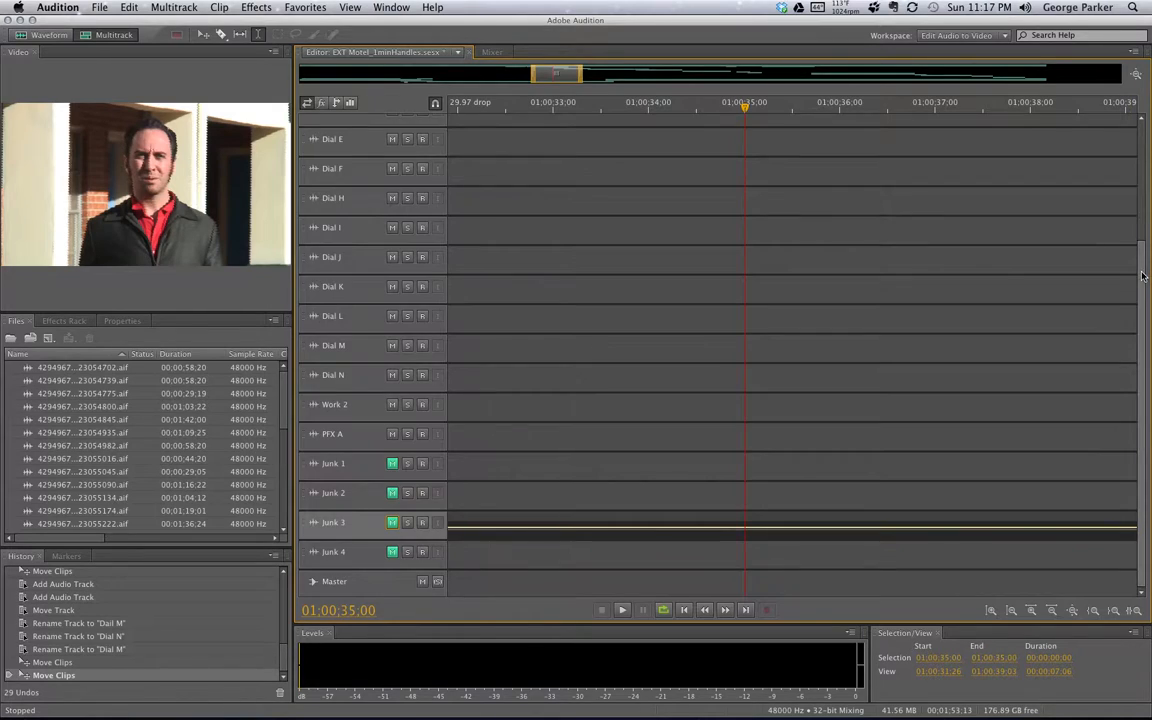
scroll(1140, 240, "up", 5)
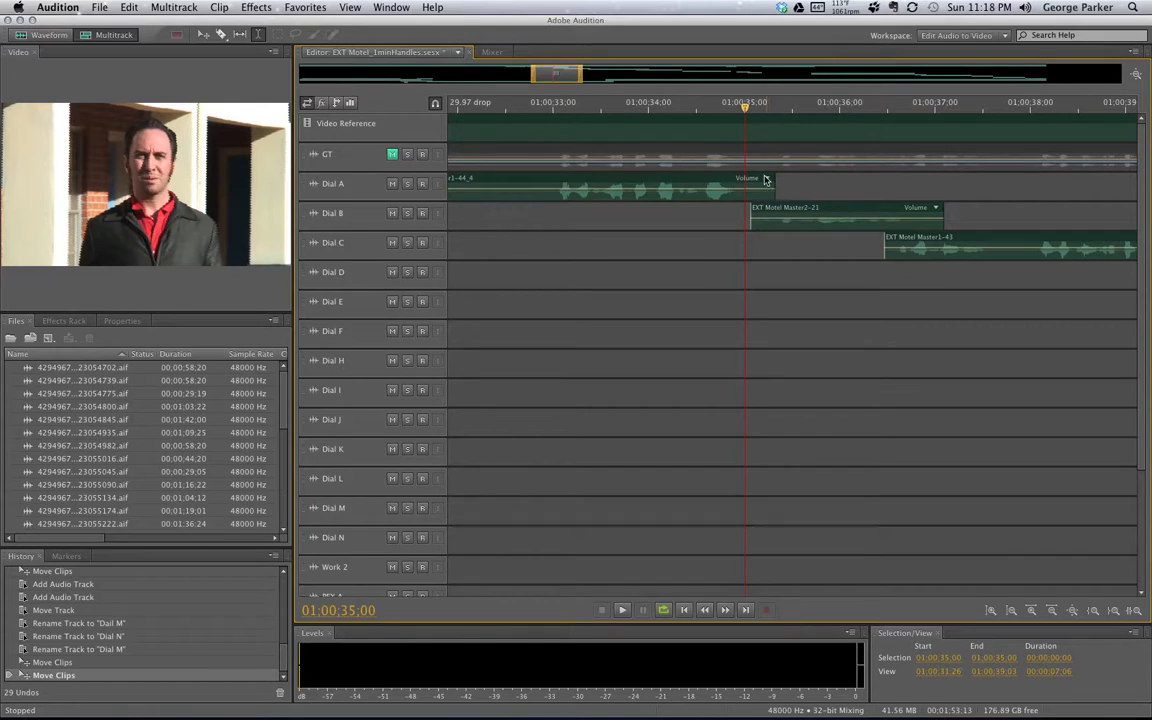
Solo Dial A and audition a range around the Dial A/B overlap starting at 01:00:34:29
mouse_move(742, 107)
left_mouse_down()
mouse_move(725, 108)
mouse_move(754, 107)
left_mouse_up()
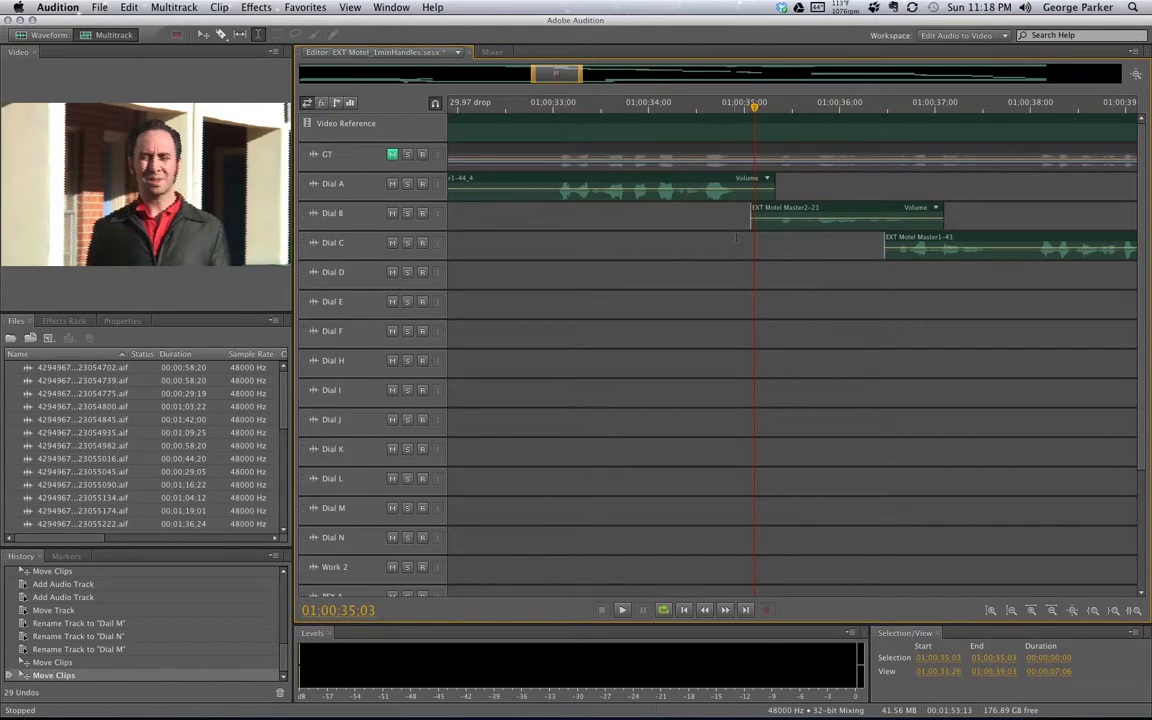
left_click_drag(735, 239, 774, 251)
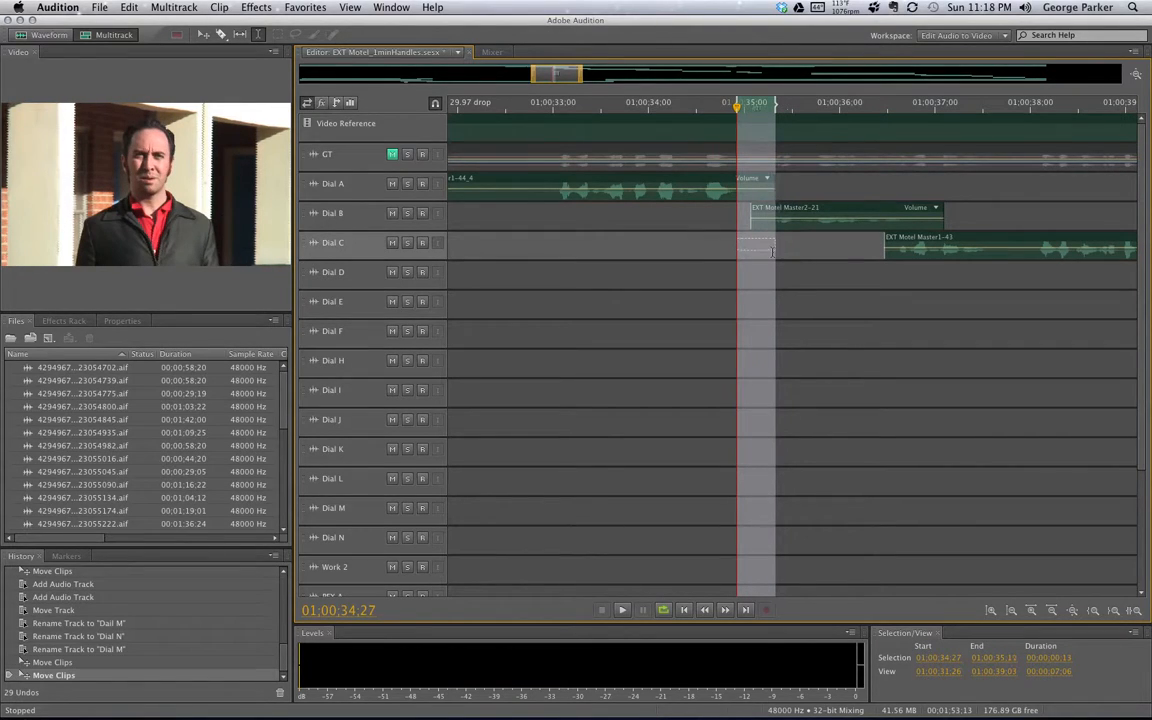
left_click(407, 183)
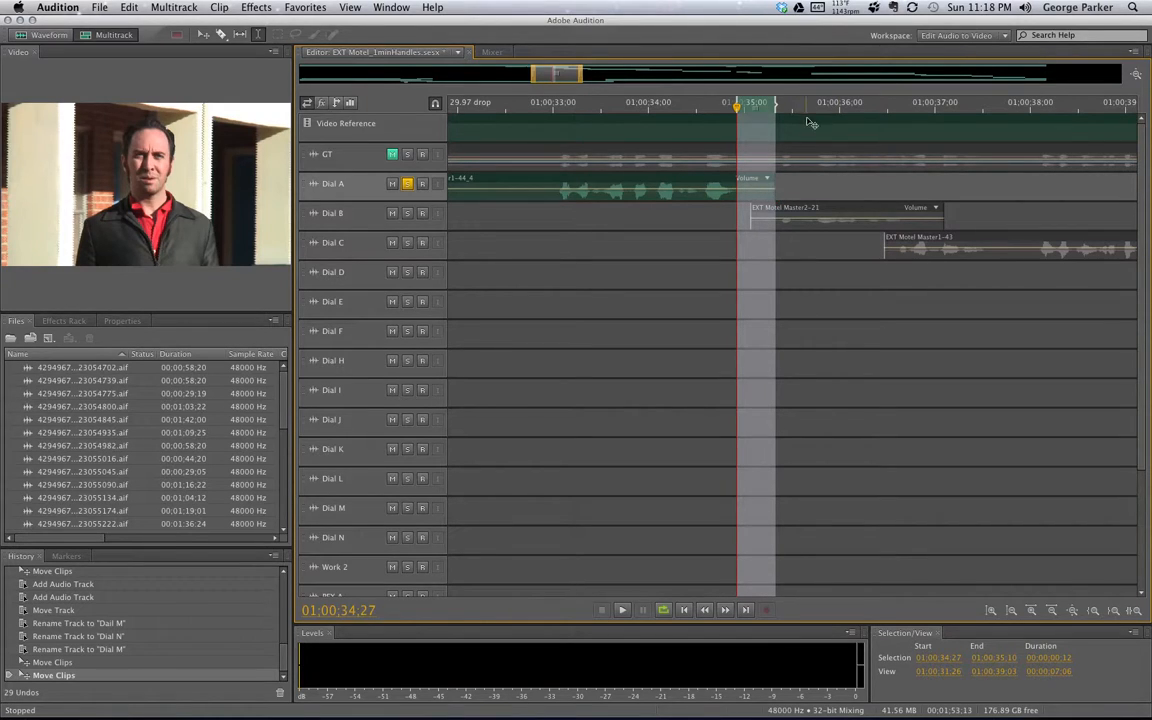
key("space")
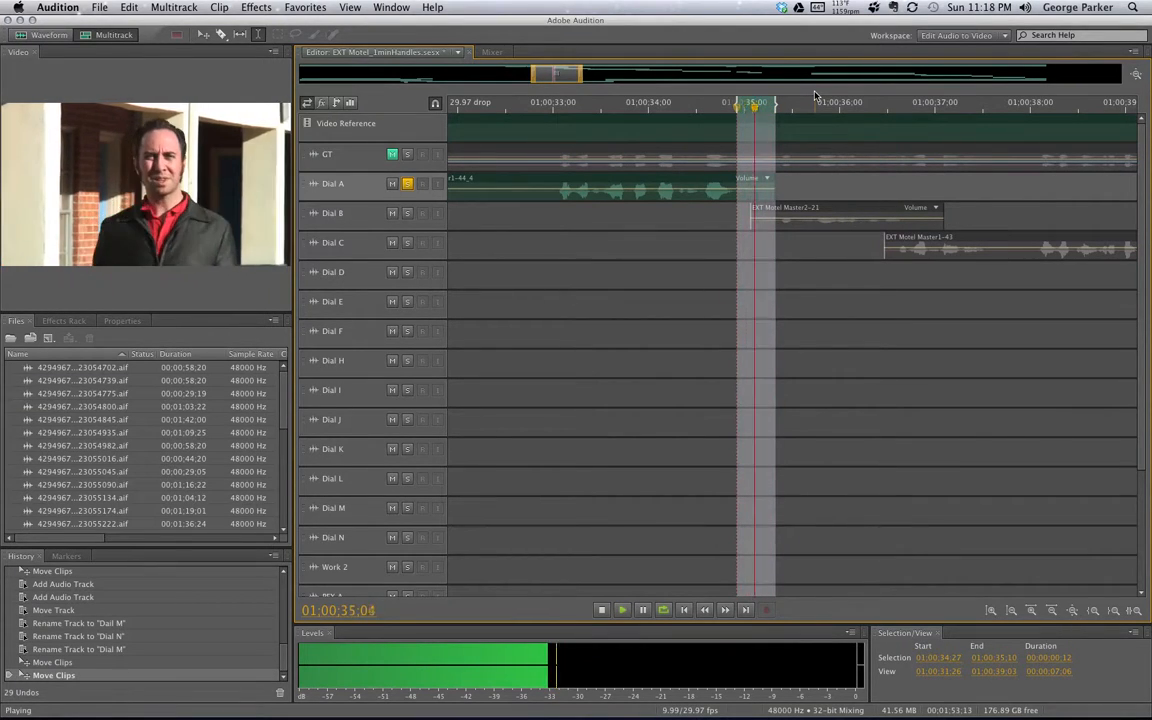
key("space")
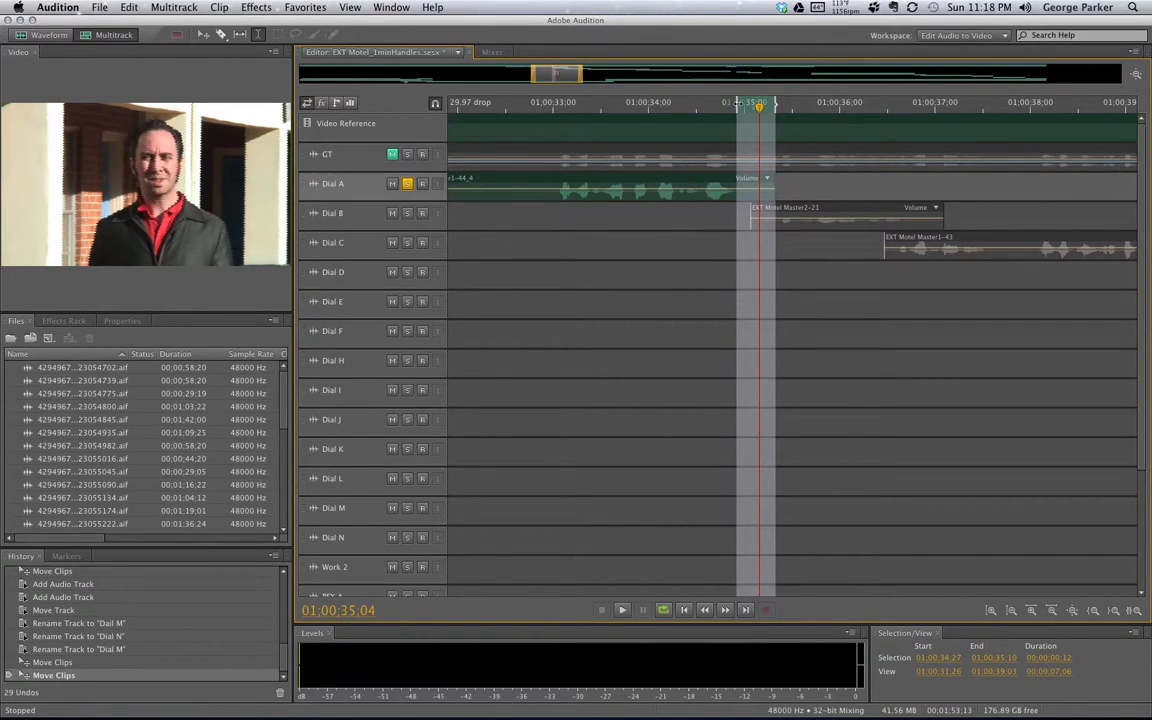
left_click_drag(736, 103, 744, 103)
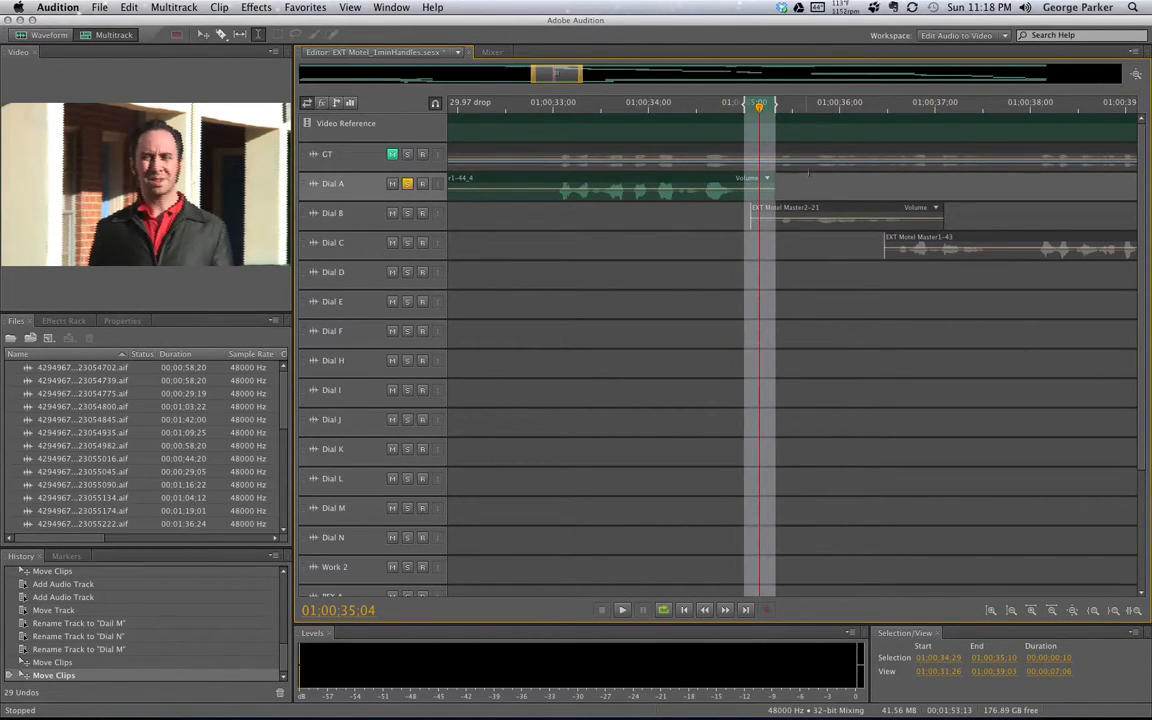
key("space")
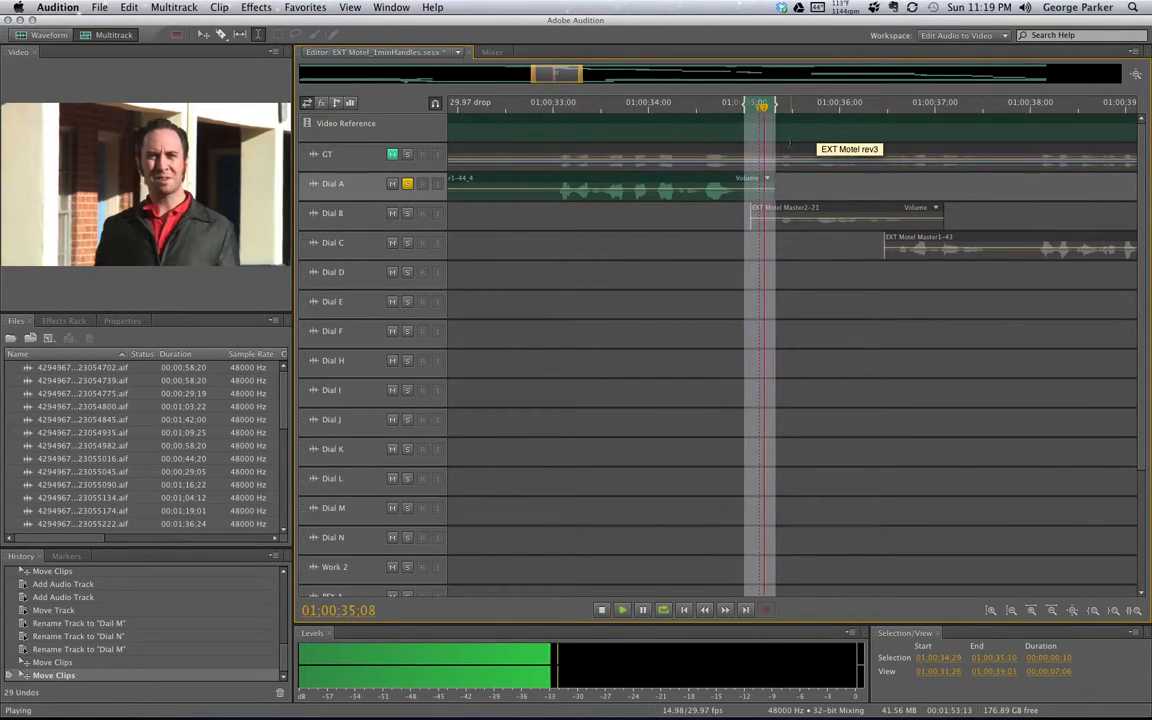
key("space")
Tighten the range start to 01:00:35:02, replay it, then drag Dial A's end outward
key("space")
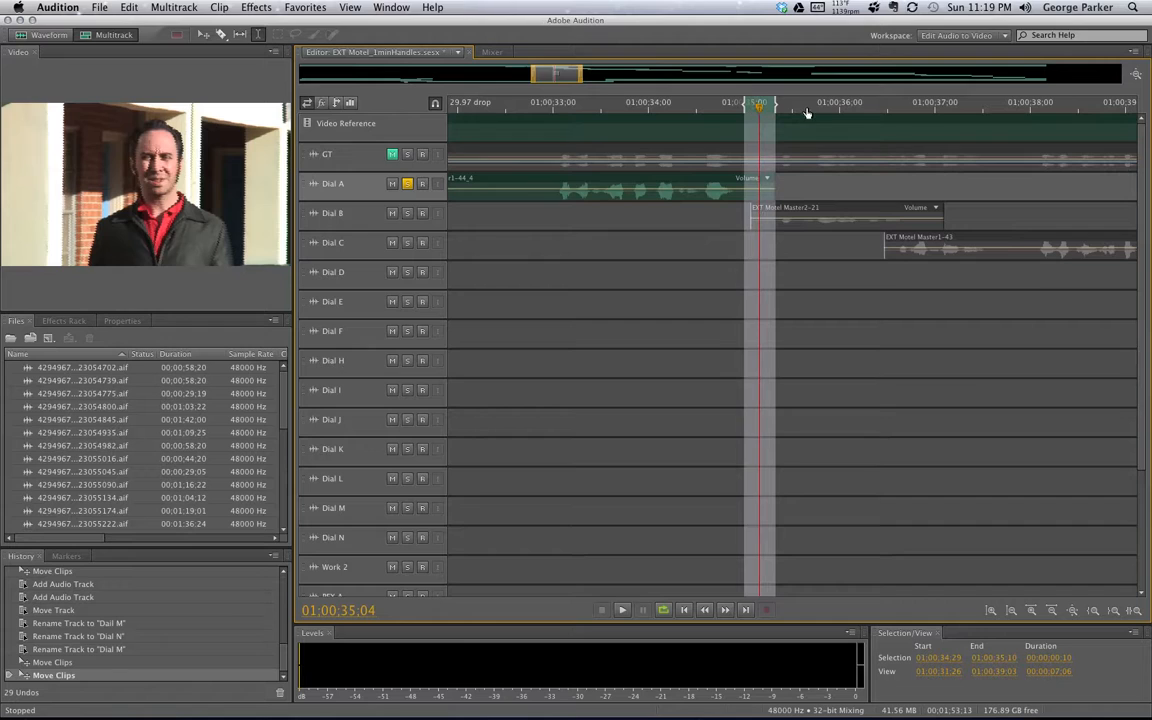
key("space")
left_click_drag(741, 107, 751, 103)
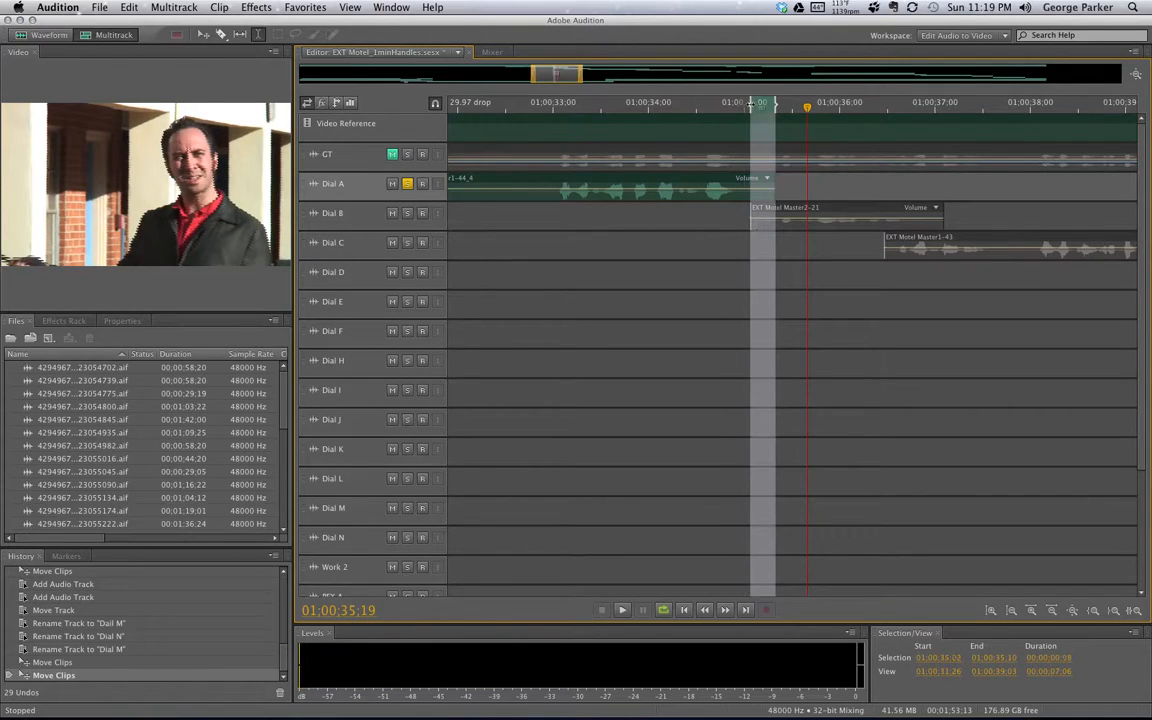
key("space")
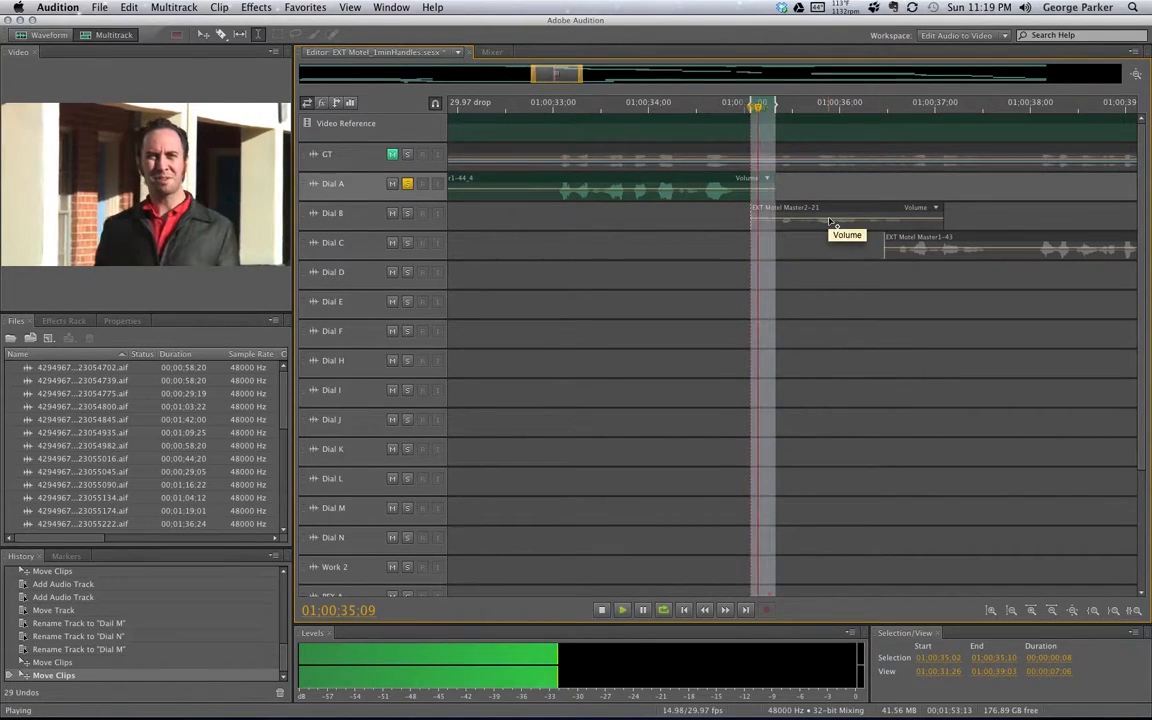
key("space")
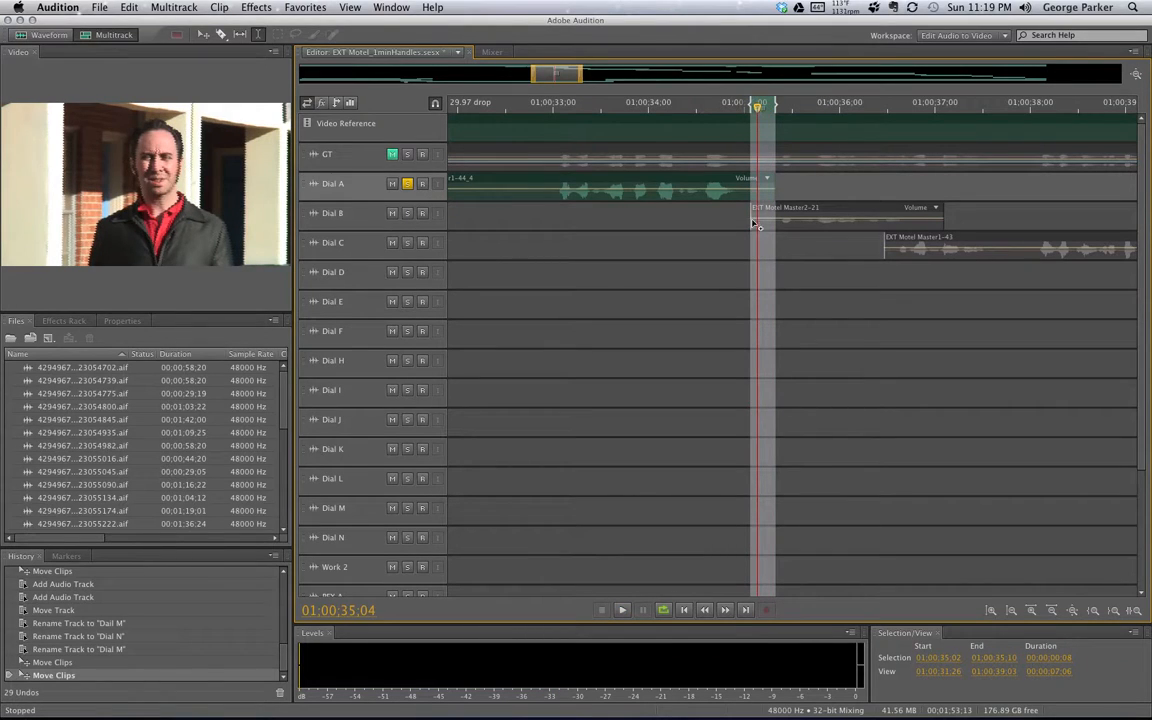
left_click(782, 188)
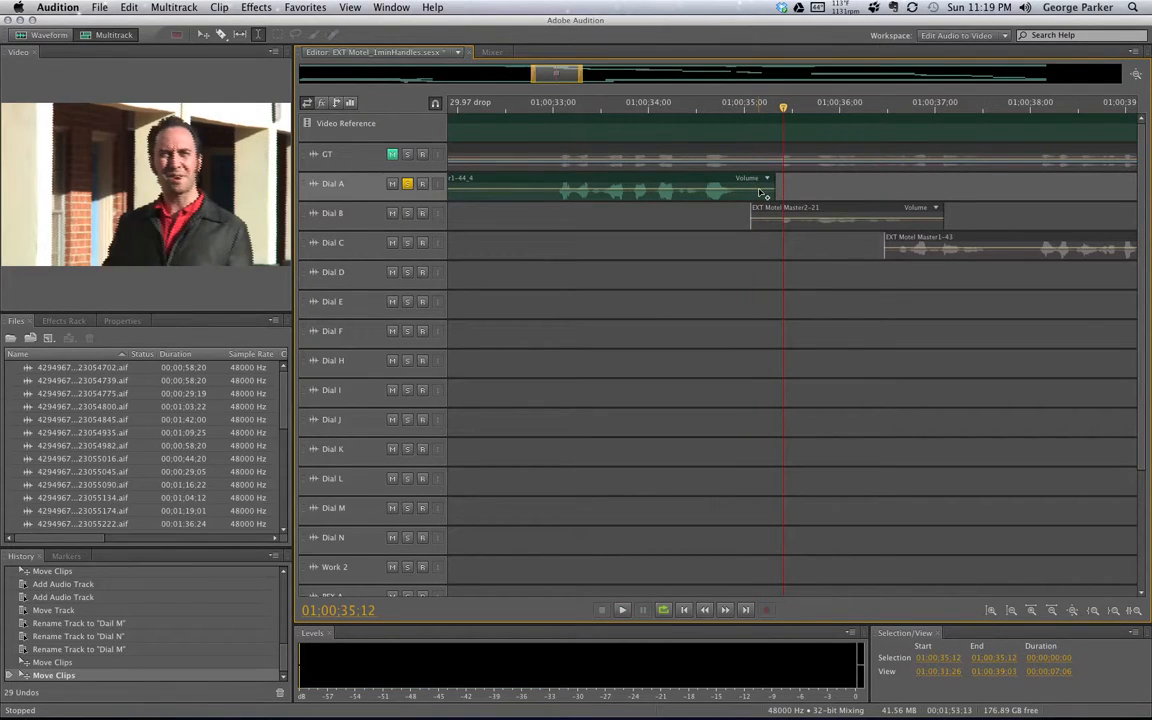
left_click_drag(775, 185, 828, 186)
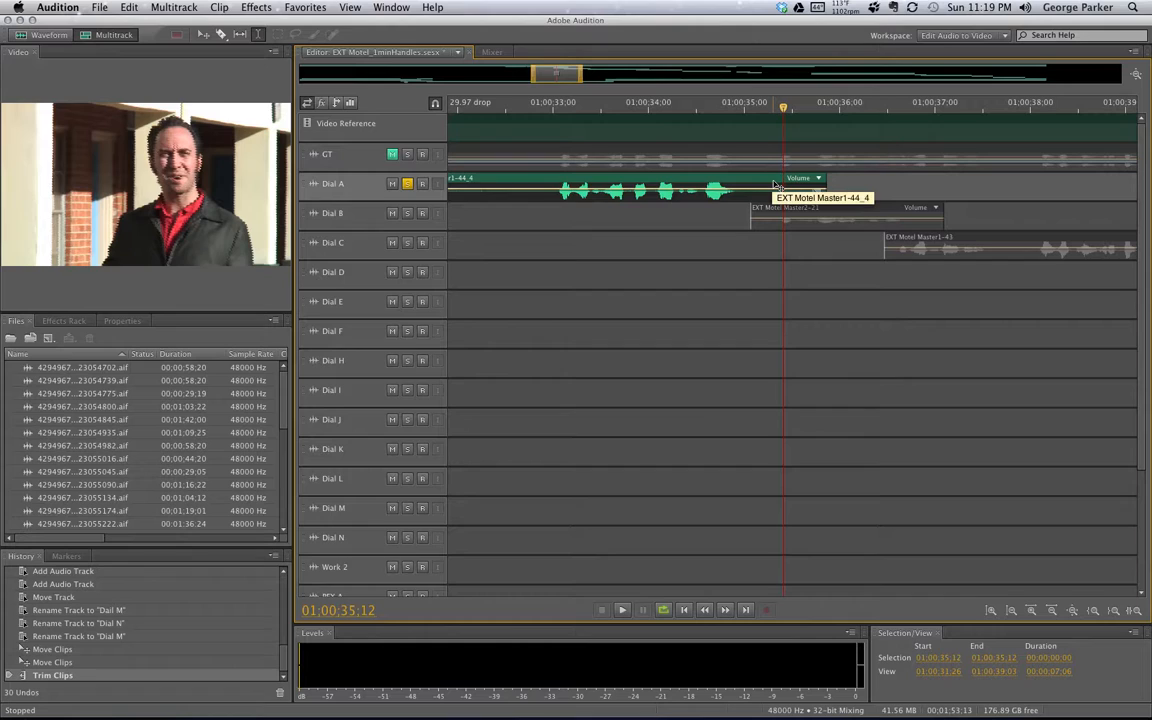
Loop the range 01:00:35:06–01:00:35:26 around Dial A's tail, then park at 01:00:34:08
key("space")
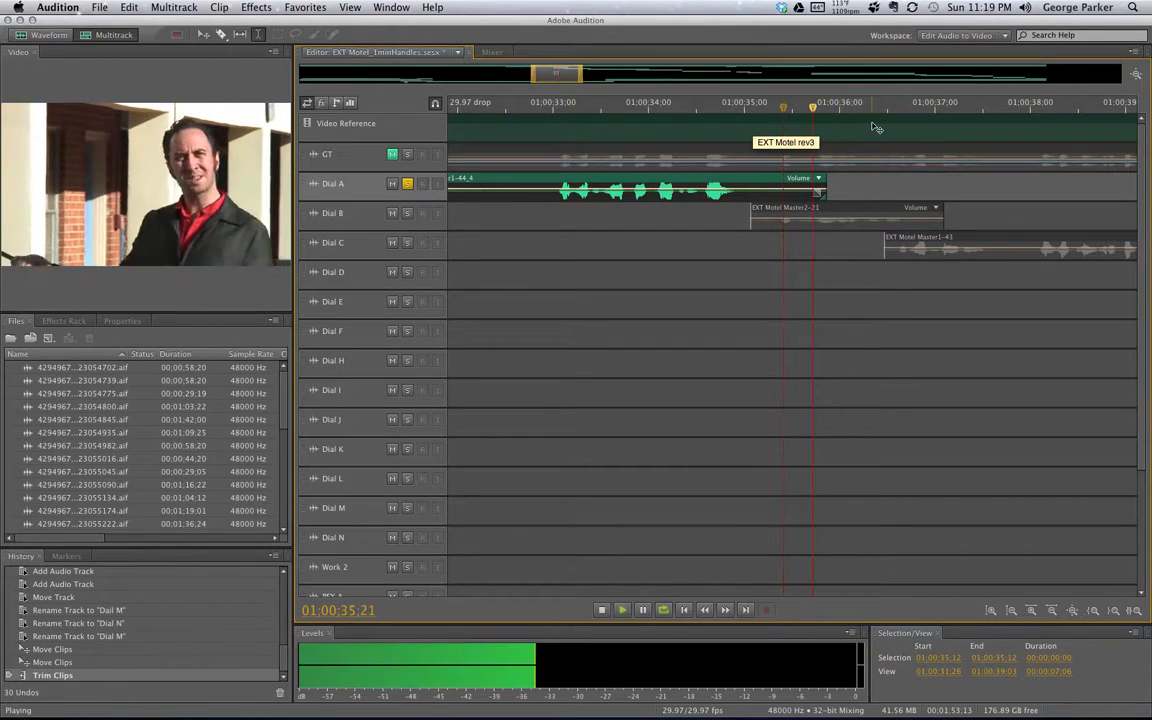
key("space")
left_click(773, 109)
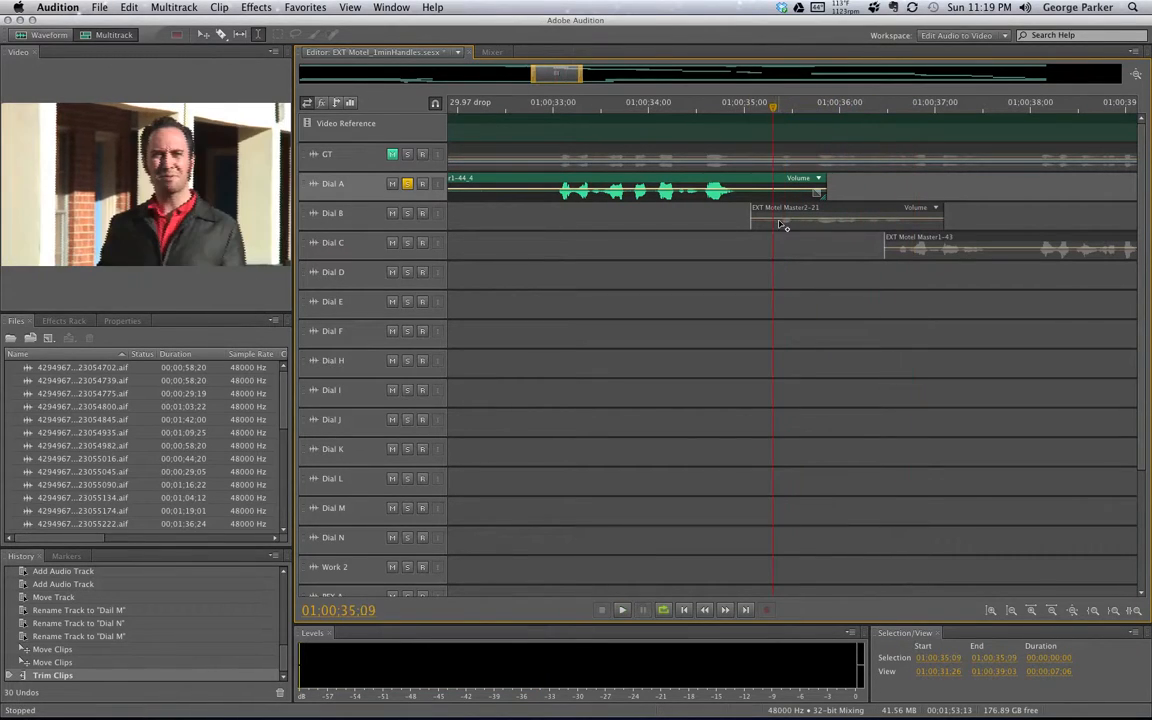
left_click_drag(764, 248, 826, 250)
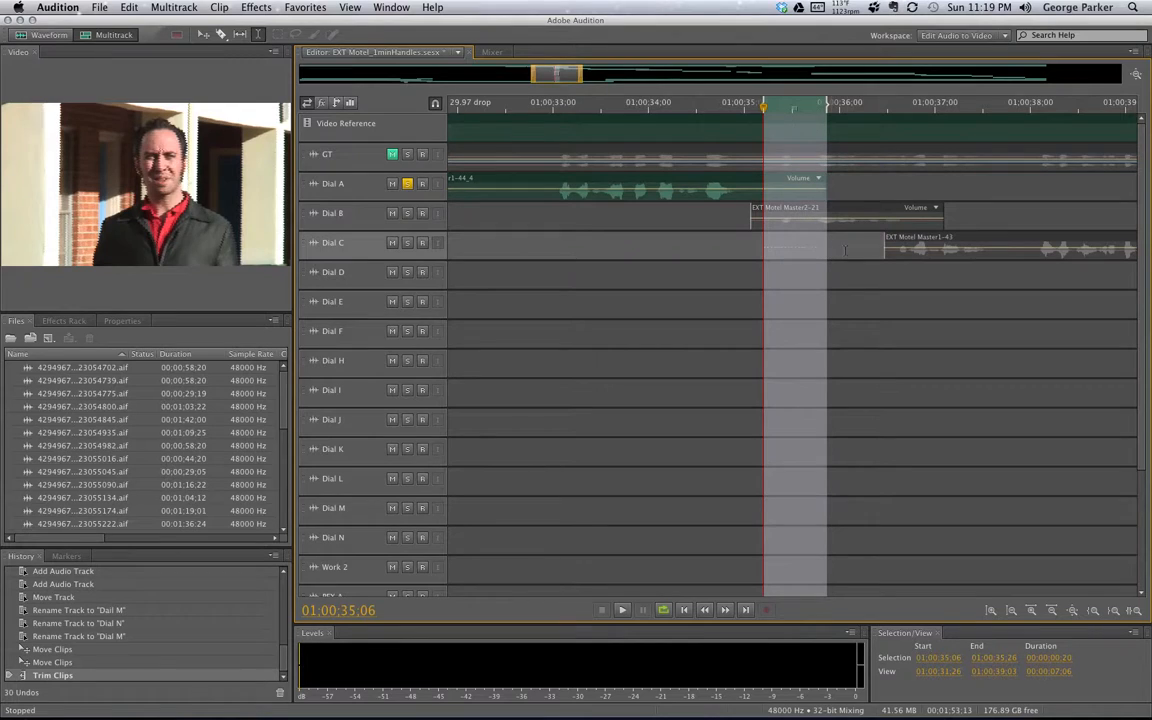
key("space")
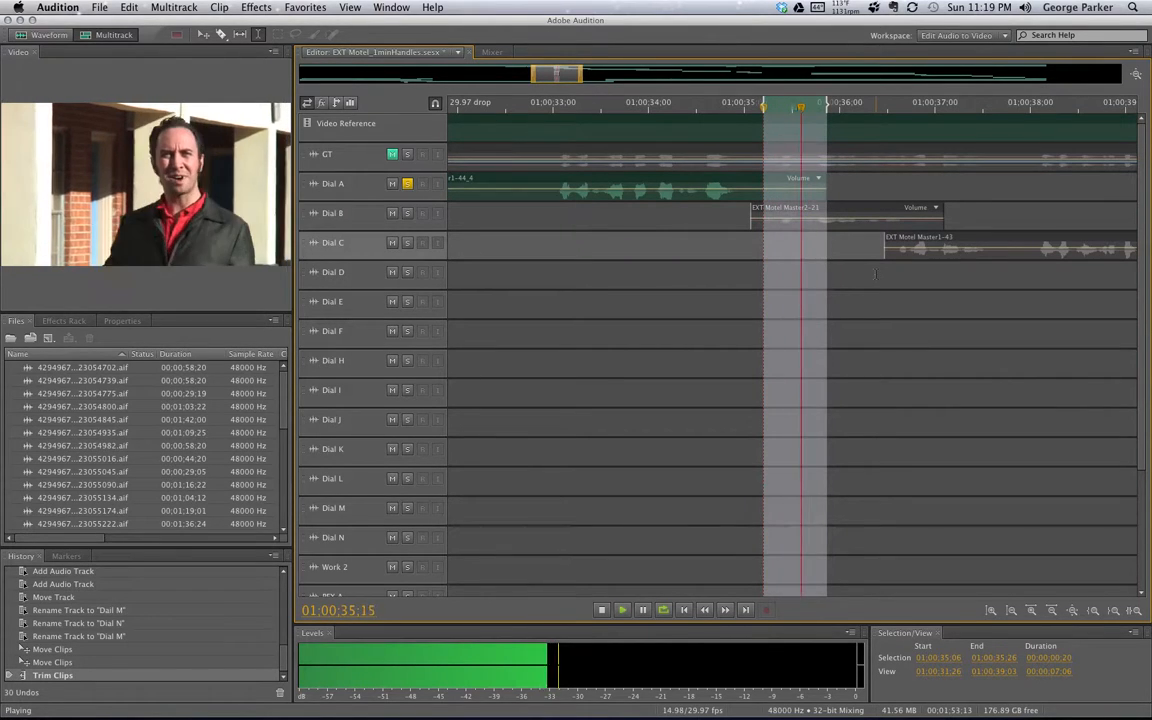
key("space")
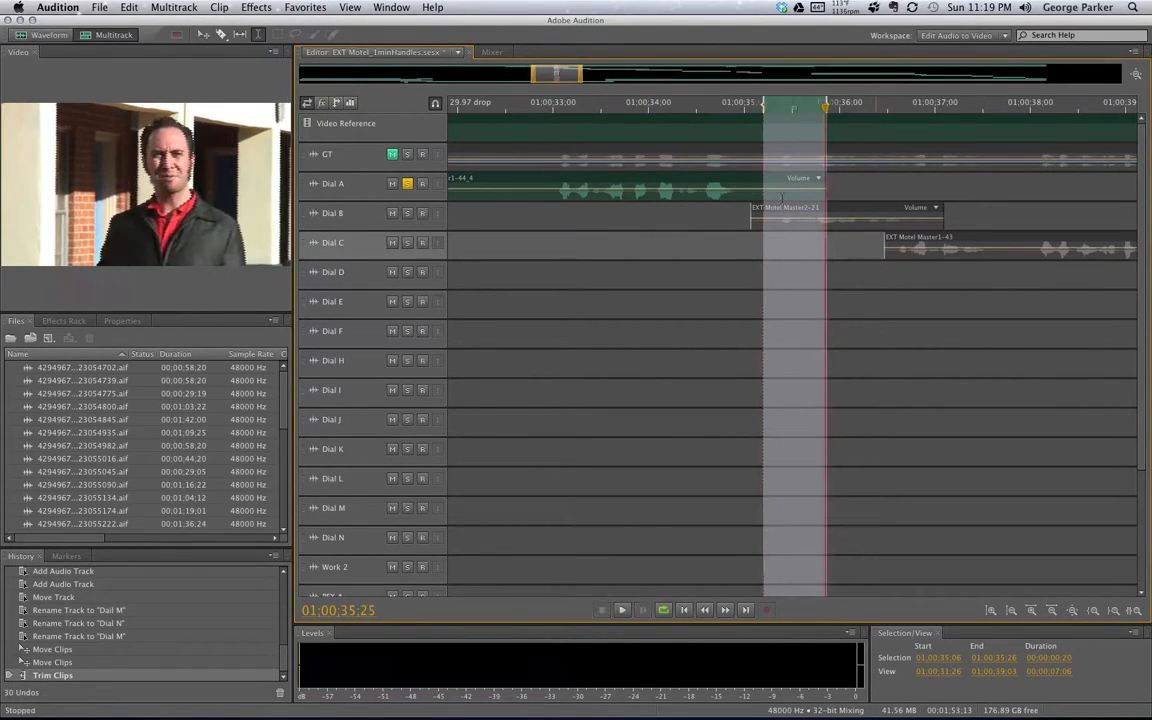
left_click(794, 107)
left_click(676, 108)
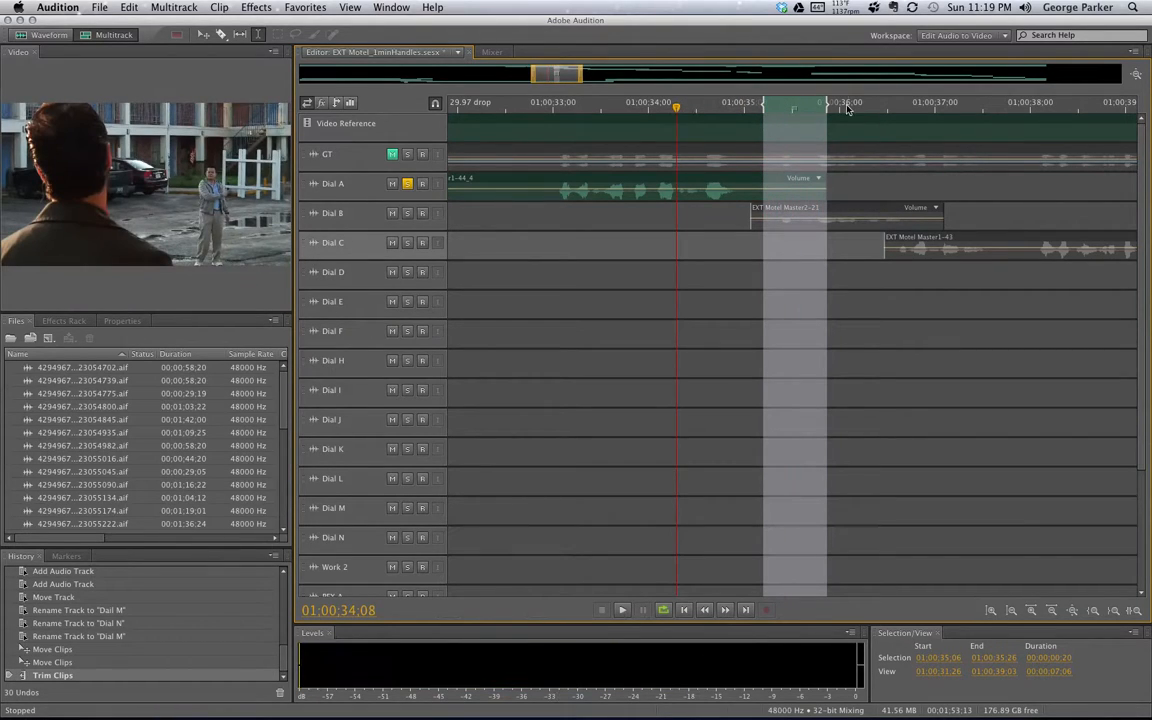
Extend Dial A's end further, undo a volume change, and play 01:00:35:29–01:00:36:11
left_click_drag(826, 190, 912, 191)
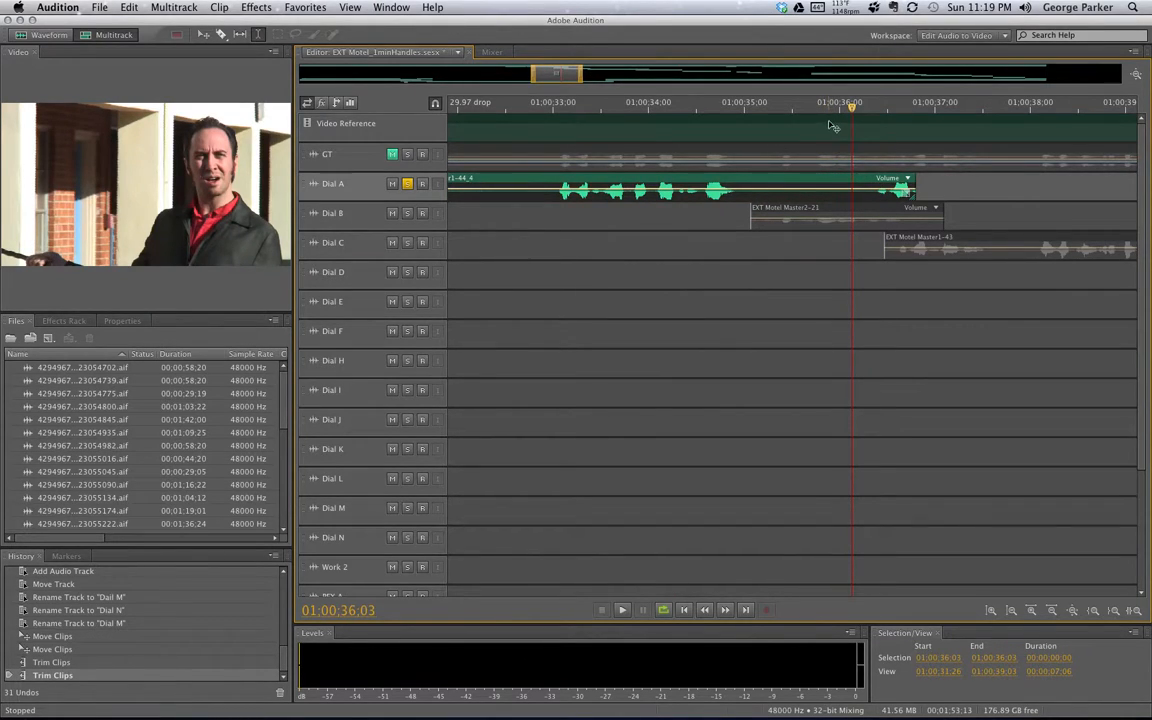
left_click_drag(841, 195, 873, 196)
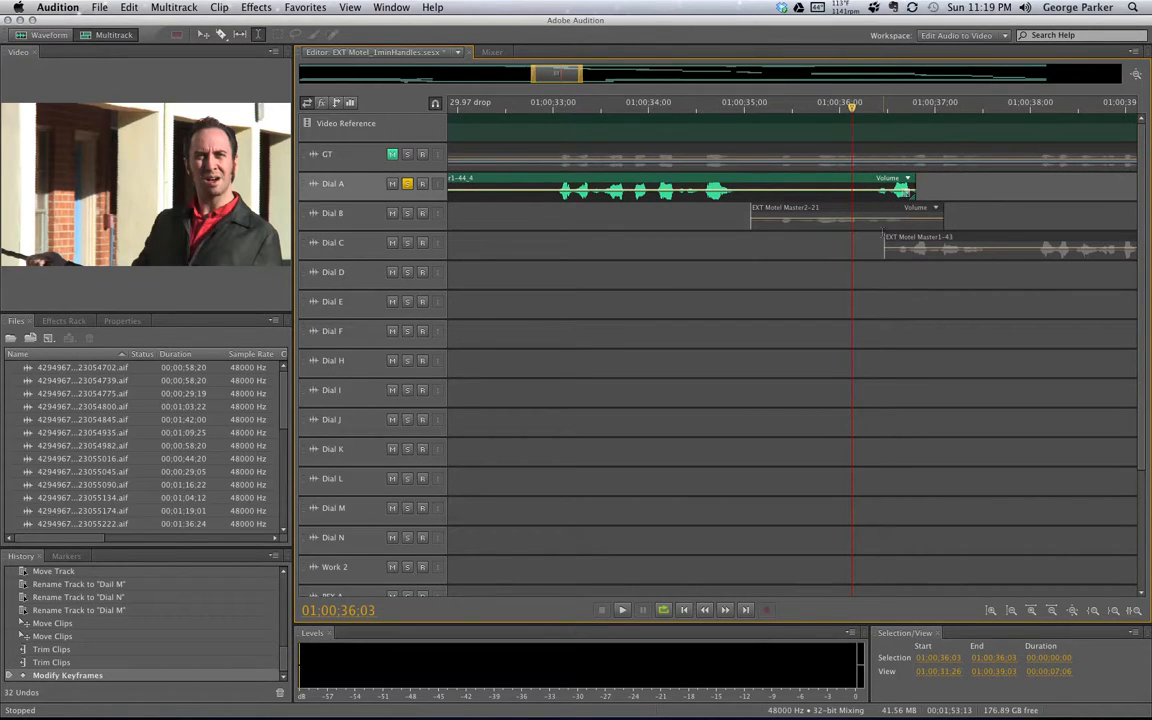
key("super+z")
left_click_drag(842, 295, 874, 300)
key("space")
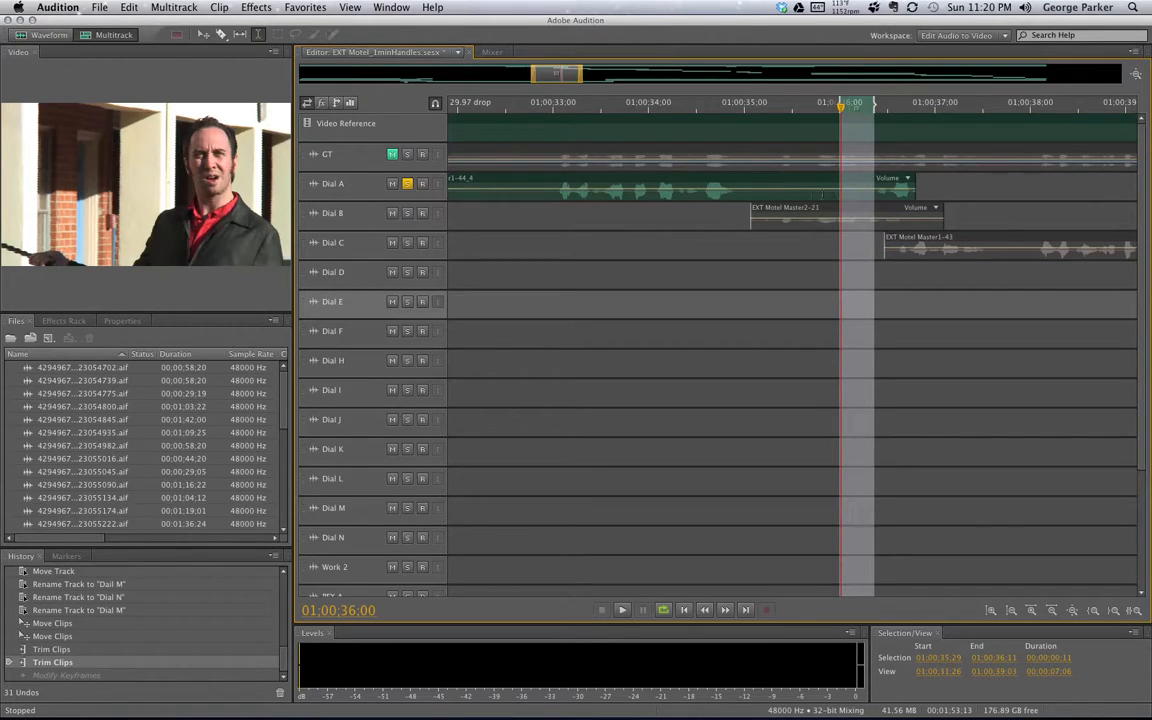
Copy the Dial A section within 01:00:35:29–01:00:36:11 and make Work 2 the target track
left_click(823, 186)
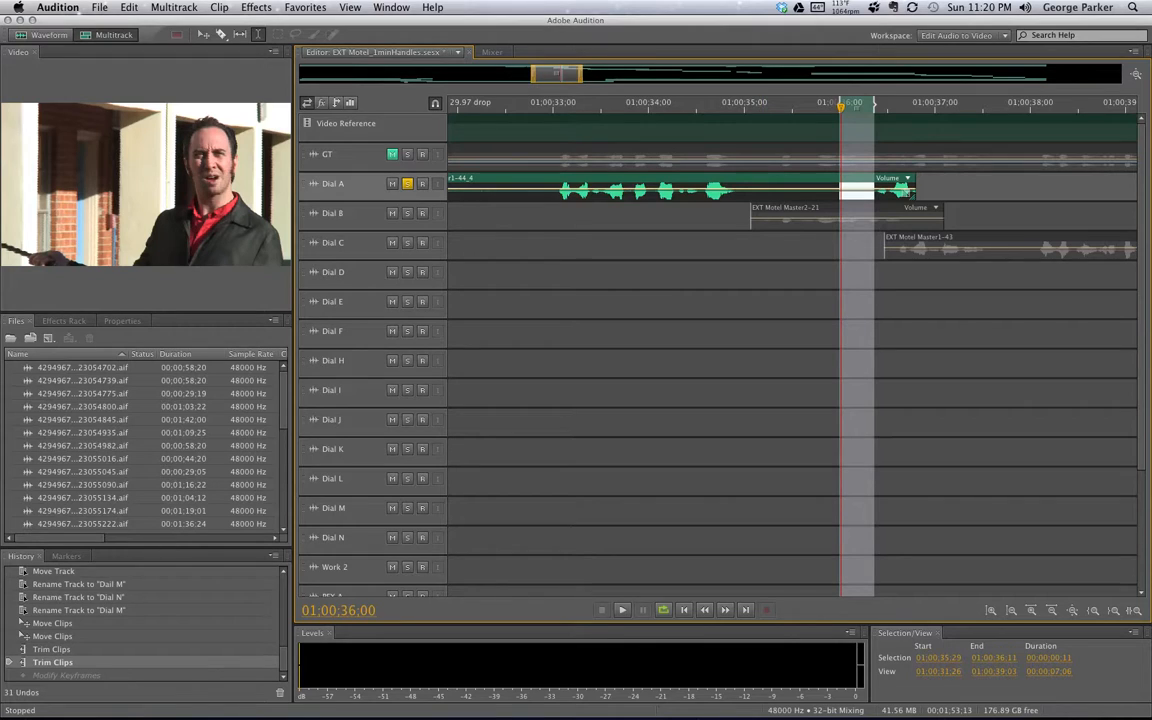
left_click(126, 7)
left_click(164, 127)
left_click(318, 571)
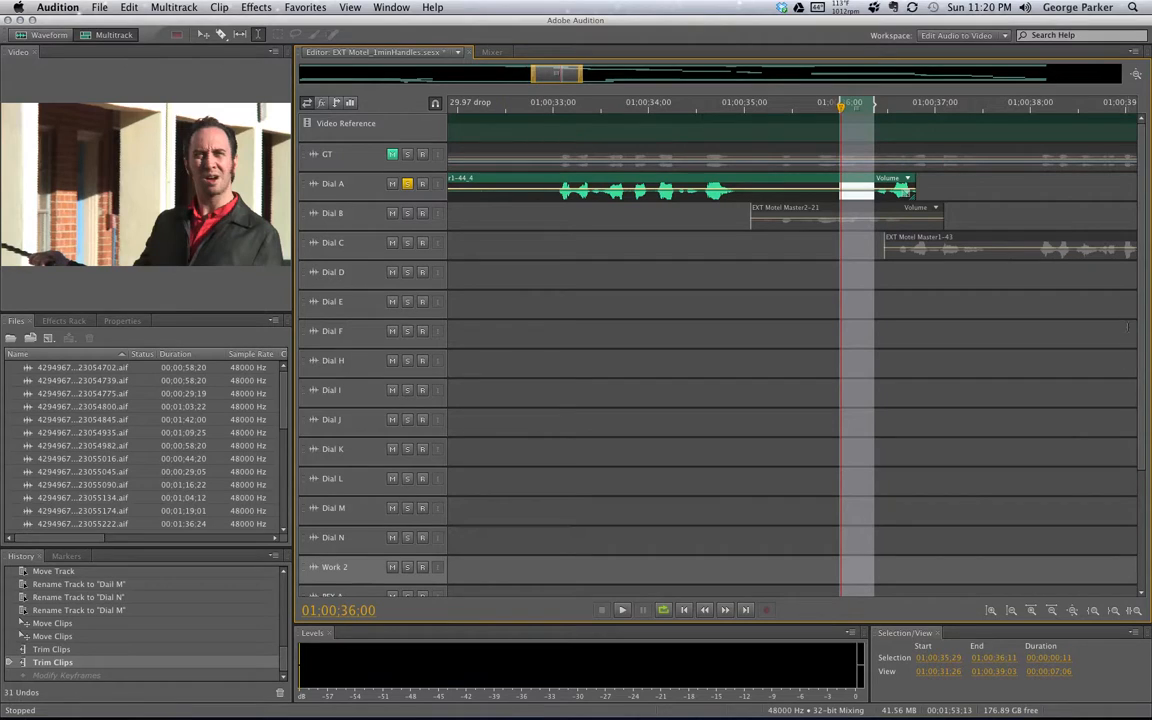
scroll(1143, 311, "down", 3)
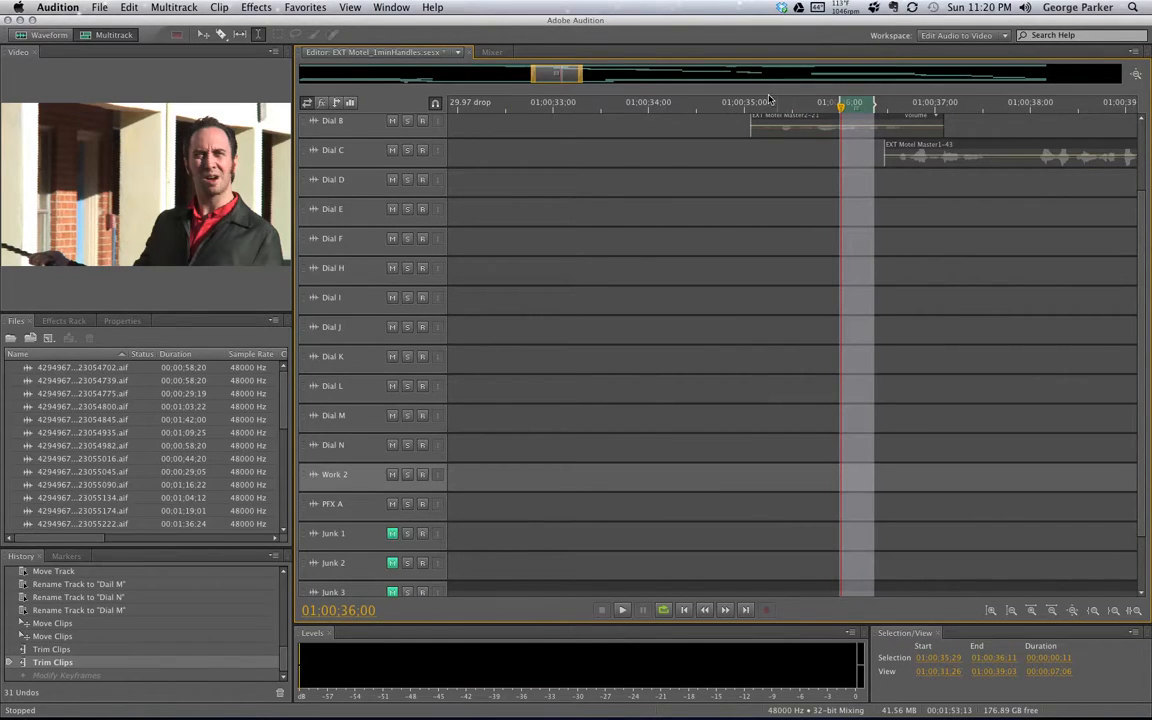
Paste the copied Dial A piece onto the Work 2 track at 01:00:33:23
left_click(765, 356)
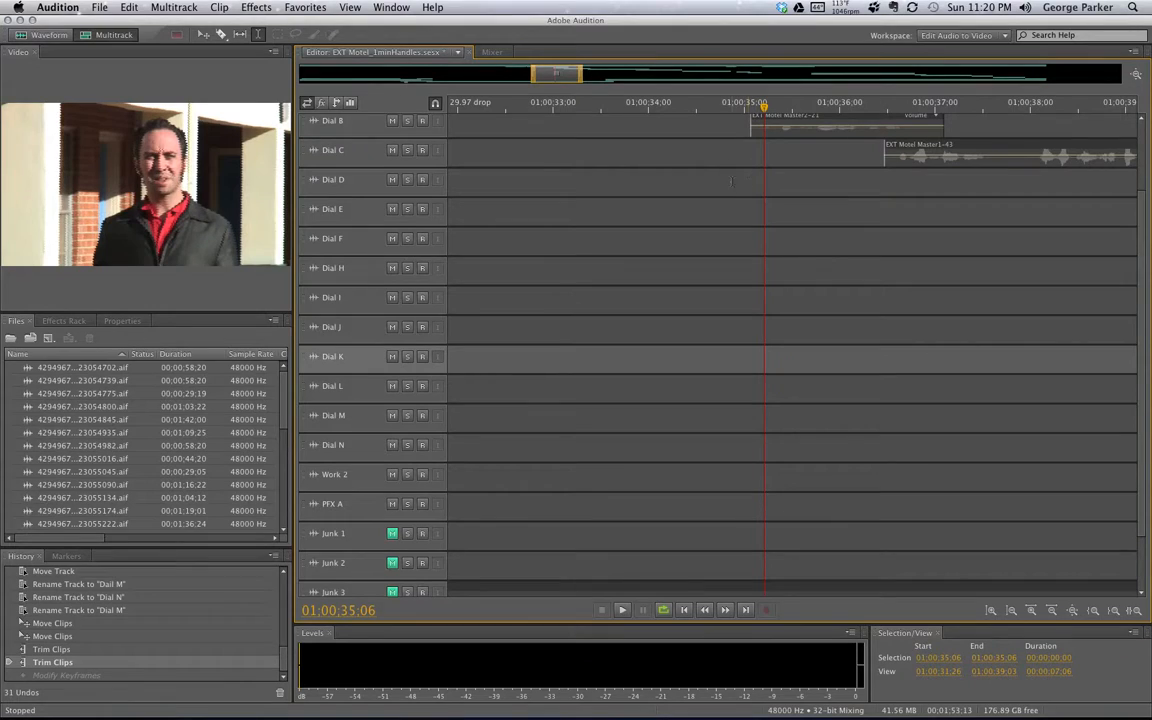
left_click_drag(763, 104, 706, 108)
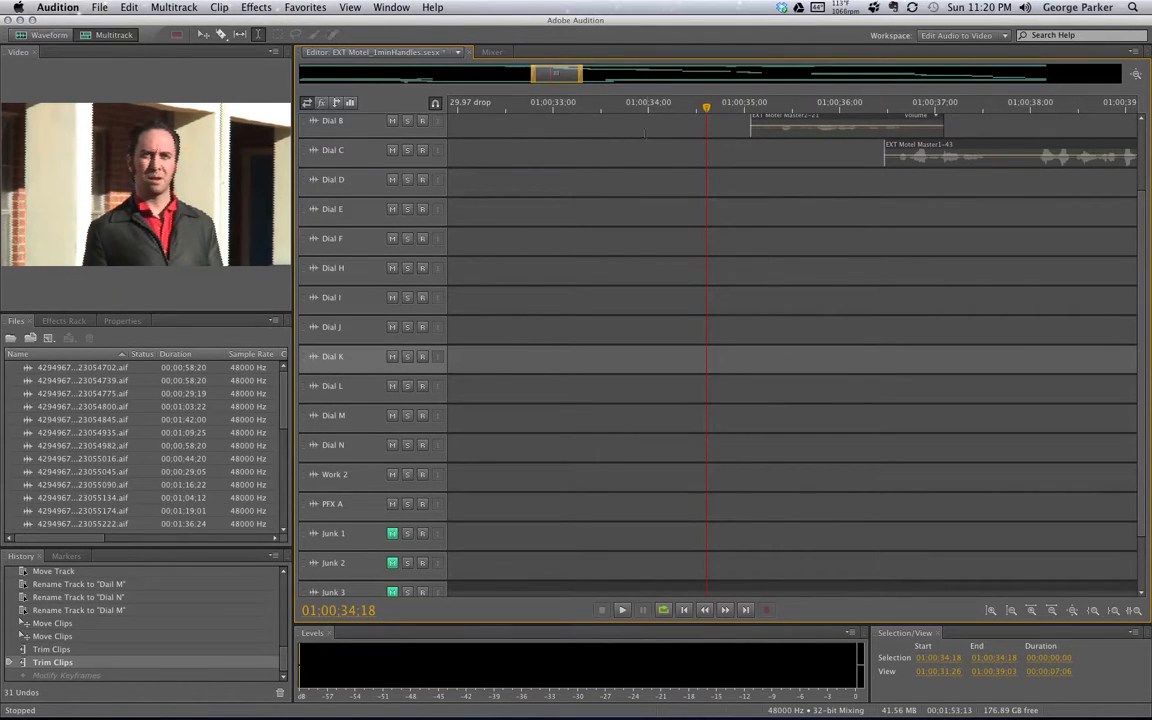
scroll(1028, 210, "up", 3)
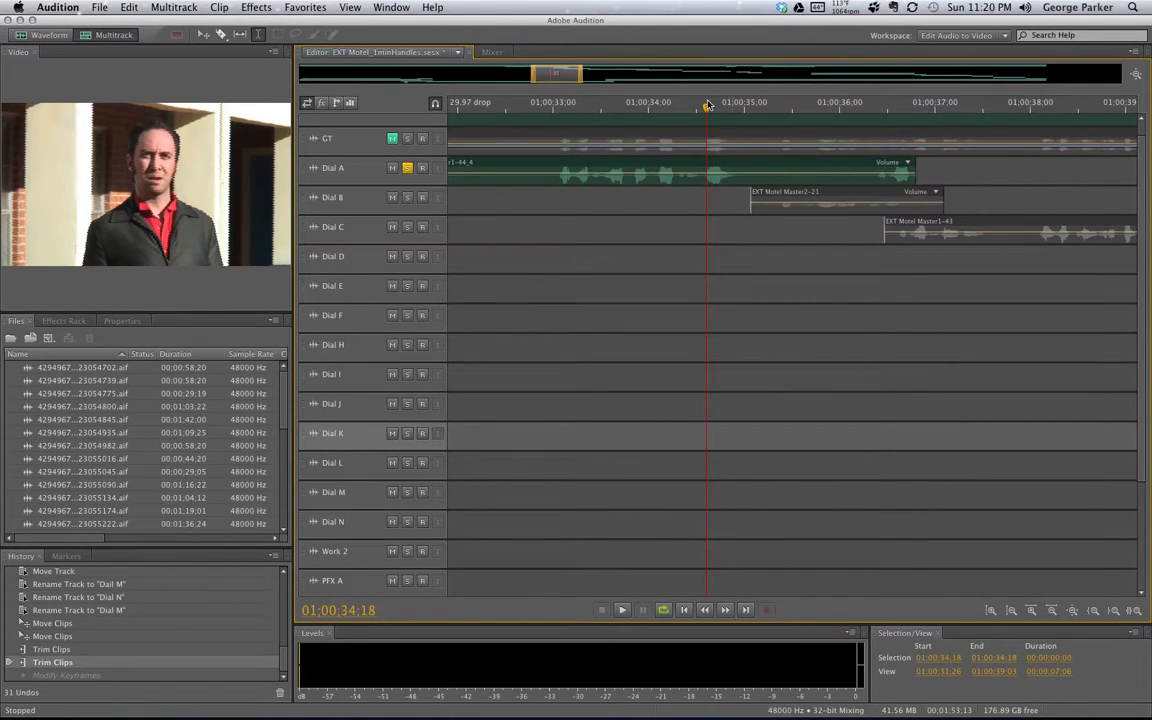
left_click(628, 107)
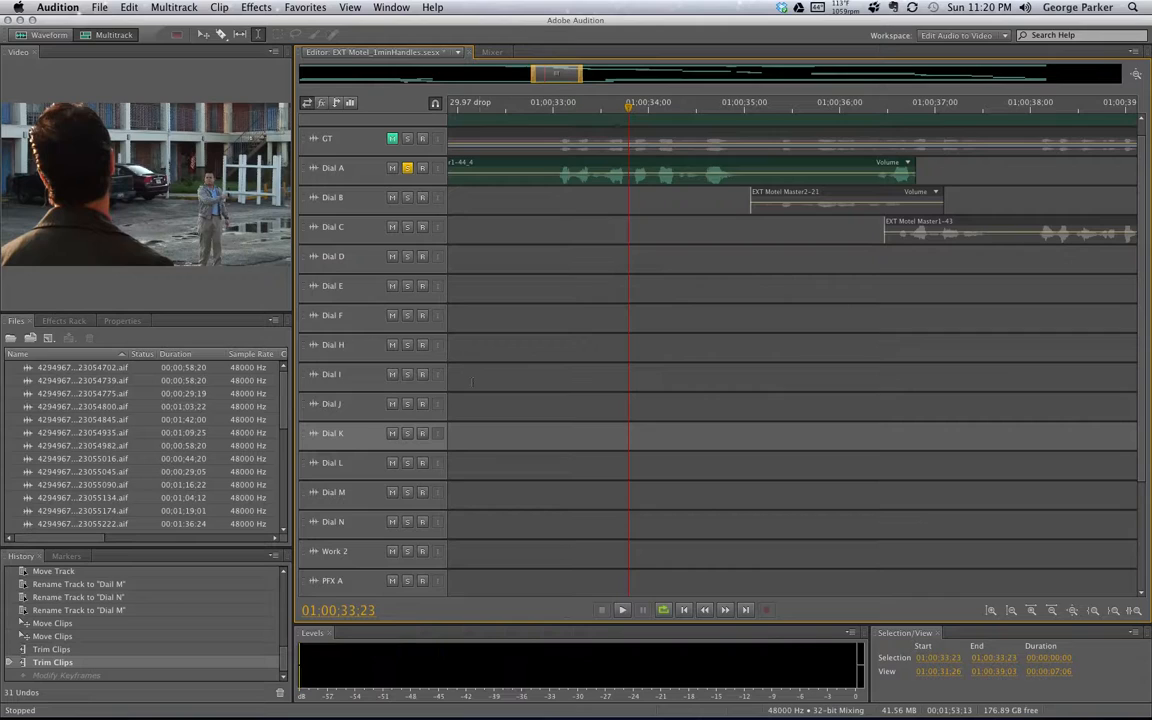
left_click(308, 553)
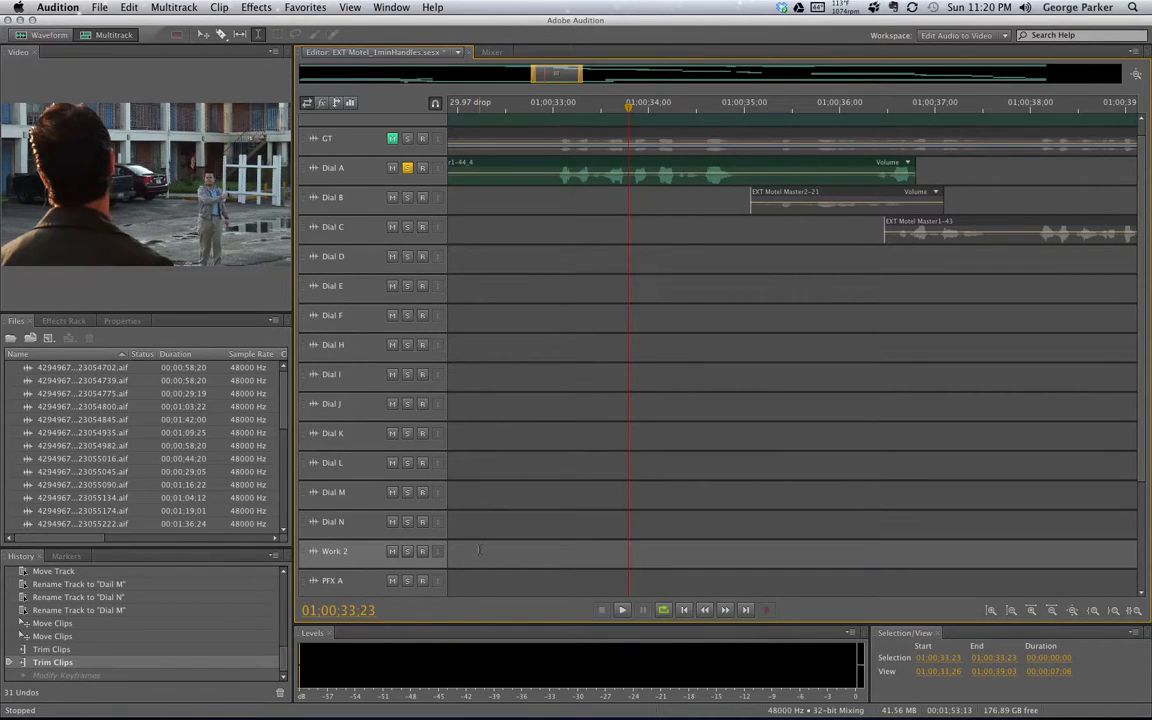
key("super+v")
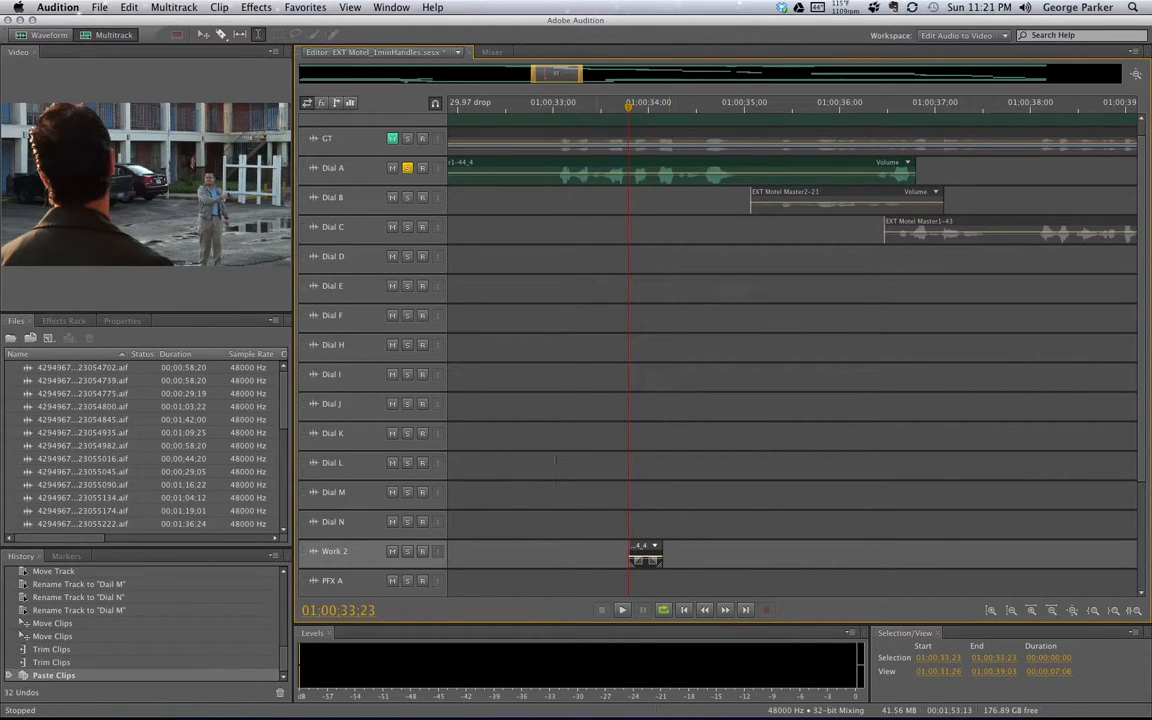
Solo Work 2 and unsolo Dial A, play the pasted piece, then unsolo Work 2
left_click(407, 552)
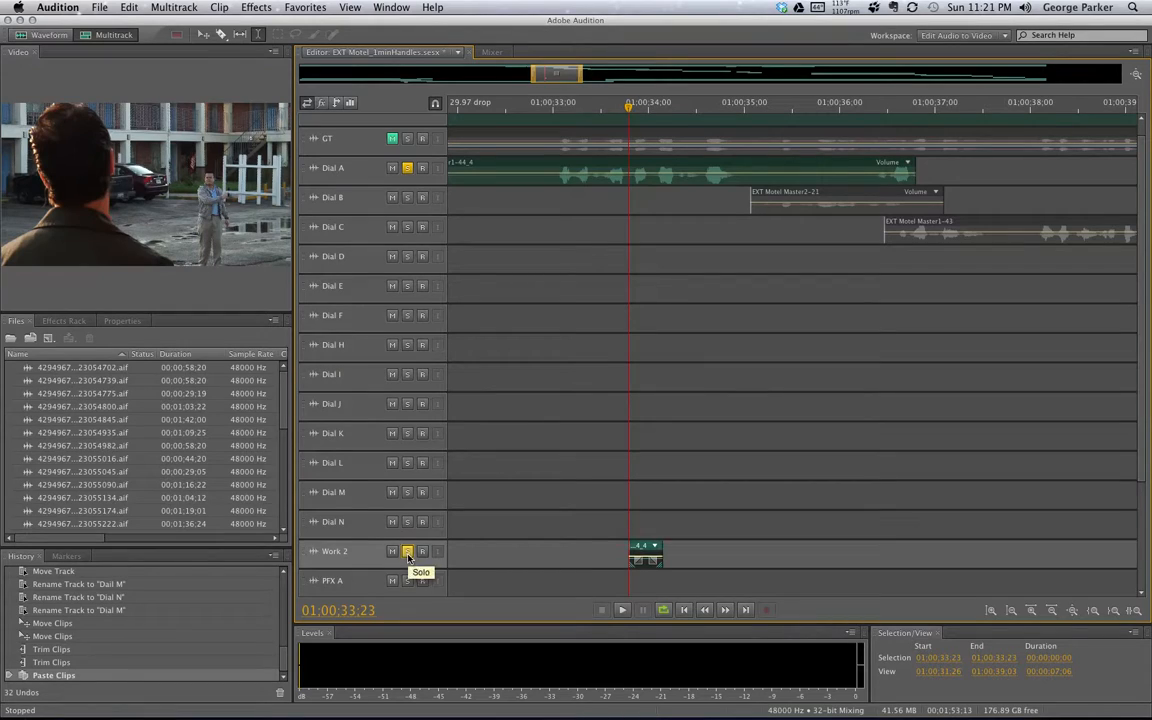
left_click(407, 168)
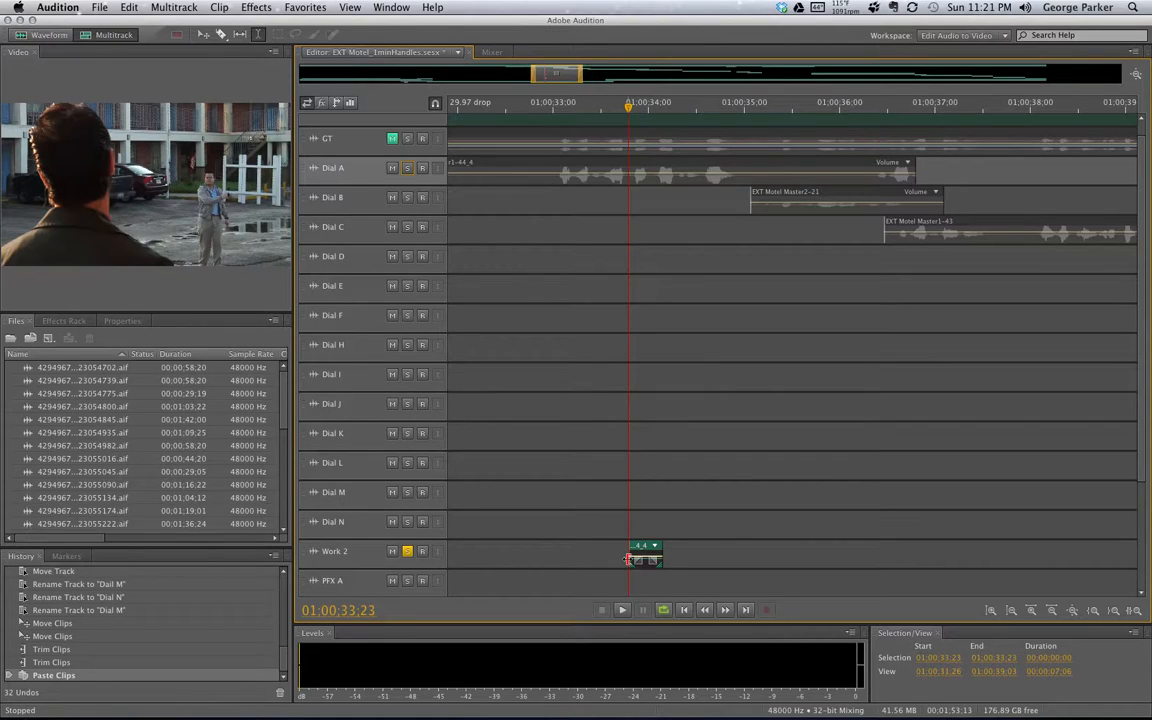
left_click_drag(629, 577, 662, 575)
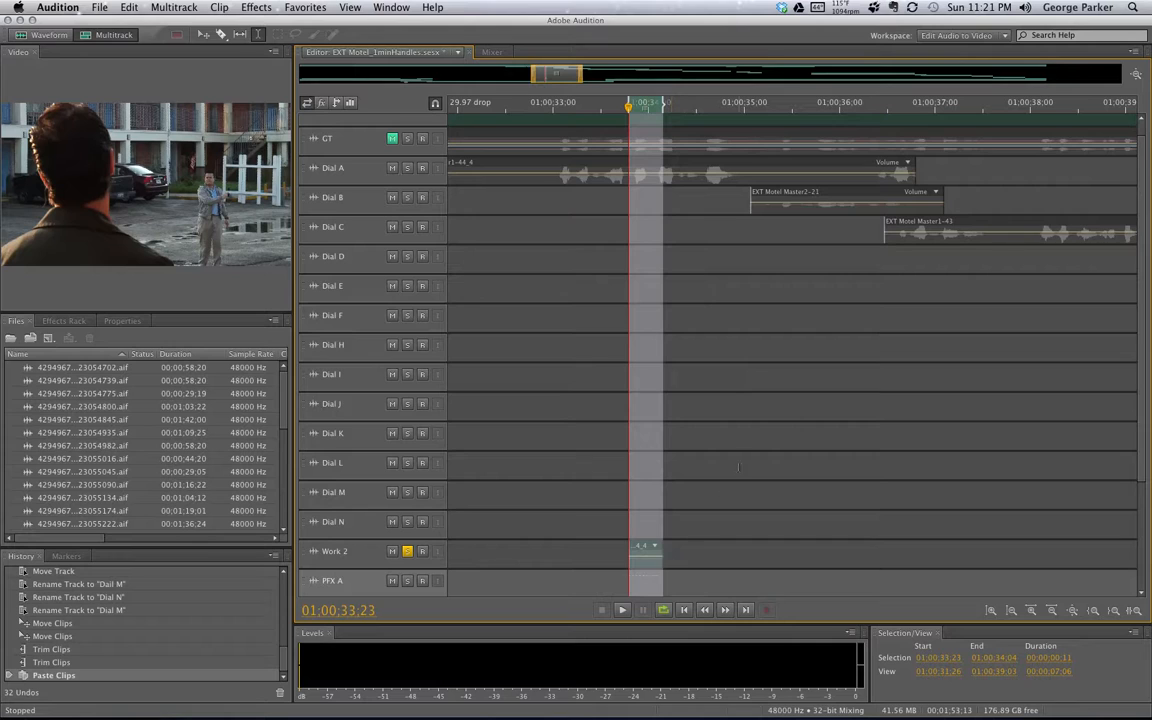
key("space")
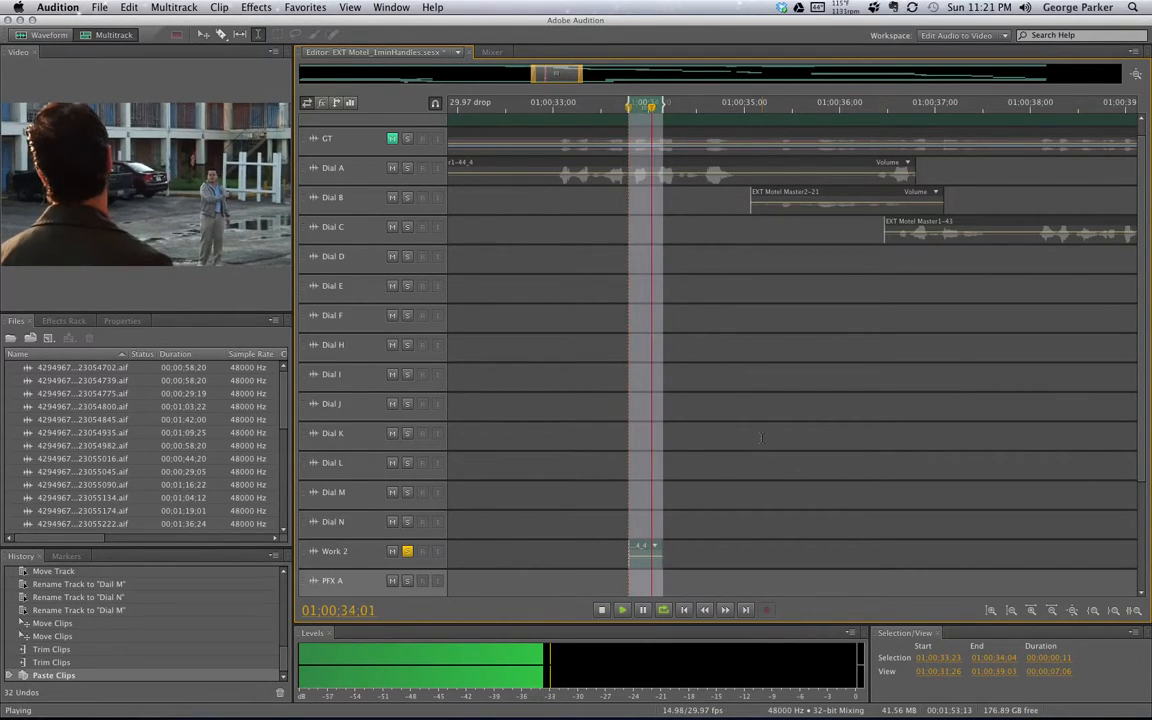
key("space")
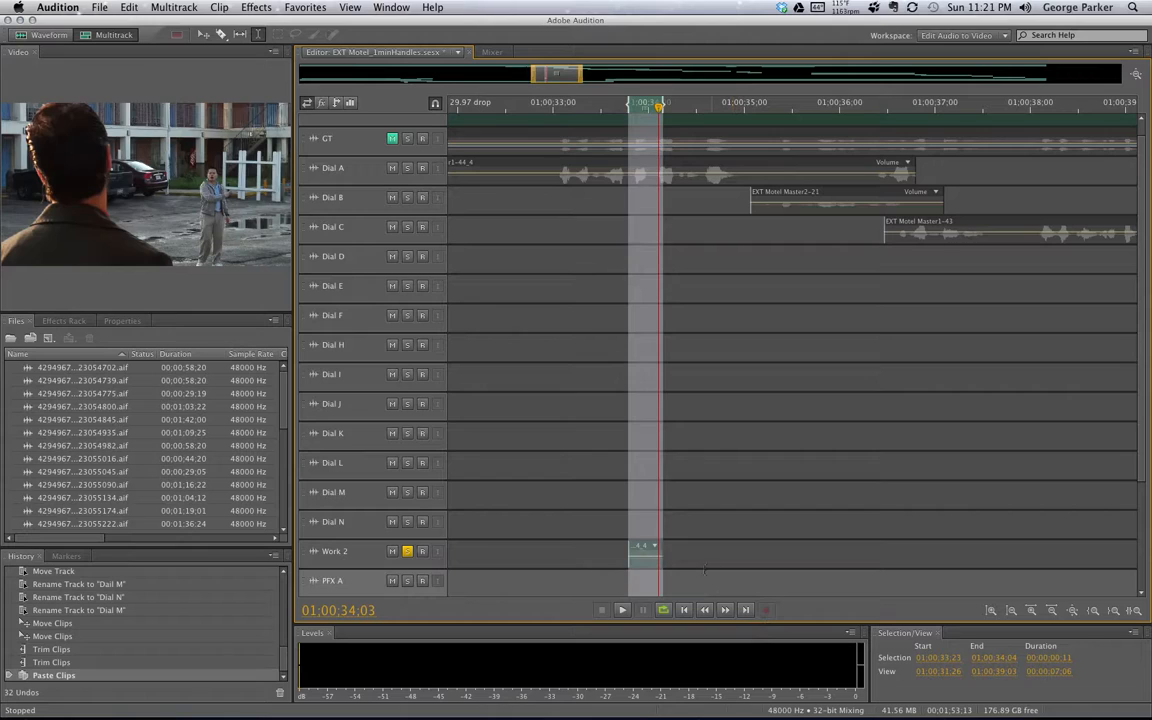
left_click(699, 572)
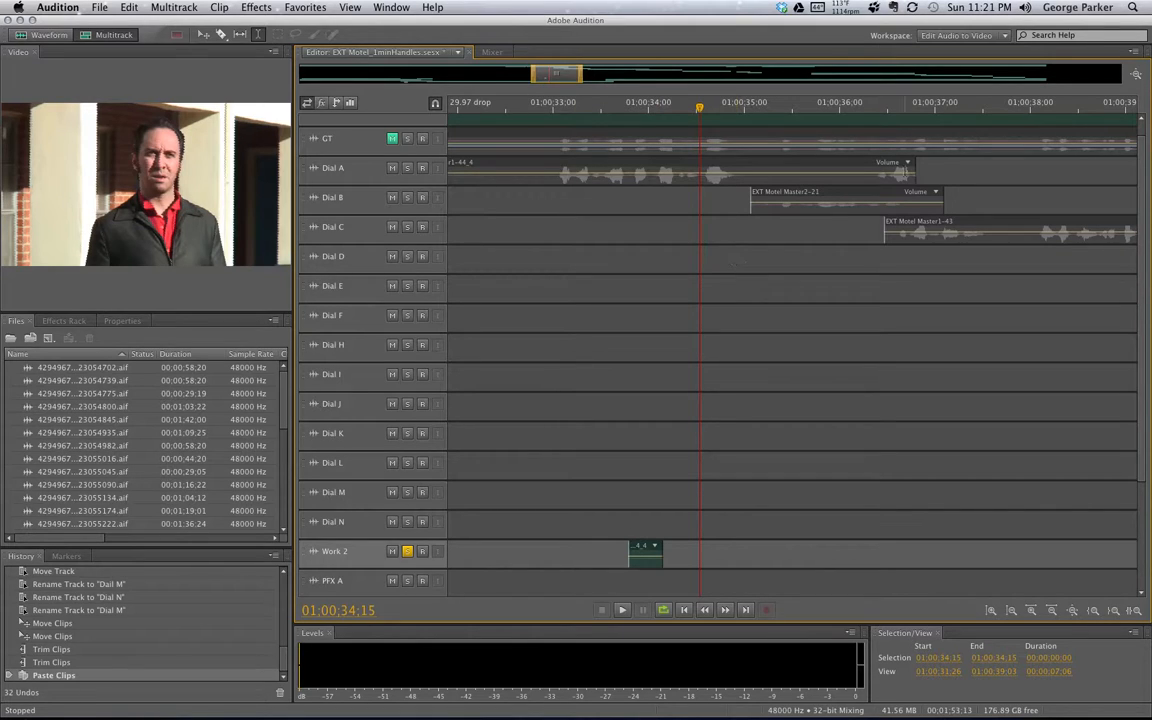
left_click(823, 172)
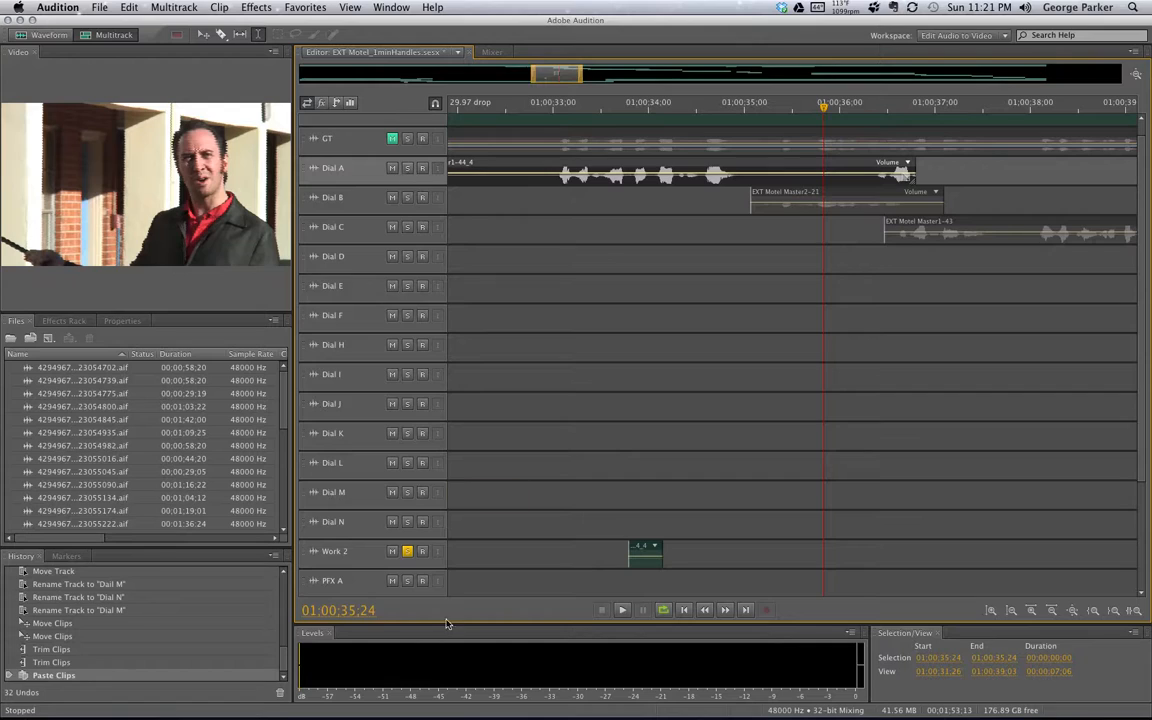
left_click(408, 552)
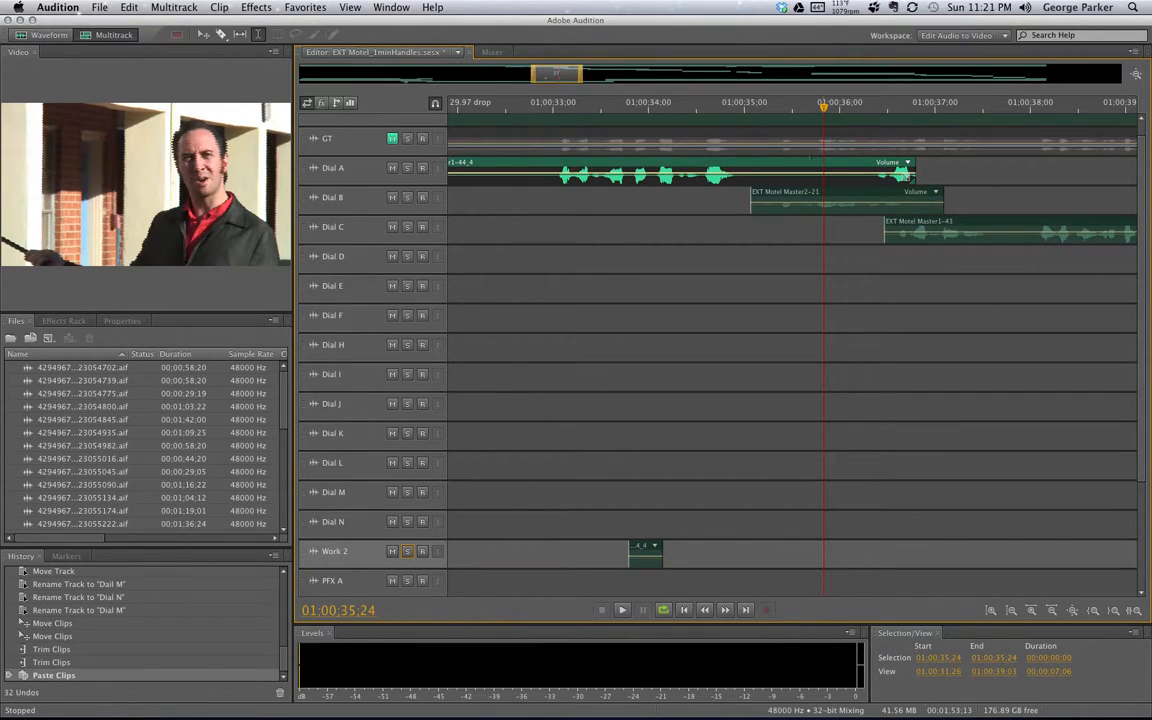
Trim Dial A back to 01:00:35:02, replay from 01:00:33:25, and park at 01:00:35:20
left_click_drag(915, 168, 749, 191)
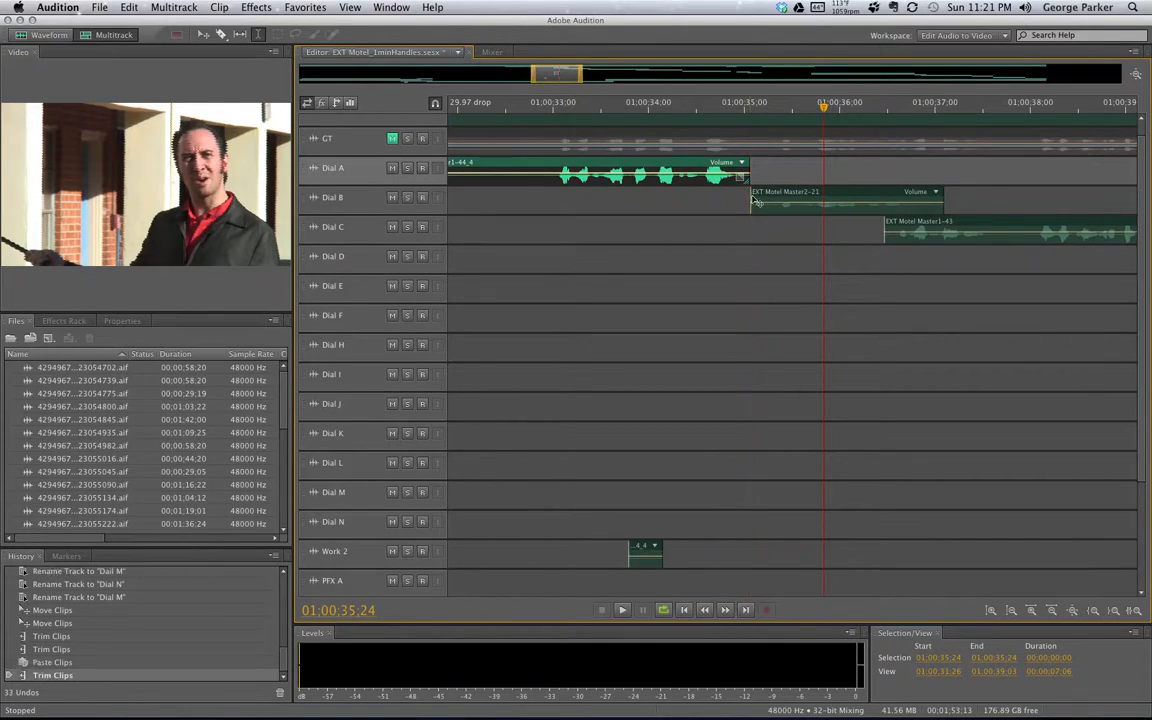
left_click(735, 106)
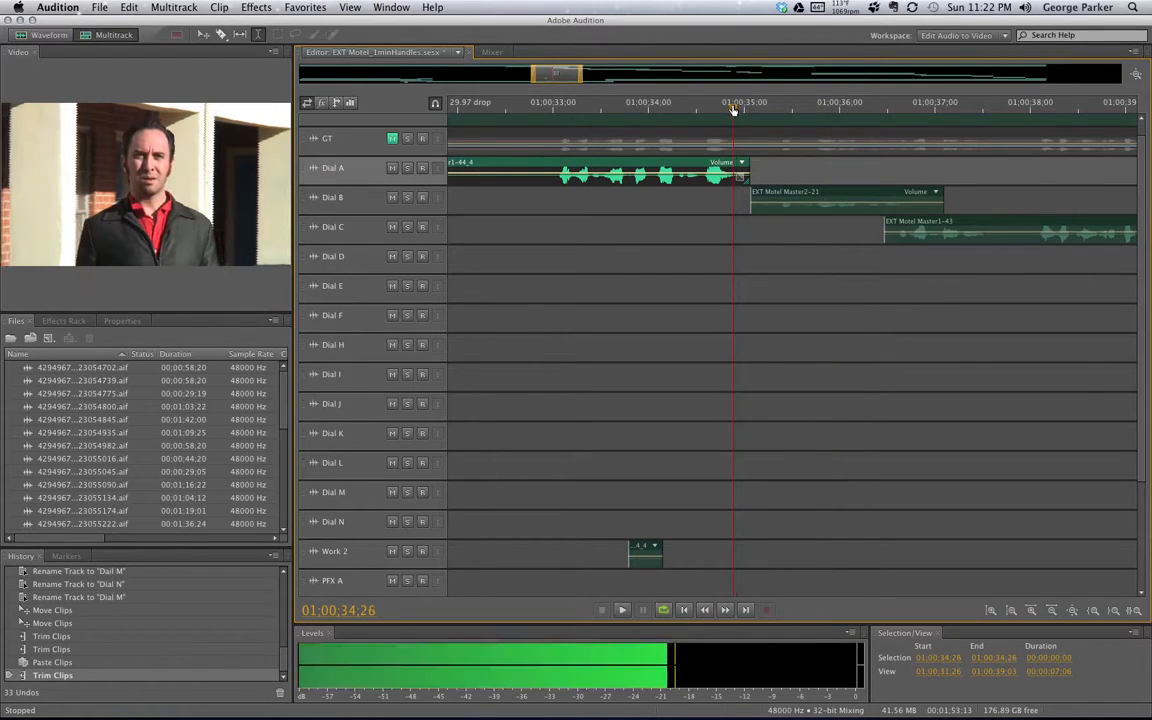
left_click_drag(751, 255, 635, 240)
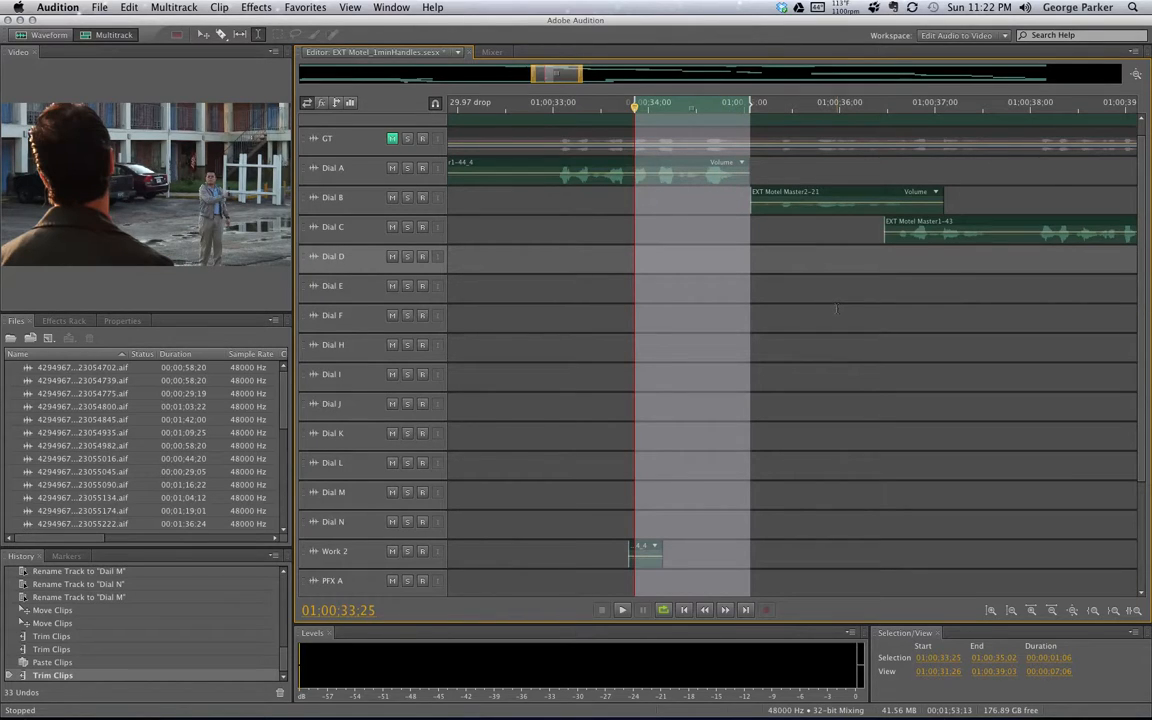
key("space")
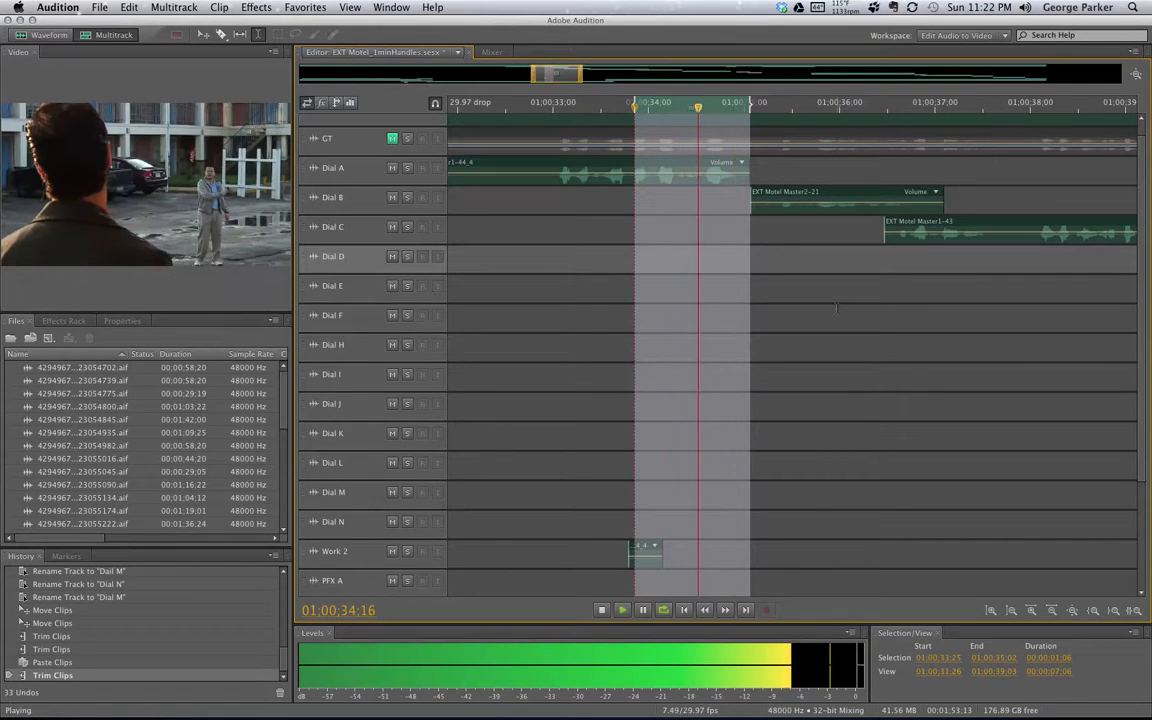
key("space")
left_click(810, 172)
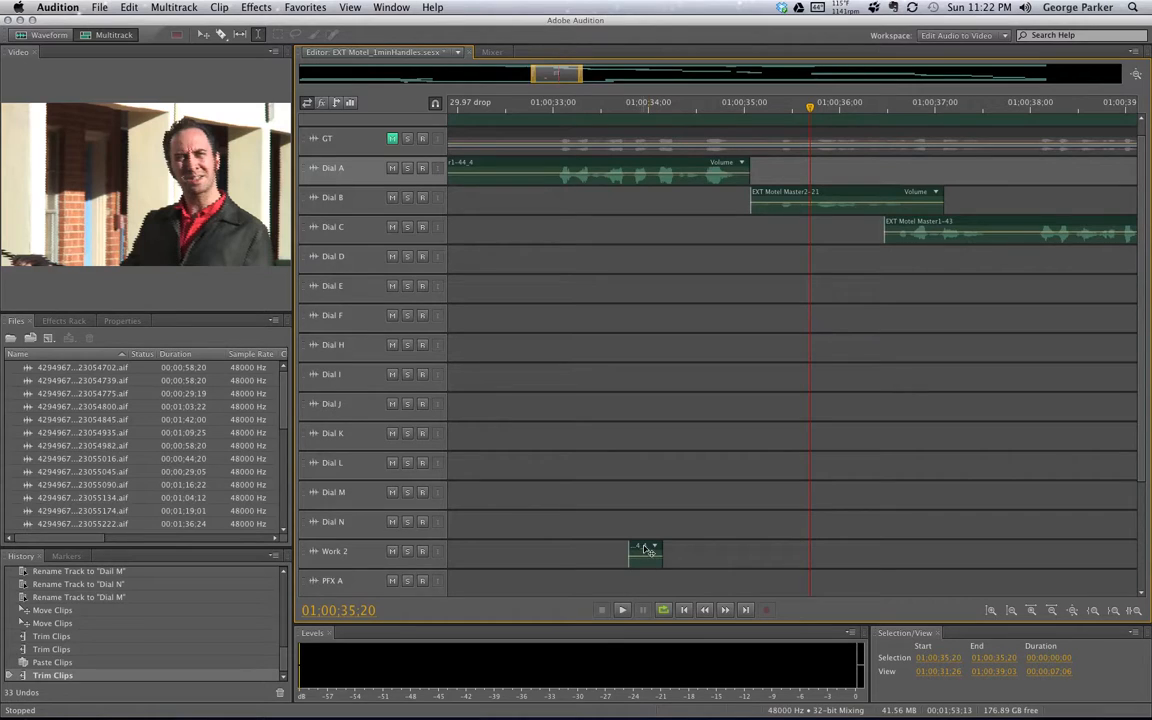
Move the short Work 2 handle clip onto Dial A so it overlaps the end of the main Dial A clip
left_click(636, 556)
left_click_drag(676, 459, 745, 174)
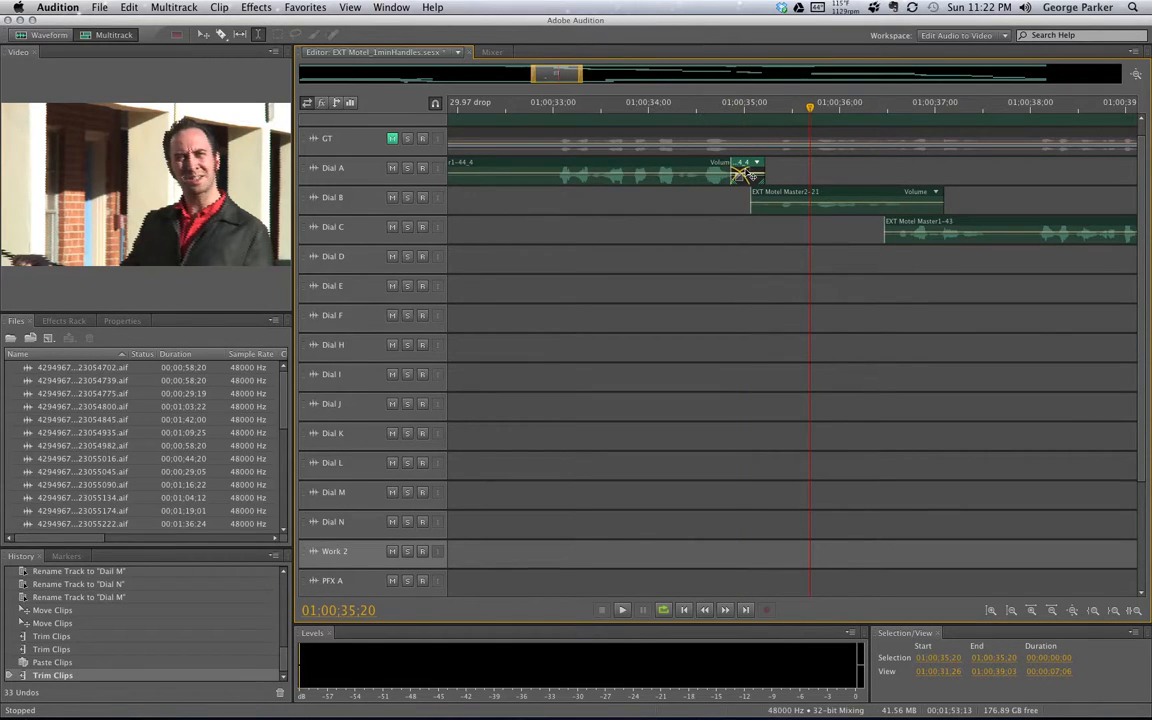
left_click_drag(745, 174, 757, 172)
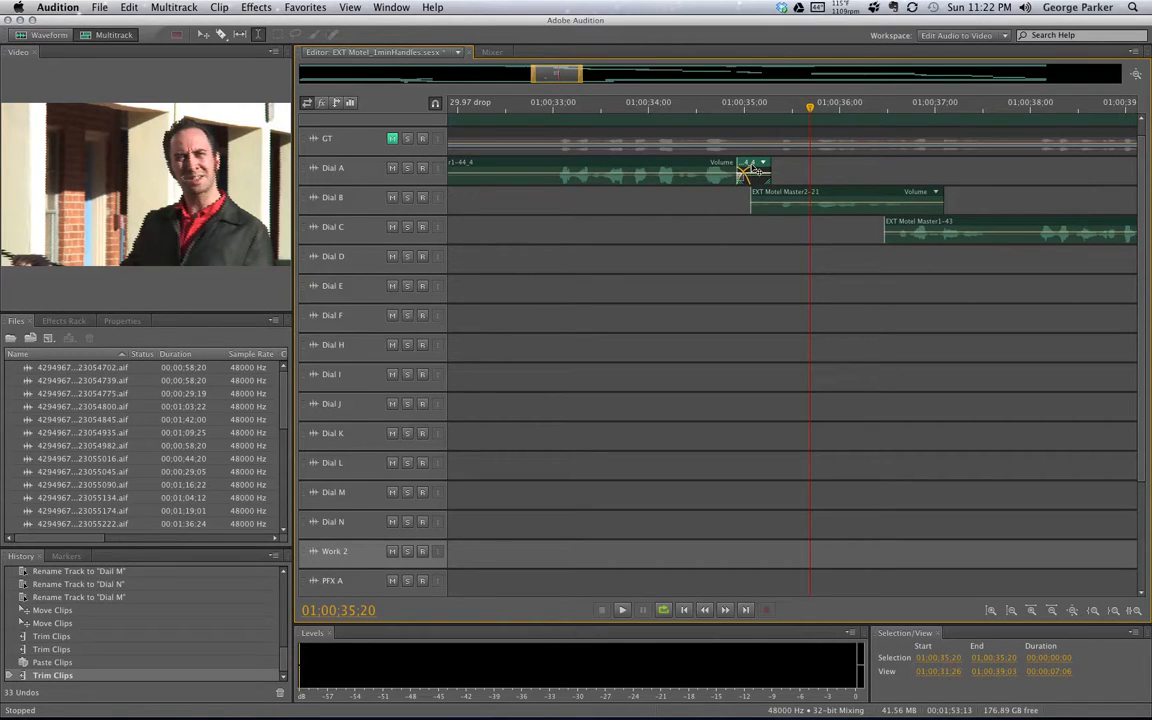
left_click_drag(756, 171, 746, 172)
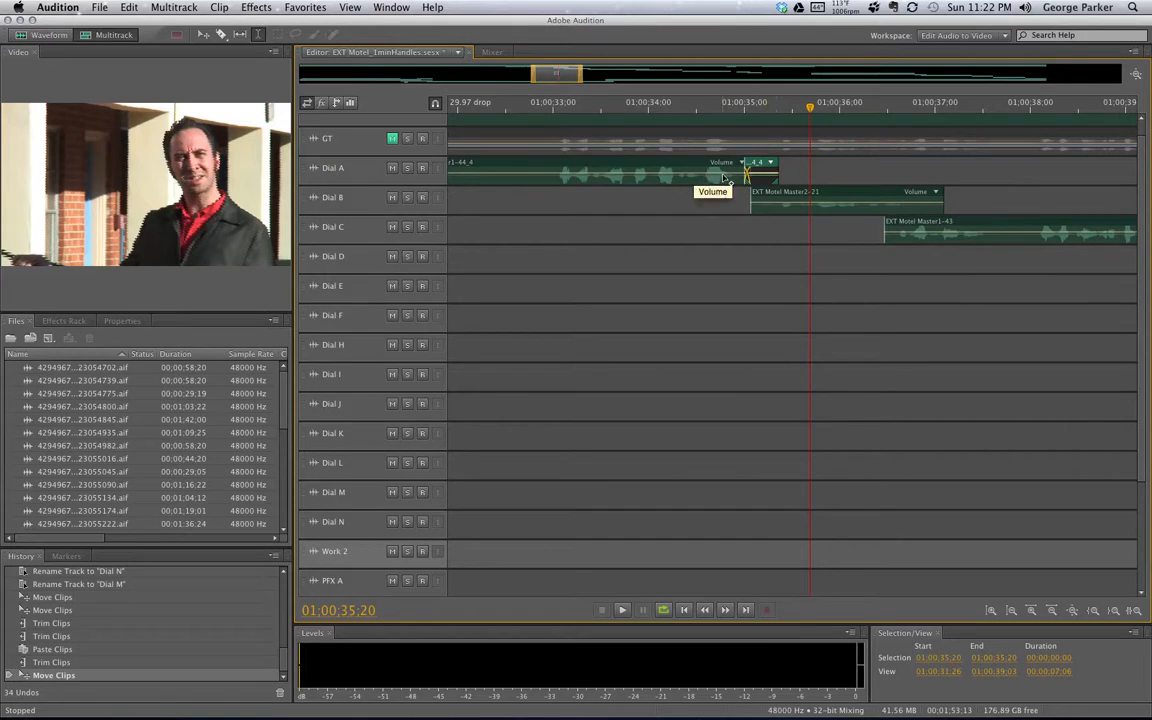
left_click_drag(766, 168, 745, 172)
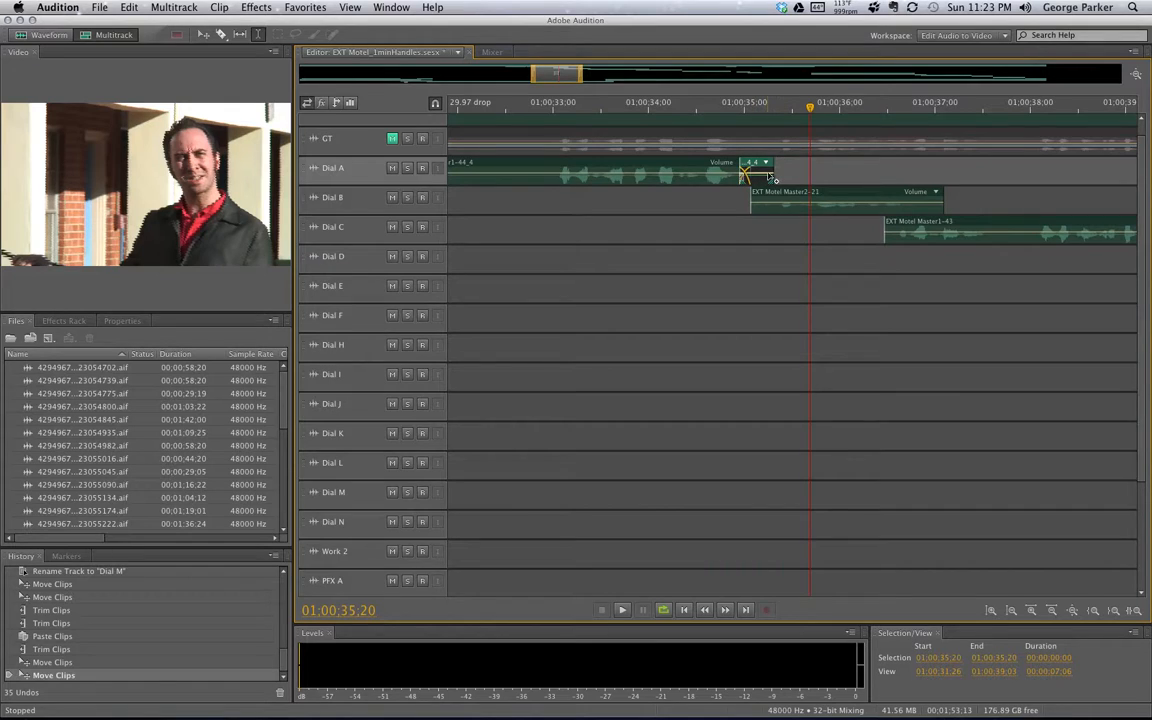
scroll(346, 183, "up", 3)
Zoom in on the Dial A join and fade out the handle clip to silence around 01:00:35:09
scroll(346, 183, "up", 3)
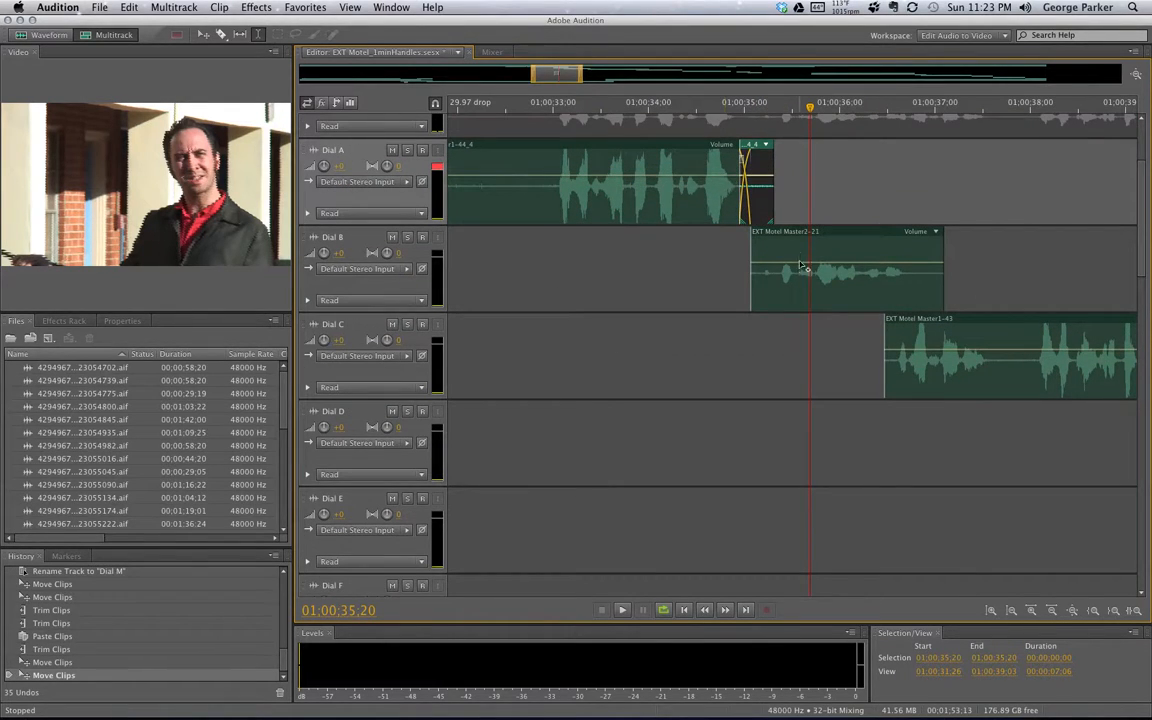
left_click_drag(532, 73, 569, 80)
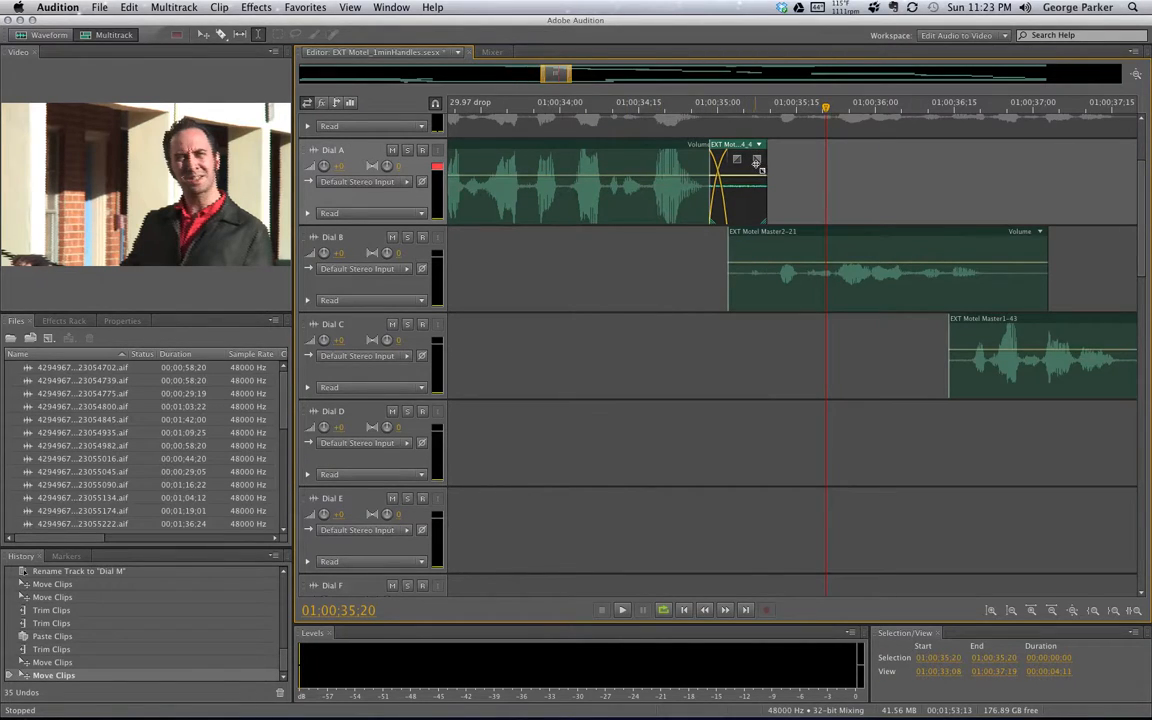
left_click_drag(757, 158, 680, 149)
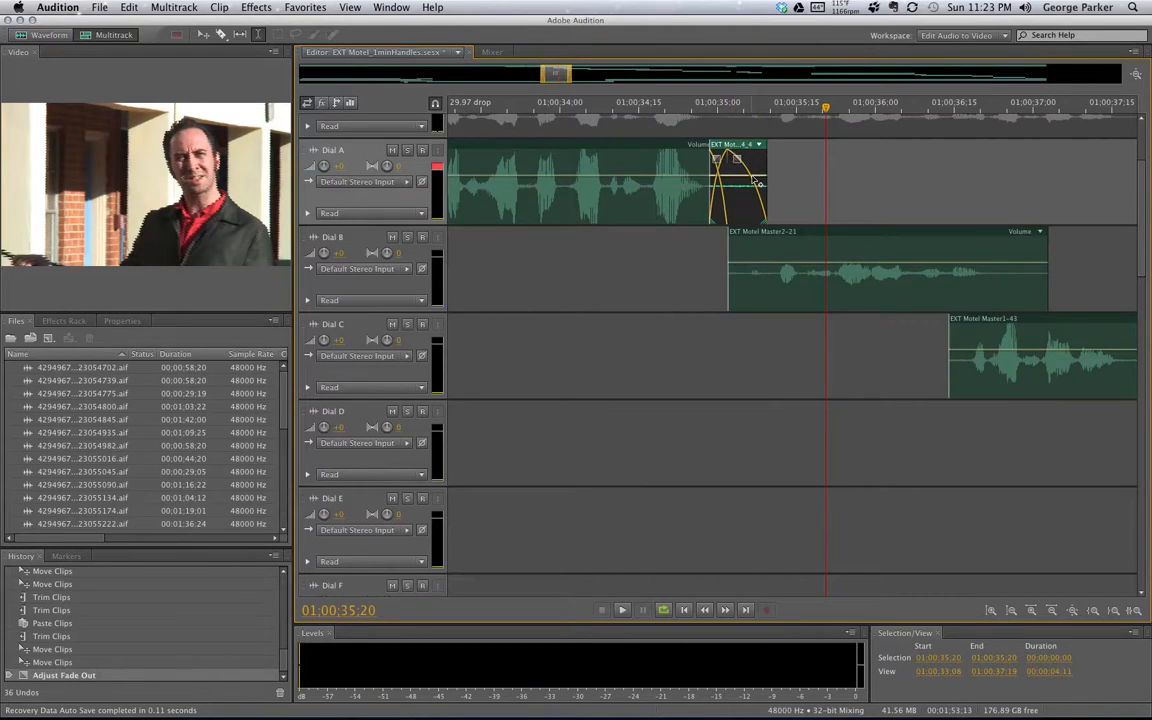
left_click_drag(770, 108, 769, 109)
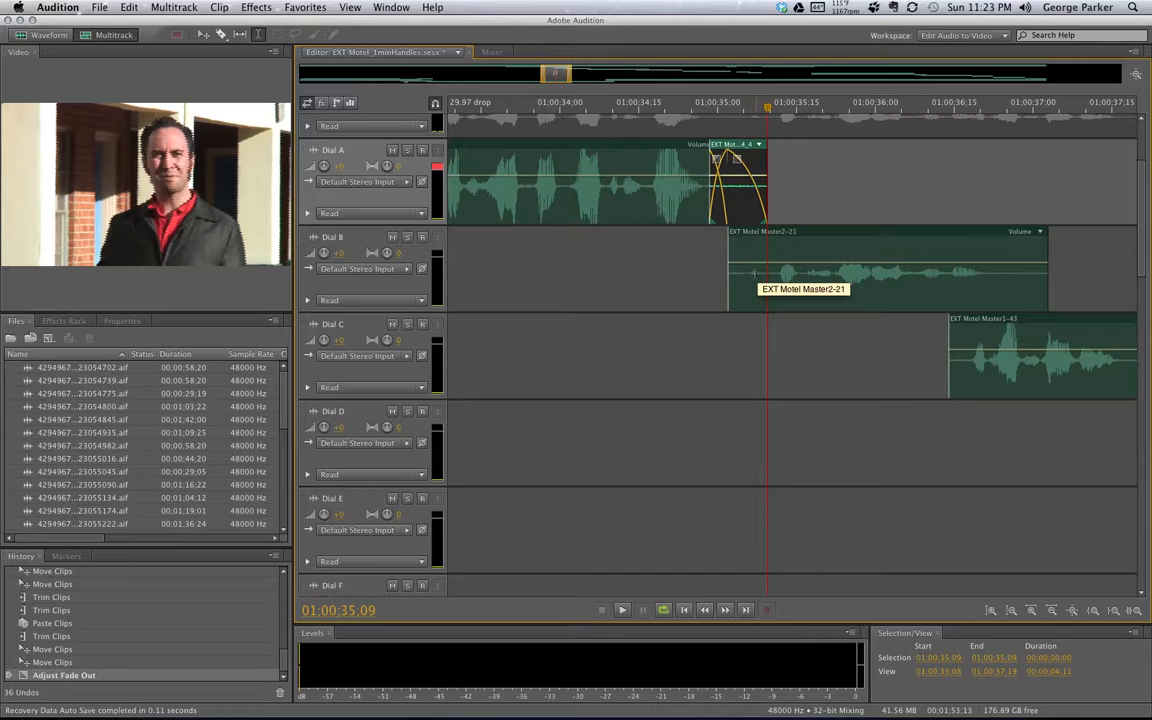
Audition the 01:00:35:04–01:00:35:14 range and trim the Dial A handle clip to end near 01:00:35:06
left_click_drag(741, 440, 795, 440)
key("space")
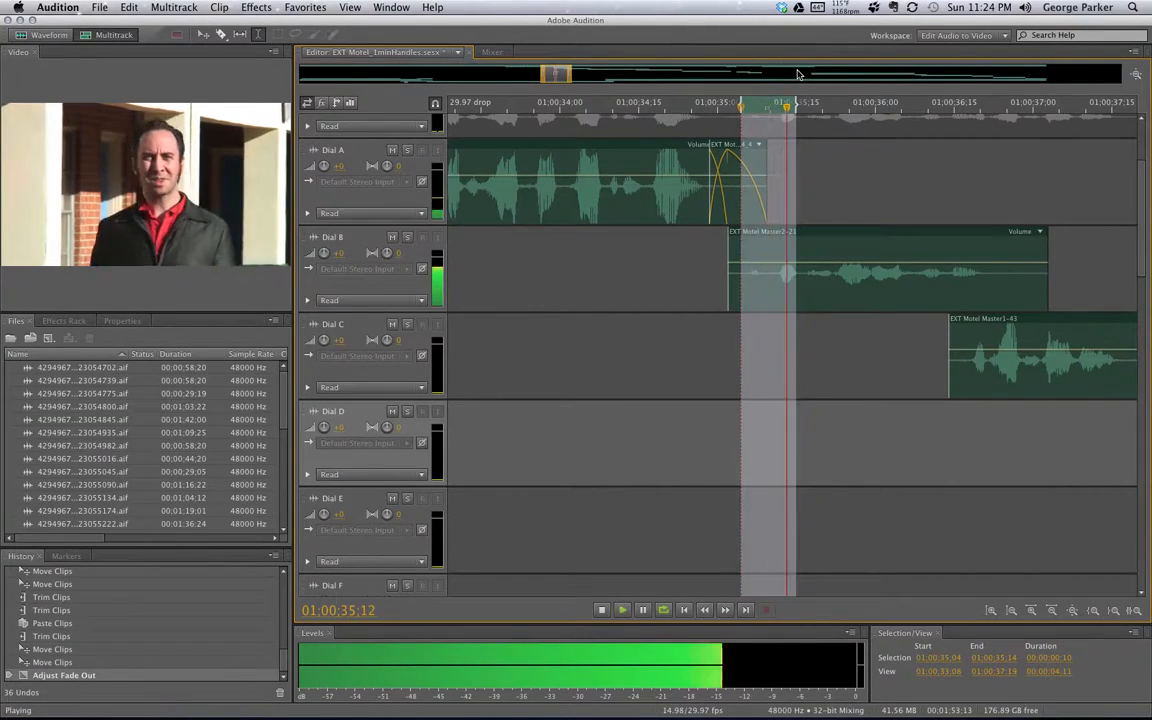
key("space")
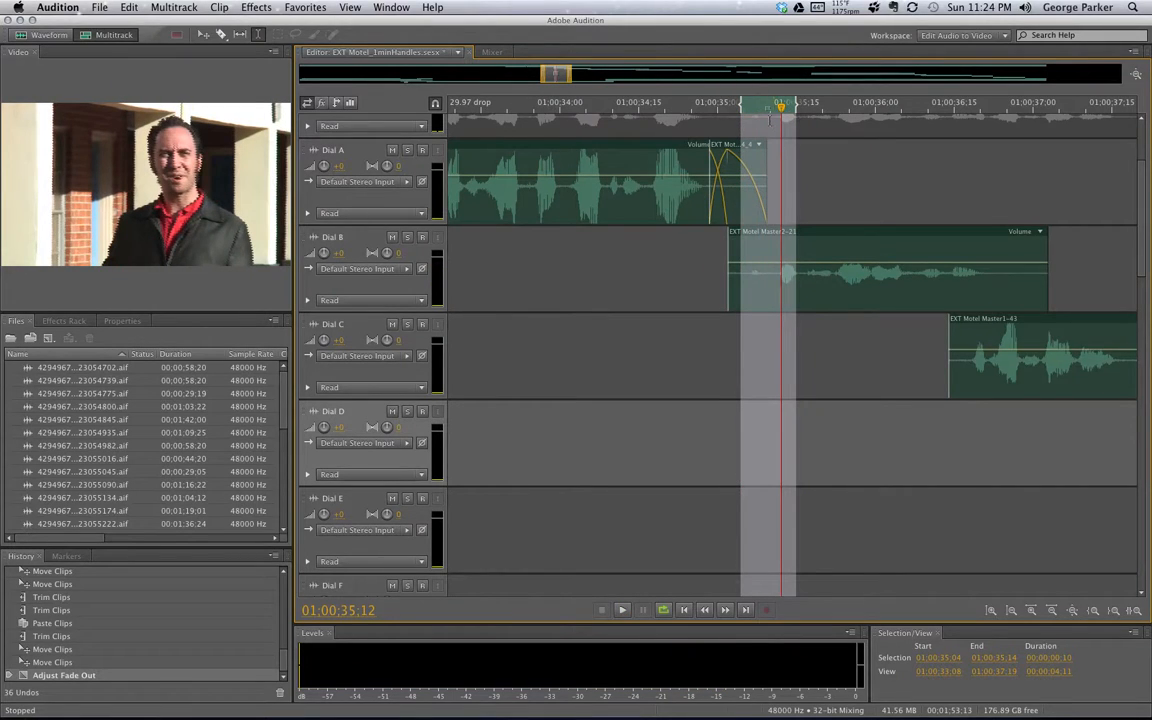
key("space")
key("space")
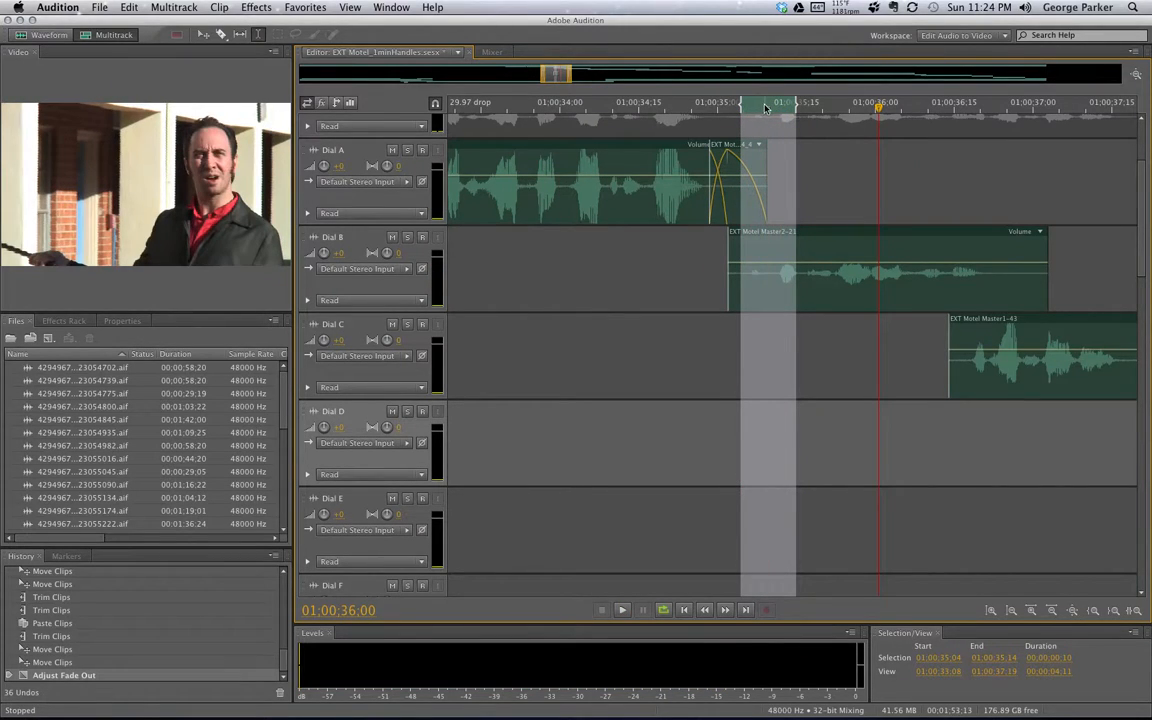
left_click_drag(767, 110, 833, 110)
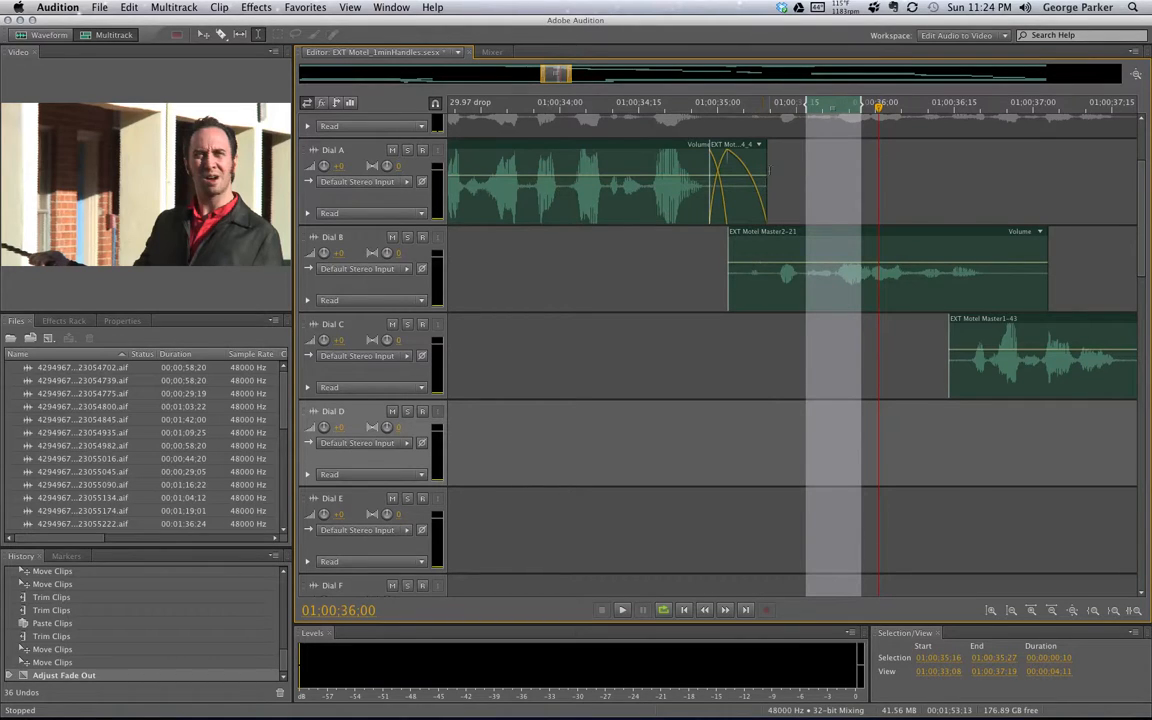
left_click_drag(768, 170, 750, 170)
left_click(752, 109)
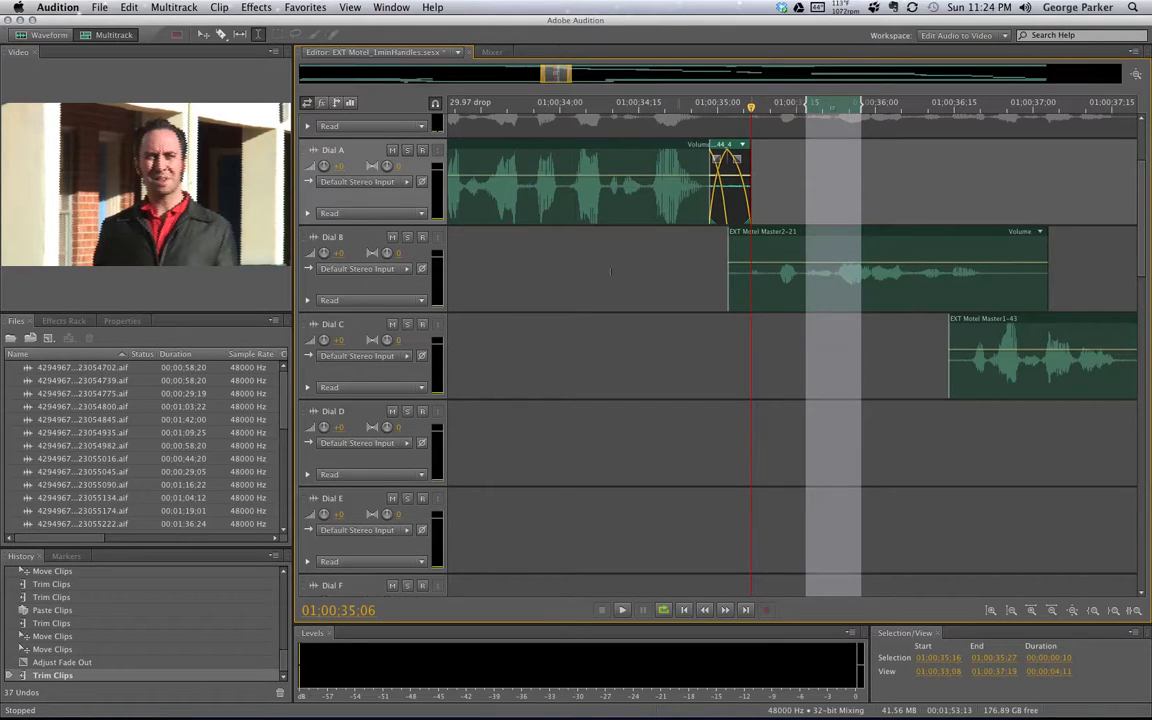
Solo Dial B and audition short ranges around its clip start near 01:00:35:02–01:00:35:06
left_click(407, 238)
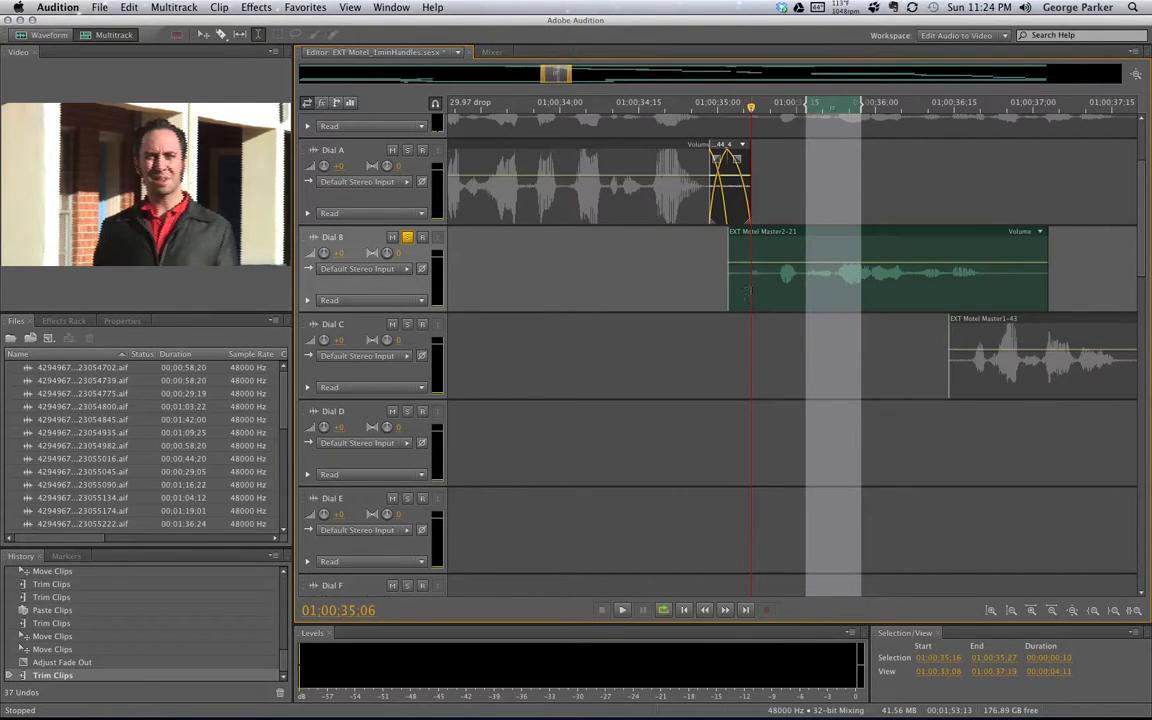
left_click_drag(746, 290, 729, 287)
key("space")
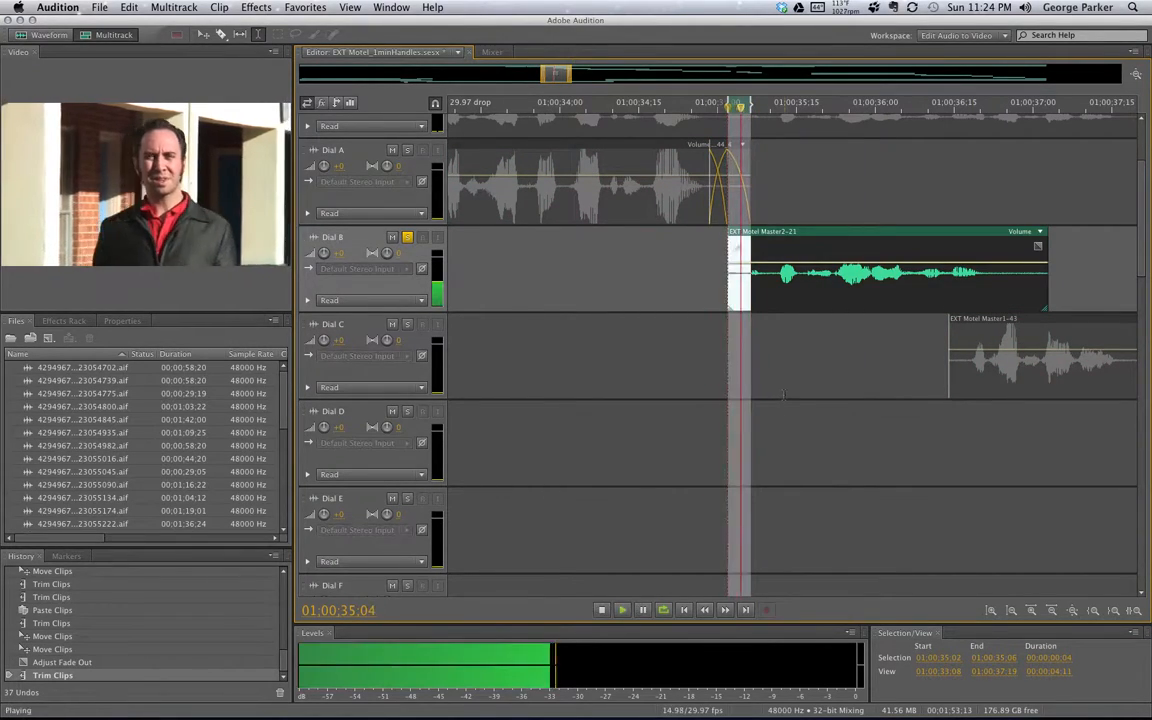
key("space")
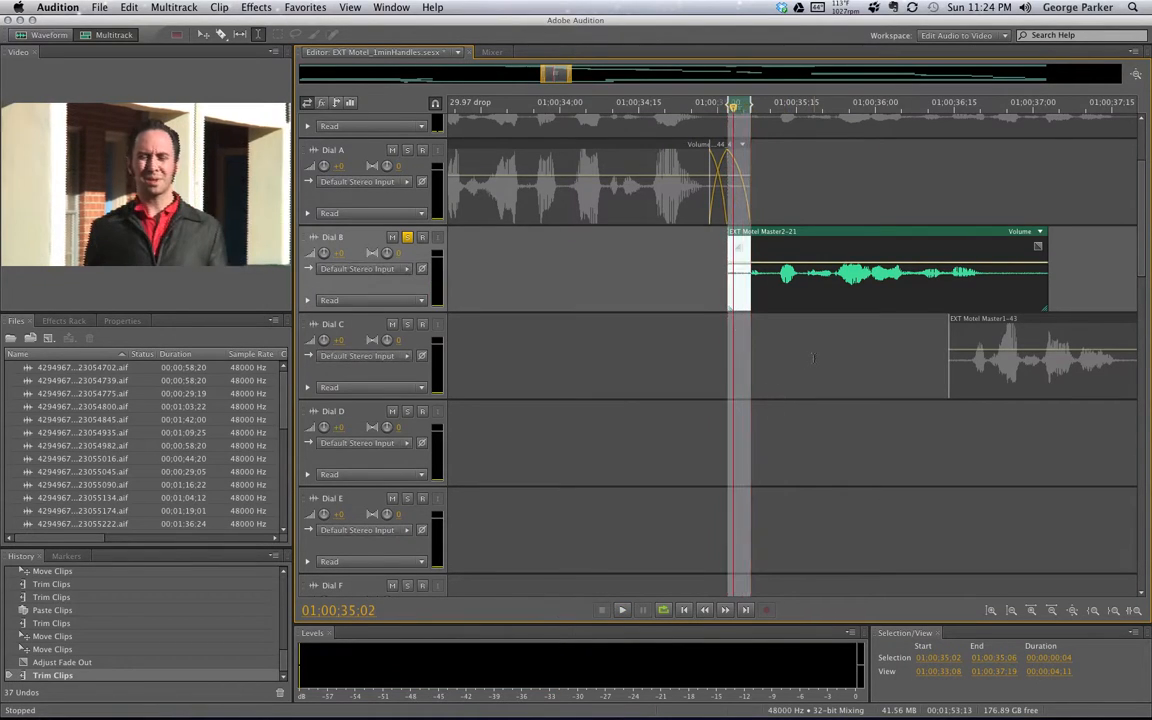
left_click(813, 372)
mouse_move(748, 274)
left_mouse_down()
mouse_move(717, 273)
mouse_move(728, 273)
left_mouse_up()
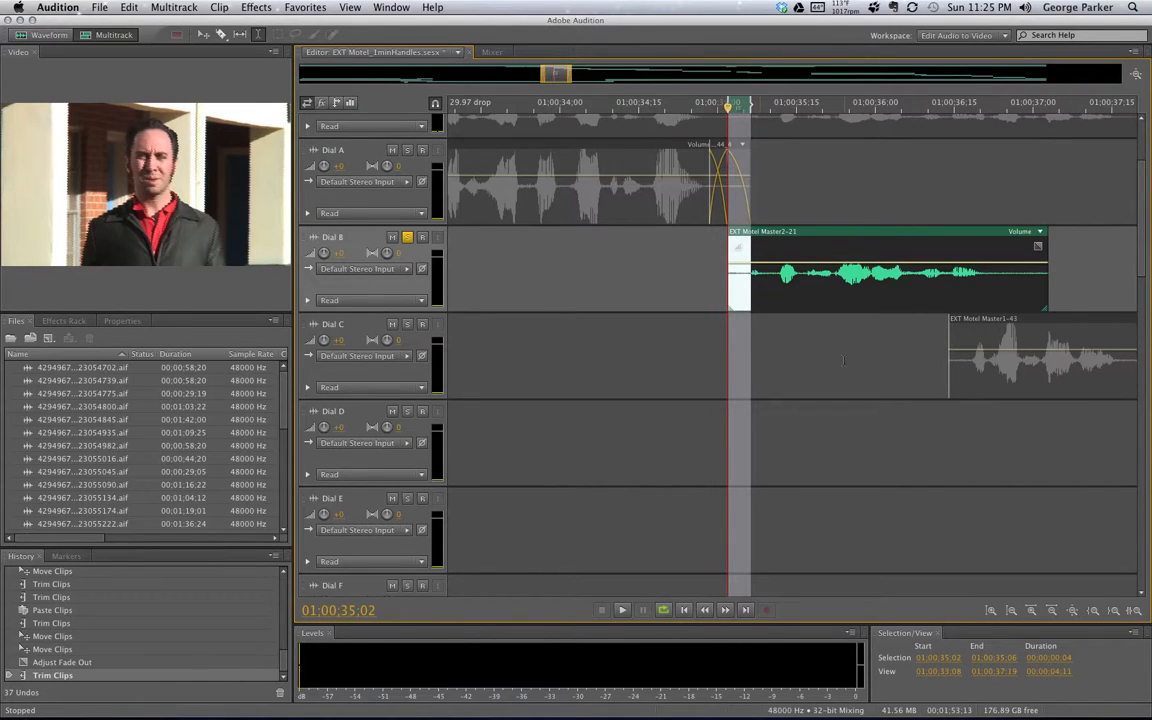
key("space")
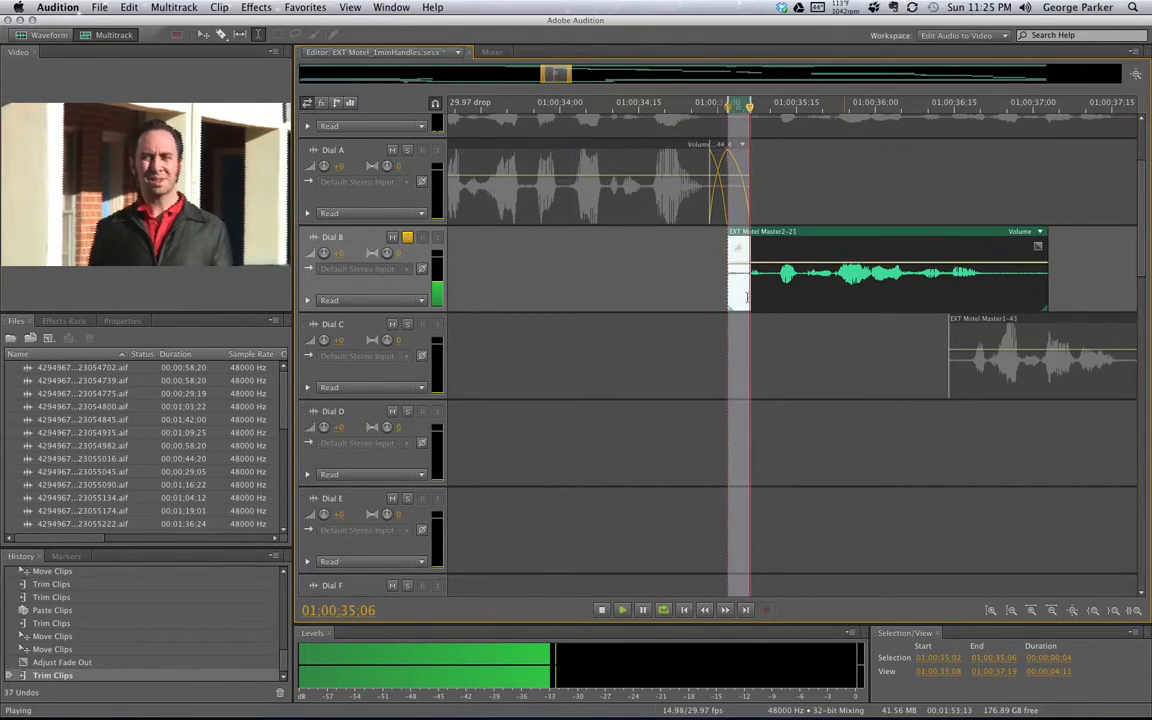
left_click(775, 335)
left_click_drag(736, 274, 728, 274)
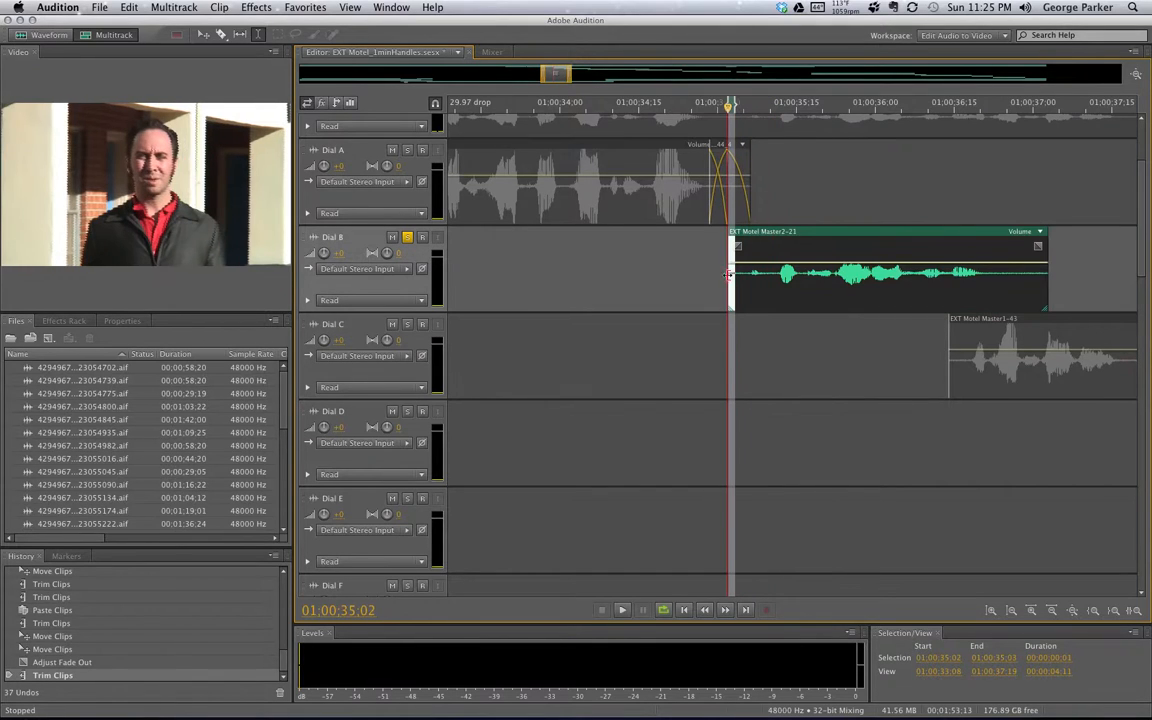
key("space")
left_click(788, 337)
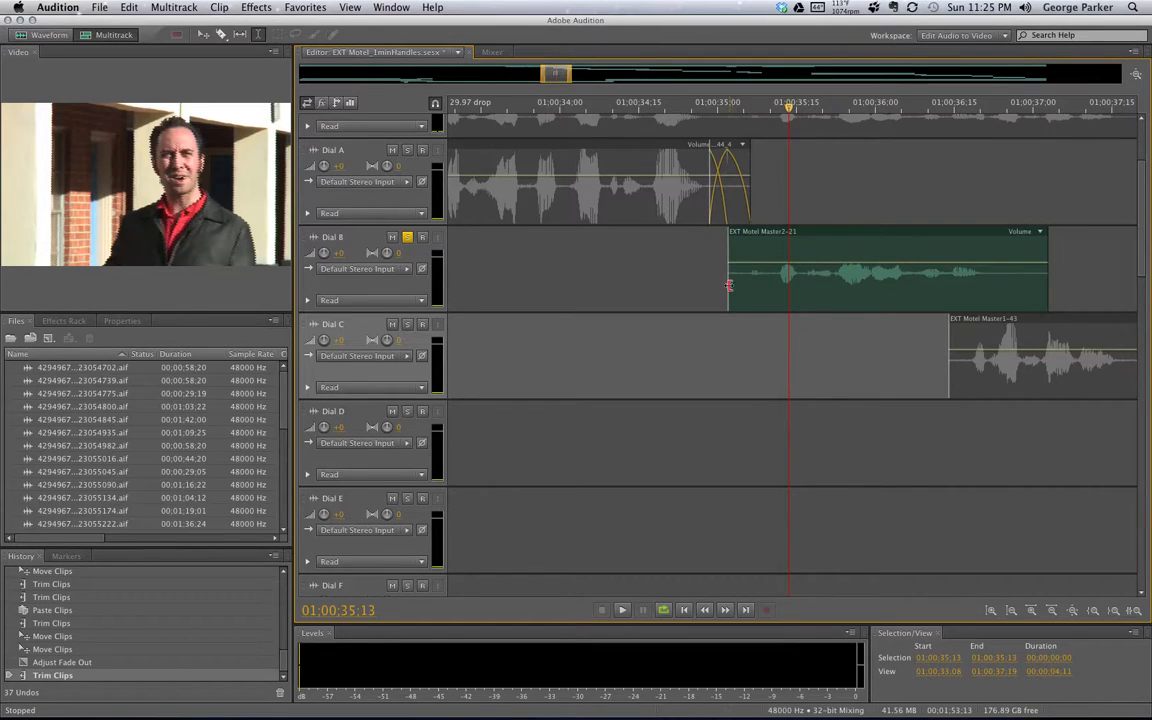
Extend the Dial B clip's start to just before 01:00:34:00 and audition 01:00:34:22–01:00:34:28
left_click_drag(729, 286, 540, 288)
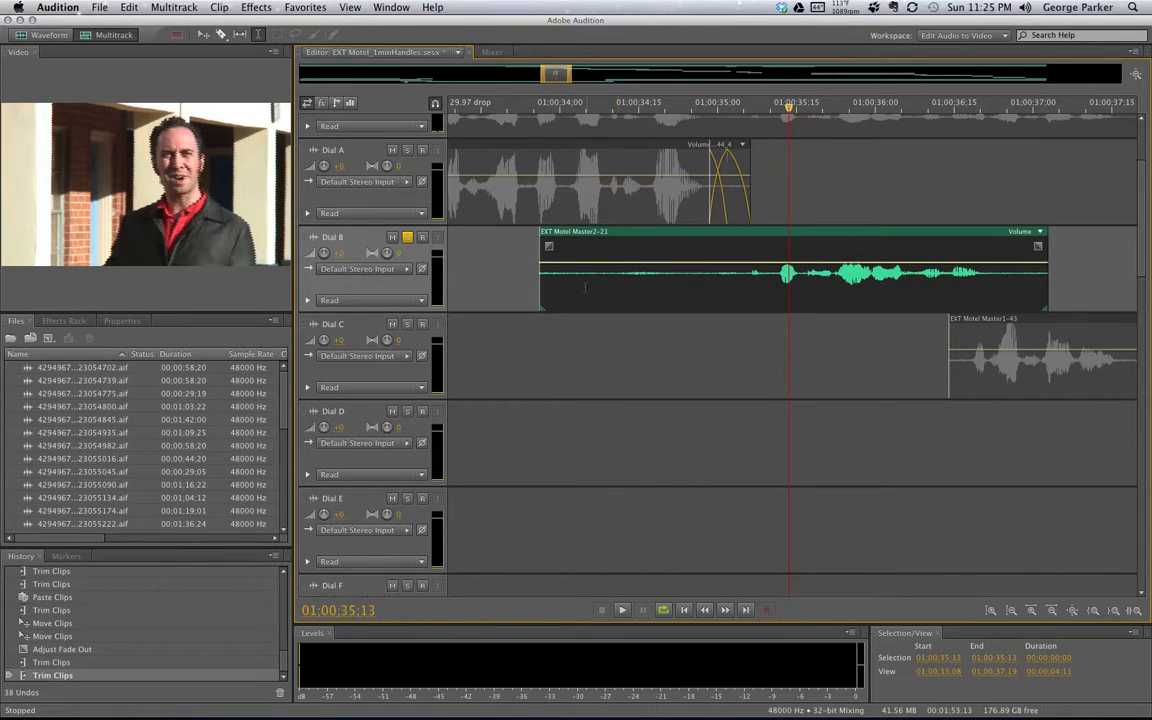
left_click(586, 290)
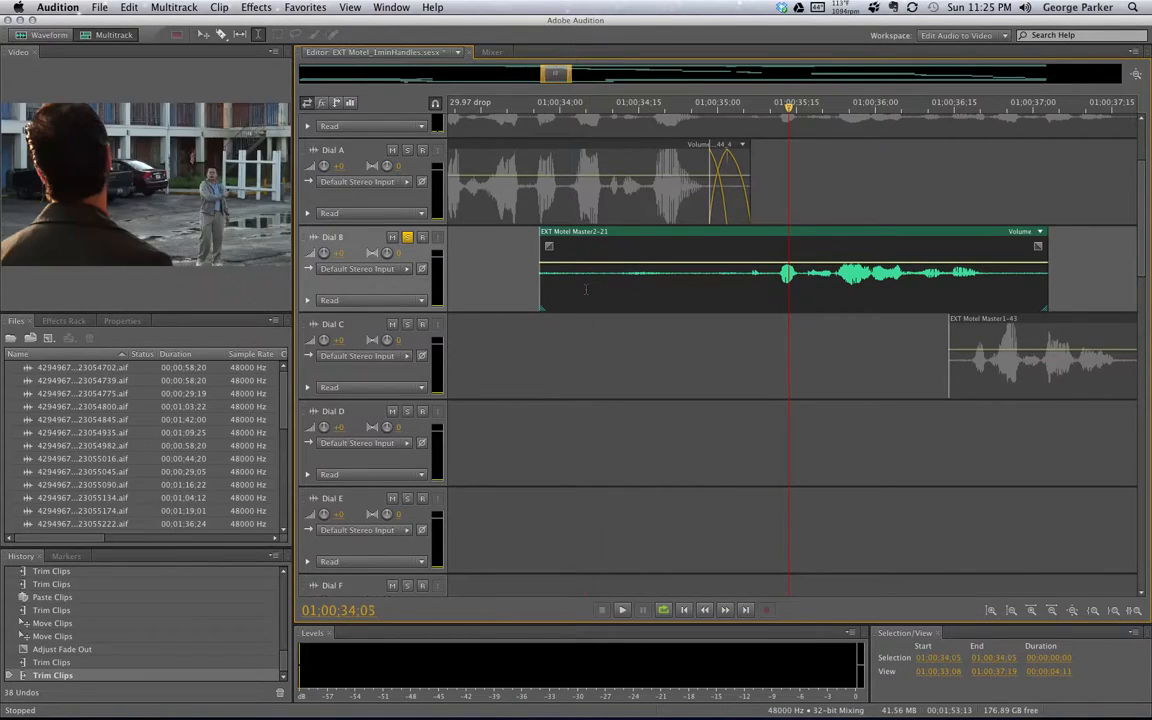
key("space")
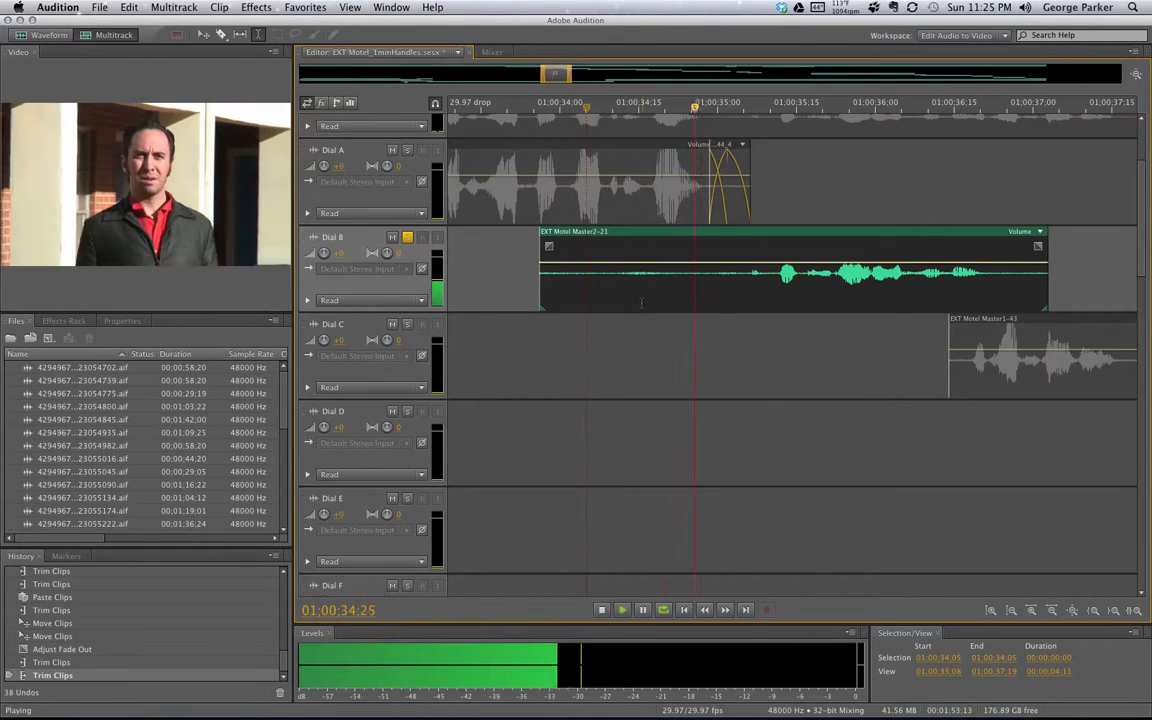
key("space")
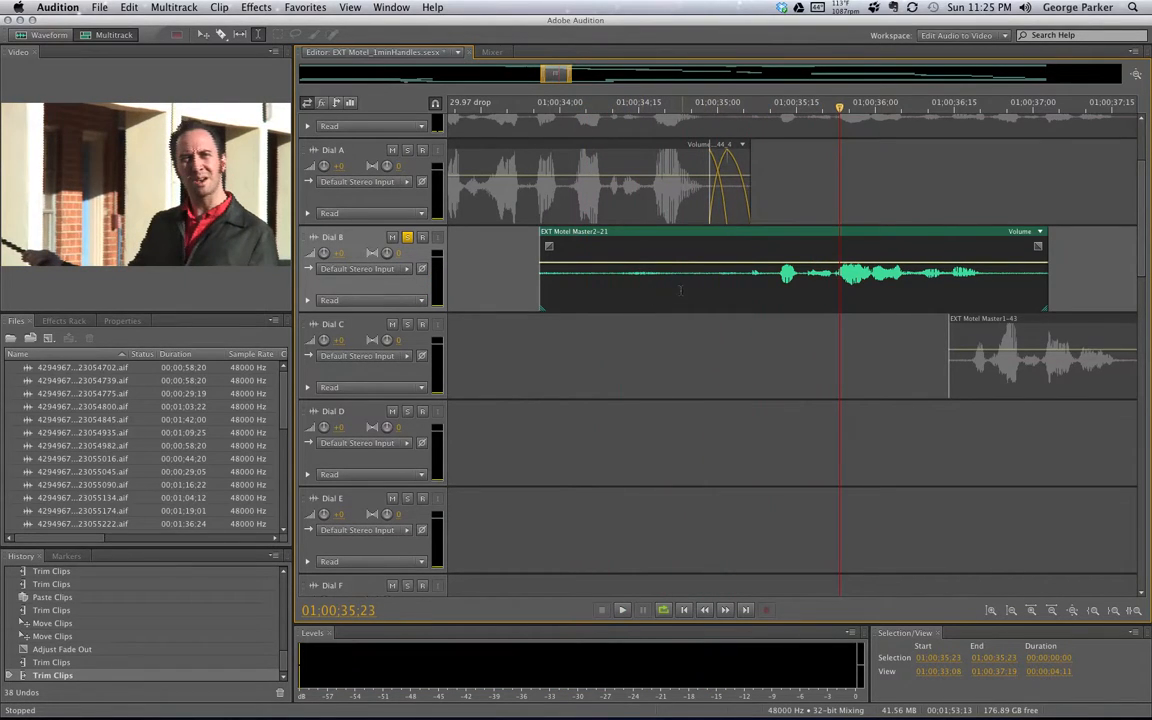
left_click_drag(680, 295, 717, 297)
key("space")
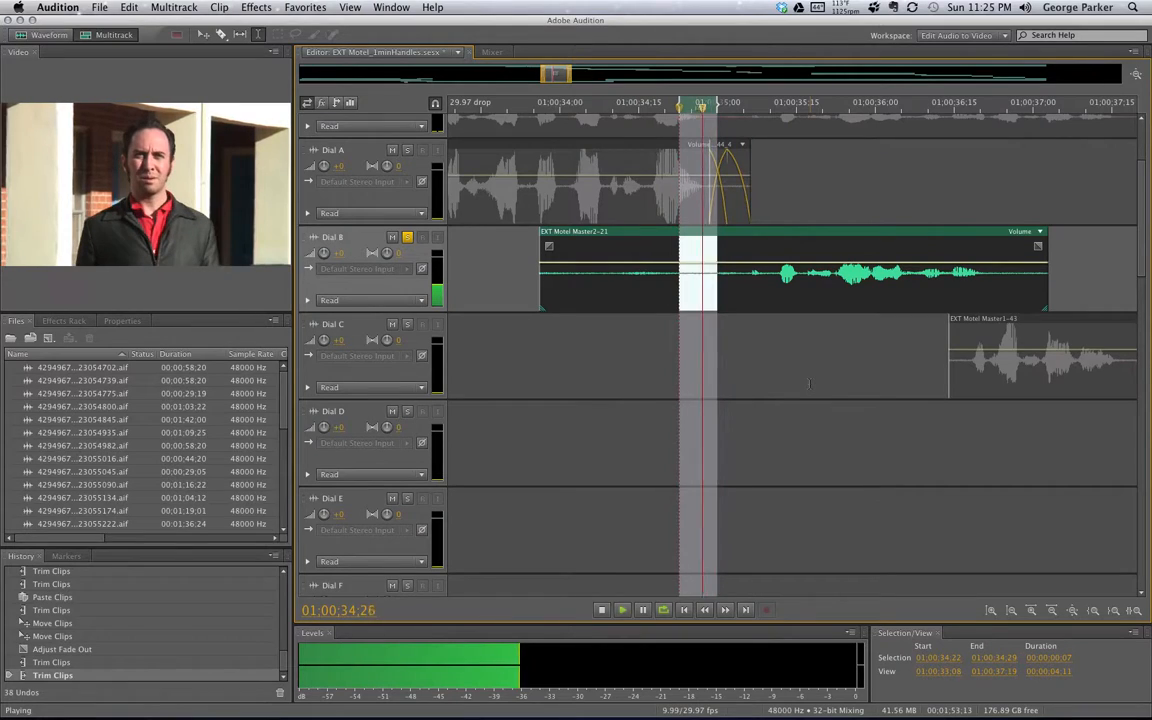
key("space")
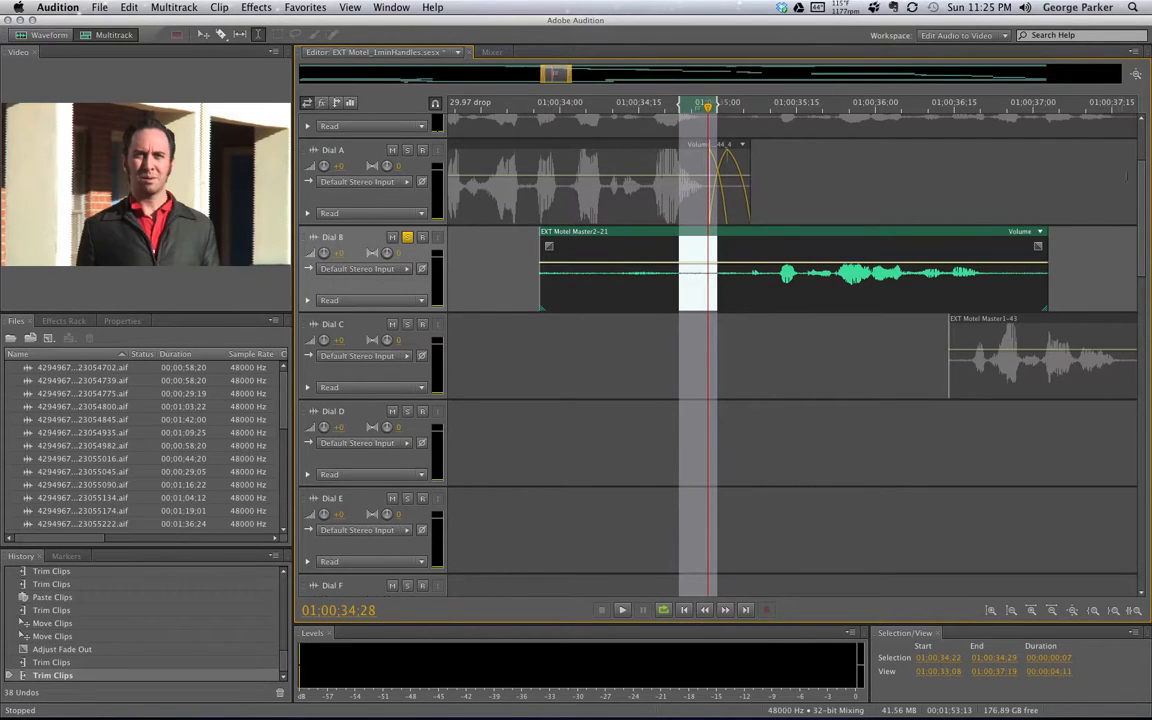
mouse_move(1142, 172)
left_mouse_down()
mouse_move(1142, 268)
mouse_move(1136, 169)
left_mouse_up()
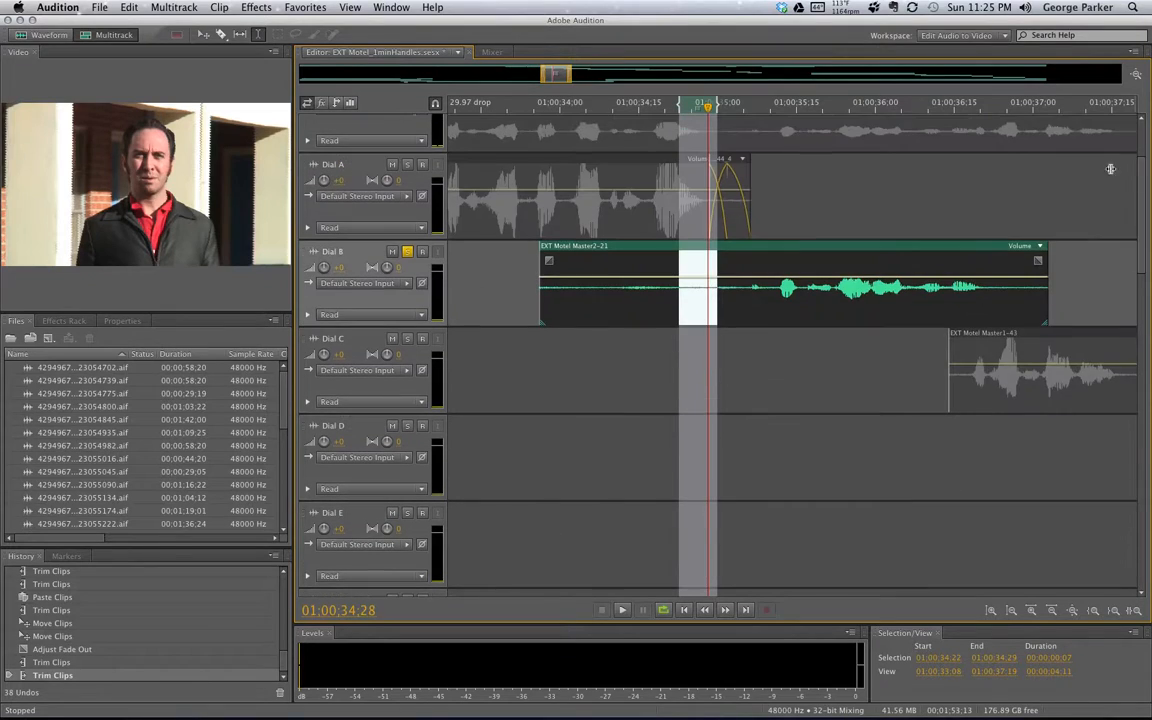
Paste a copy of the Dial B clip onto Work 2 at 01:00:35:02
scroll(396, 357, "up", 5)
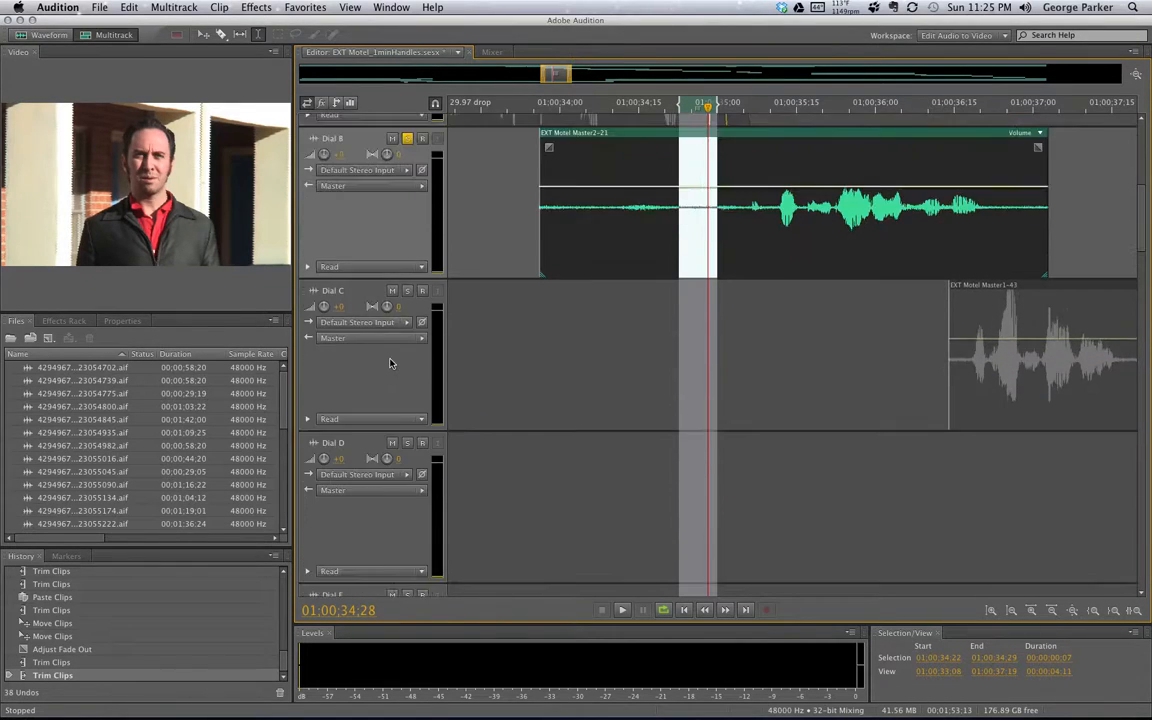
scroll(390, 362, "down", 10)
scroll(390, 358, "up", 2)
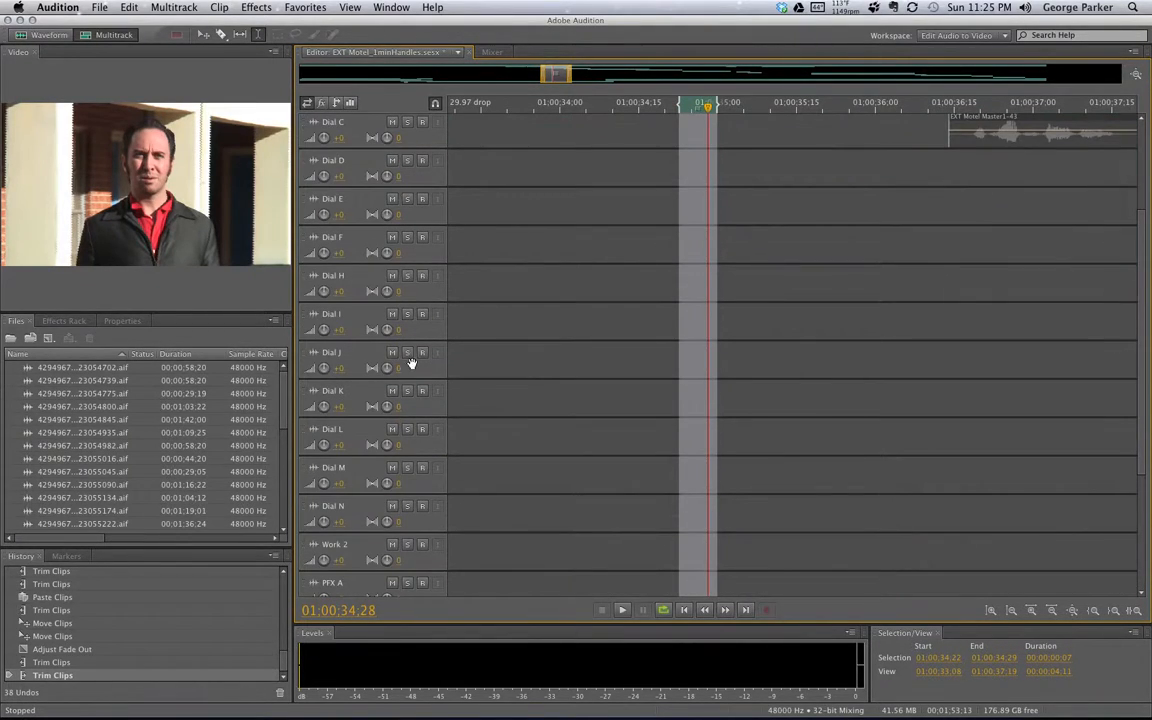
left_click(313, 551)
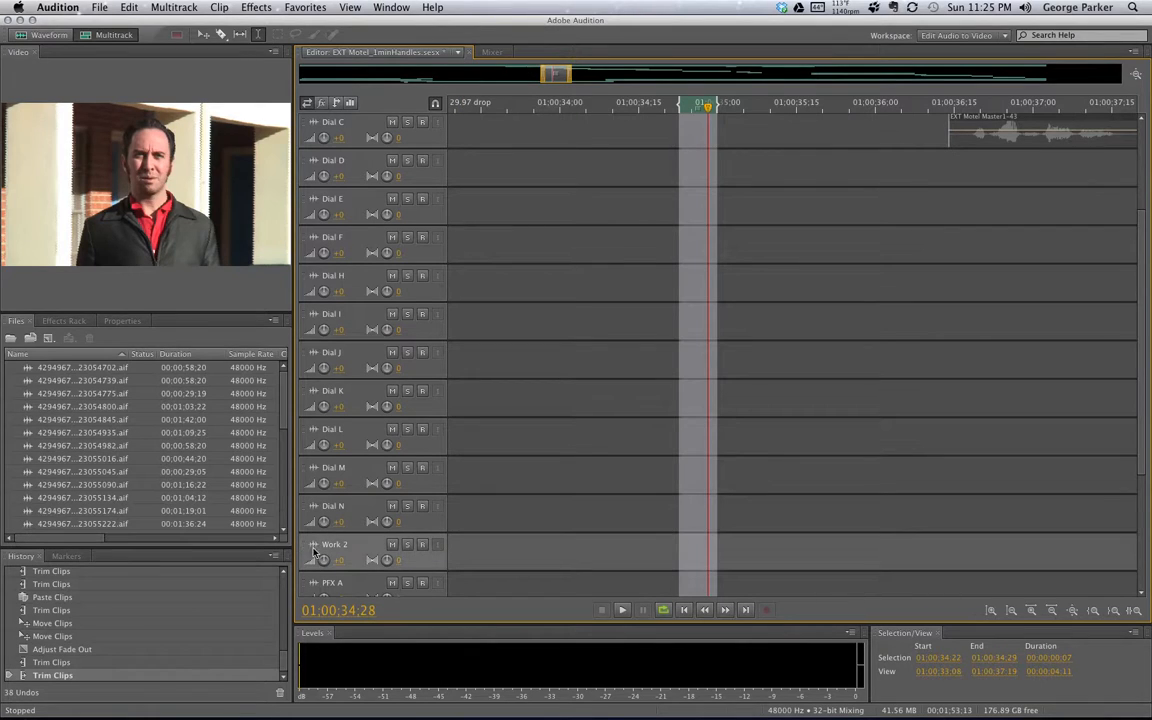
left_click(727, 547)
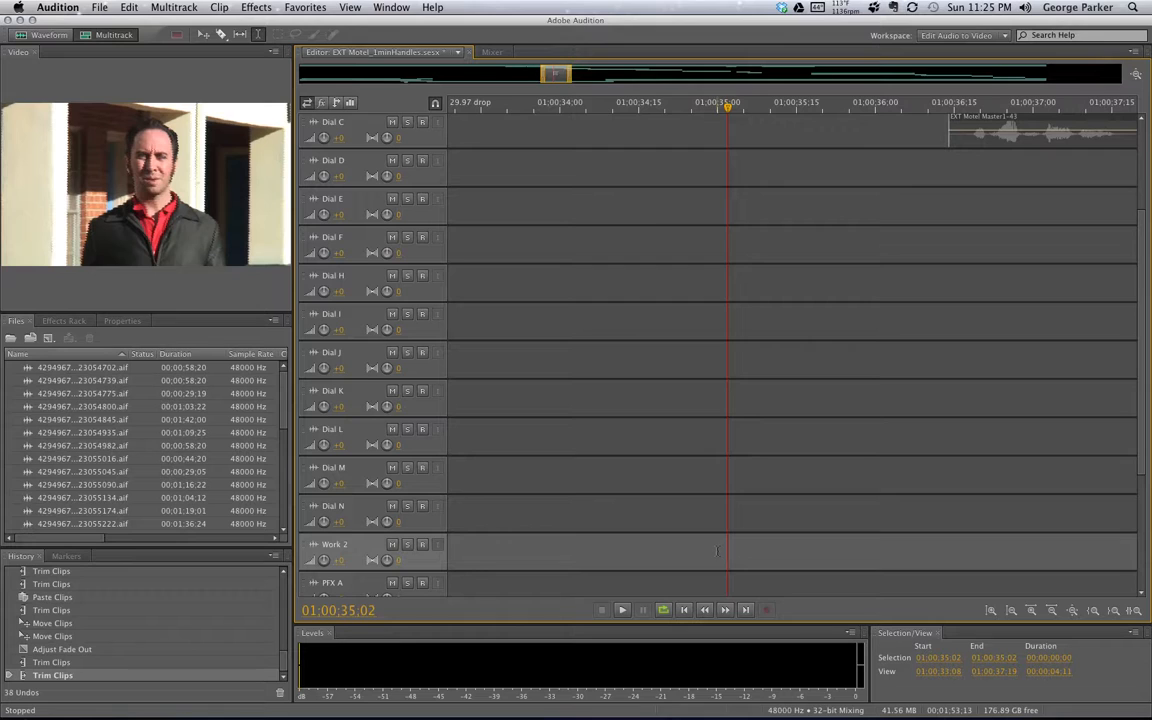
key("super+v")
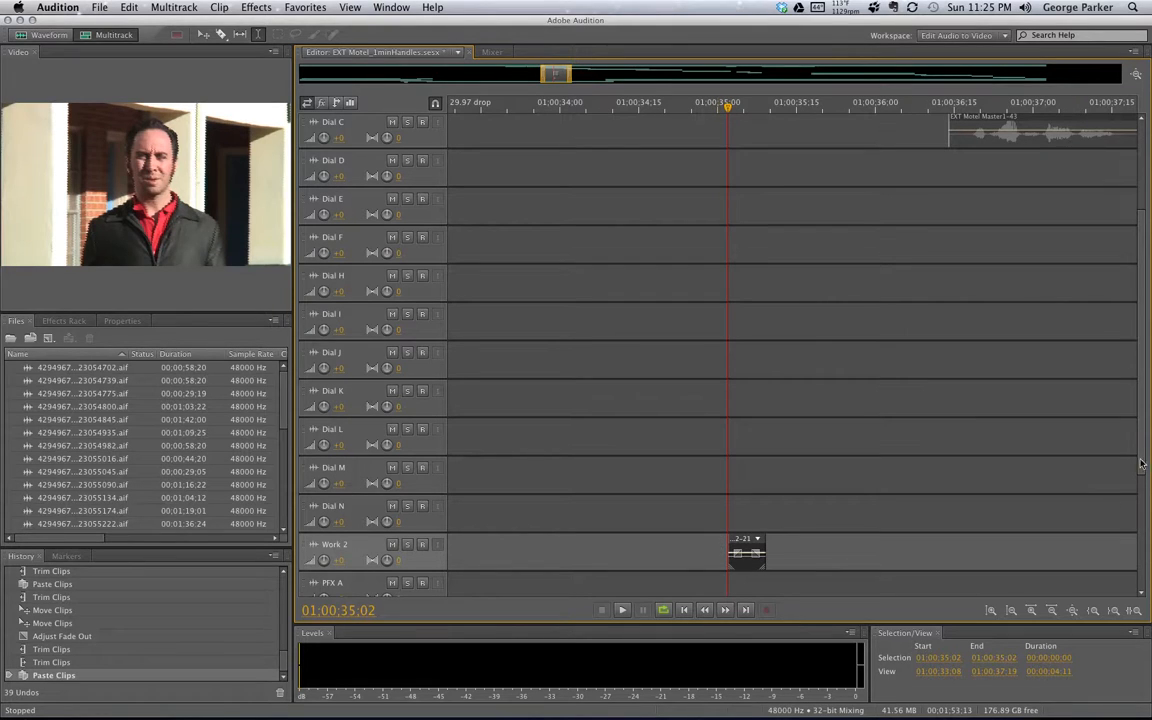
Trim Dial B's start to the playhead, fine-tuning it to begin around 01:00:35:06
scroll(1148, 414, "up", 5)
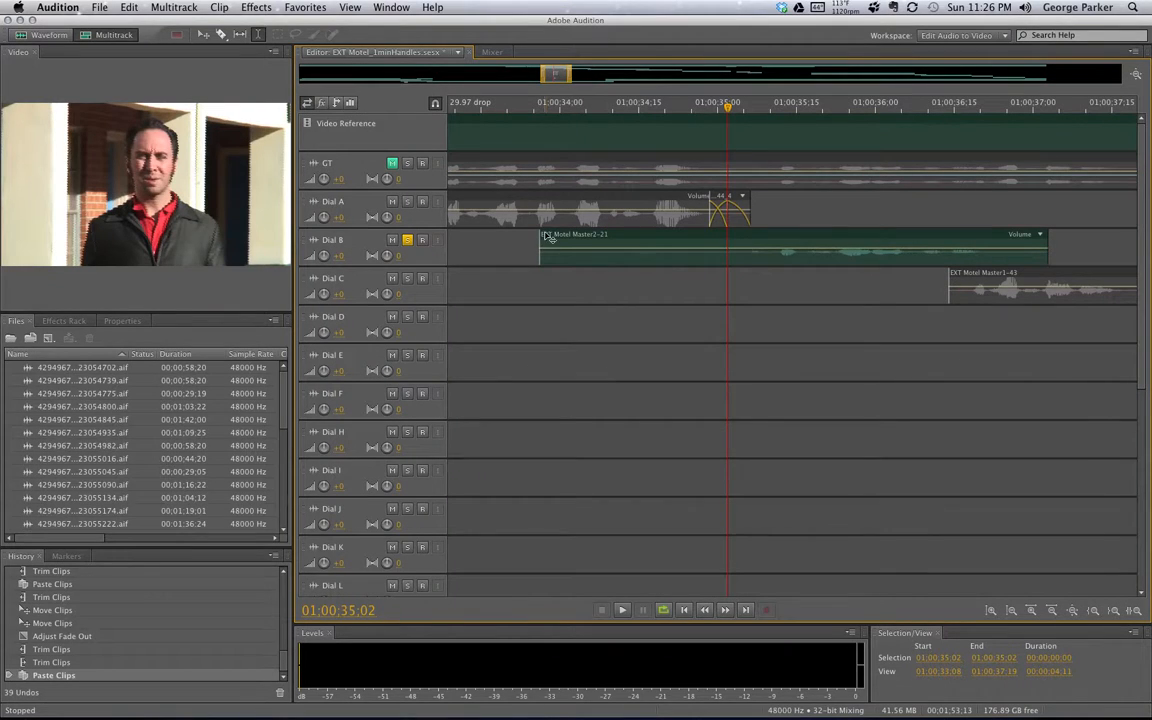
left_click_drag(545, 252, 756, 284)
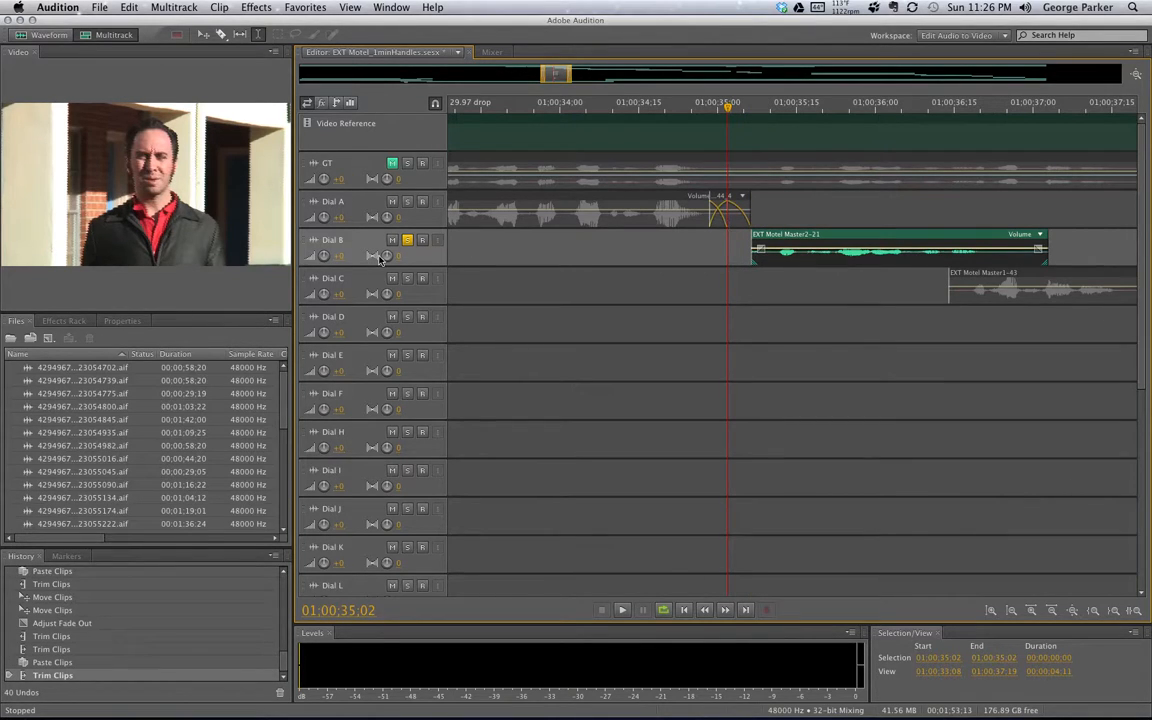
scroll(380, 257, "up", 5)
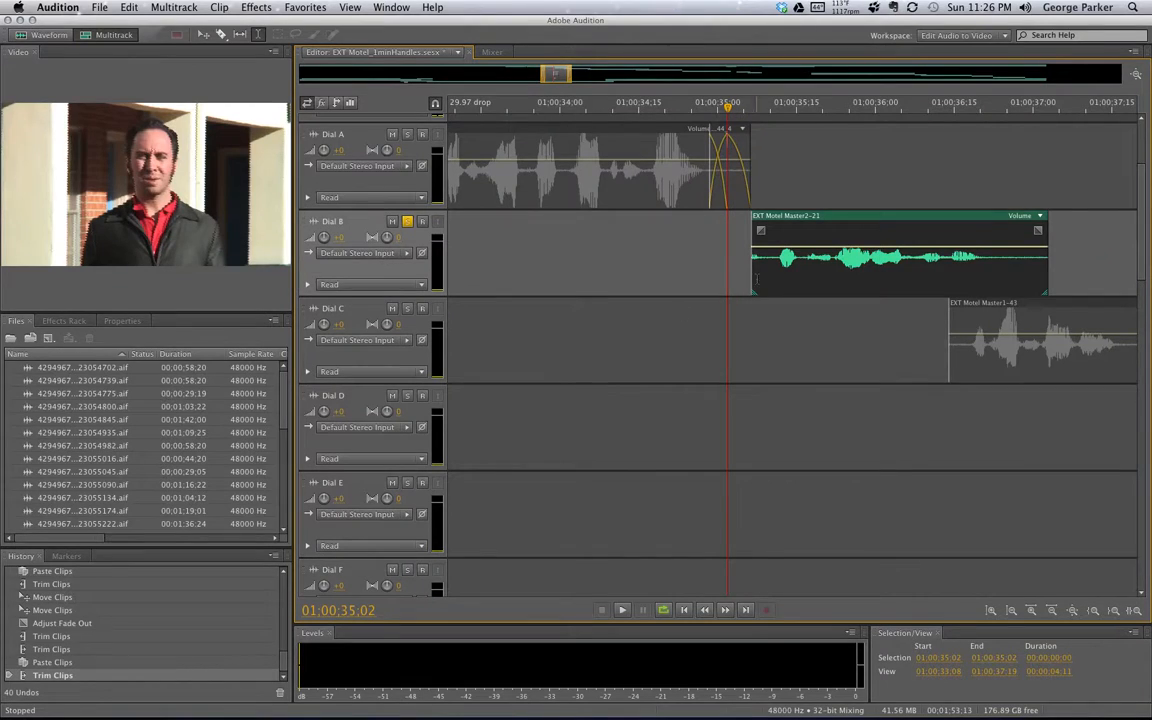
left_click_drag(752, 276, 751, 277)
key("space")
key("space")
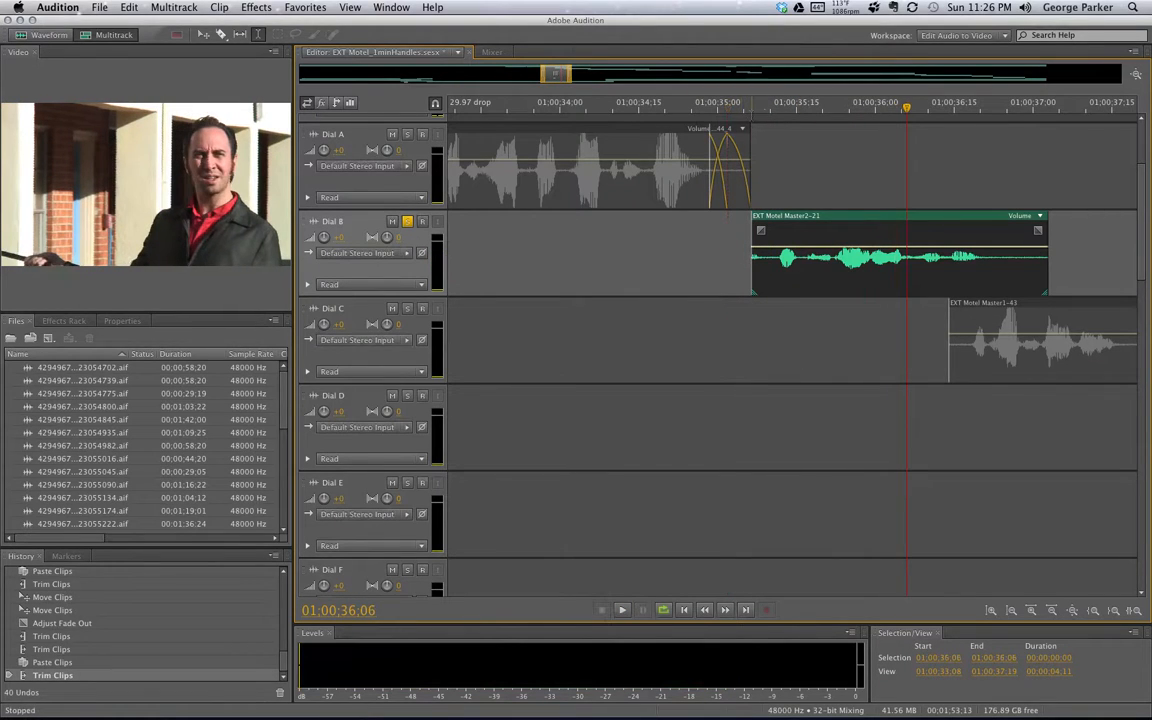
left_click_drag(758, 105, 743, 105)
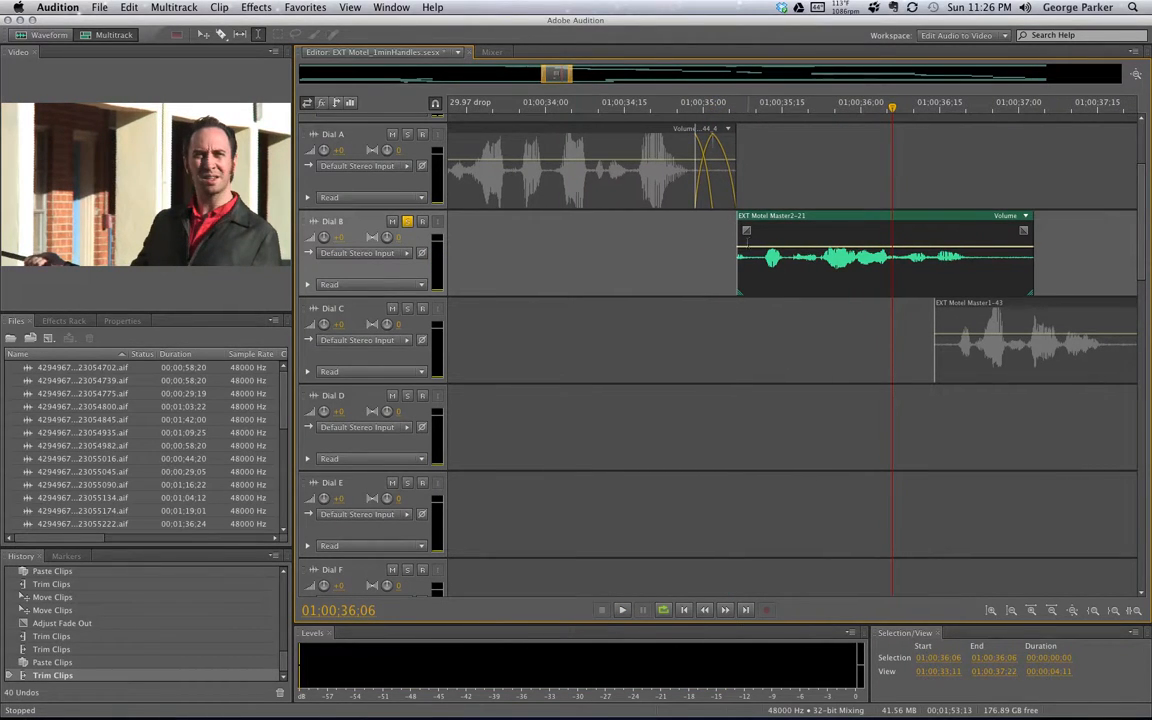
left_click_drag(735, 241, 729, 240)
left_click_drag(731, 240, 728, 238)
mouse_move(737, 240)
left_mouse_down()
mouse_move(722, 239)
mouse_move(736, 237)
left_mouse_up()
Play from 01:00:35:05 and shorten the tail of Dial A's crossfade slightly
left_click(732, 102)
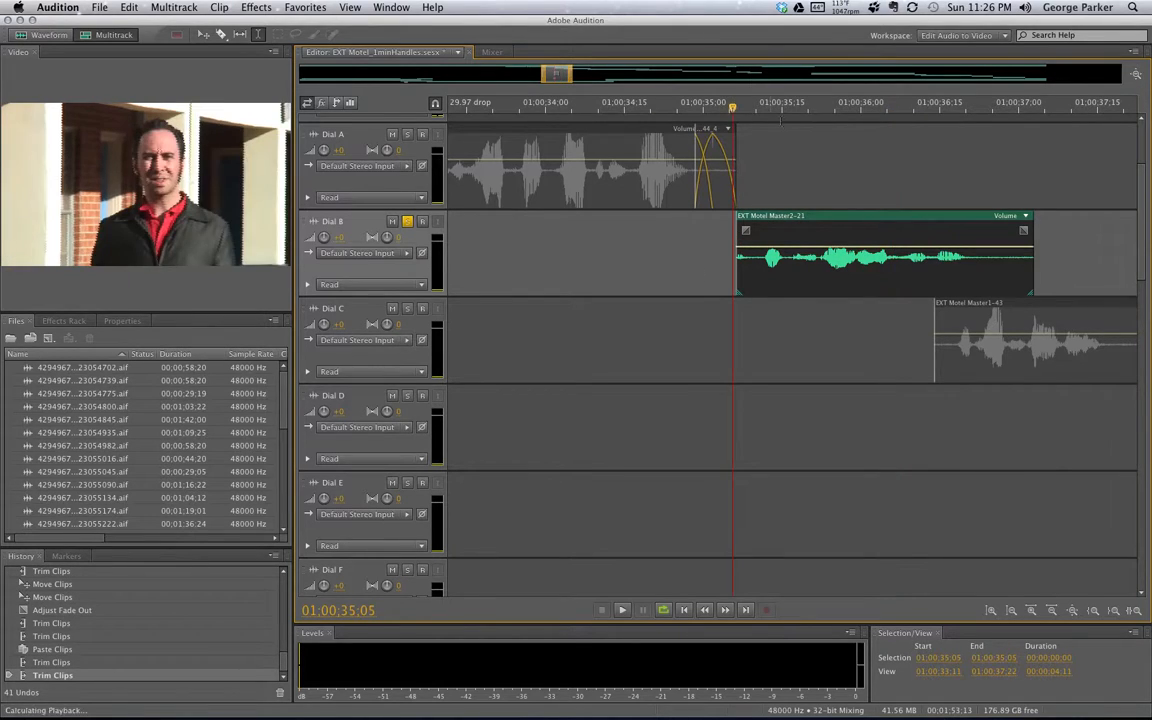
key("space")
key("space")
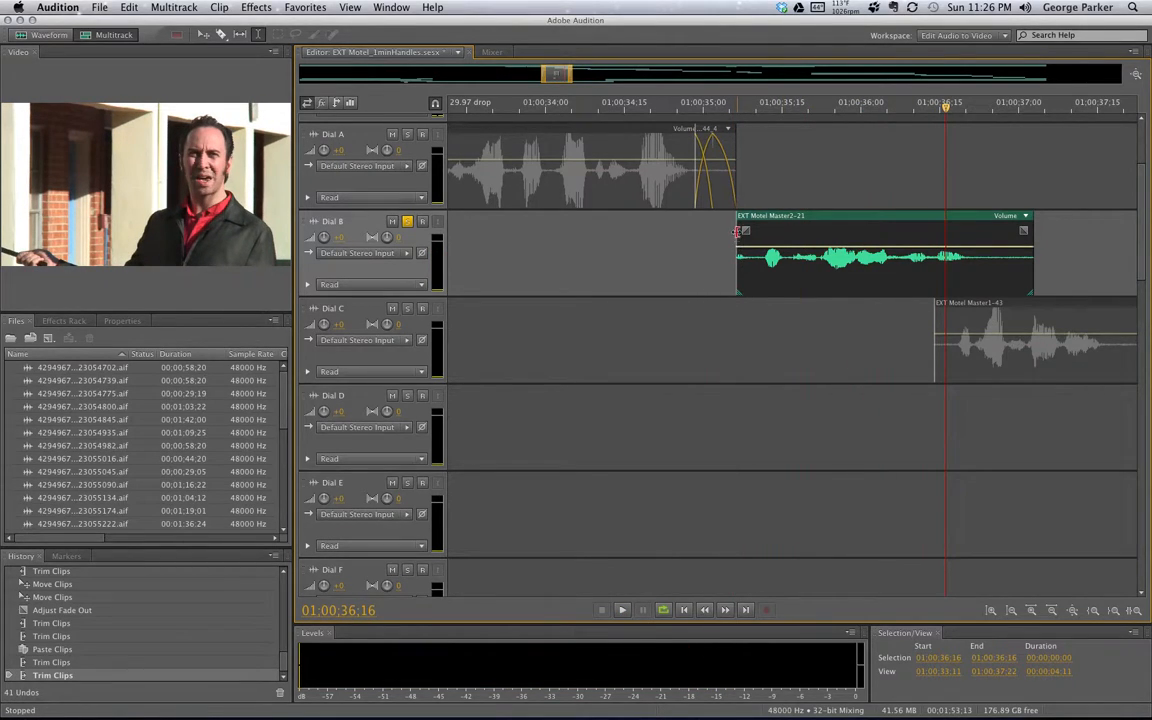
left_click_drag(737, 172, 733, 172)
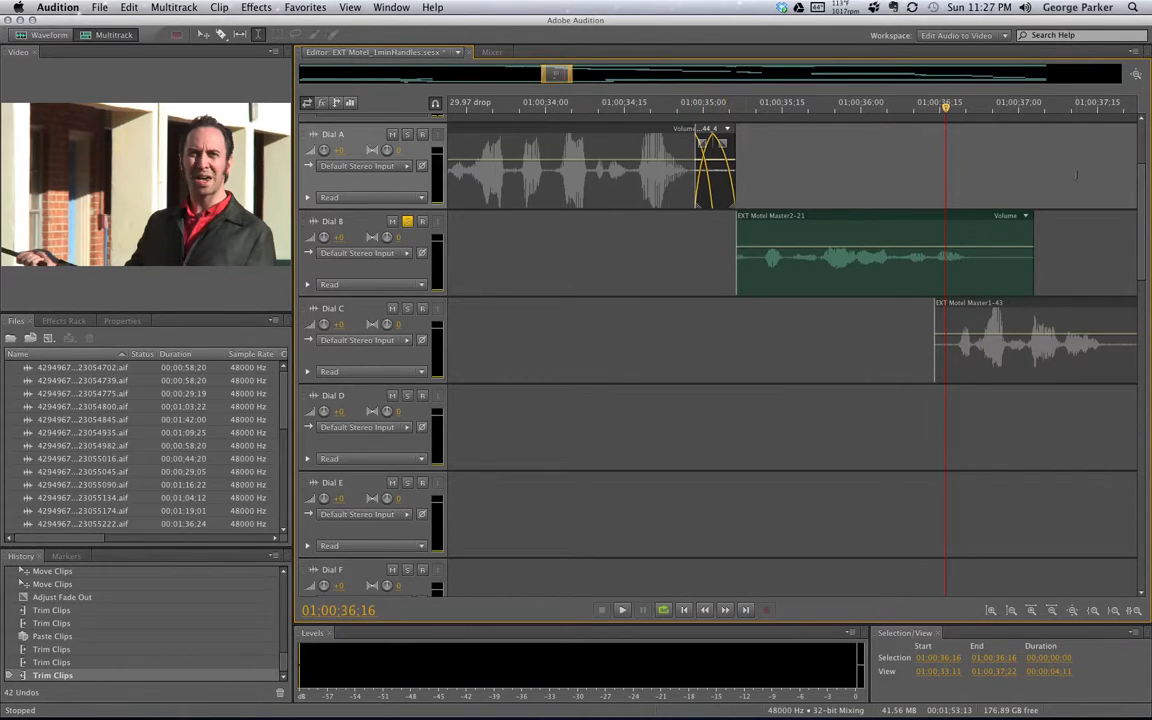
Drag the spare handle clip from Work 2 onto Dial B, just ahead of EXT Motel Master2-21
left_click_drag(1141, 185, 1141, 365)
scroll(385, 311, "down", 6)
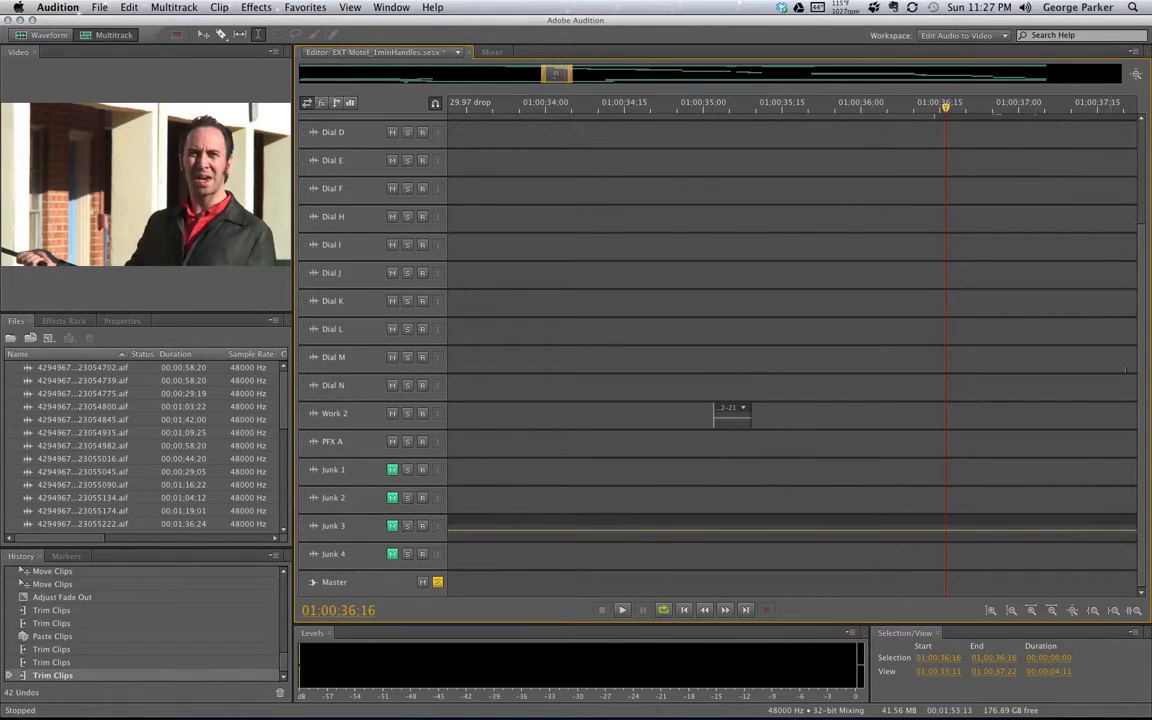
scroll(811, 417, "up", 5)
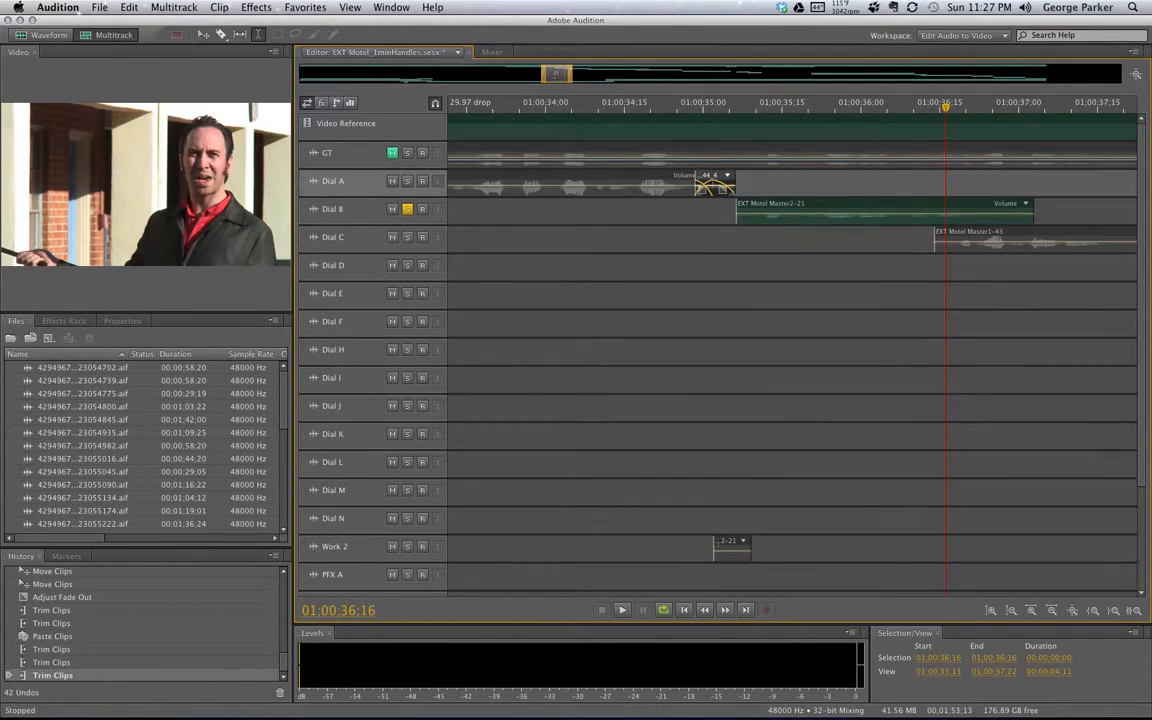
left_click_drag(728, 545, 712, 207)
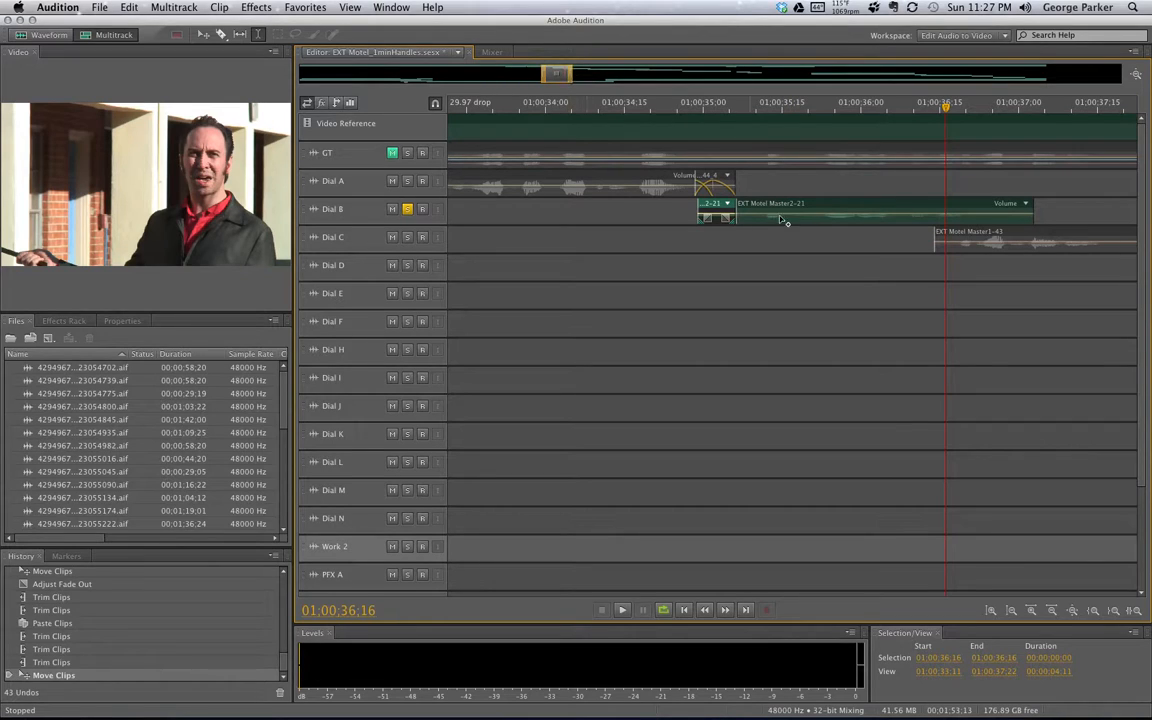
scroll(359, 229, "up", 5)
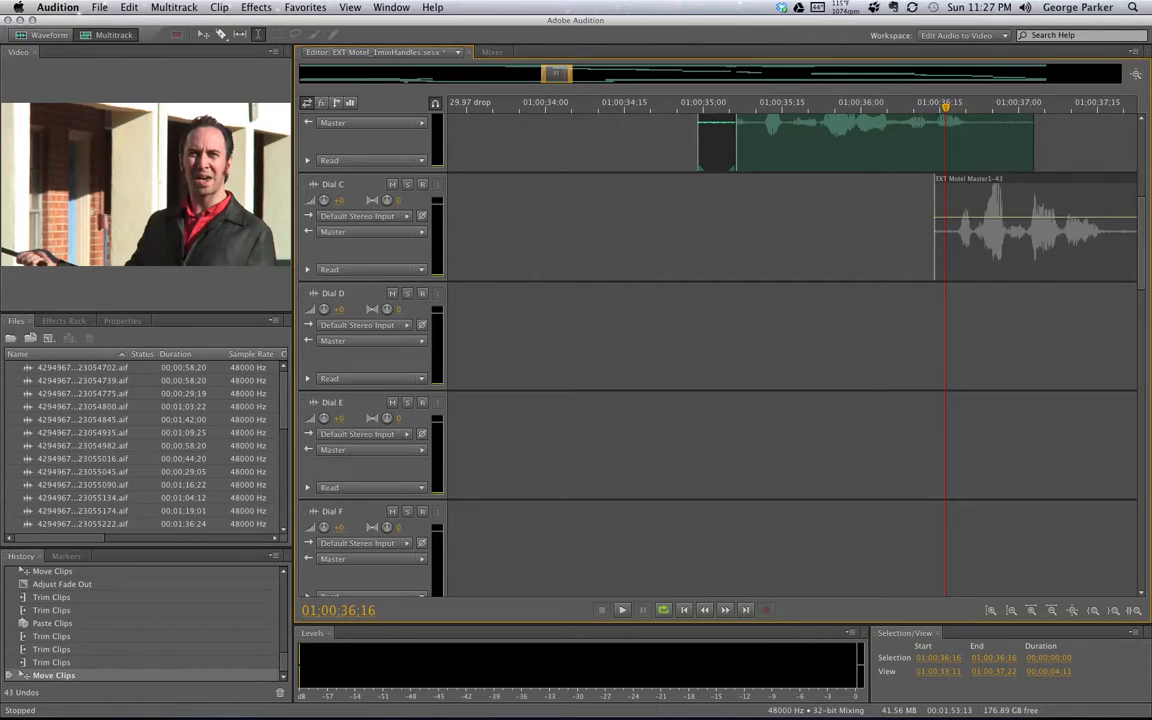
Zoom in on the Dial A–B join, trim the Dial B handle clip's start later and fade it in
left_click_drag(1143, 278, 1141, 235)
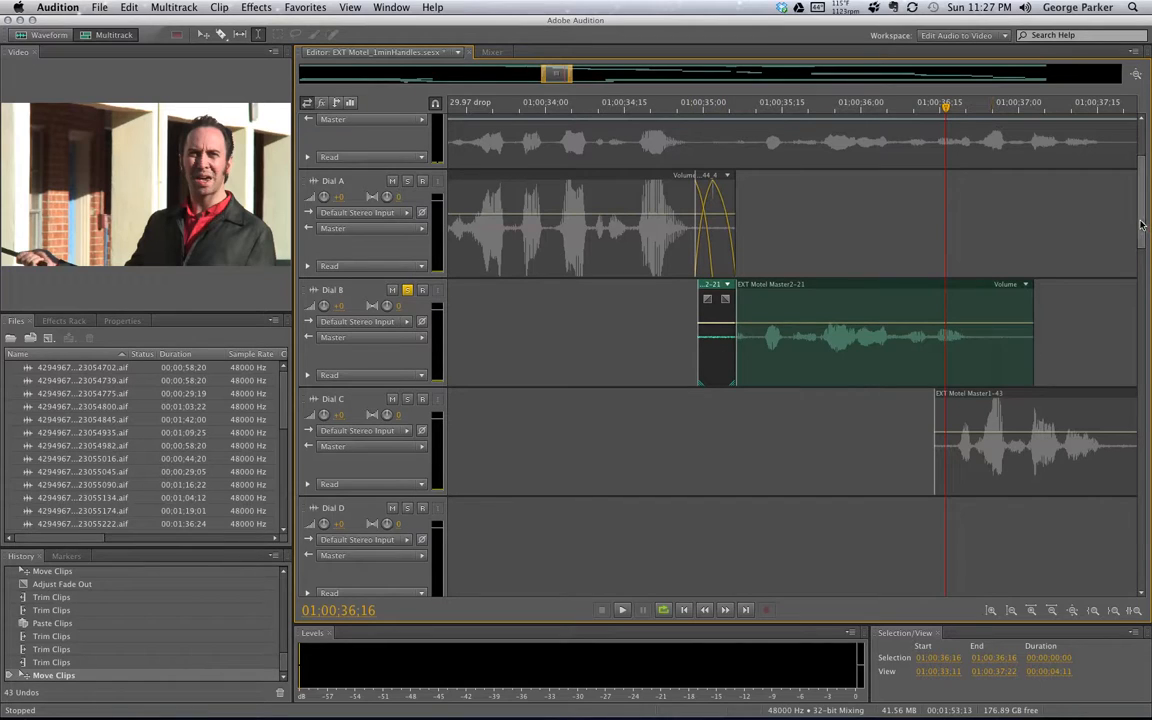
left_click_drag(543, 74, 562, 74)
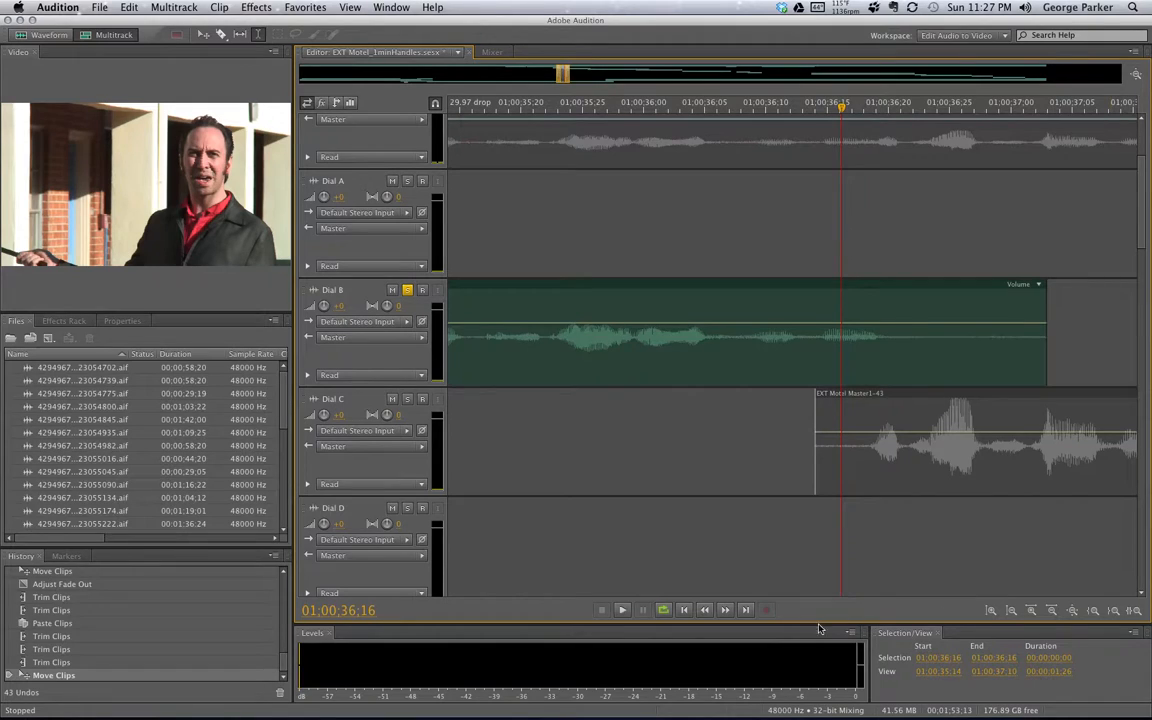
left_click_drag(562, 74, 556, 74)
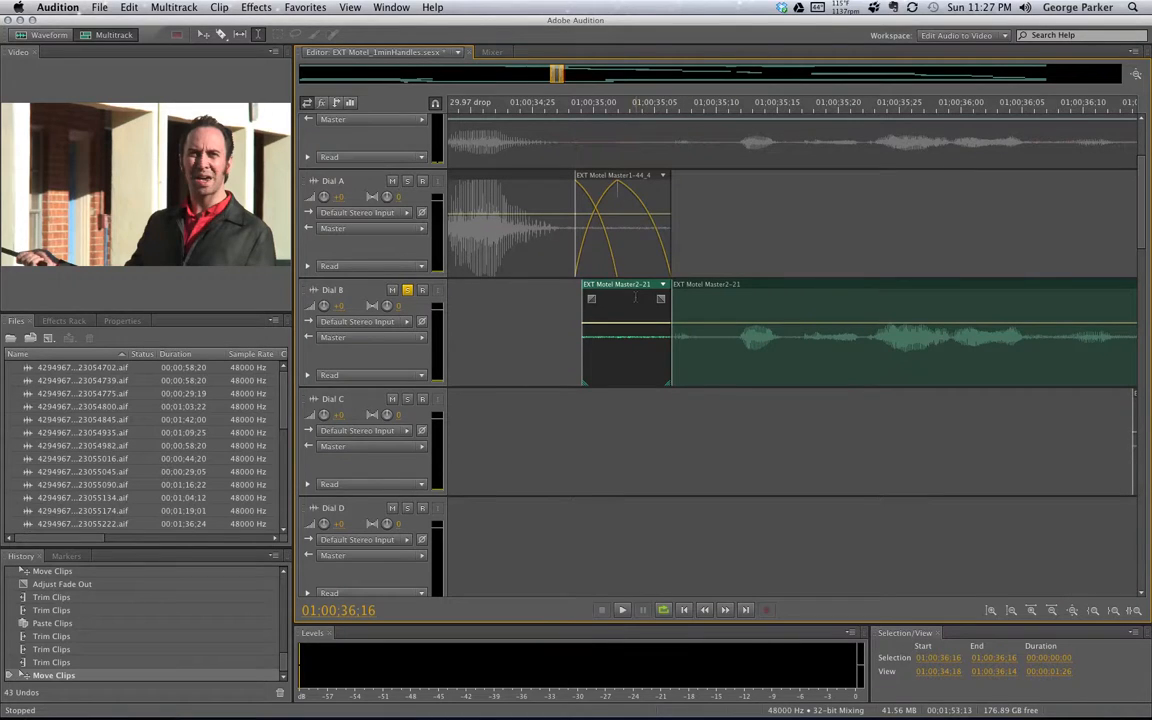
left_click_drag(627, 291, 631, 290)
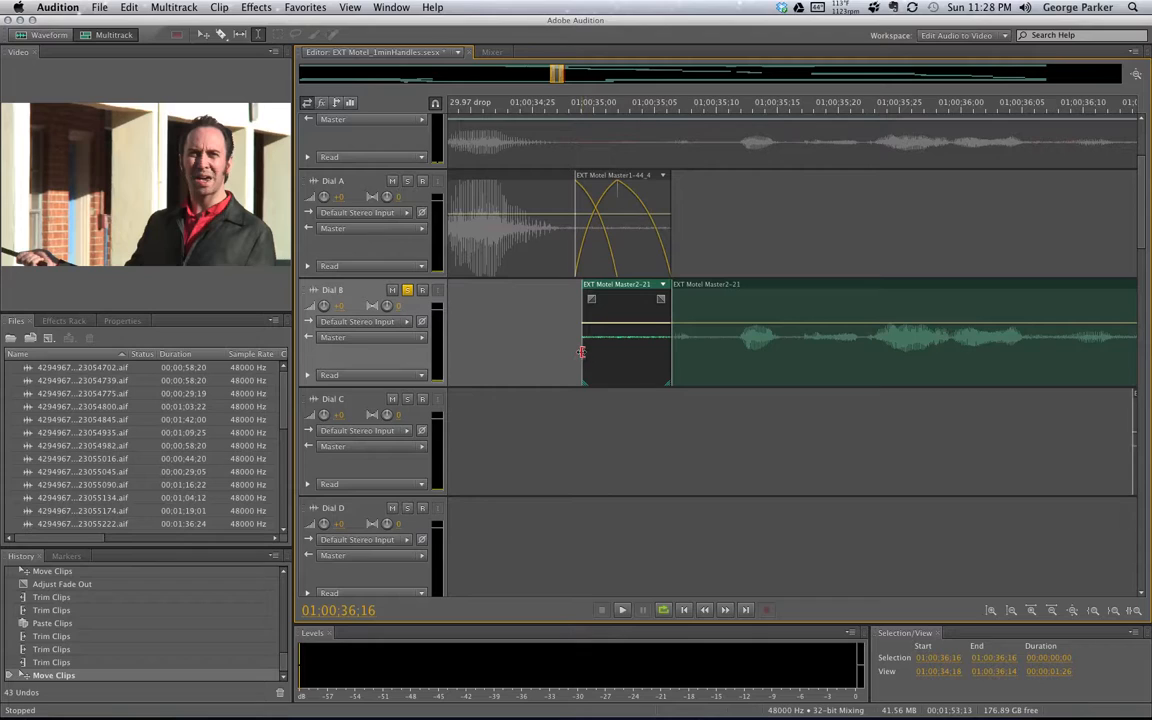
left_click_drag(582, 351, 614, 351)
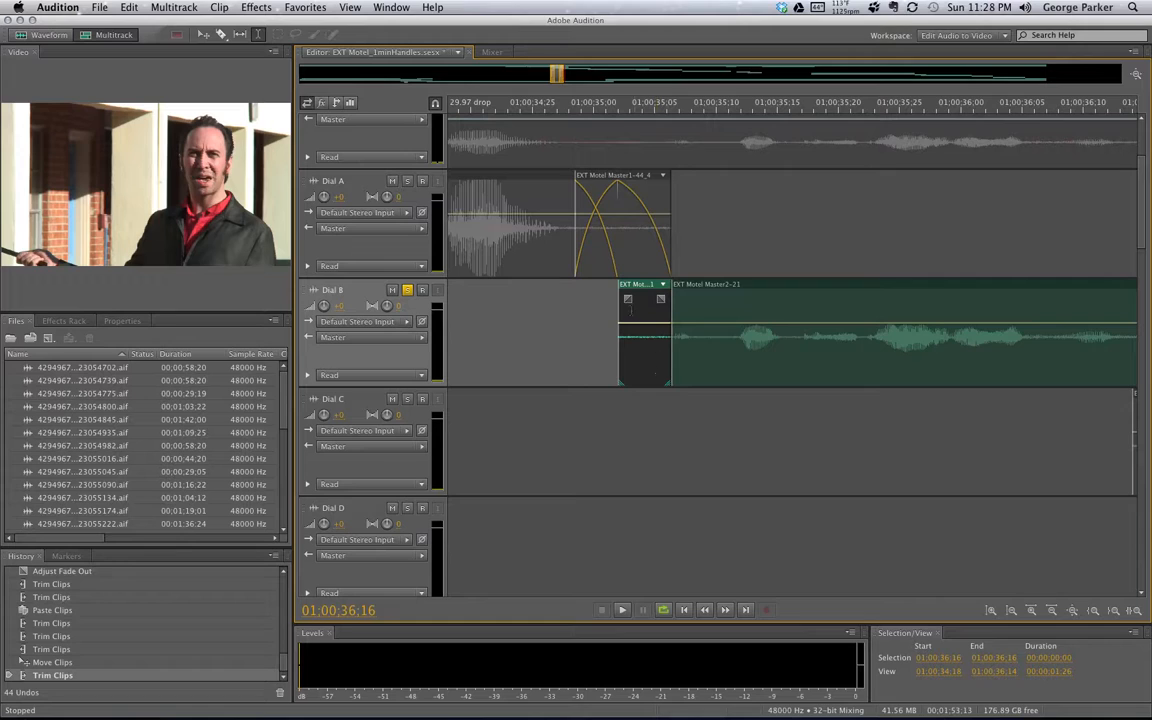
mouse_move(628, 298)
left_mouse_down()
mouse_move(696, 301)
mouse_move(693, 287)
left_mouse_up()
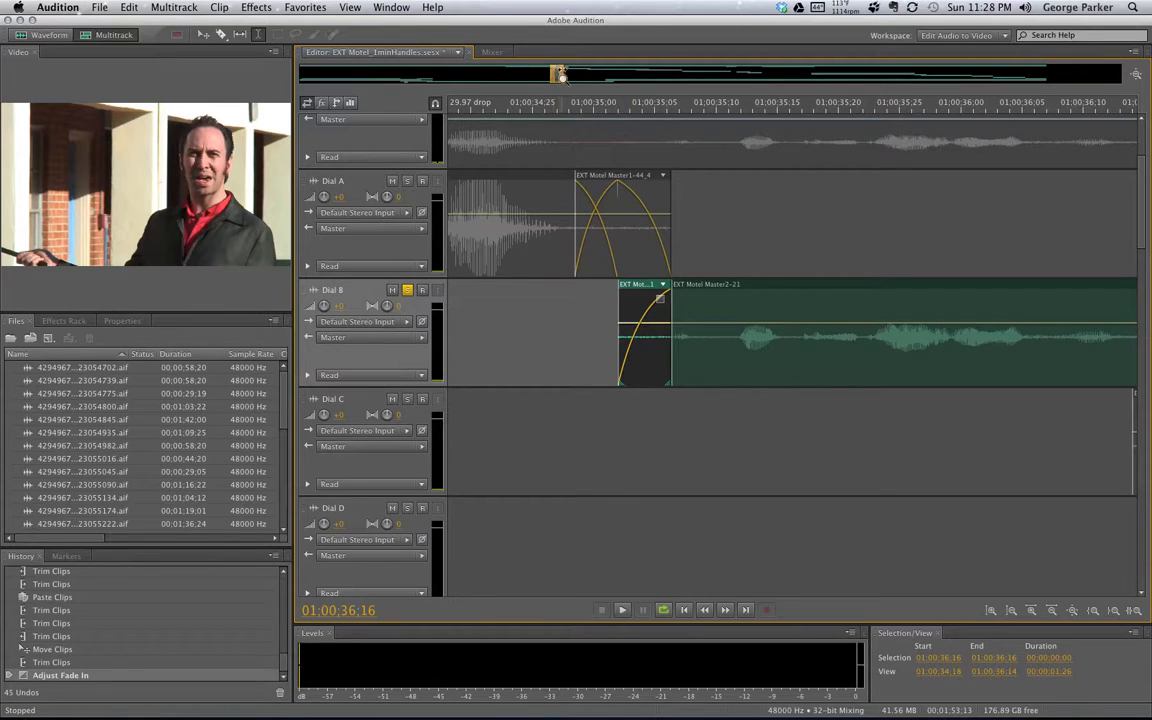
Unsolo Dial B and play the Dial A to Dial B crossfade from about 01:00:33:06 with picture
scroll(558, 75, "down", 3)
left_click_drag(555, 77, 530, 75)
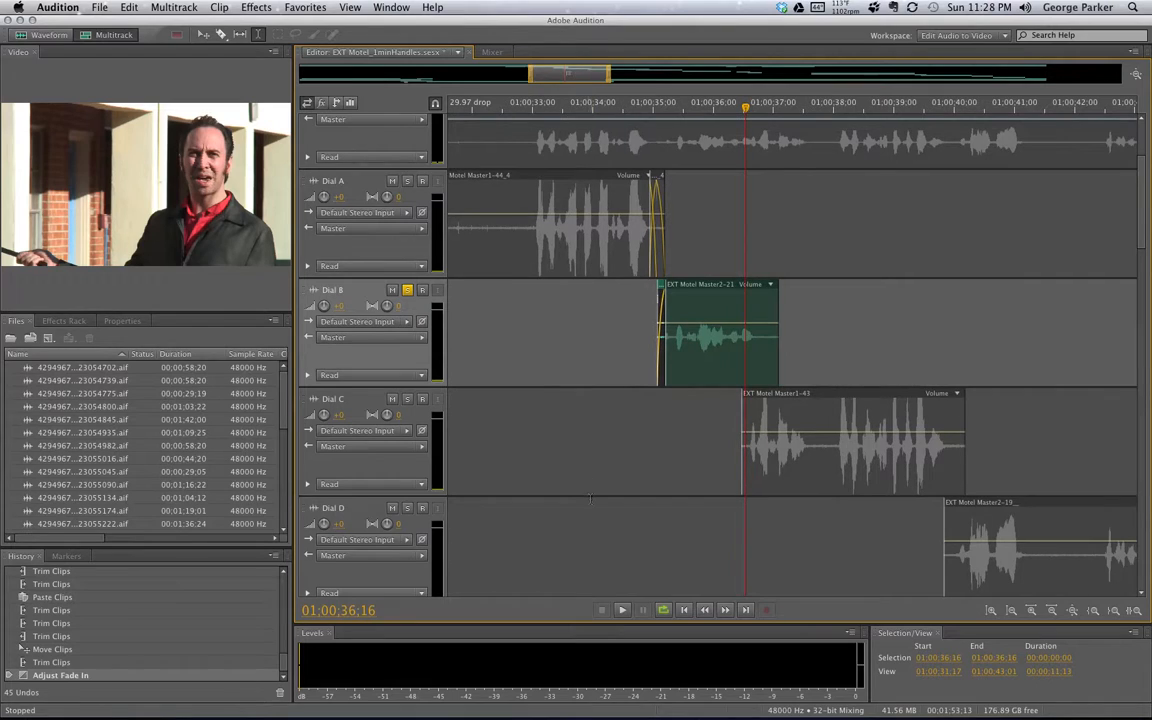
left_click(407, 291)
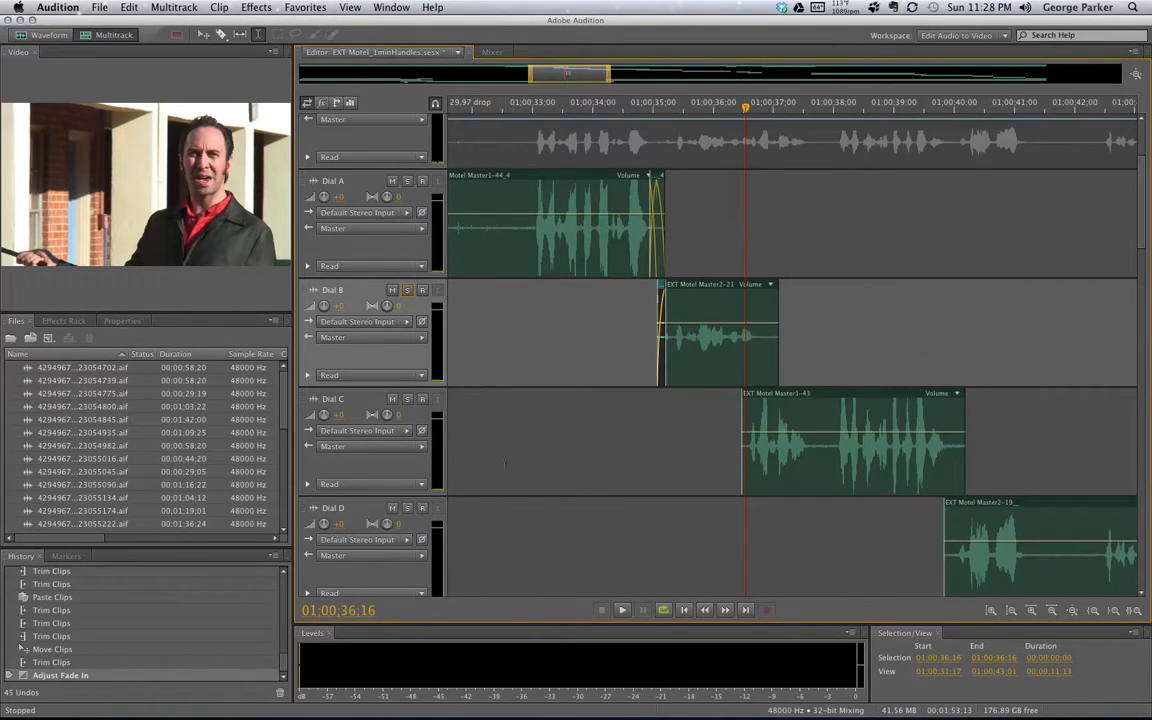
left_click_drag(503, 465, 690, 445)
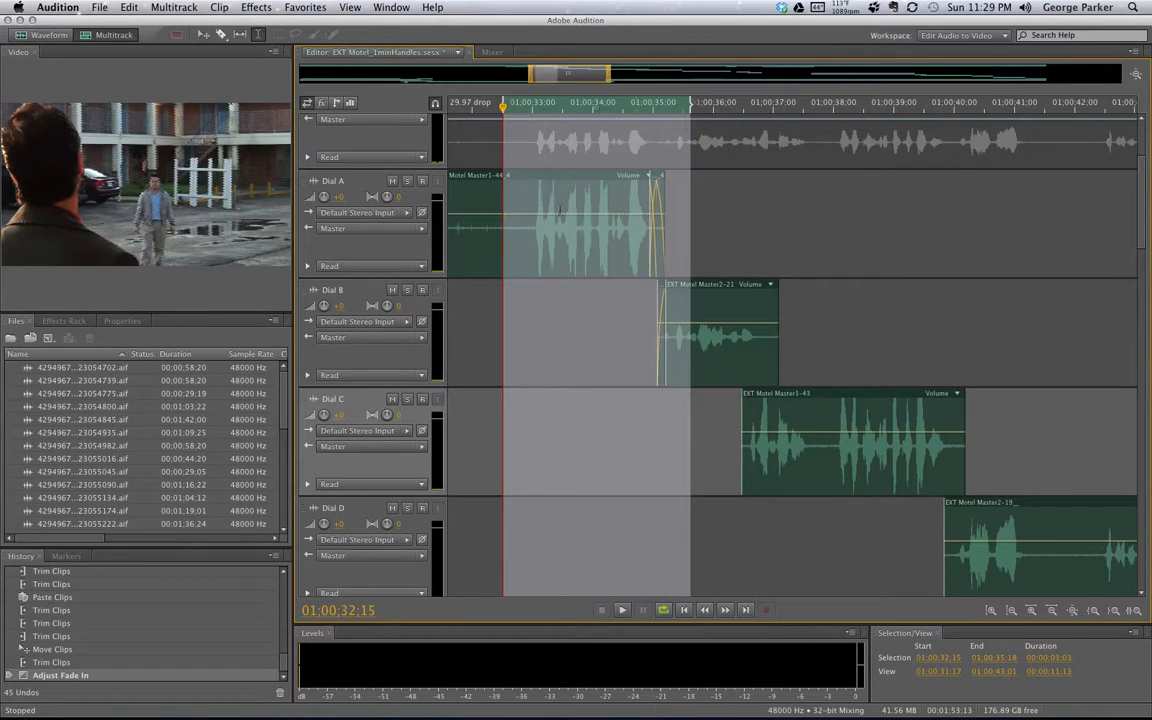
left_click_drag(577, 110, 608, 107)
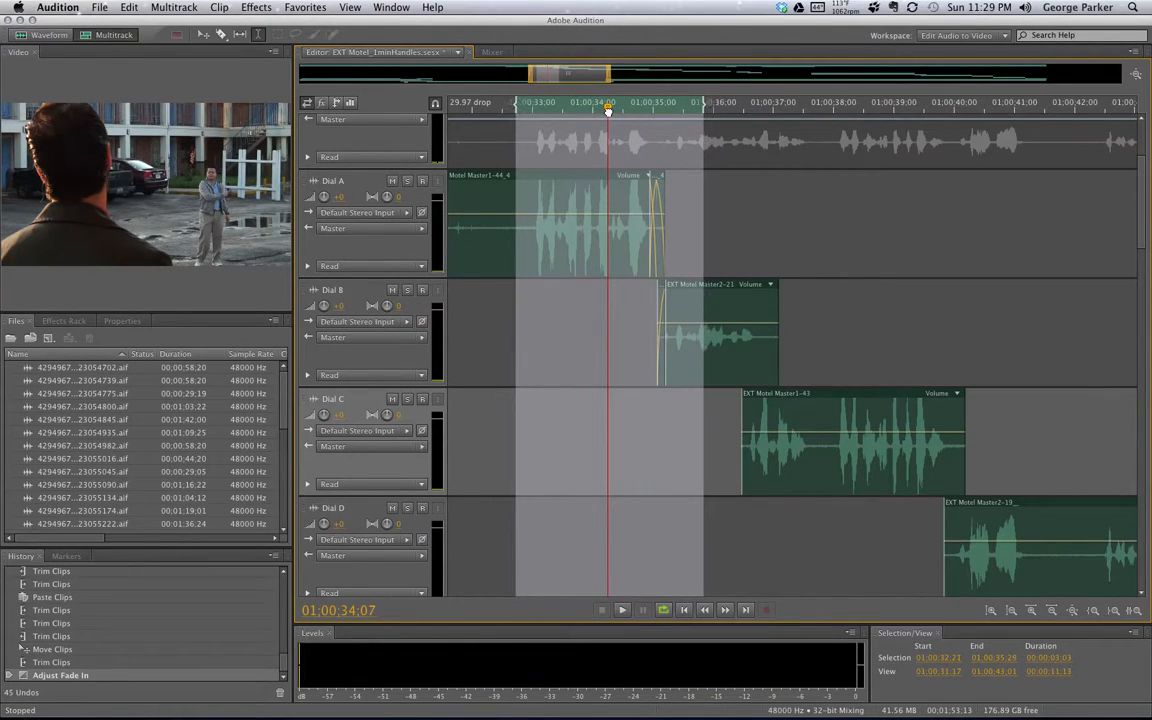
left_click(537, 108)
key("space")
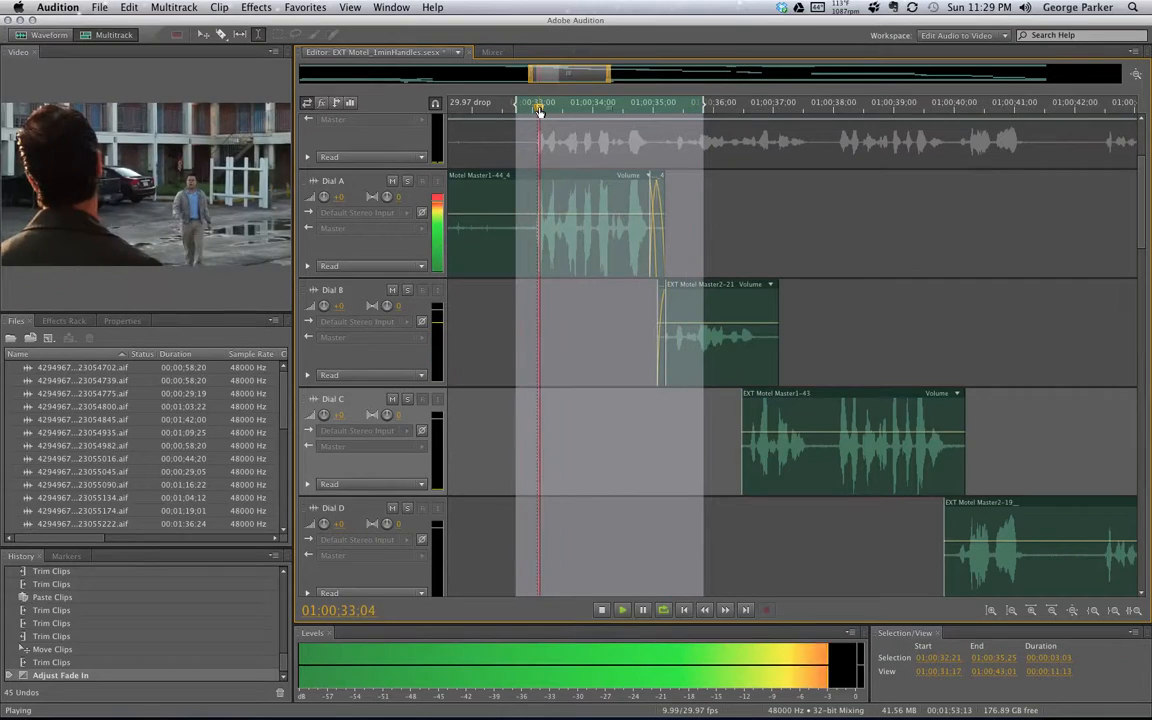
key("space")
left_click_drag(695, 111, 740, 104)
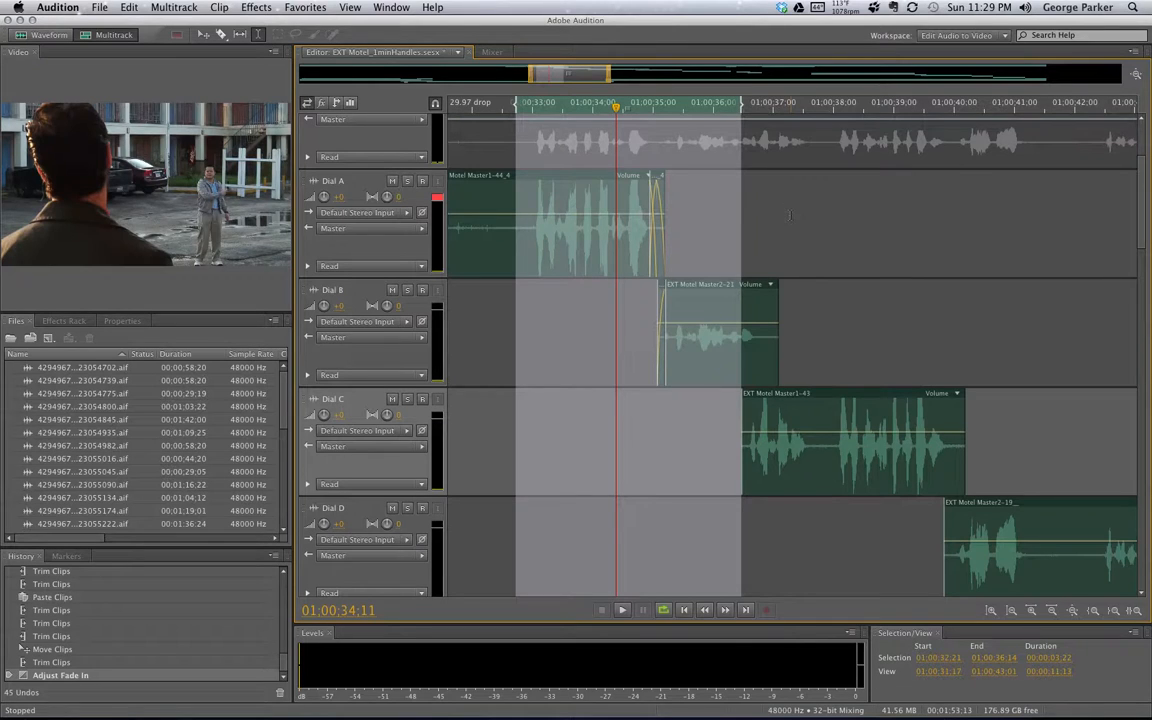
key("space")
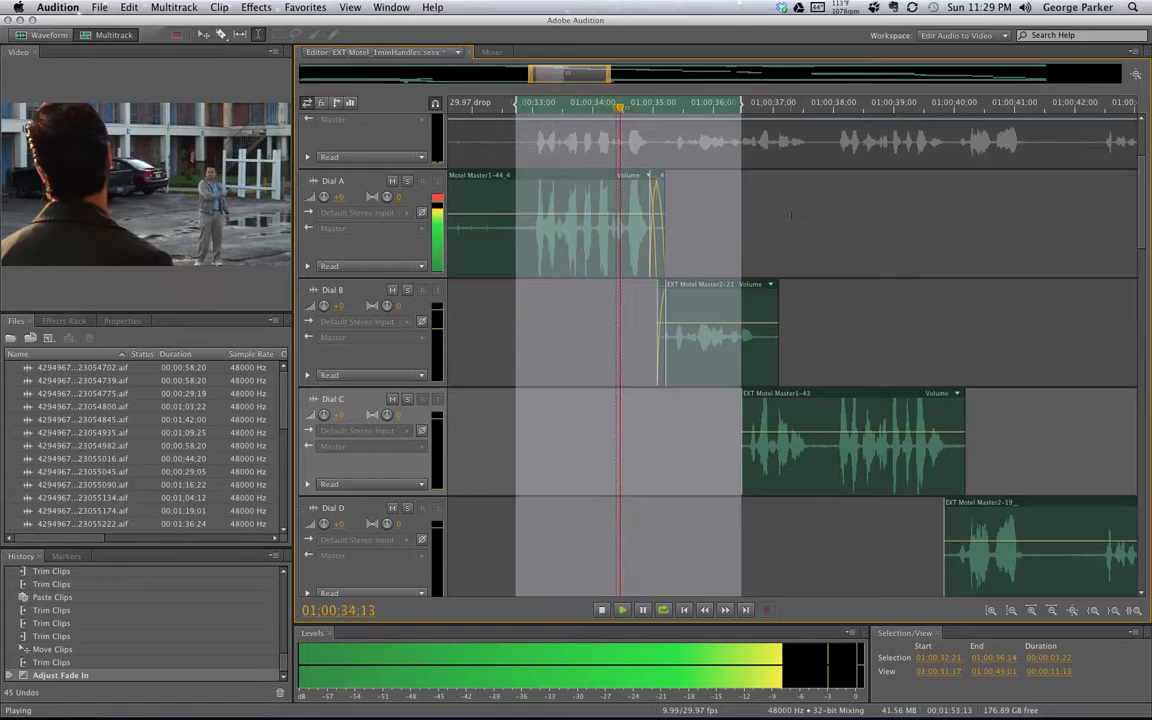
key("space")
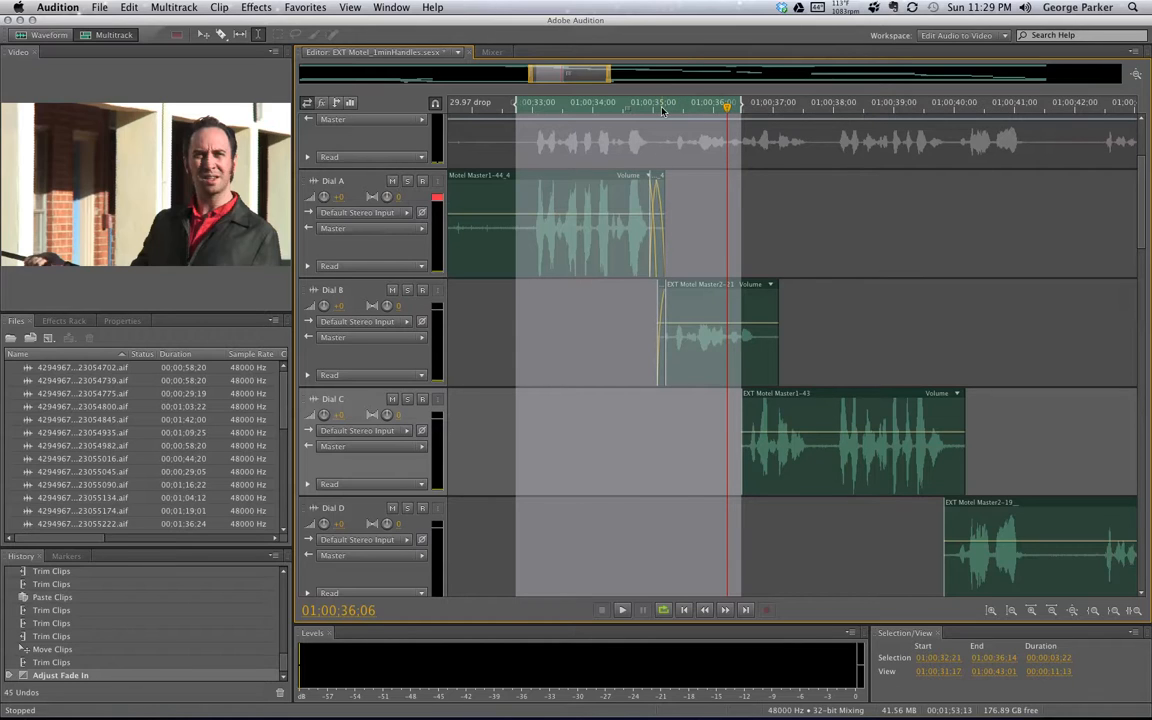
left_click(770, 204)
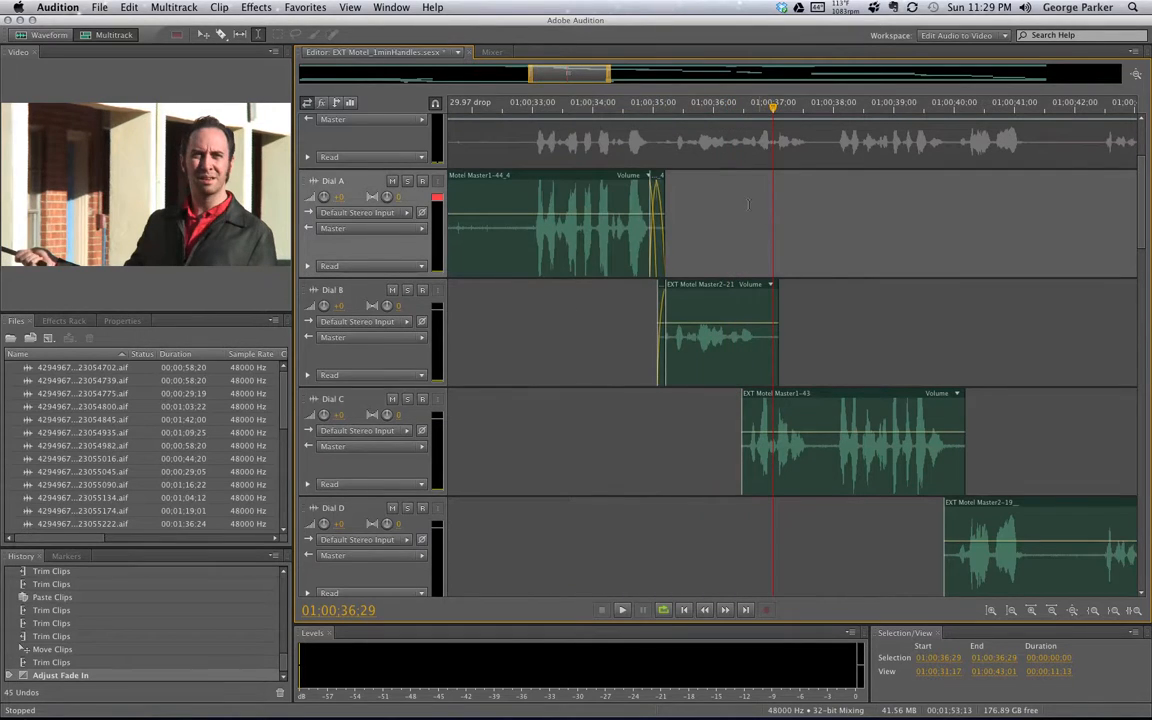
left_click_drag(607, 79, 556, 79)
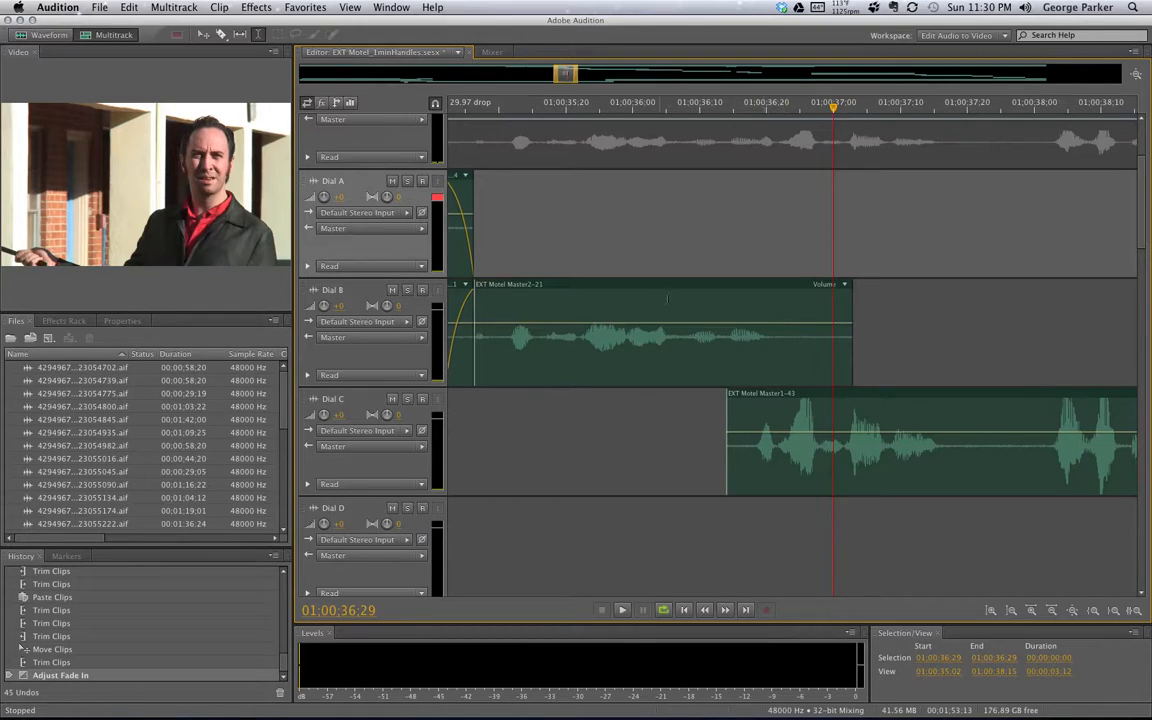
scroll(610, 231, "left", 5)
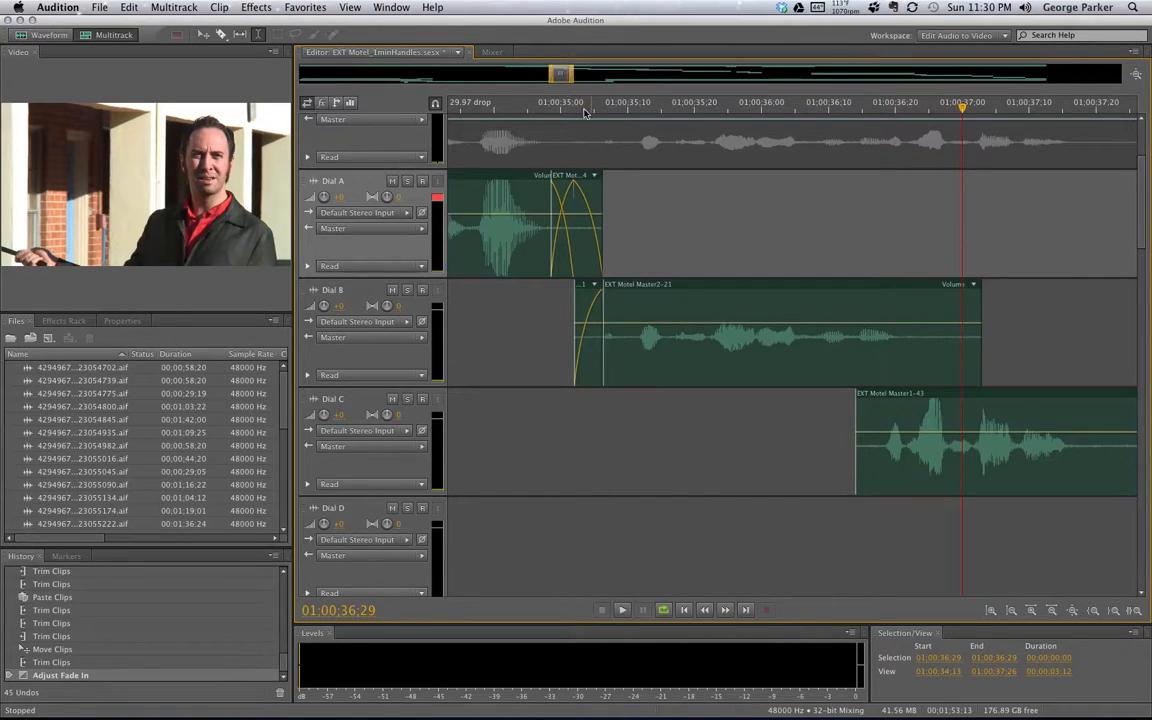
left_click_drag(558, 73, 559, 74)
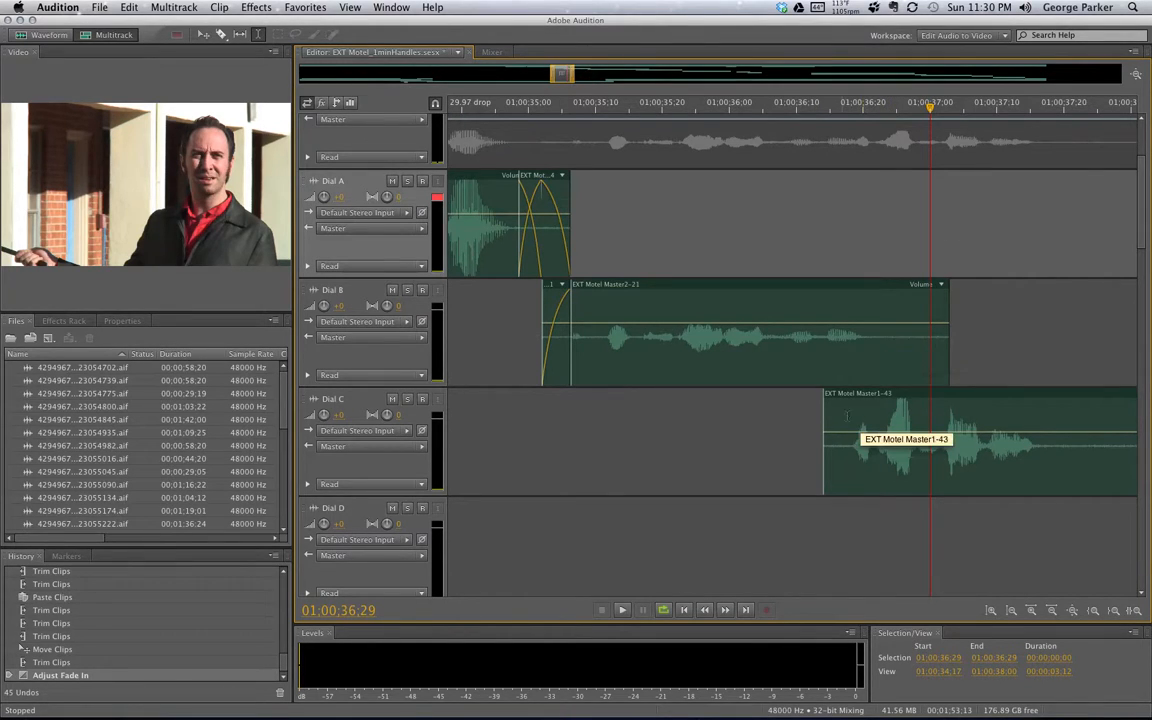
left_click(818, 103)
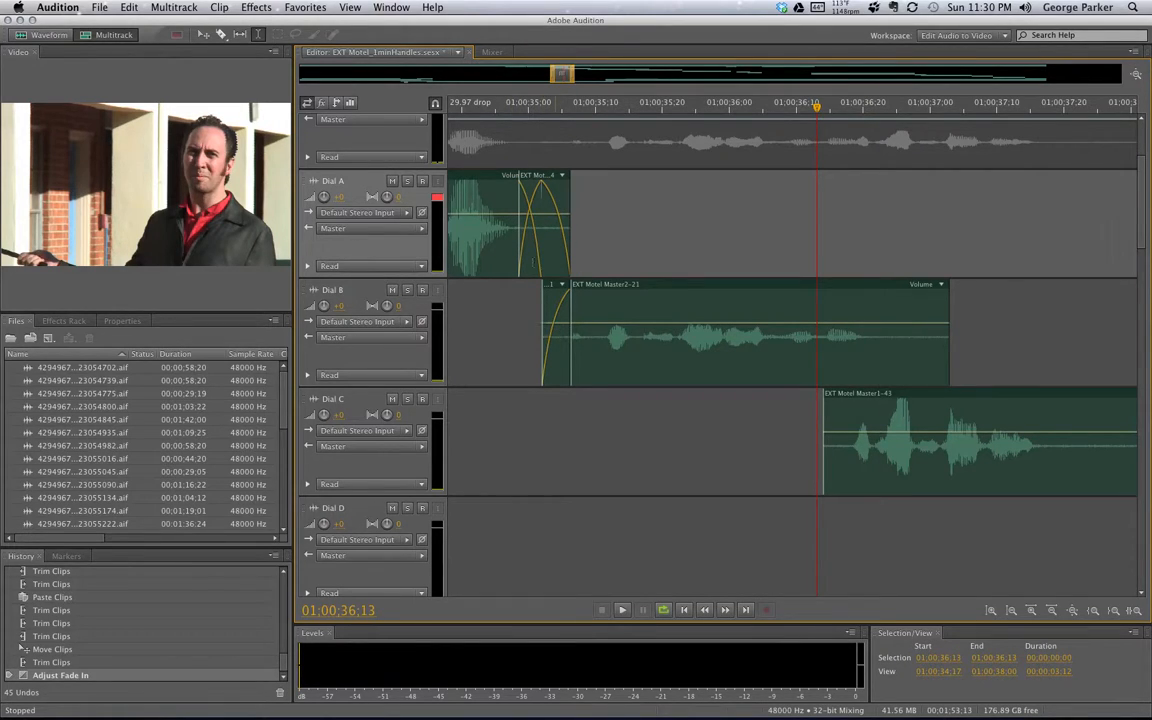
Try a fade-out on Dial B's end and a fade-in on Dial C's start, undoing a stray keyframe
left_click(903, 322)
left_click_drag(939, 298, 885, 299)
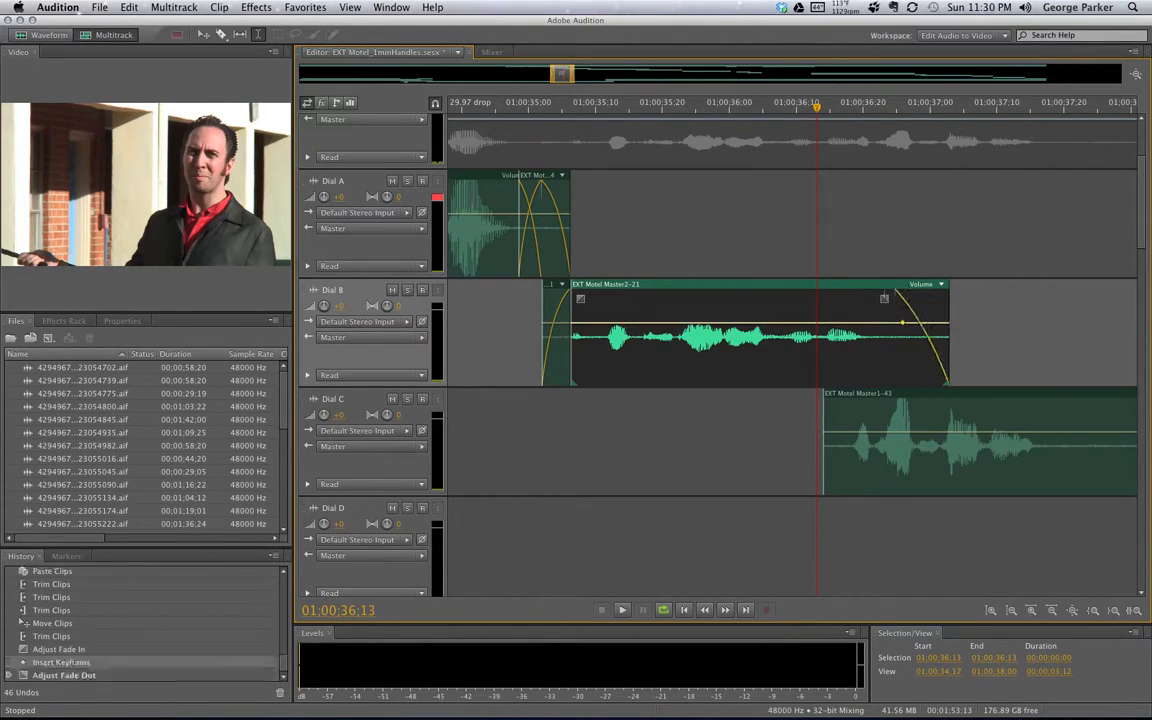
key("super+z")
key("super+z")
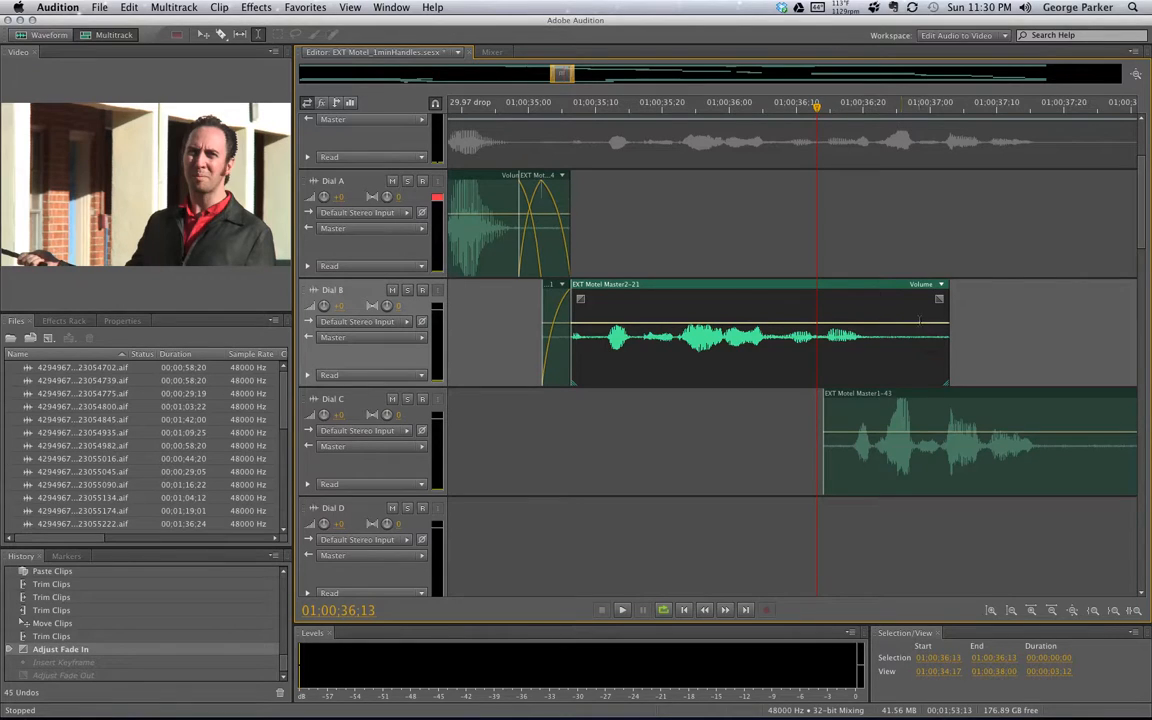
left_click_drag(942, 300, 868, 280)
left_click(836, 410)
left_click_drag(838, 405, 865, 393)
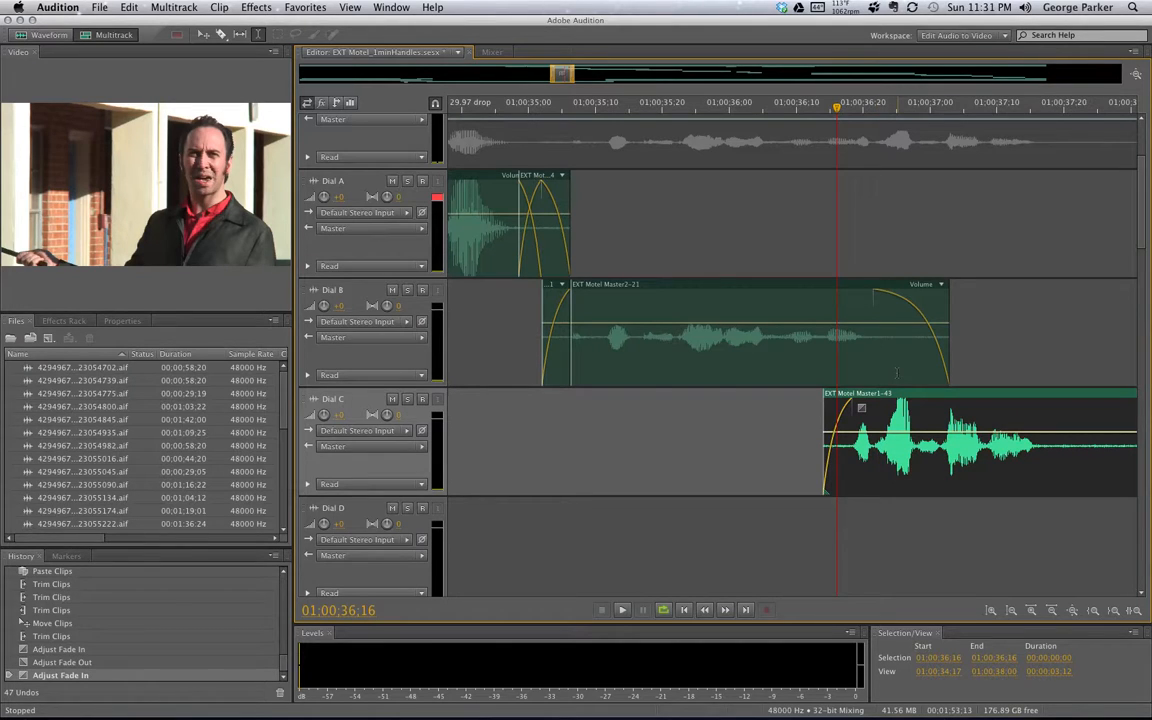
Remove both fades and trim Dial C's start slightly later, to about 01:00:36:16
left_click(862, 298)
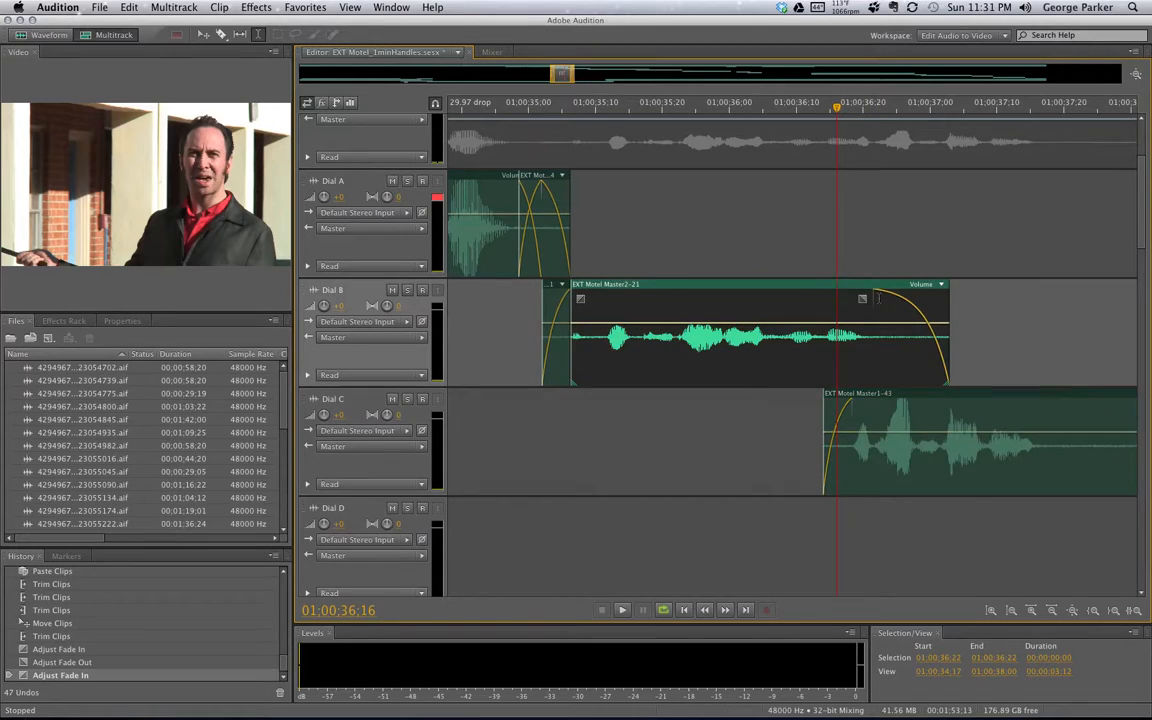
left_click_drag(862, 298, 940, 298)
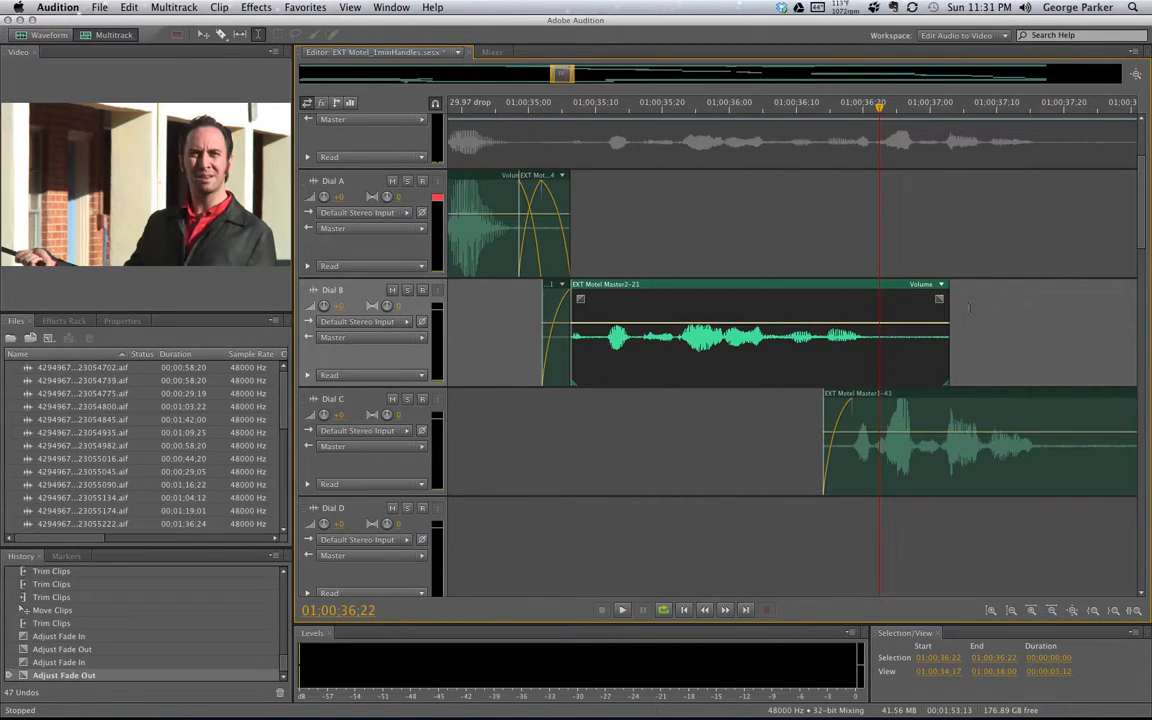
left_click(843, 430)
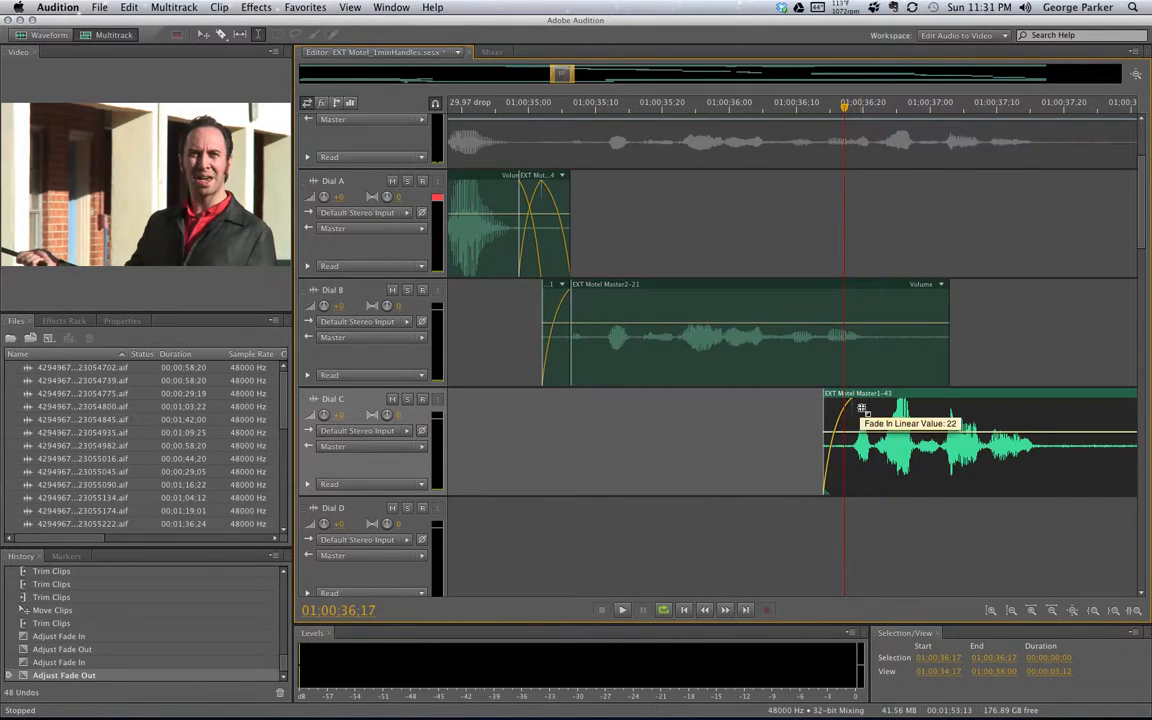
left_click_drag(797, 406, 768, 393)
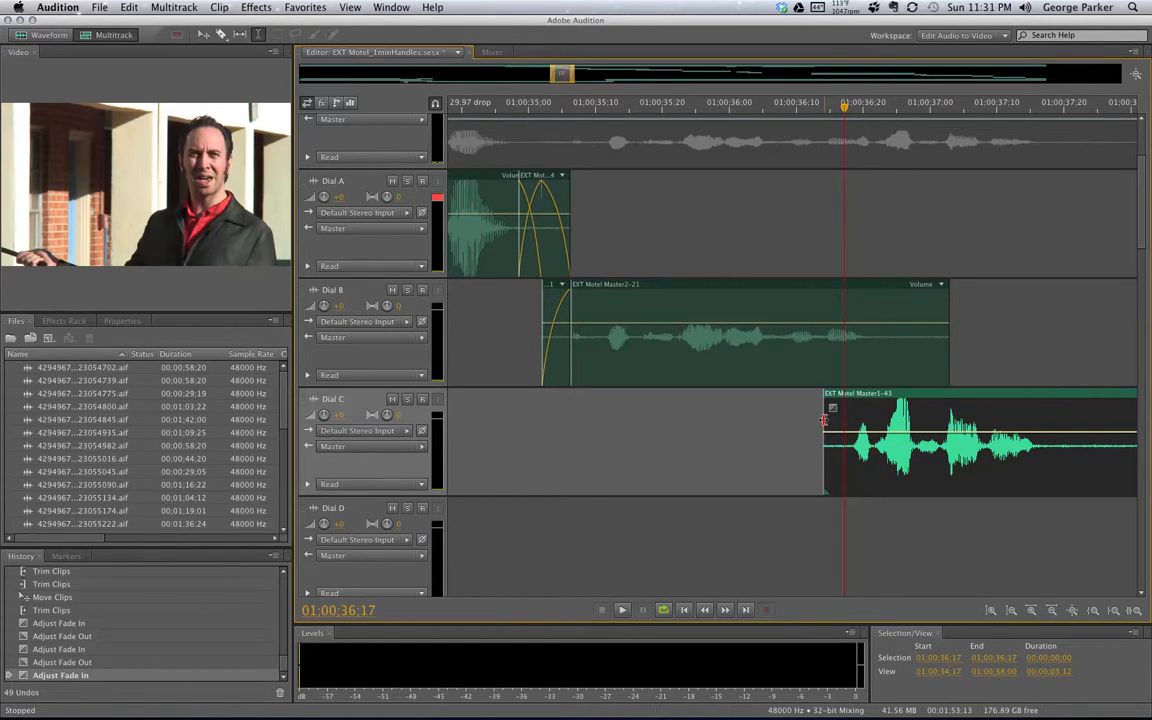
left_click_drag(824, 419, 835, 419)
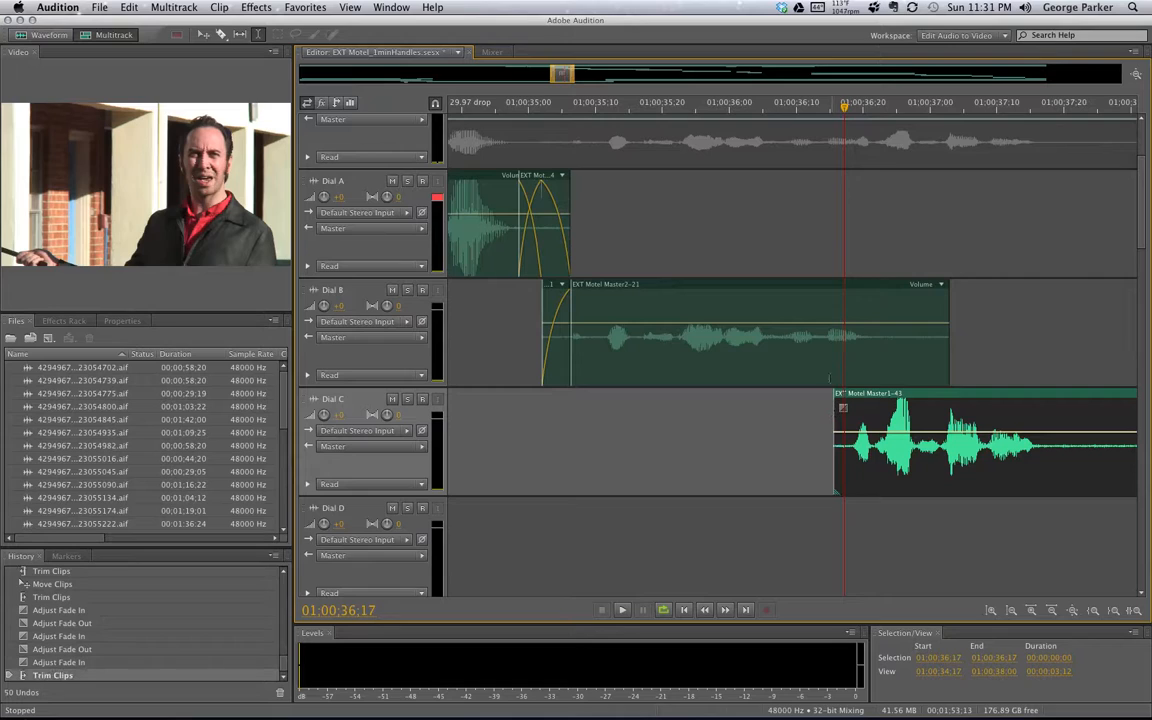
left_click(834, 105)
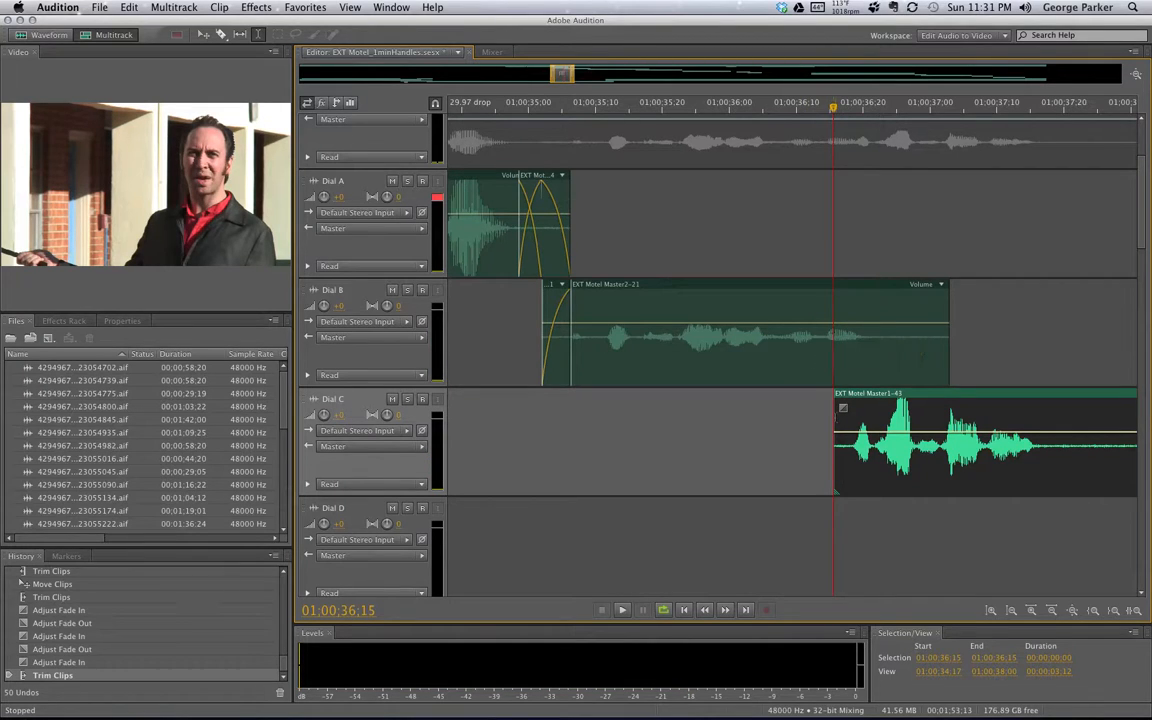
Trim Dial C's start to the playhead and shorten Dial B's end to overlap Dial C briefly
left_click(837, 416)
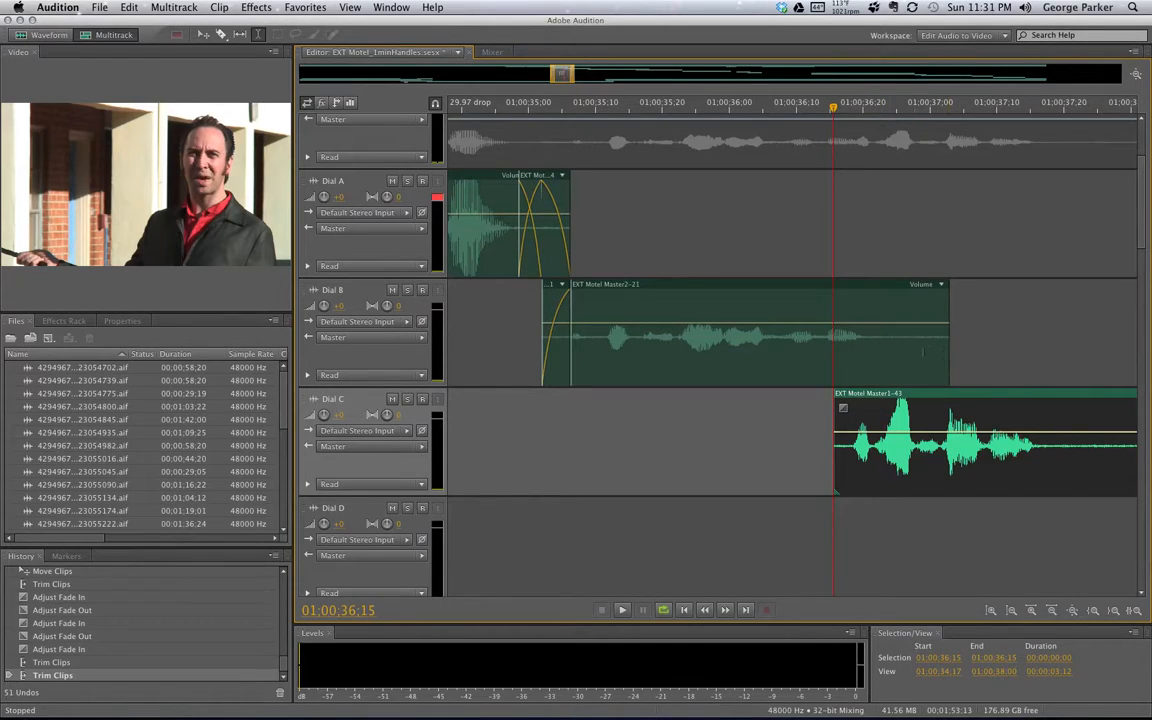
left_click(936, 350)
left_click_drag(948, 350, 865, 357)
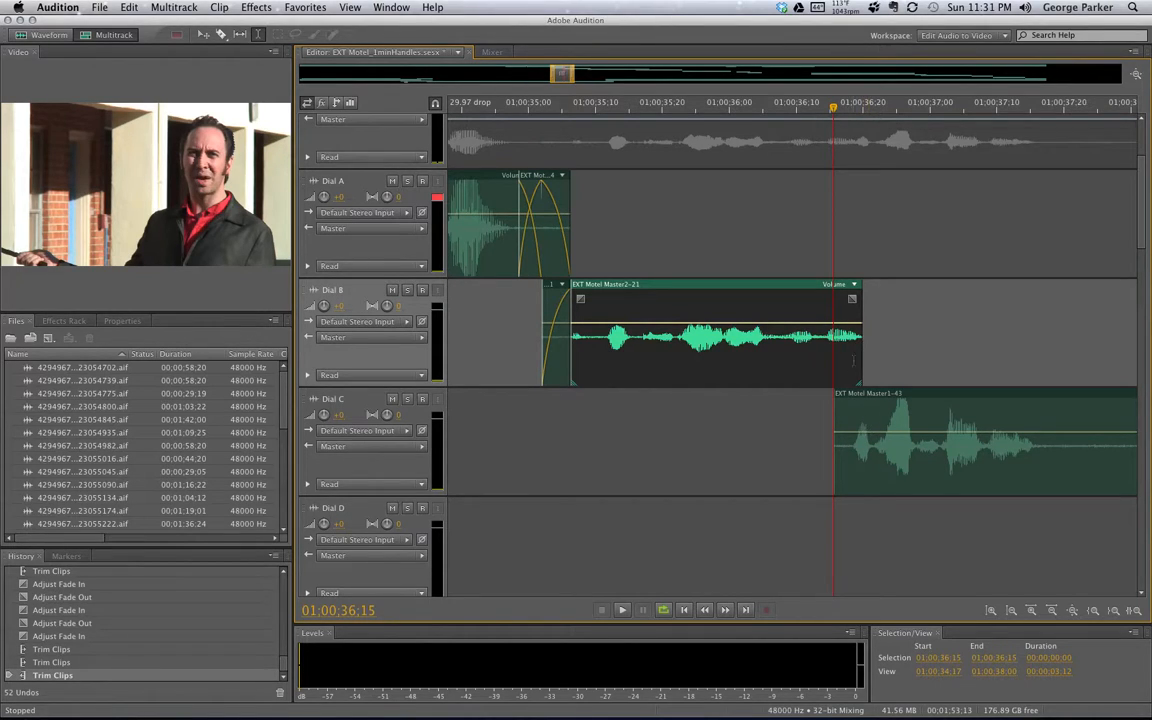
left_click_drag(857, 355, 884, 348)
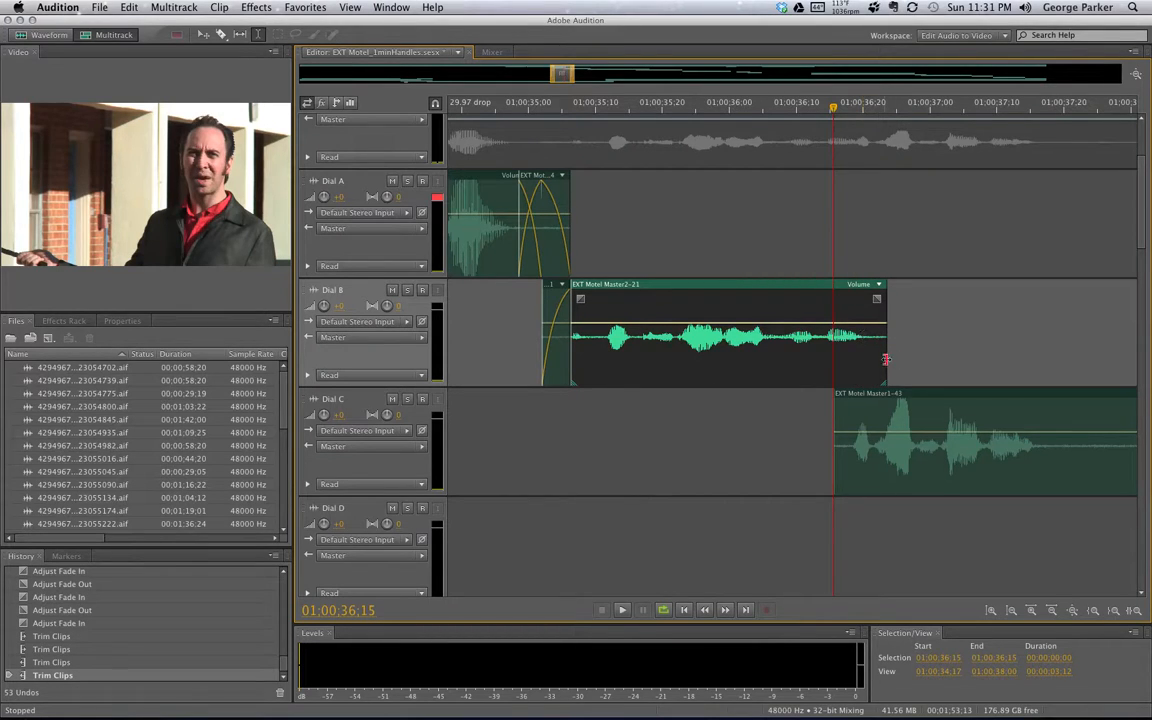
left_click_drag(885, 360, 897, 360)
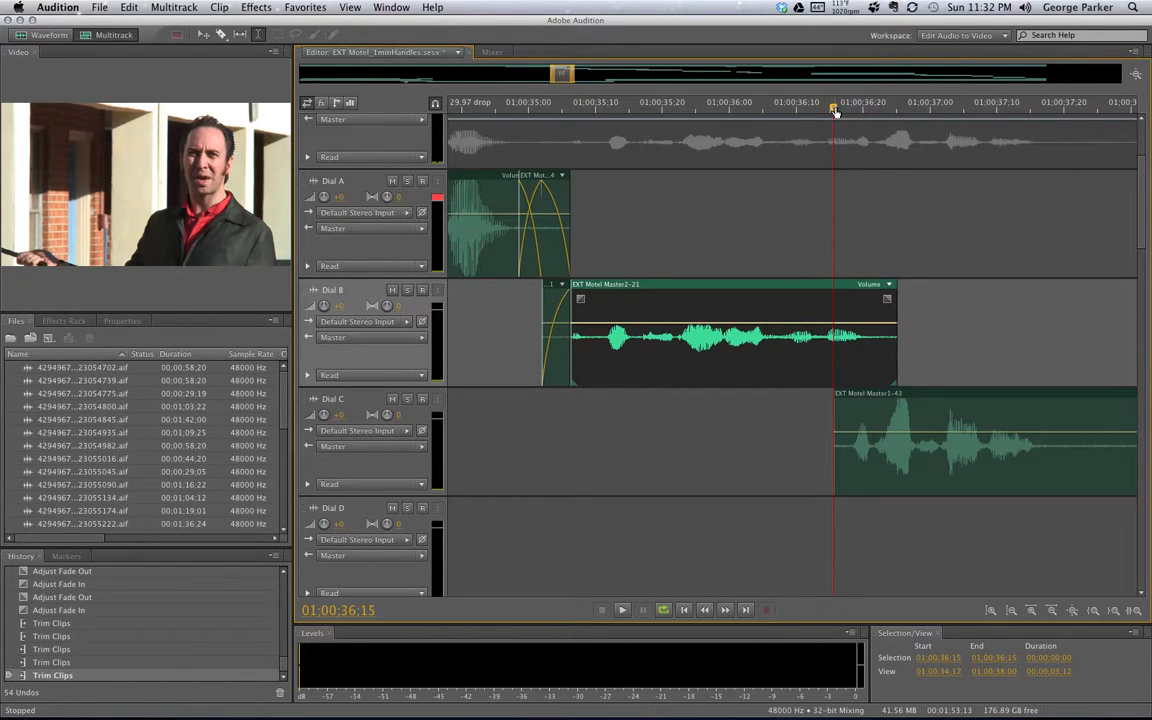
Preview the Dial B to Dial C transition over a selected range starting near 01:00:36:08
left_click_drag(834, 106, 784, 106)
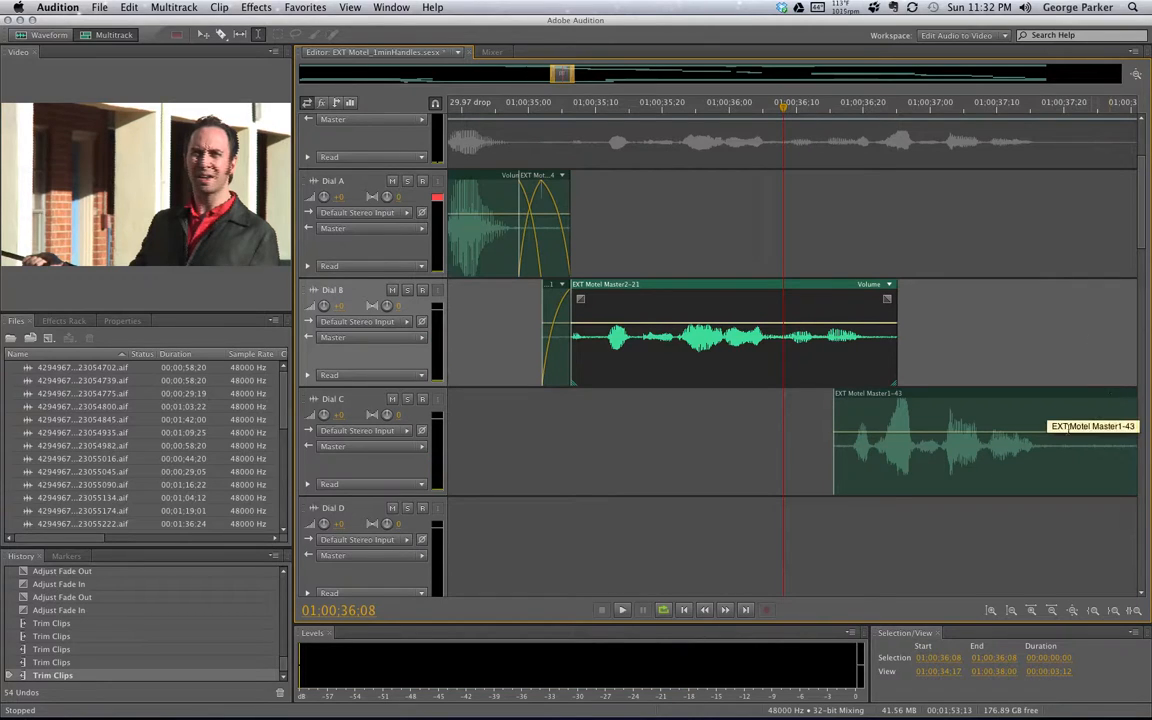
left_click(698, 562)
left_click_drag(710, 562, 1066, 566)
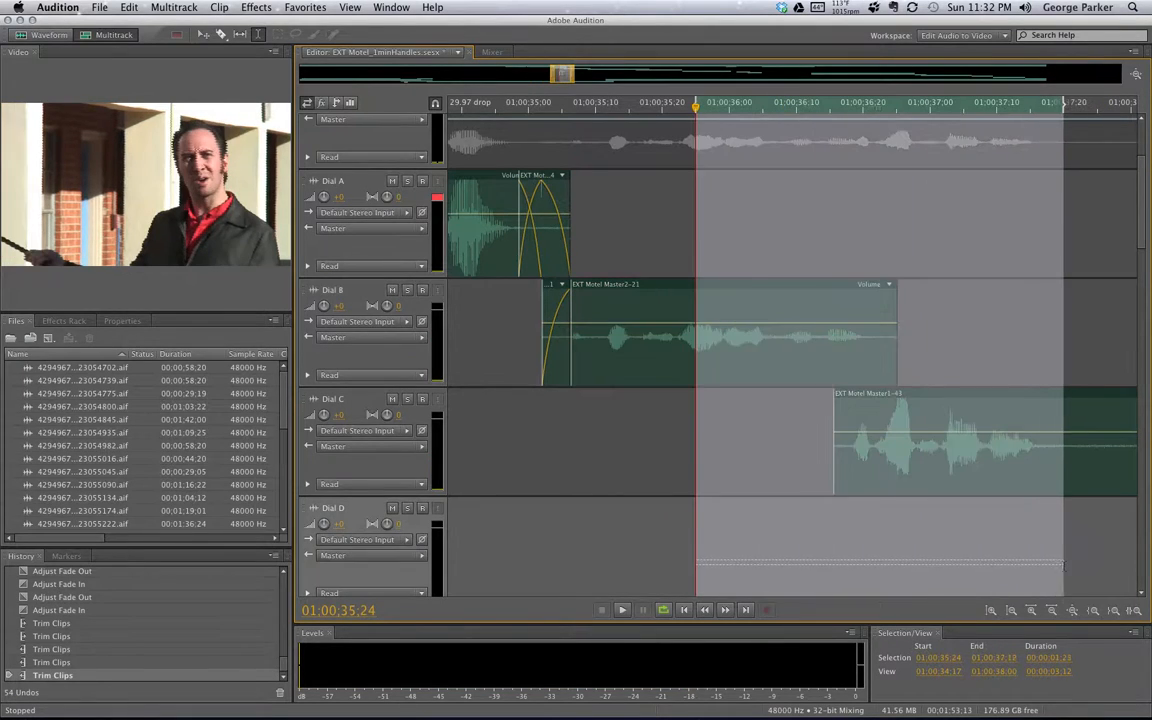
key("space")
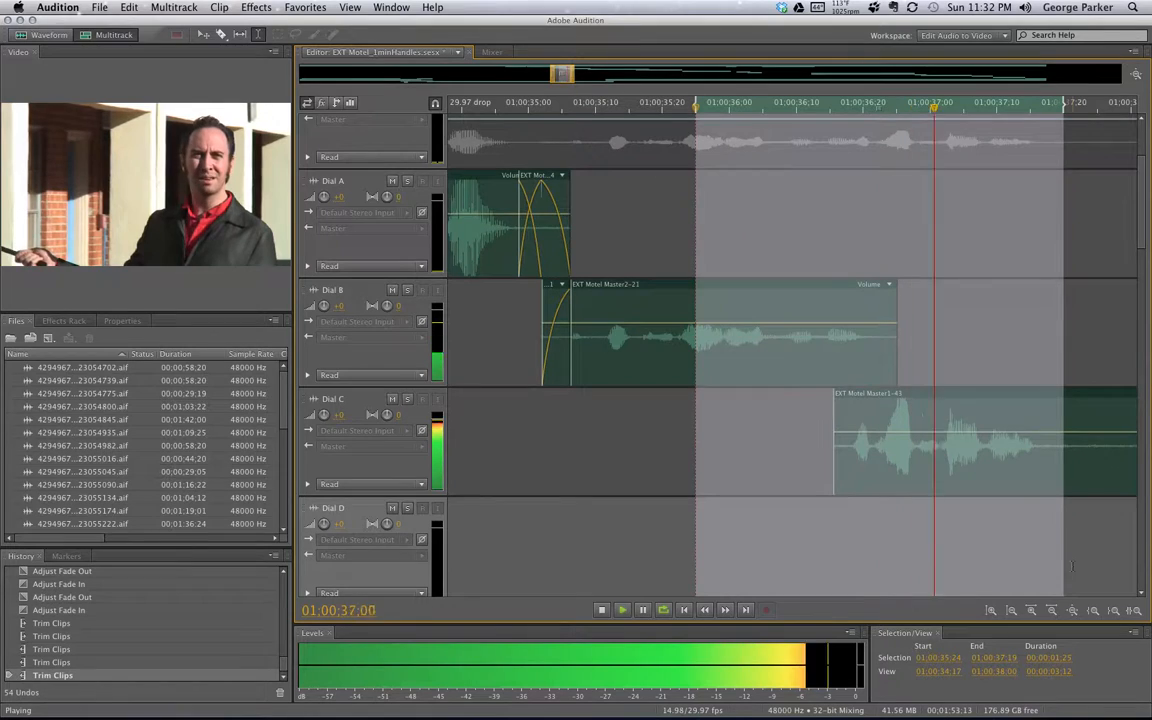
key("space")
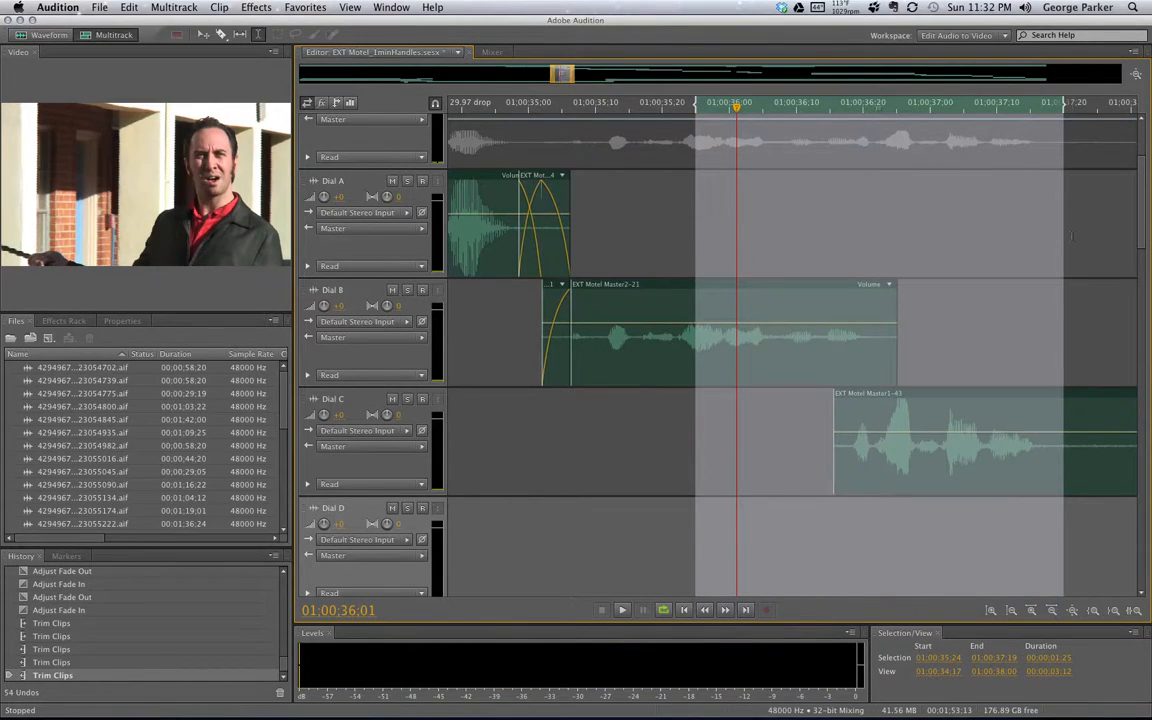
left_click(1071, 236)
left_click(848, 439)
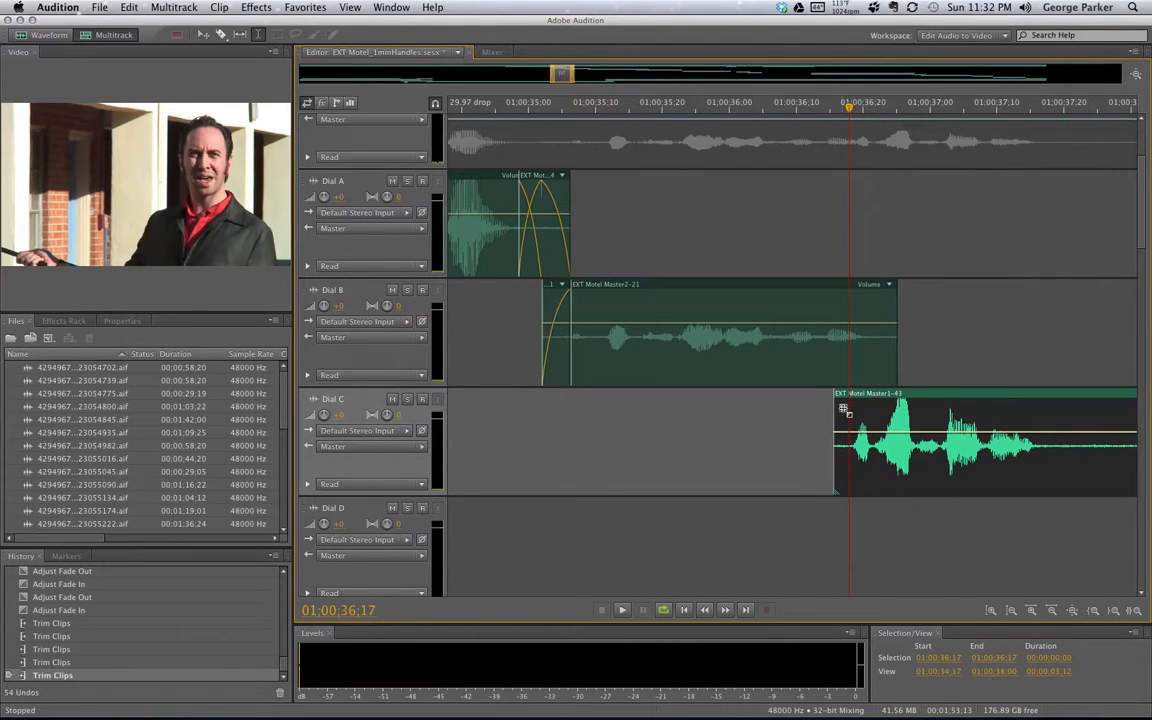
Add a fade-in to Dial C's start and a fade-out to Dial B's end
left_click_drag(844, 408, 860, 404)
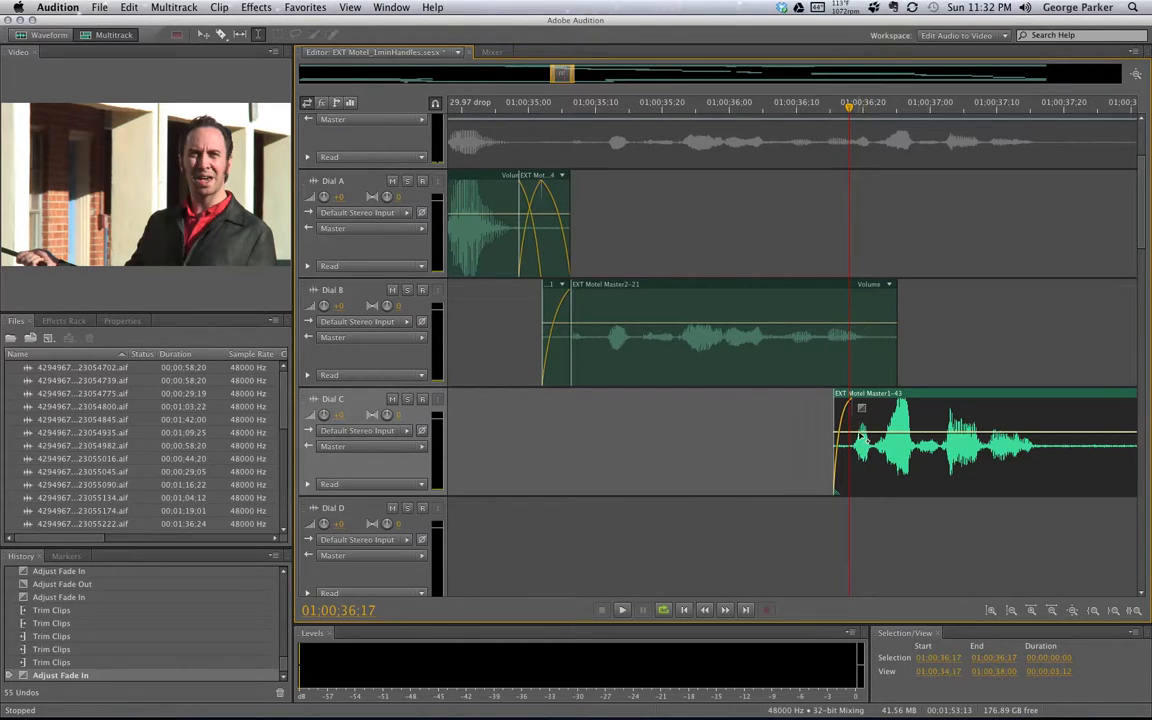
left_click(889, 310)
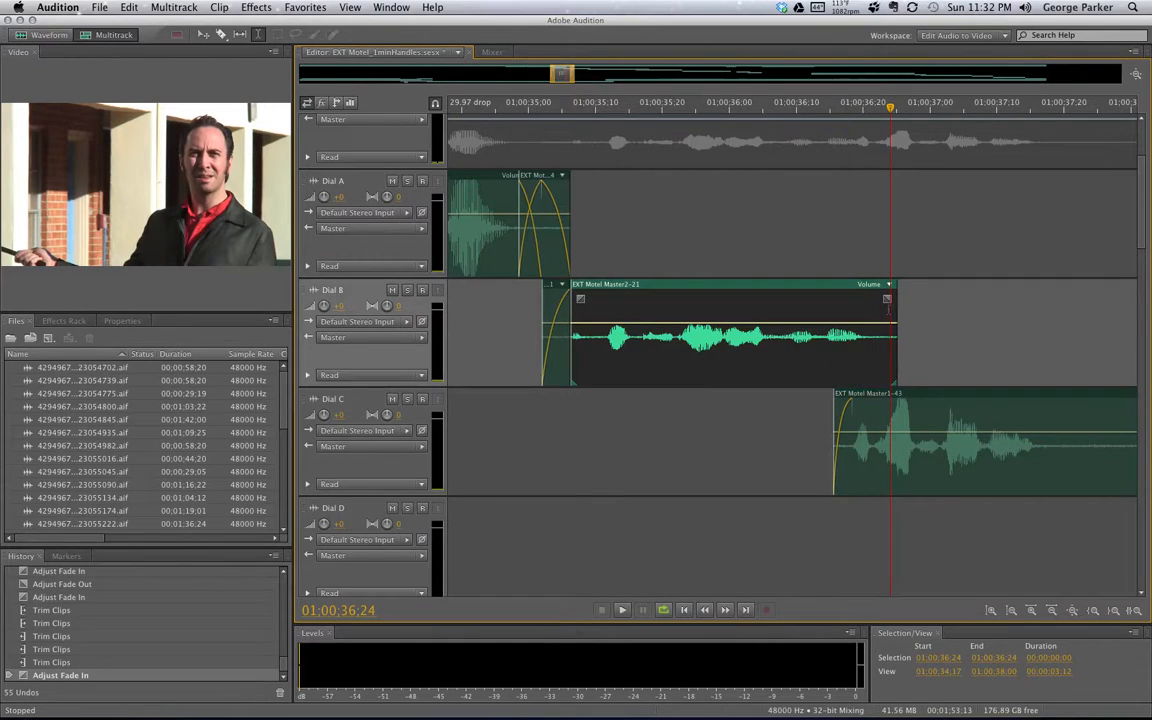
mouse_move(887, 300)
left_mouse_down()
mouse_move(841, 300)
mouse_move(853, 307)
left_mouse_up()
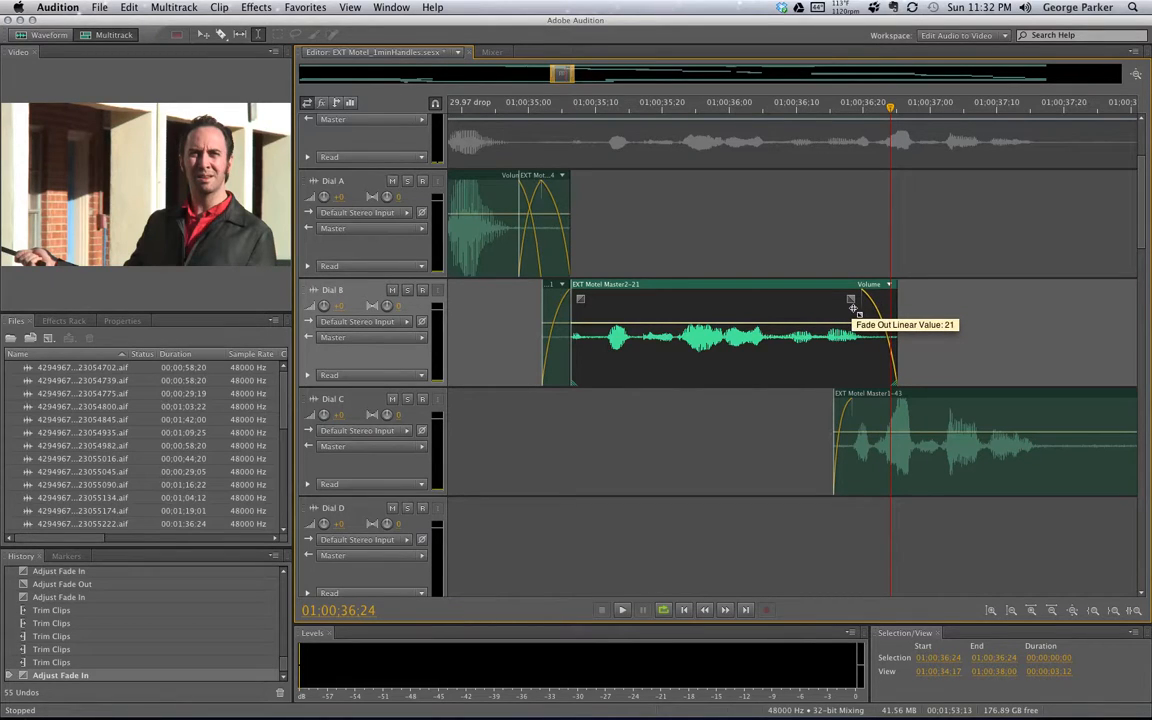
left_click_drag(852, 307, 852, 307)
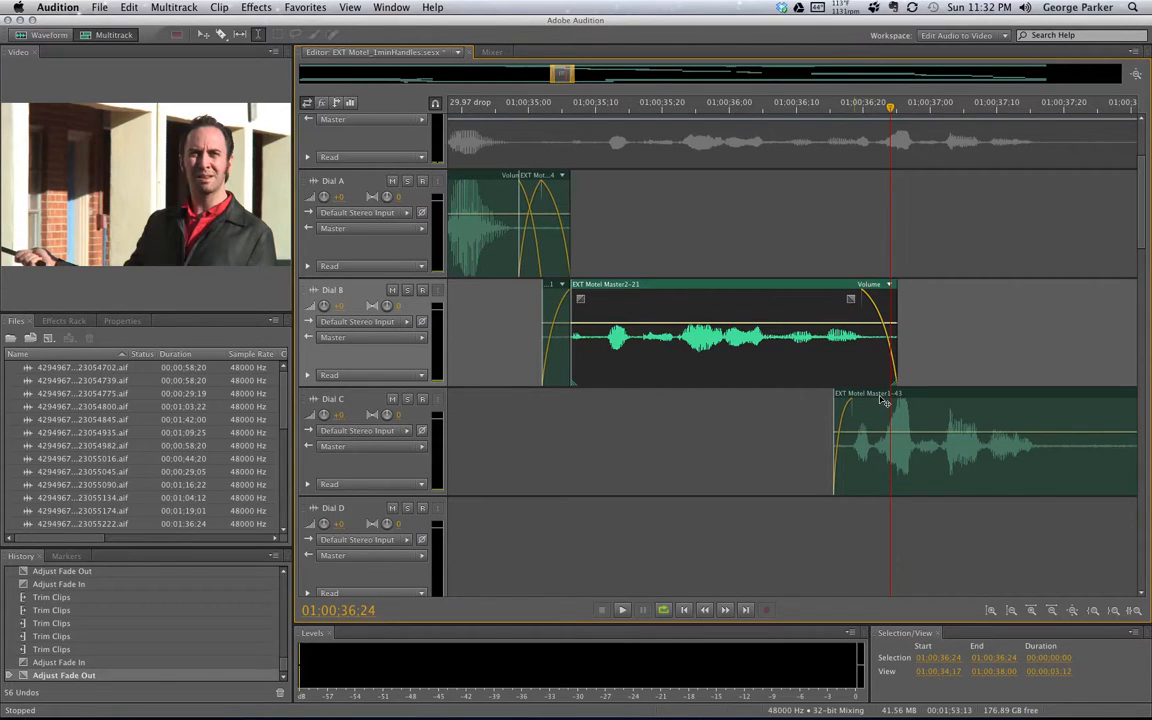
Play the Dial B–C crossfade twice, the second time from 01:00:36:08
left_click(814, 107)
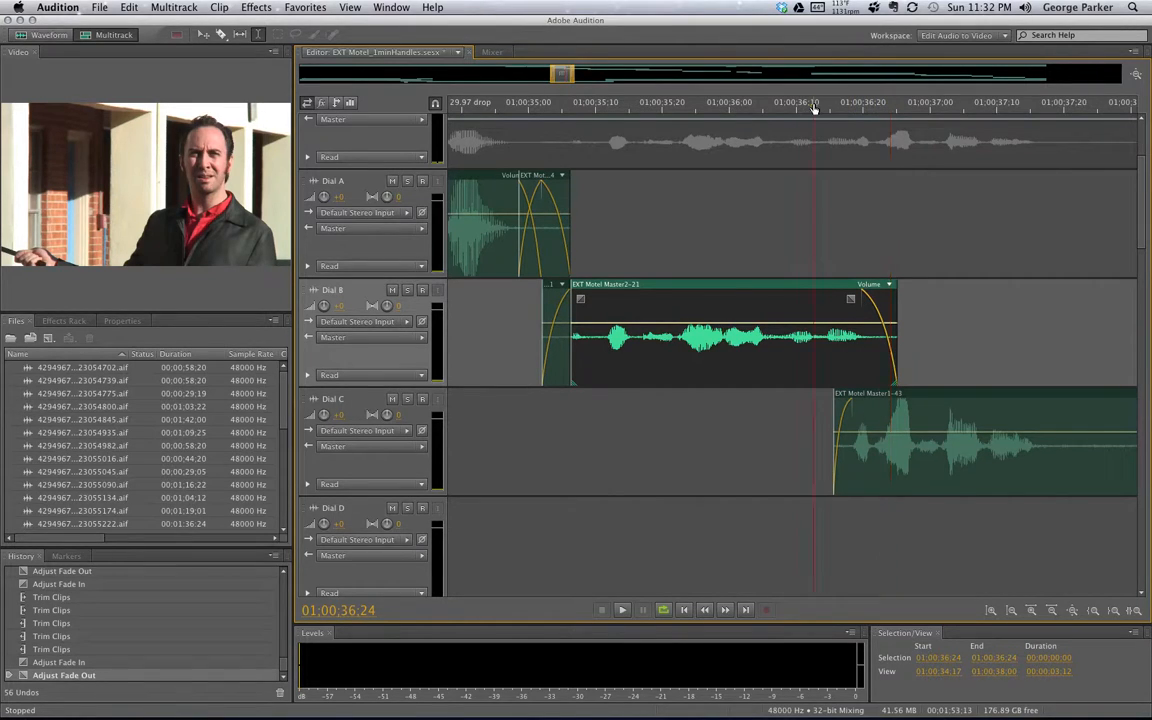
key("space")
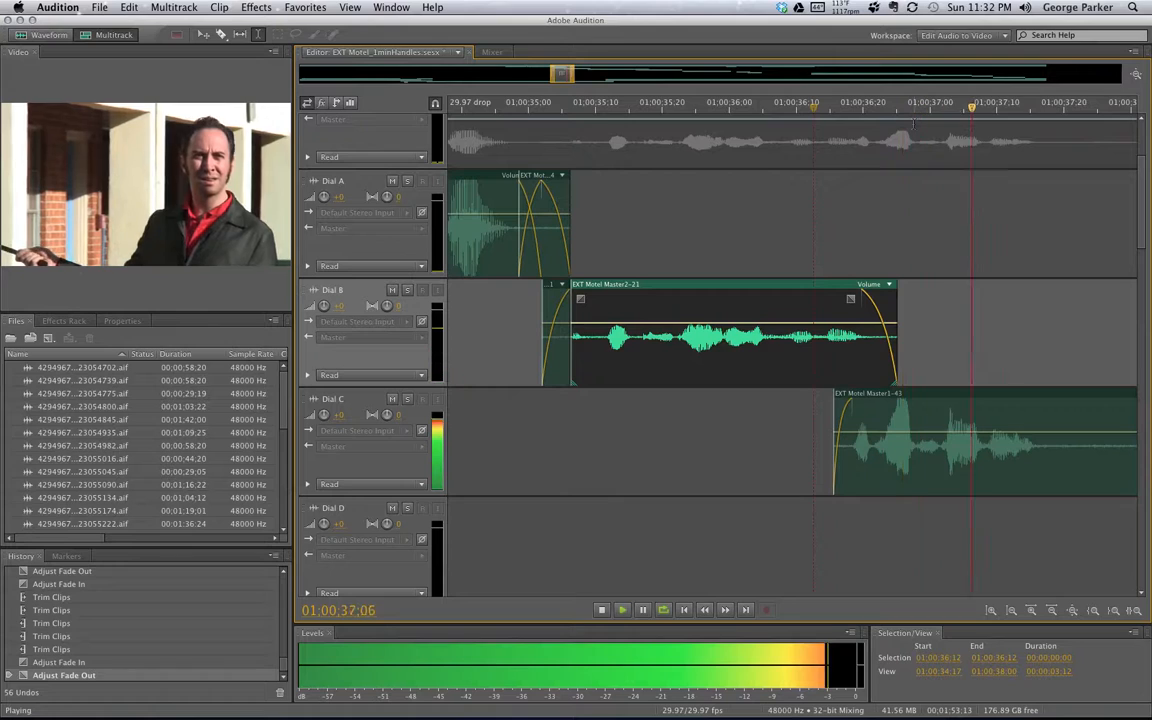
key("space")
left_click(790, 107)
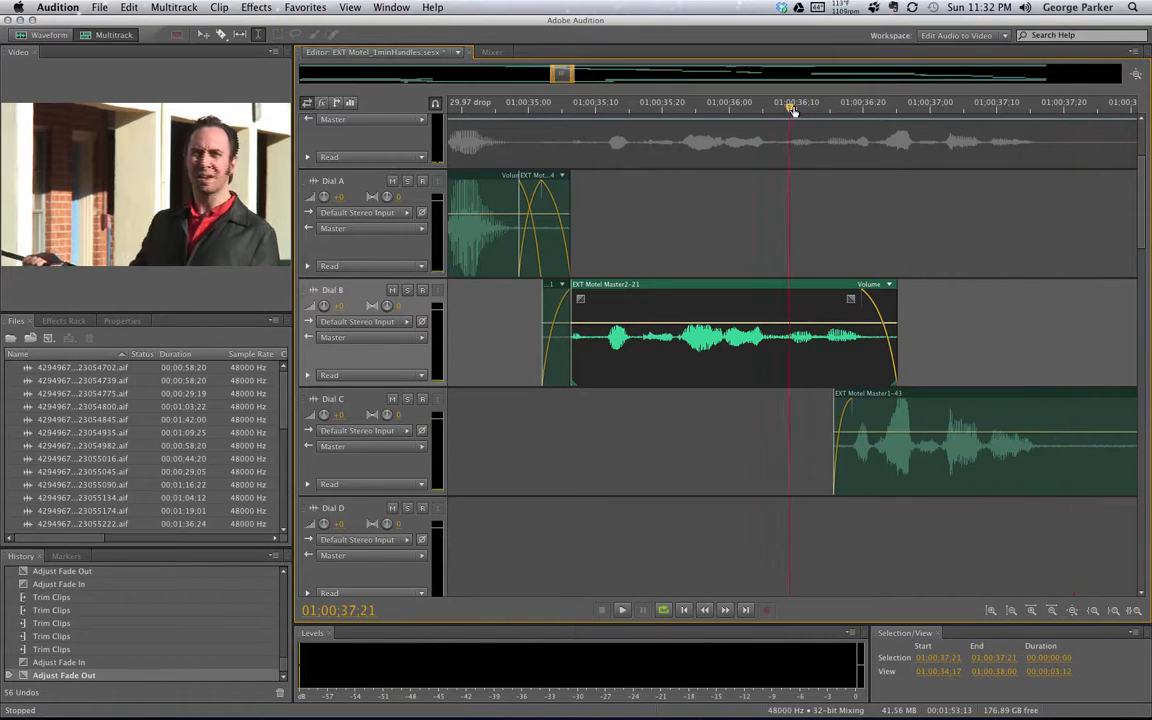
key("space")
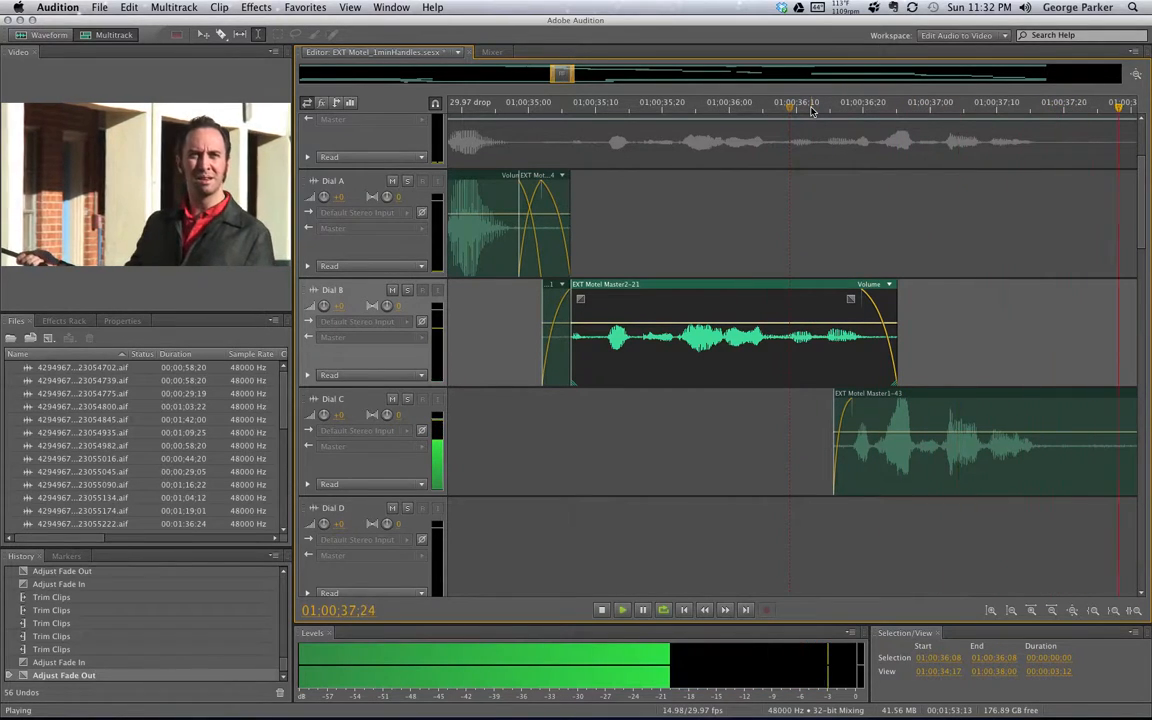
key("space")
Zoom in on the Dial B–C transition and drag off Dial B's fade-out and Dial C's fade-in
scroll(881, 410, "down", 3)
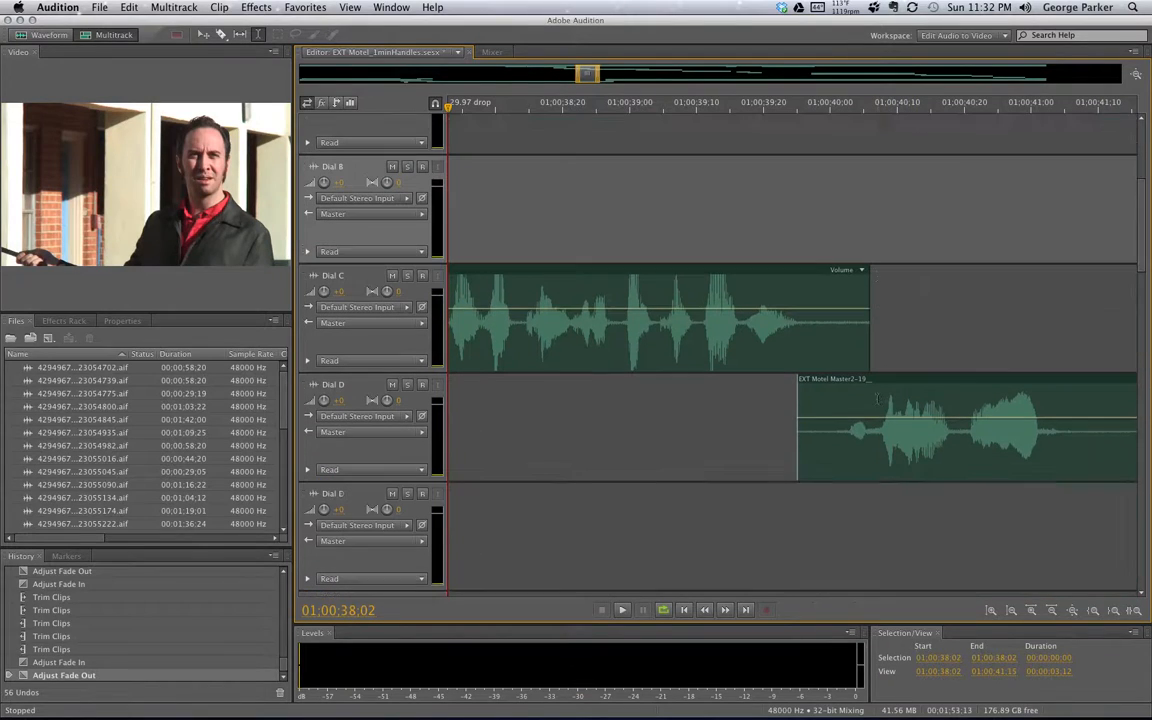
scroll(369, 322, "down", 4)
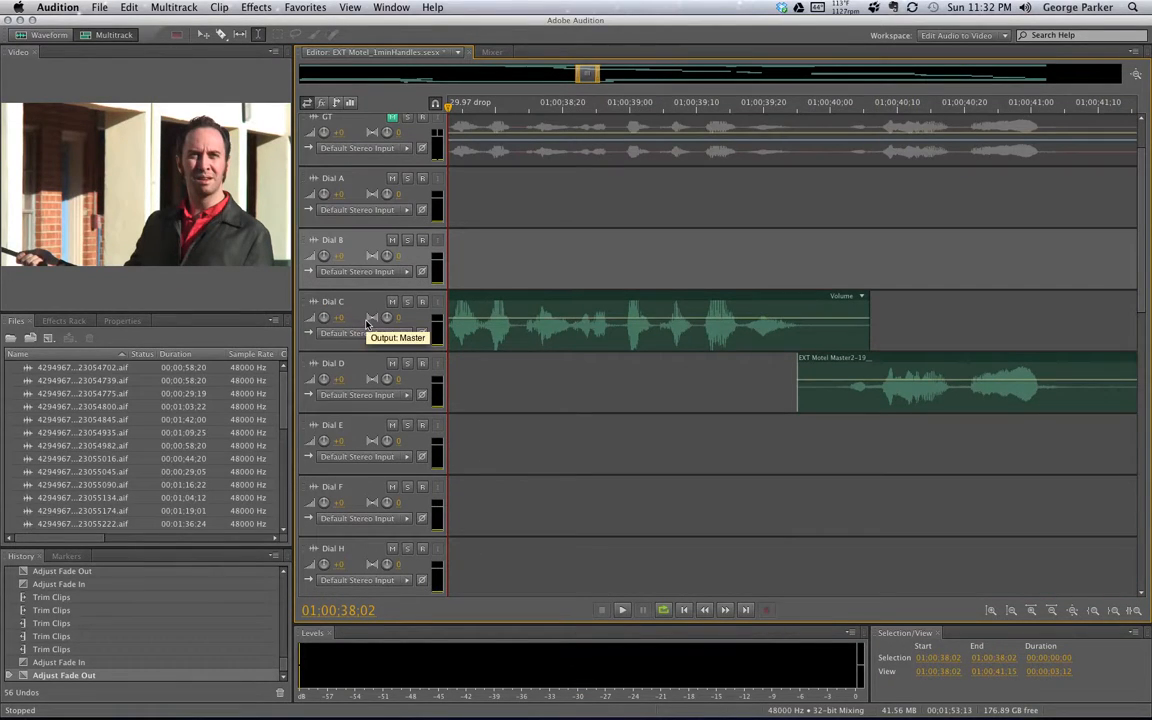
left_click_drag(588, 75, 569, 75)
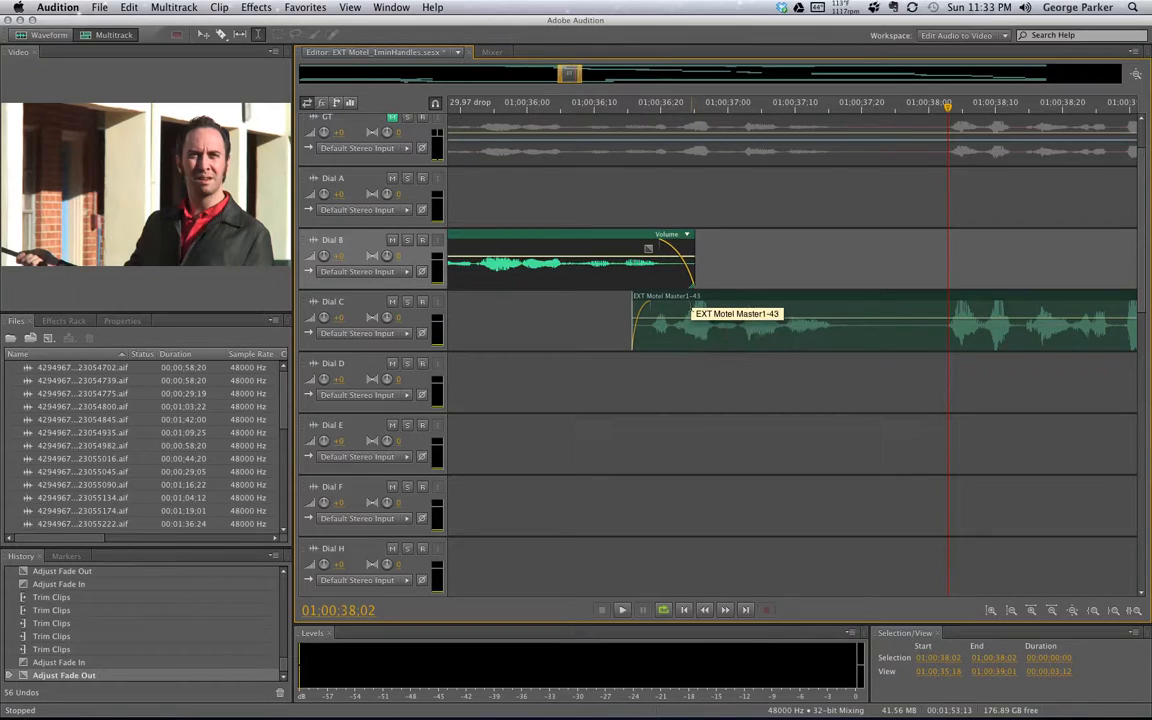
left_click_drag(652, 109, 653, 110)
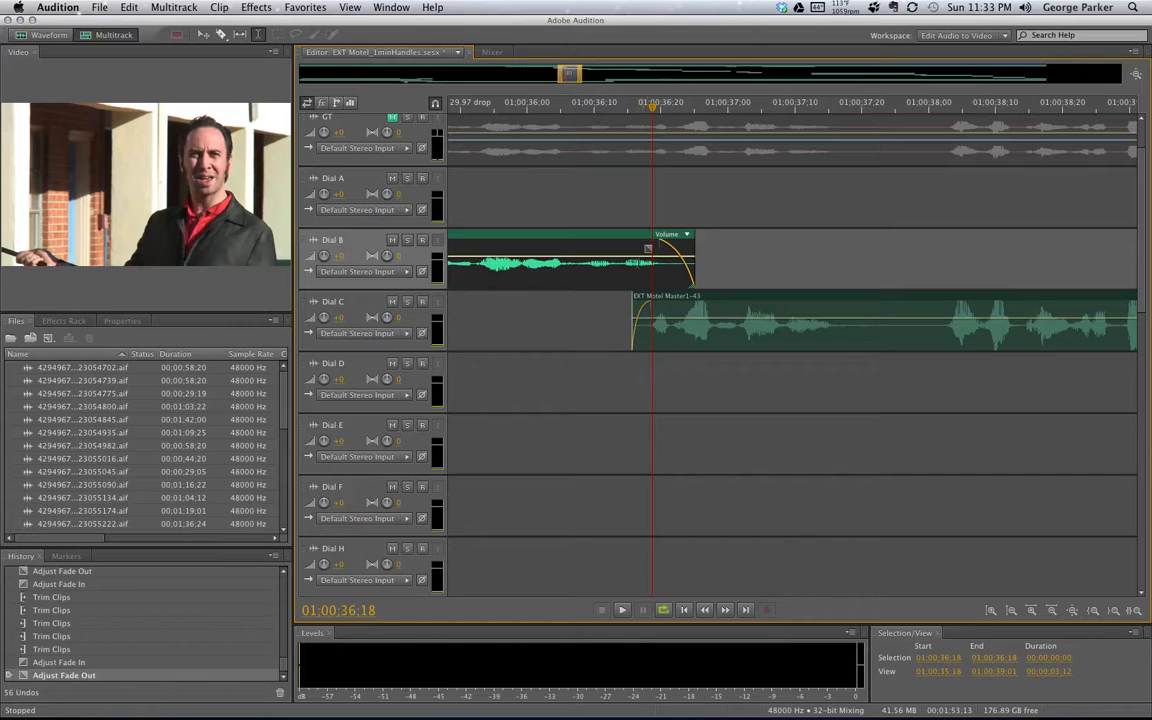
left_click_drag(581, 77, 566, 79)
left_click_drag(748, 248, 803, 248)
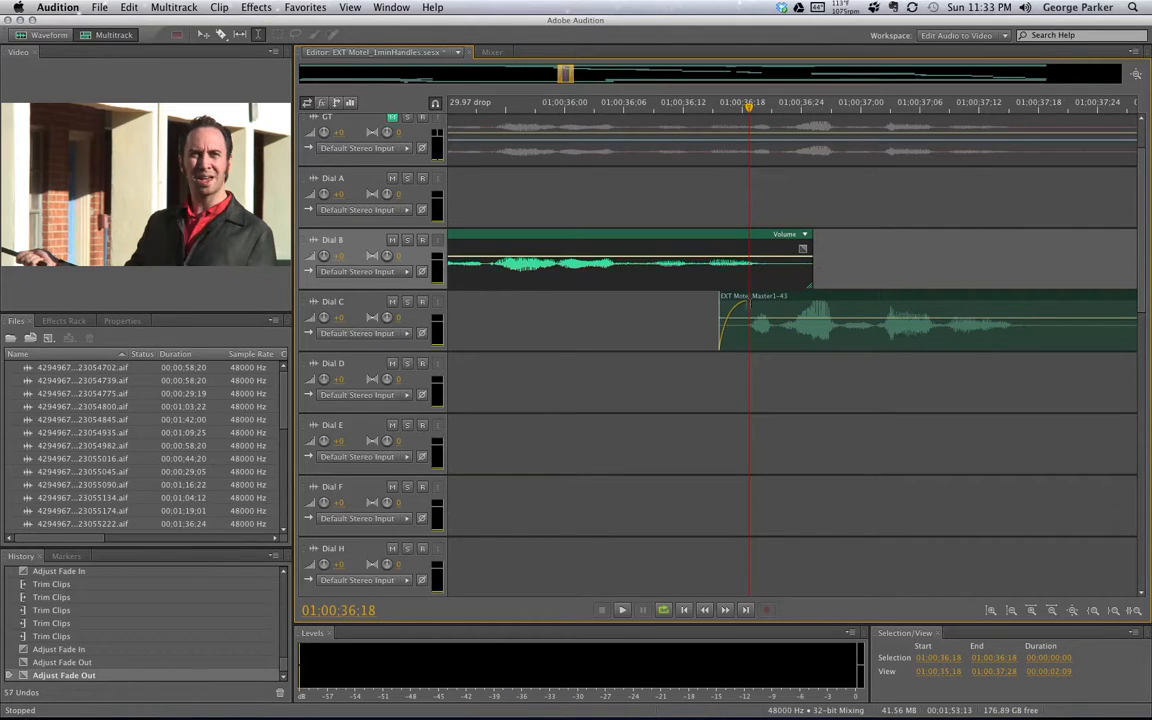
left_click_drag(744, 305, 684, 298)
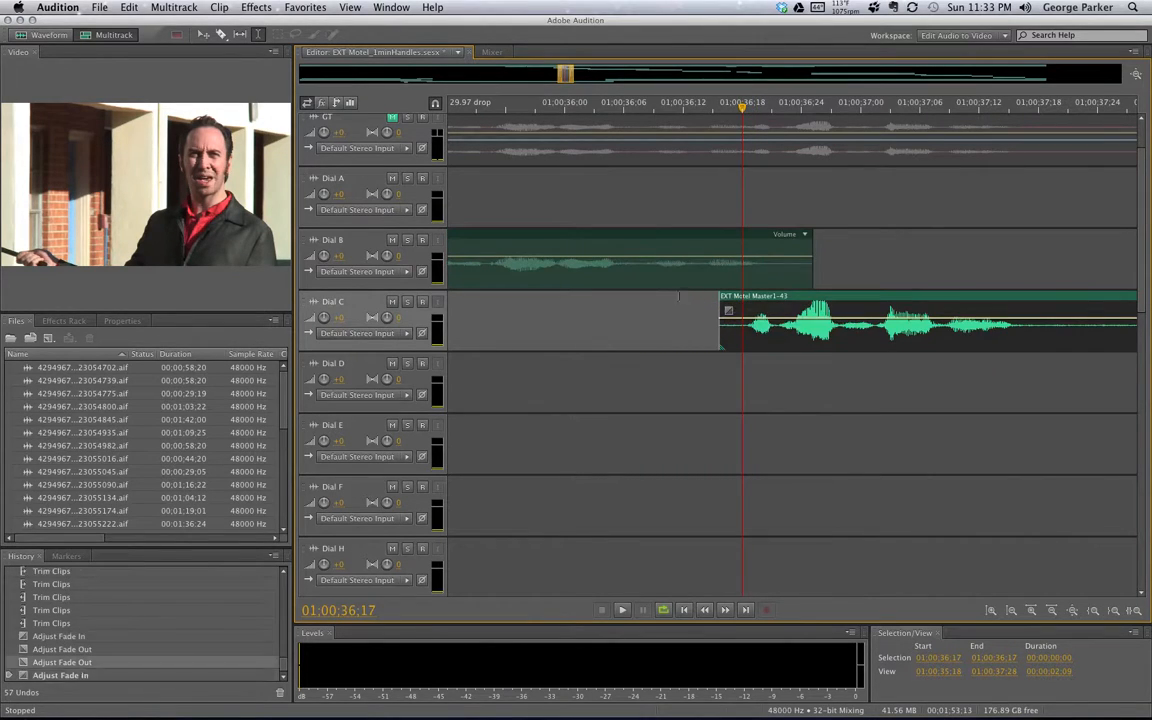
Trim Dial C's start later and Dial B's end earlier, then play the edit around 01:00:37;13
left_click_drag(724, 340, 747, 338)
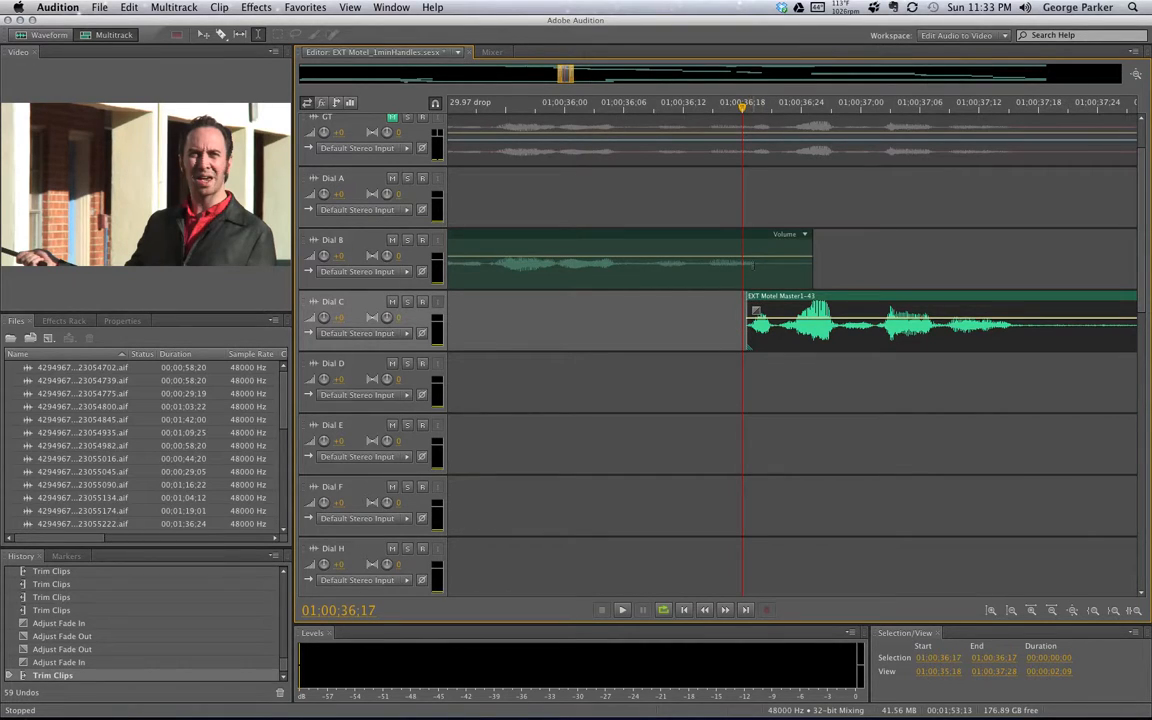
left_click_drag(810, 269, 762, 269)
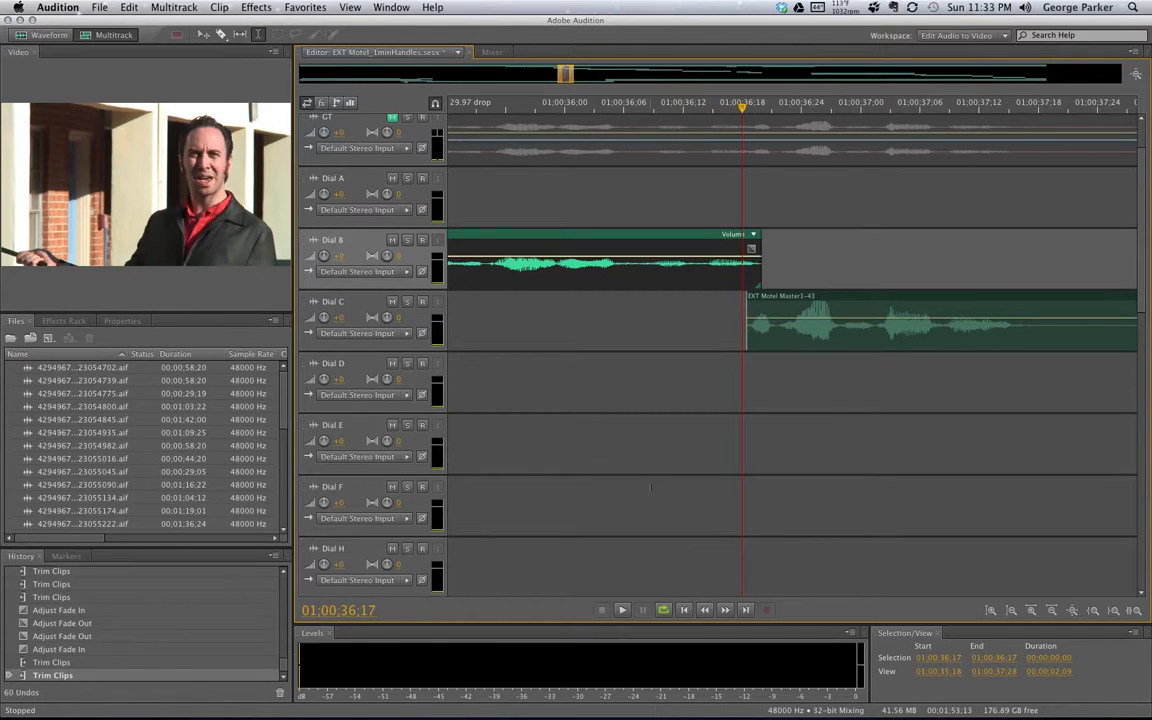
left_click_drag(566, 447, 969, 467)
key("space")
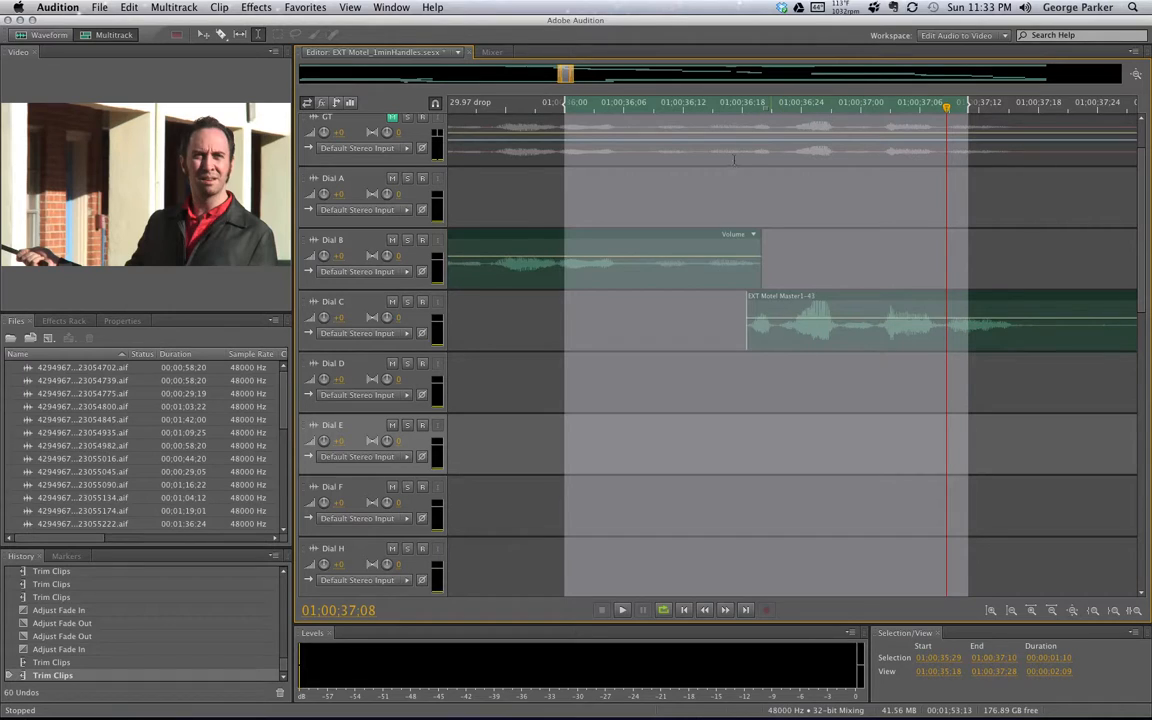
left_click(991, 212)
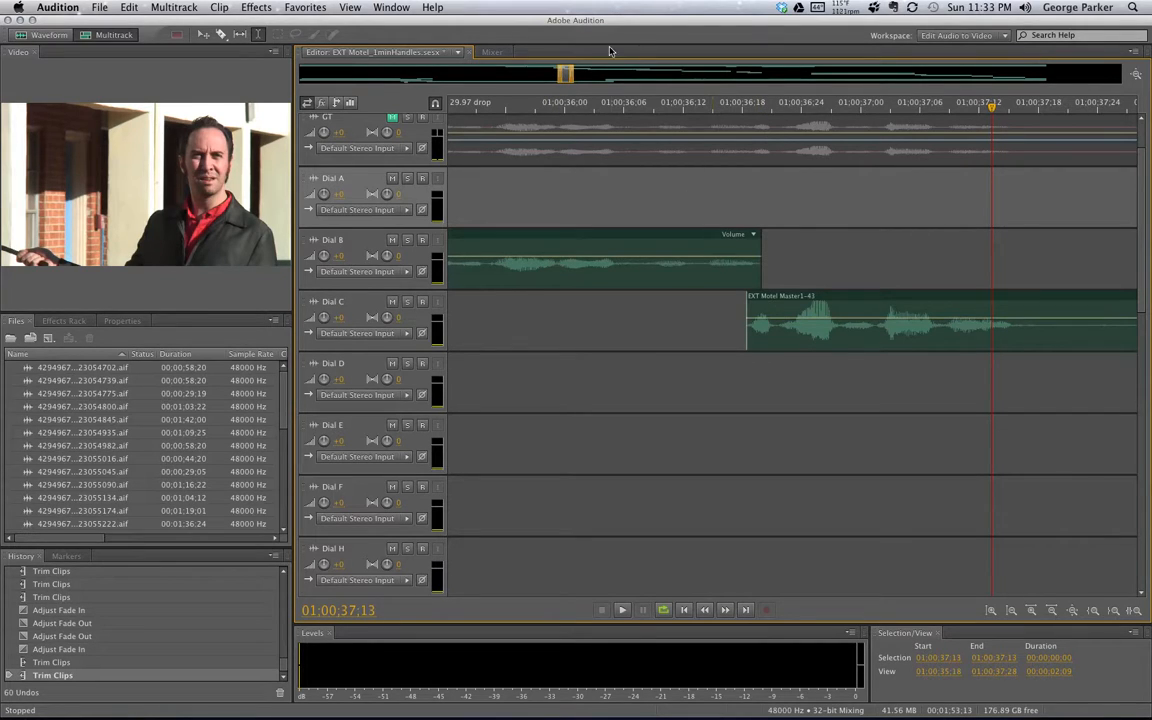
left_click_drag(566, 75, 592, 76)
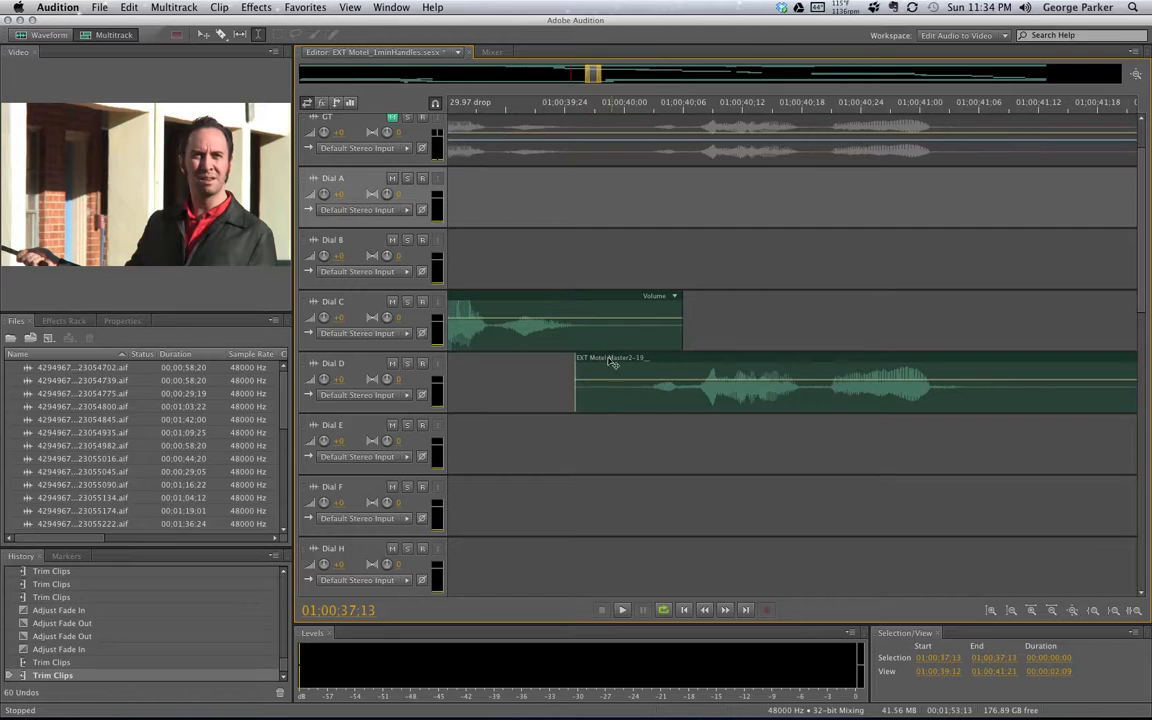
Trim the end of Dial C earlier so it ends just after Dial D begins
left_click(680, 329)
left_click_drag(577, 331, 587, 330)
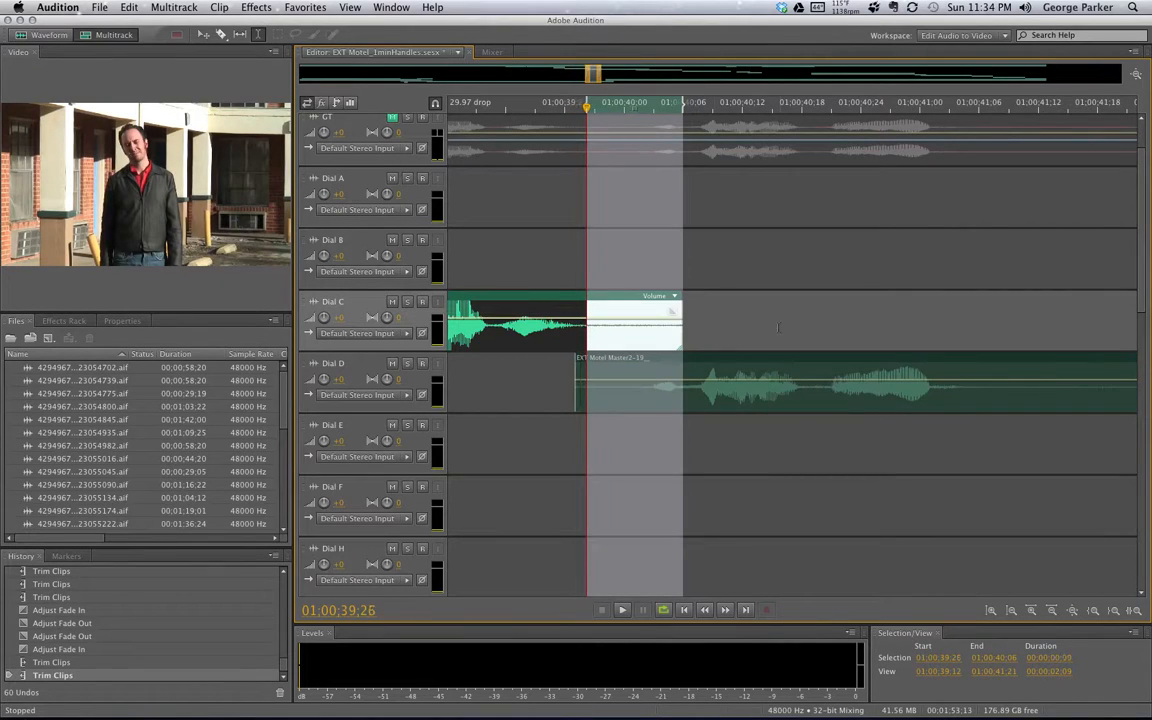
left_click(779, 328)
left_click_drag(681, 330, 650, 332)
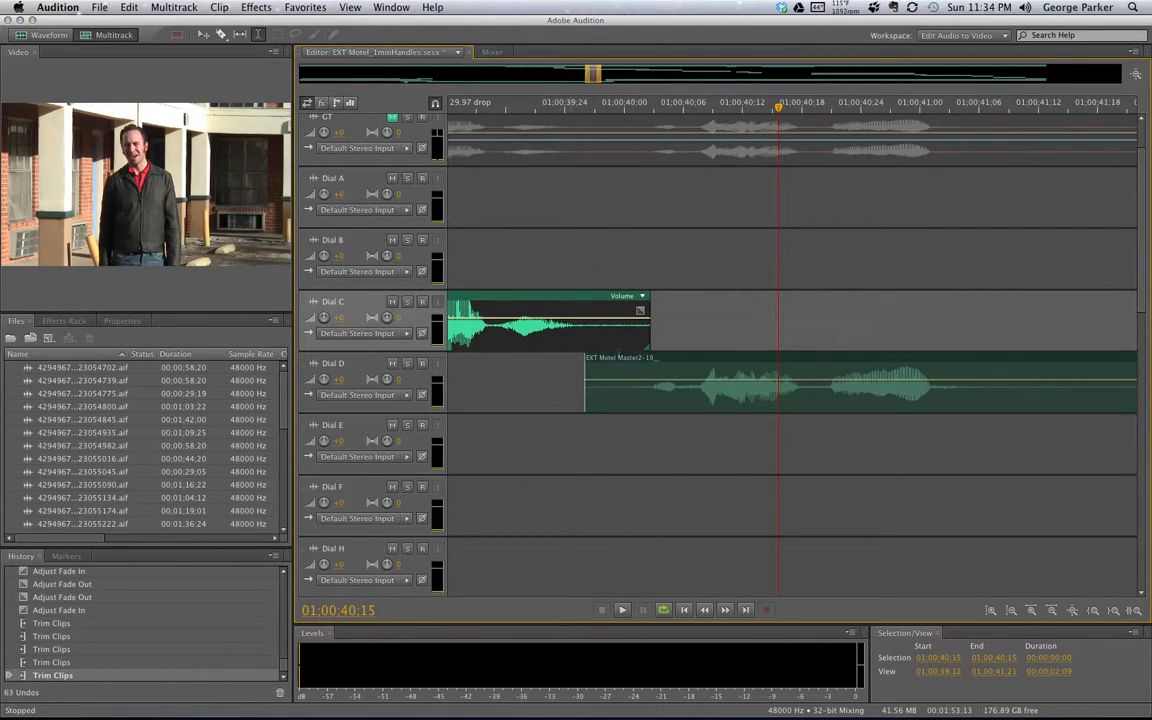
Solo Dial C and play its overlap with Dial D, then its tail
left_click(407, 301)
left_click_drag(585, 338, 650, 338)
key("space")
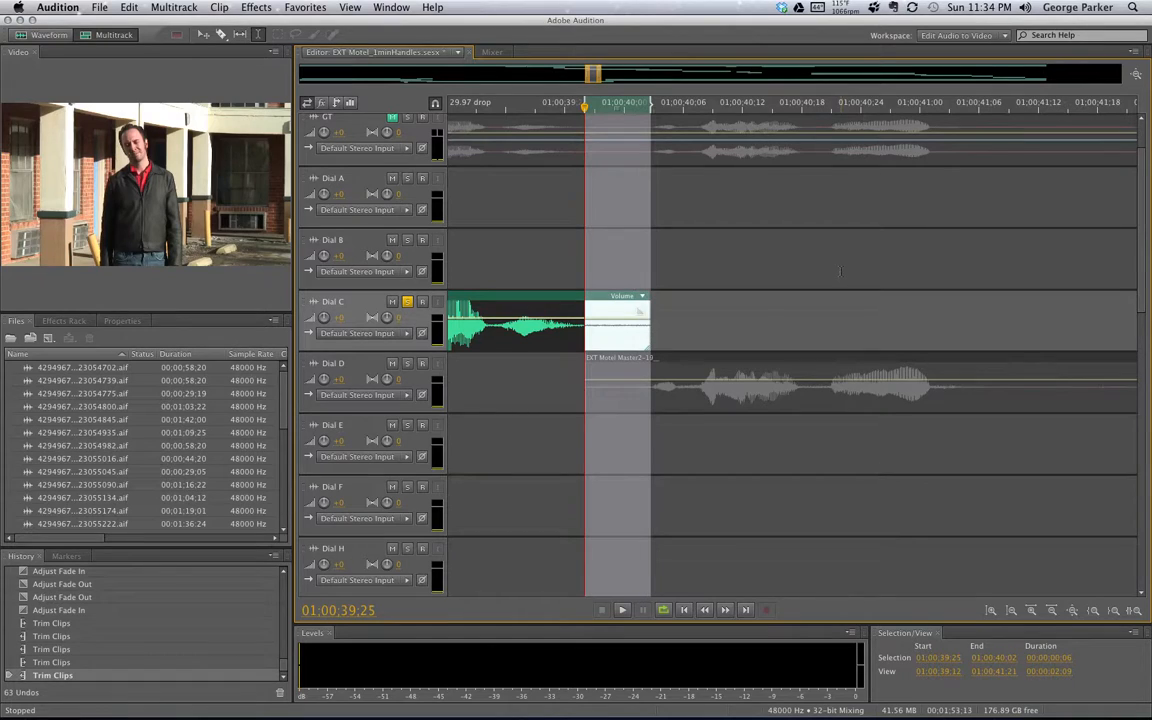
key("space")
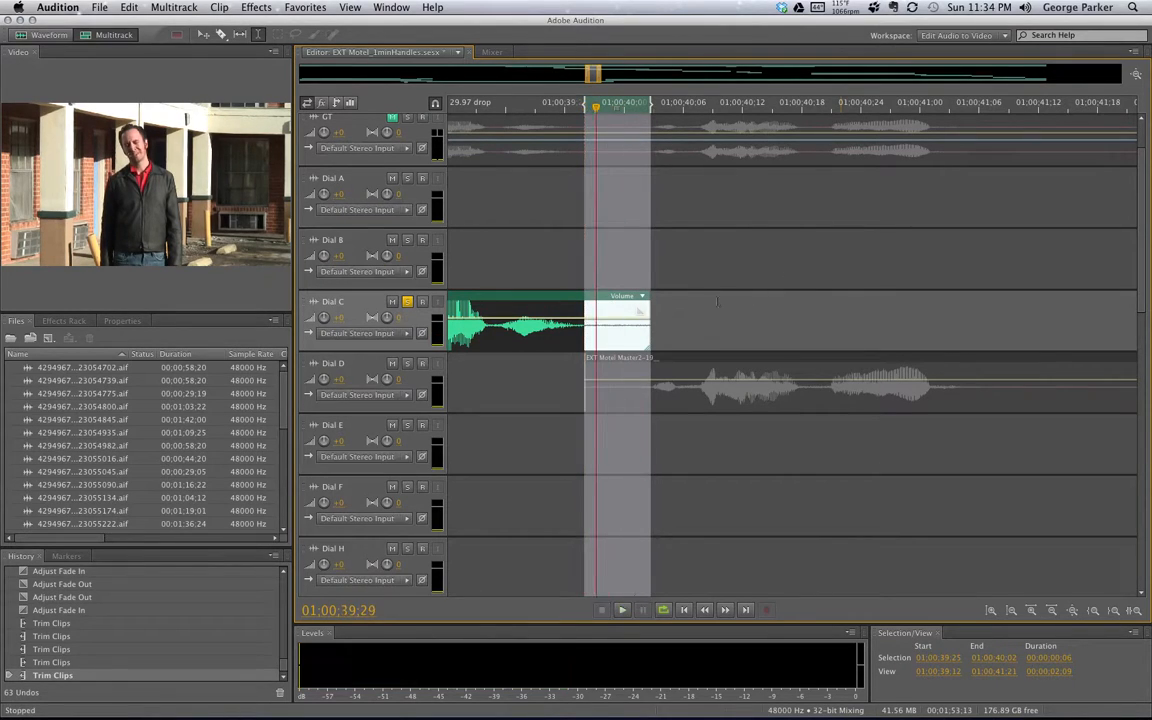
left_click(721, 306)
left_click_drag(605, 325, 650, 325)
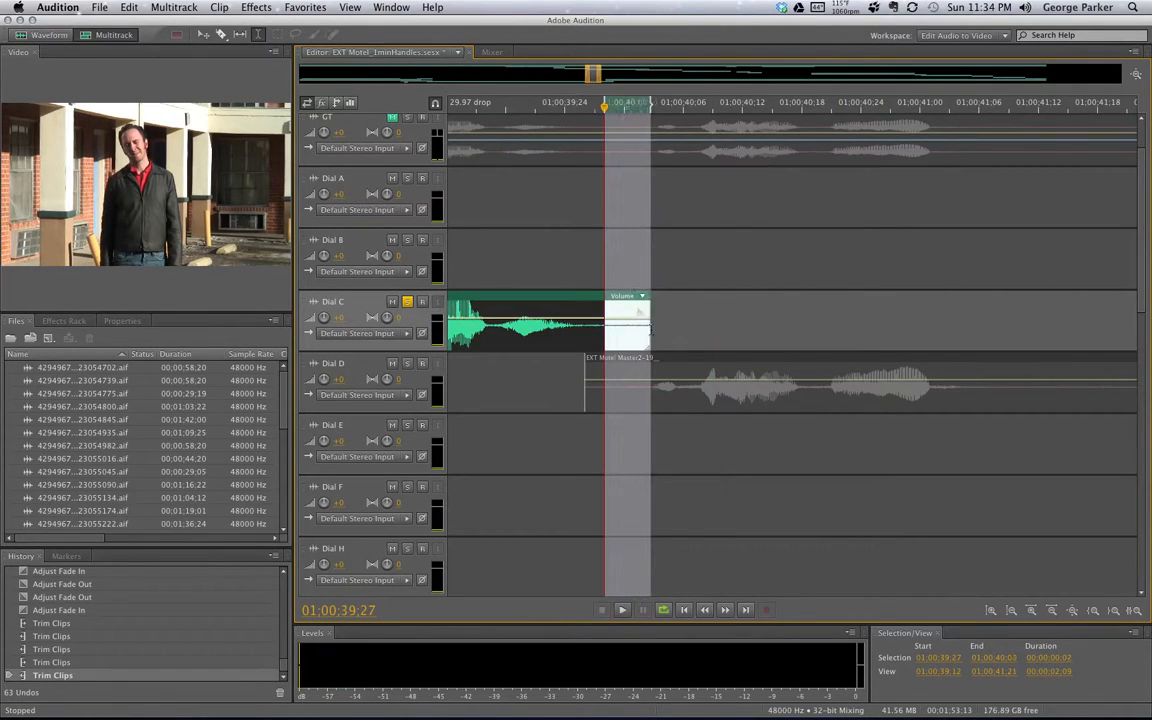
key("space")
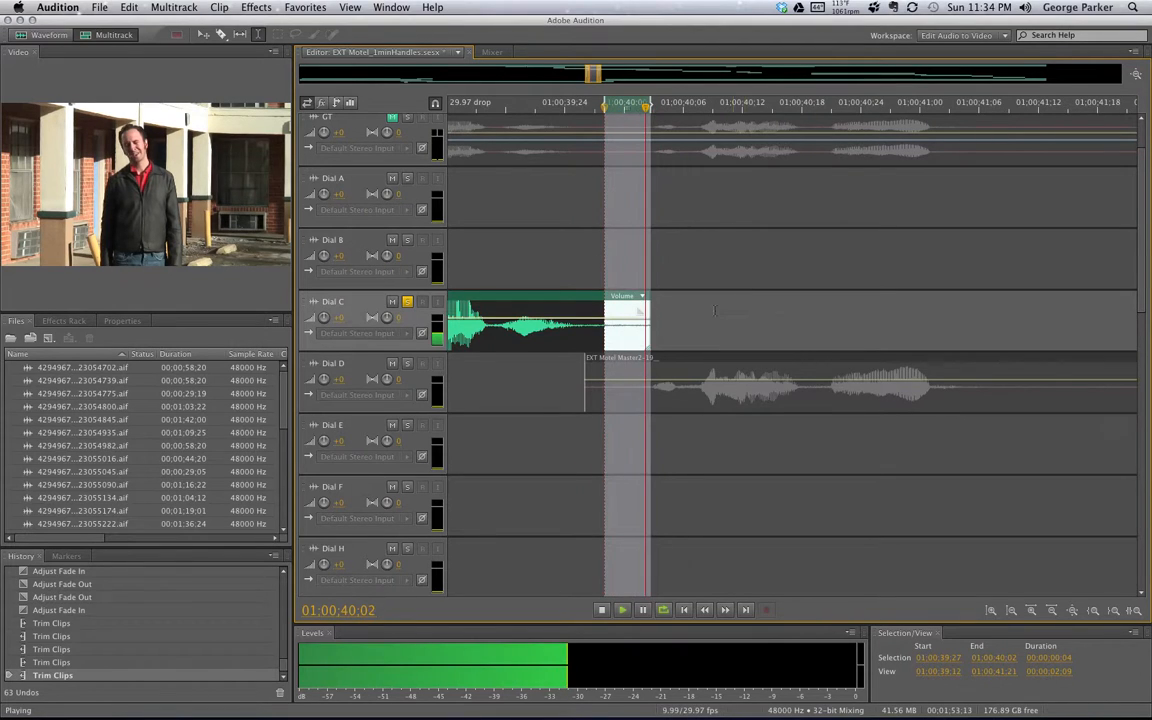
key("space")
left_click(715, 309)
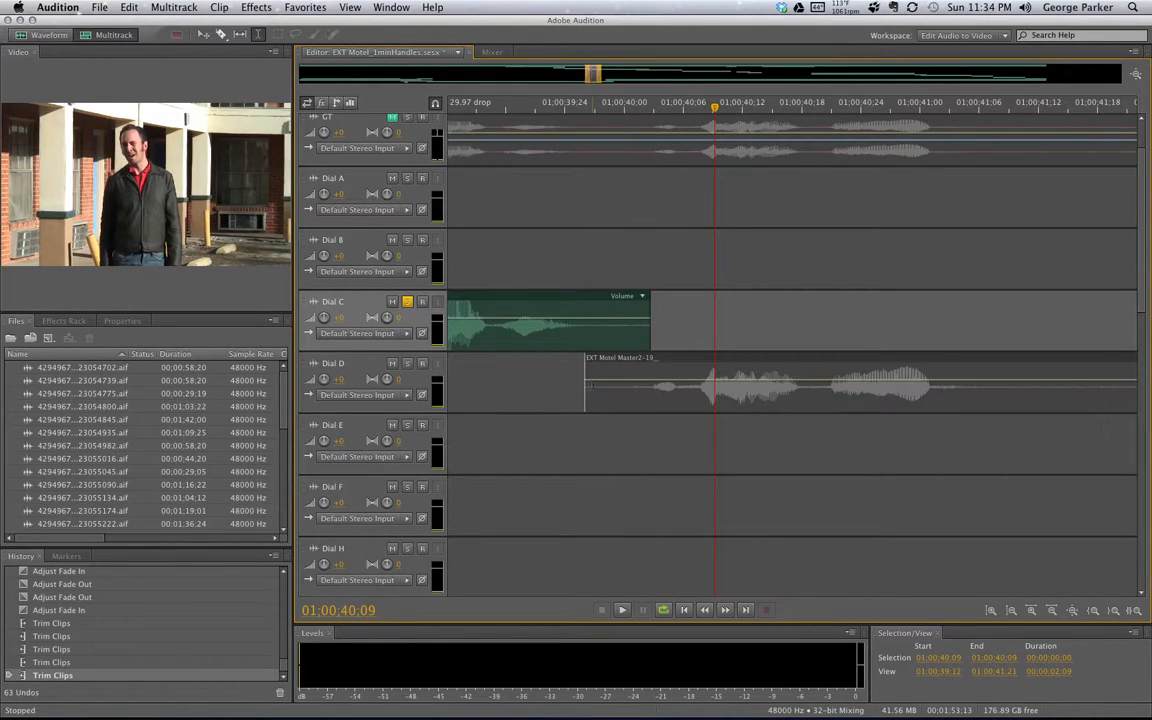
Loop-play the opening frames of the Dial D clip
left_click(586, 385)
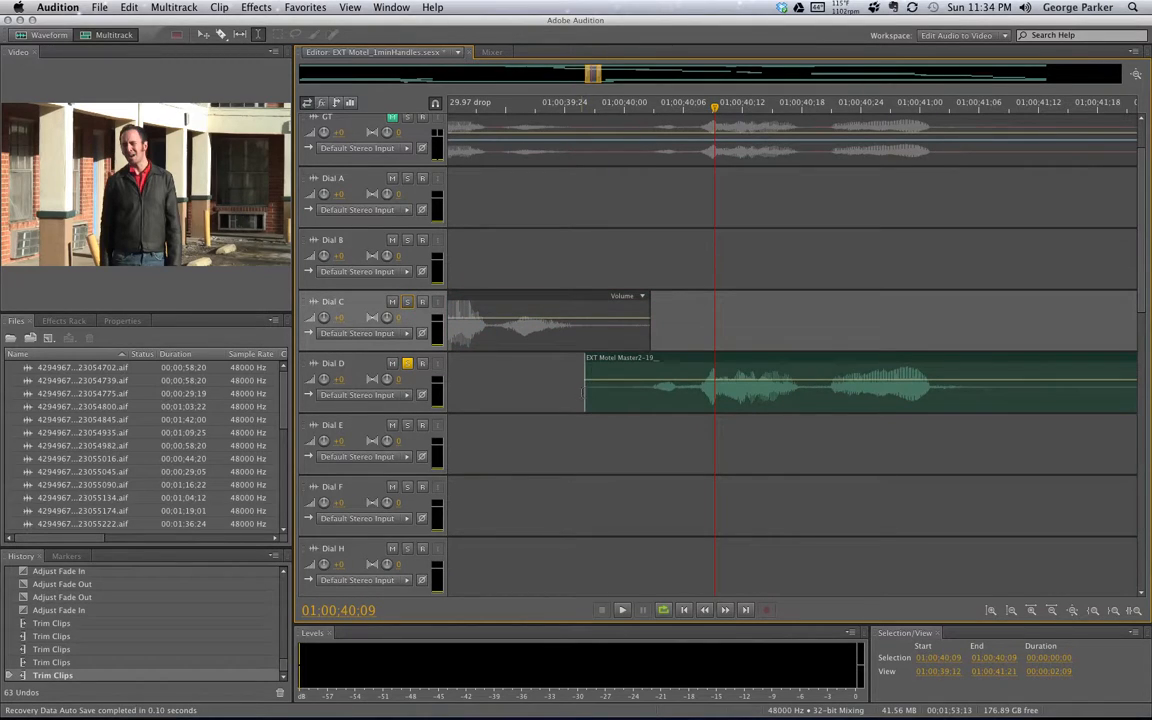
left_click_drag(584, 392, 637, 390)
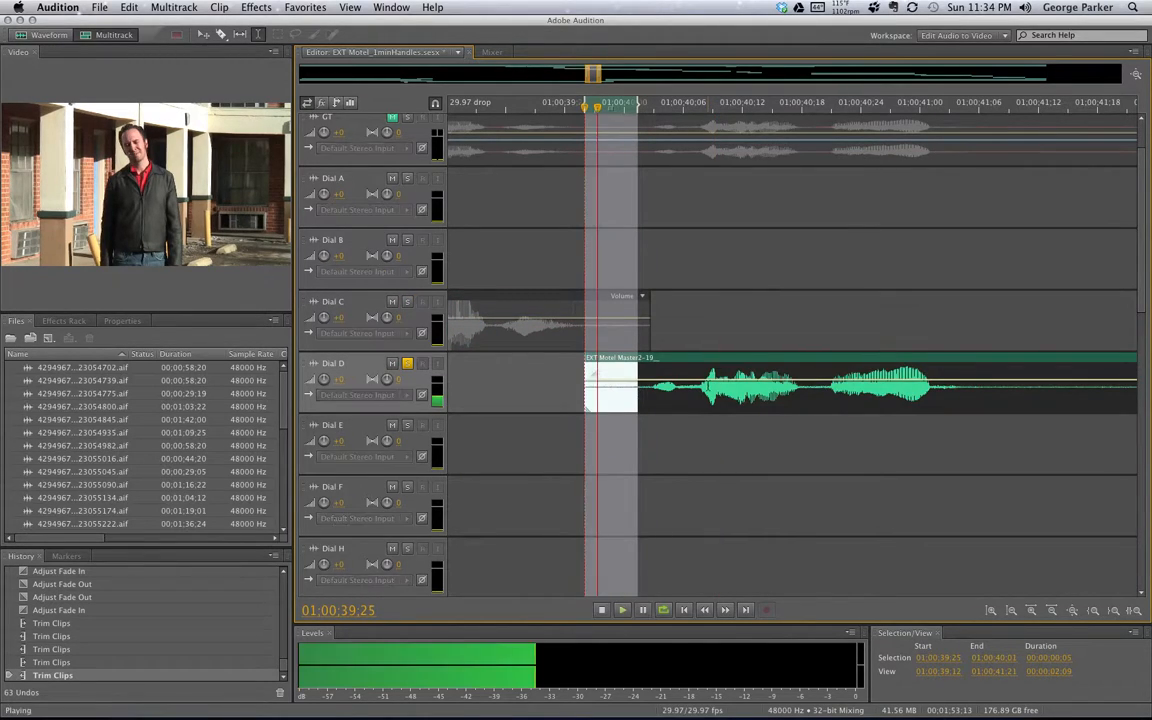
key("space")
left_click(657, 436)
left_click_drag(588, 397, 624, 395)
key("space")
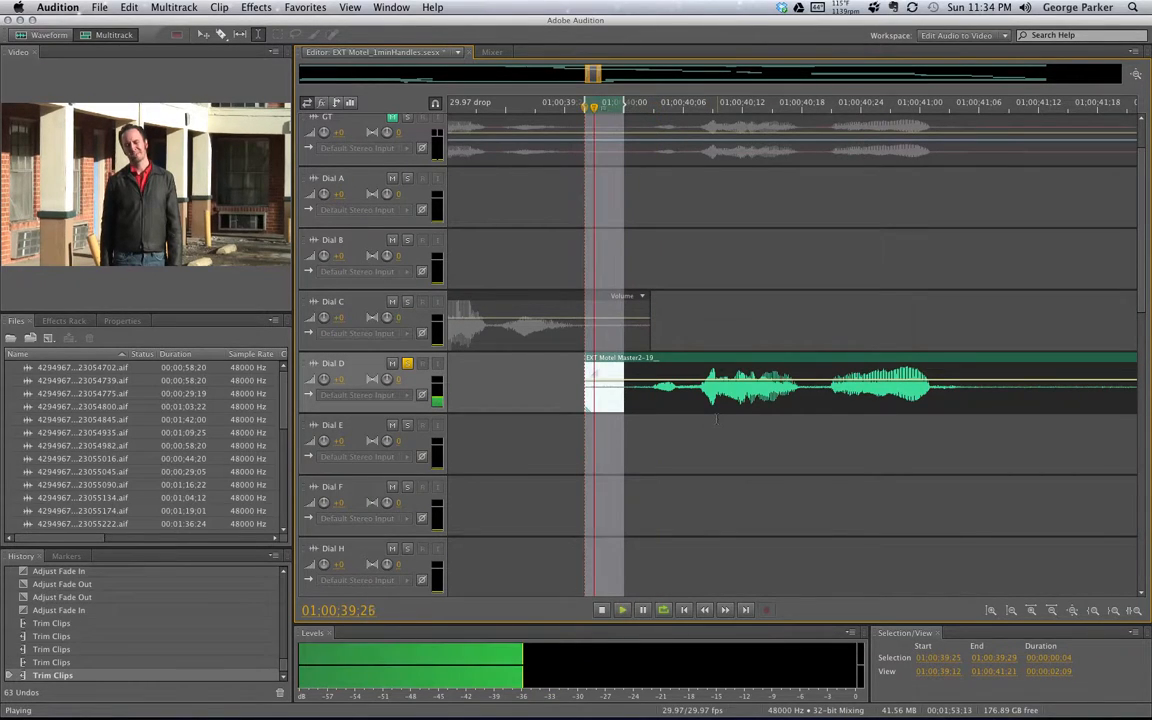
key("space")
left_click(673, 433)
Loop-play a slightly later range at Dial D's start near 01:00:40;05, then reselect Dial C
left_click(673, 433)
left_click_drag(596, 391, 628, 392)
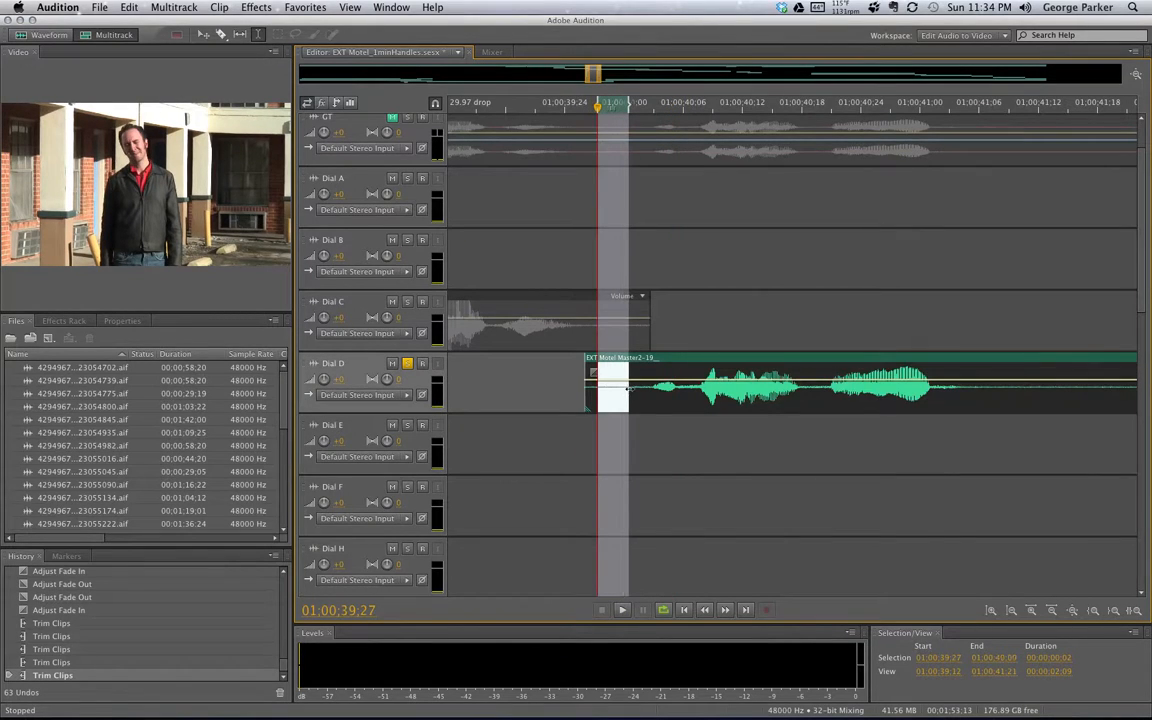
key("space")
key("space")
left_click(667, 440)
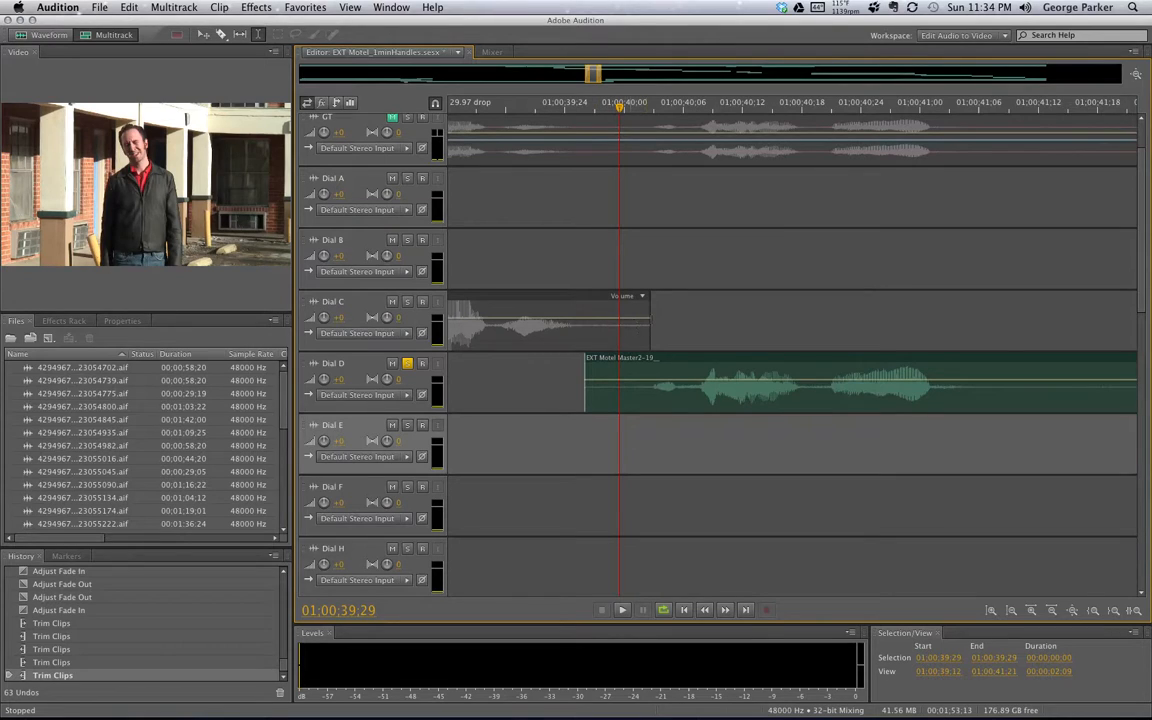
left_click(656, 320)
left_click(633, 318)
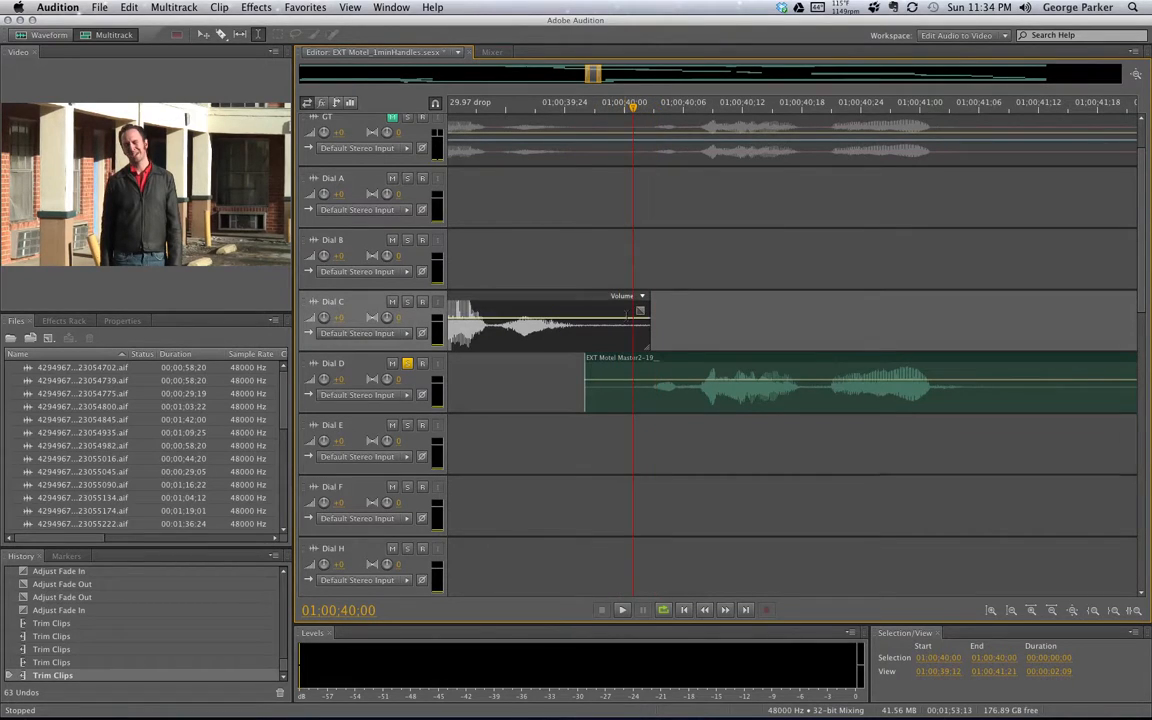
Fade out Dial C's tail, start Dial D slightly later, unsolo it, and fade it in
left_click_drag(640, 310, 595, 300)
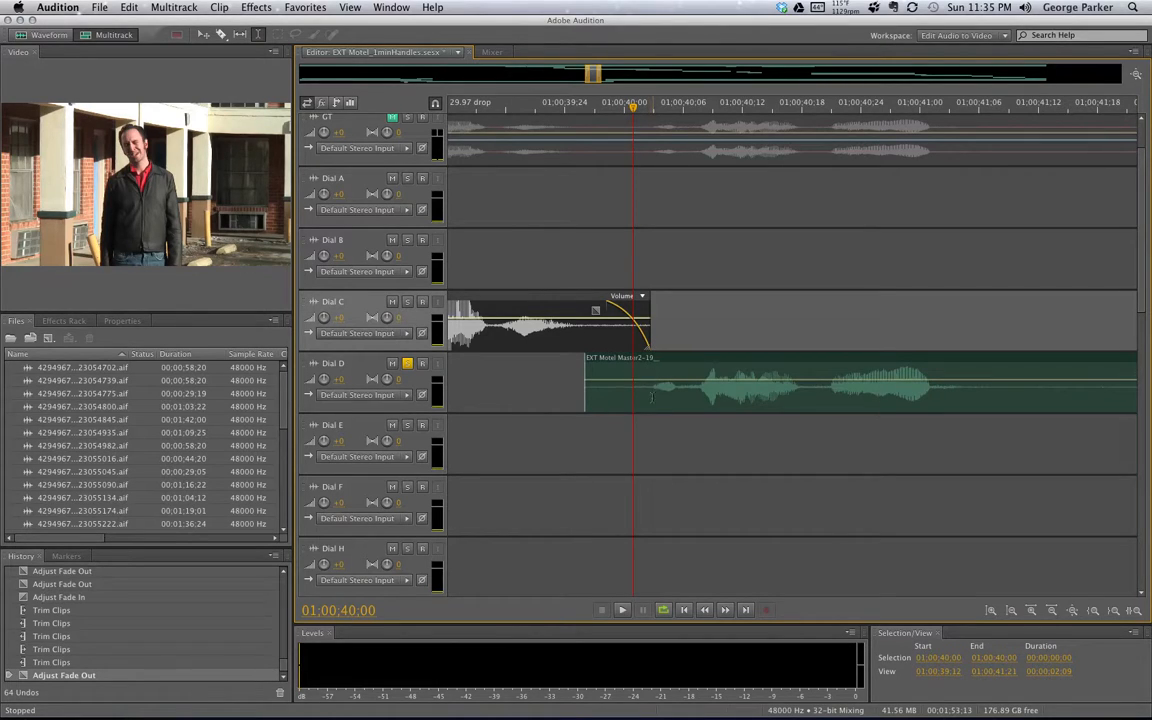
left_click_drag(584, 392, 606, 322)
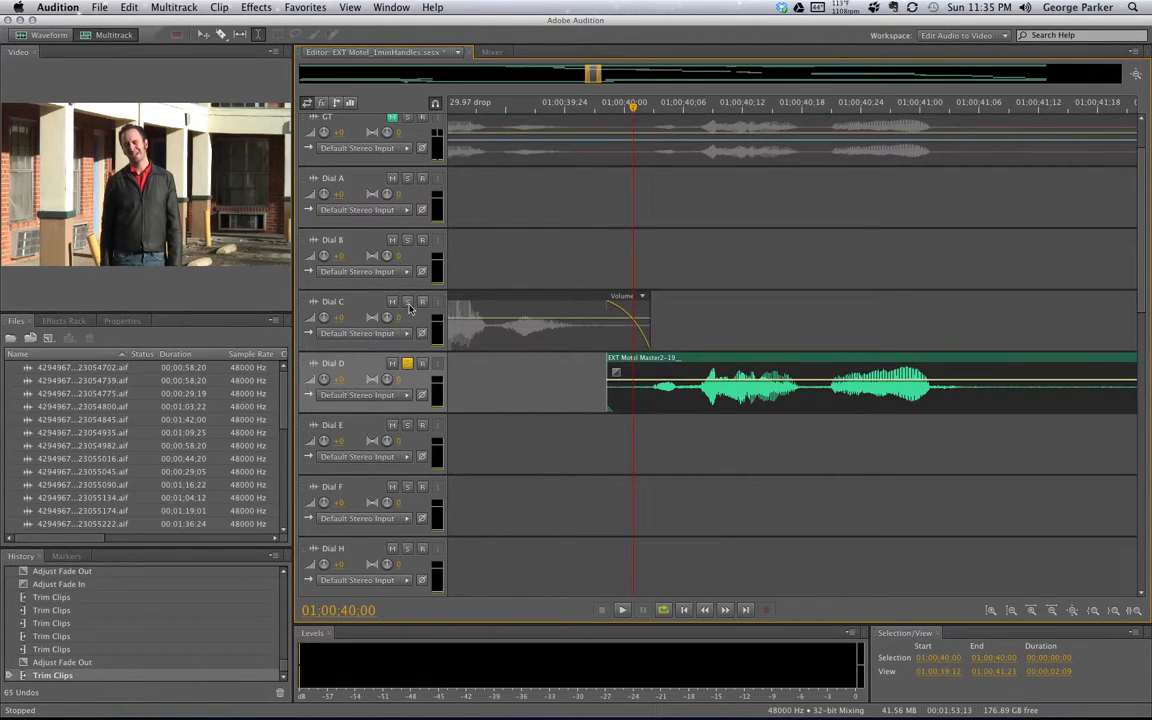
left_click(407, 365)
mouse_move(607, 386)
left_mouse_down()
mouse_move(589, 388)
mouse_move(607, 389)
left_mouse_up()
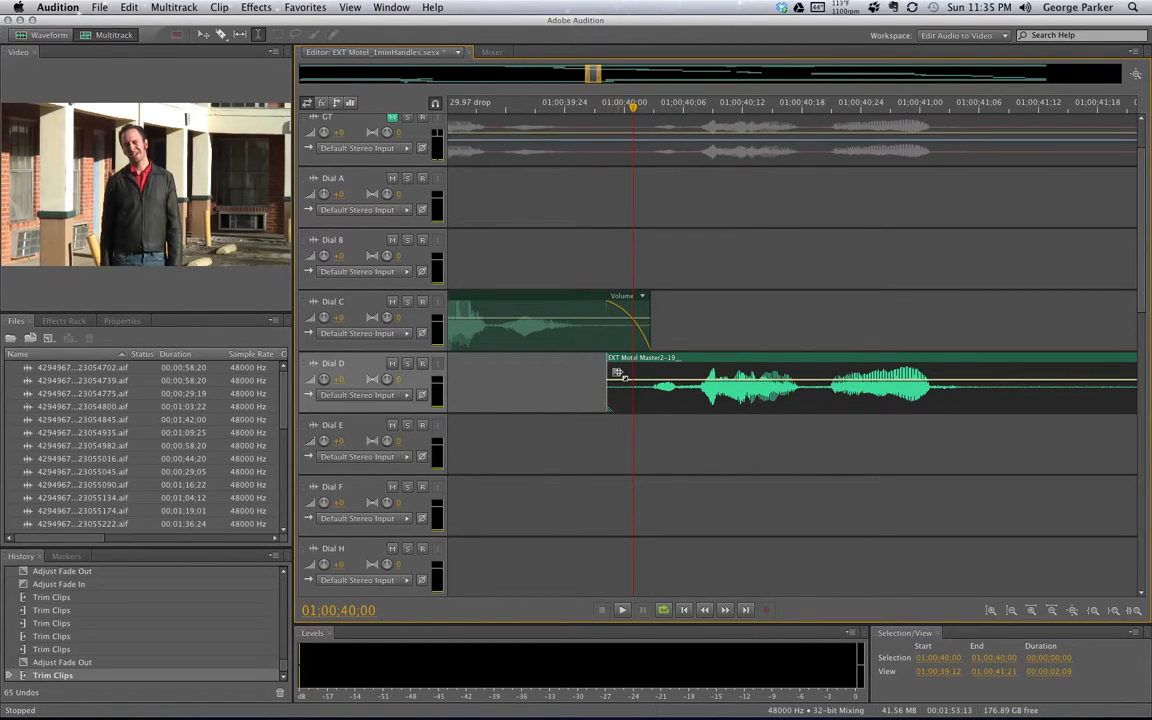
left_click_drag(632, 372, 660, 358)
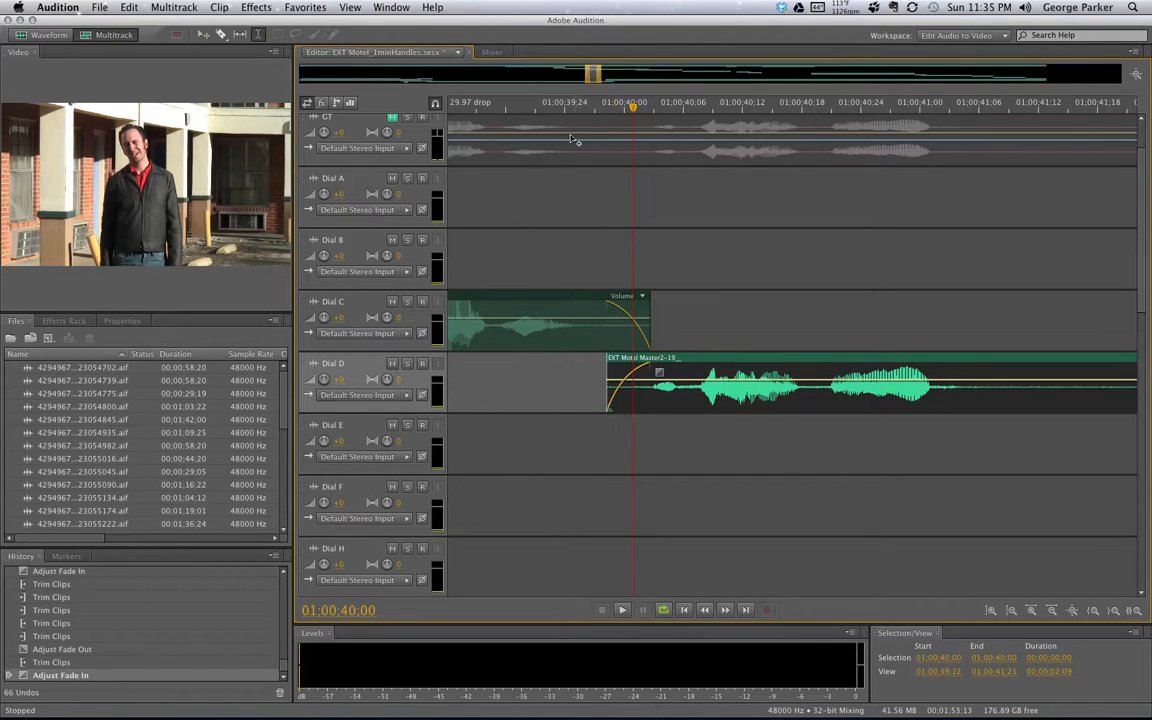
Play a selection spanning the Dial C–D crossfade near 01:00:40
left_click_drag(508, 500, 827, 120)
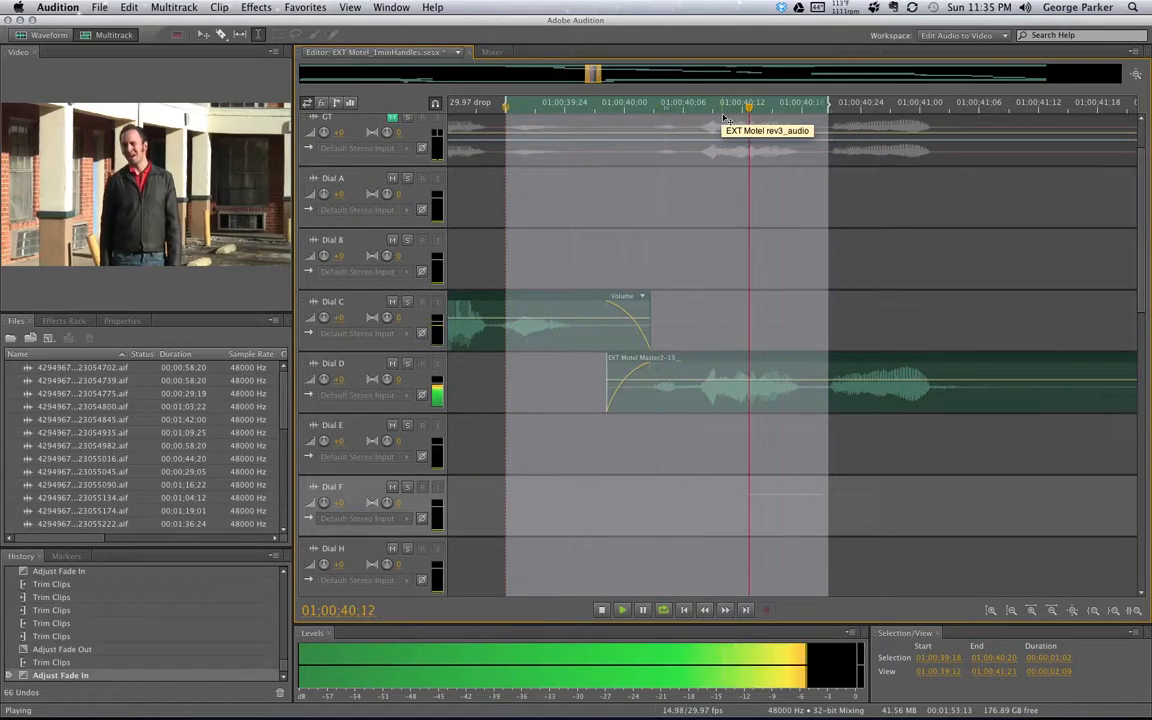
key("space")
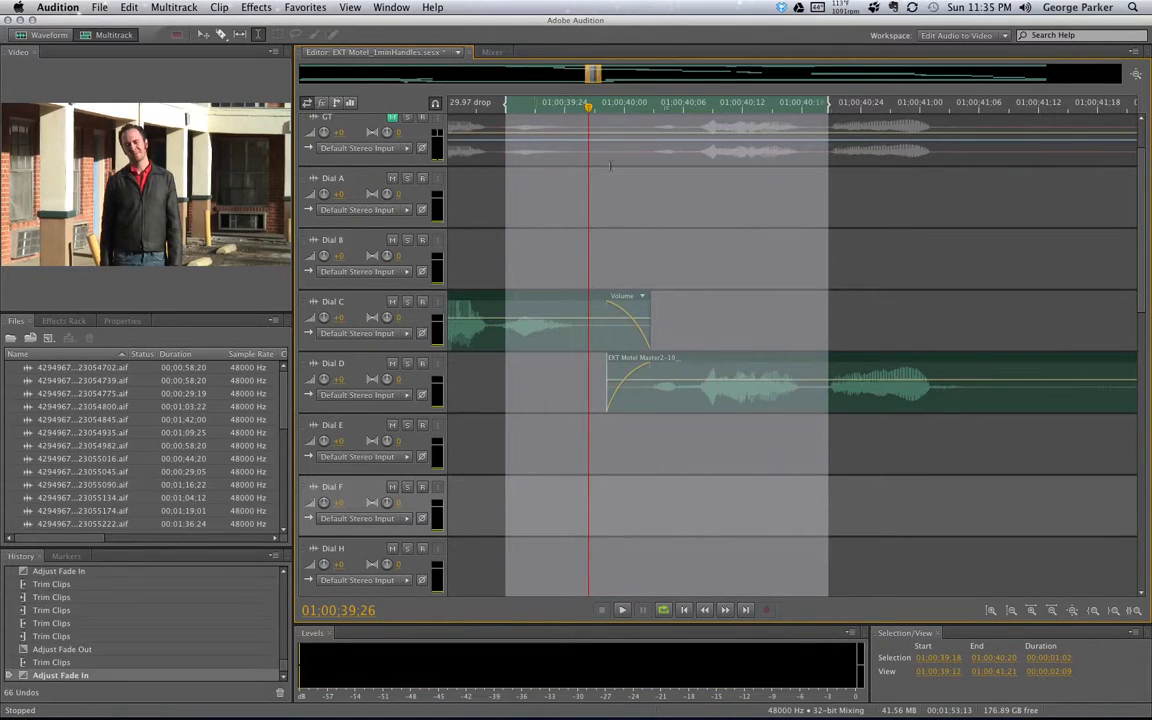
left_click(890, 220)
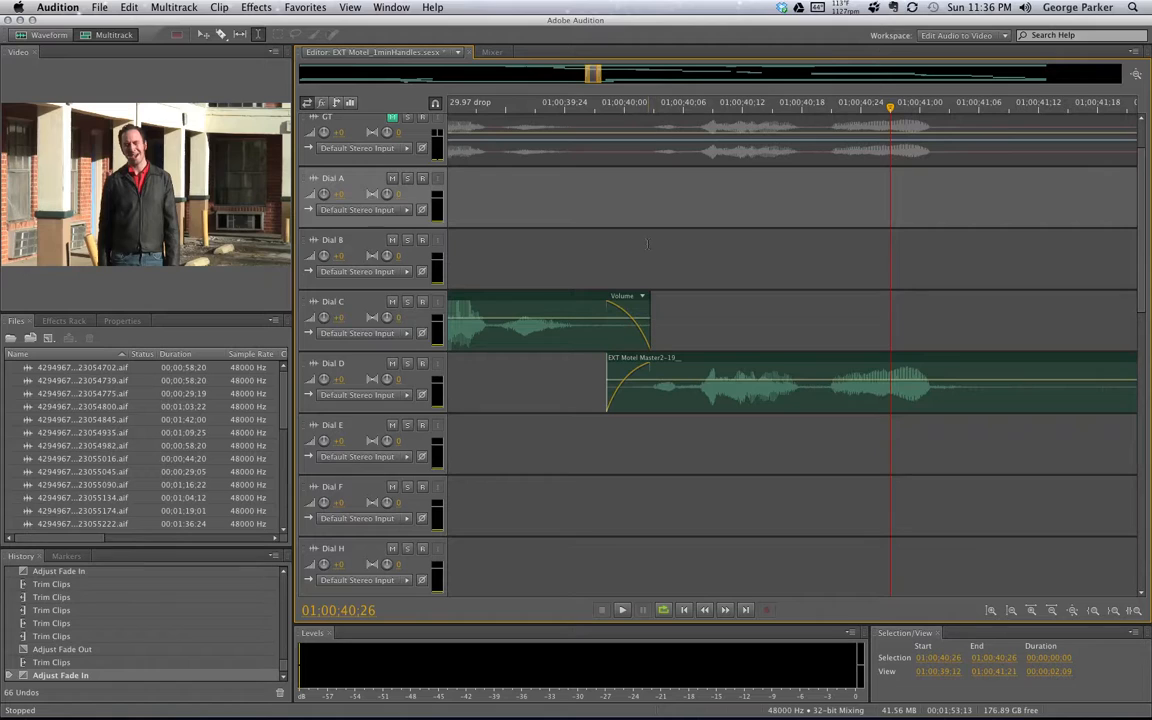
Scroll the timeline to about 01:00:46–01:00:48, where Dial D and Dial E overlap
left_click_drag(593, 73, 635, 80)
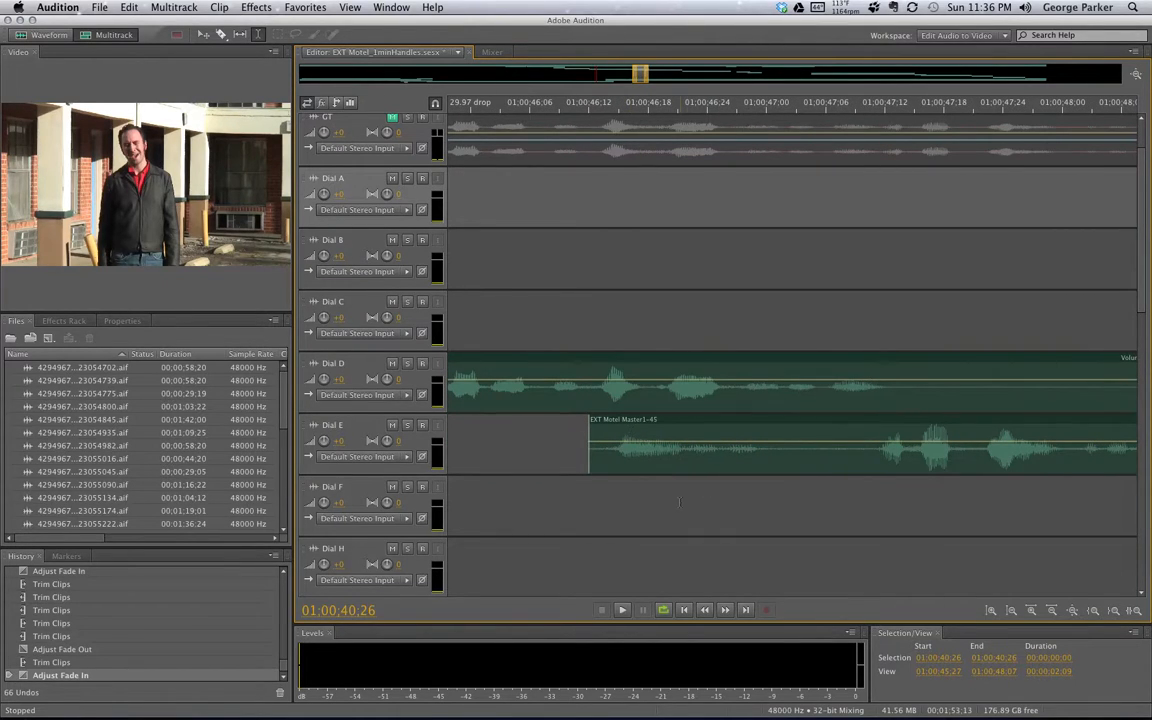
Start the Dial E clip later and pull Dial D's end back over Dial E's start
left_click_drag(590, 460, 604, 462)
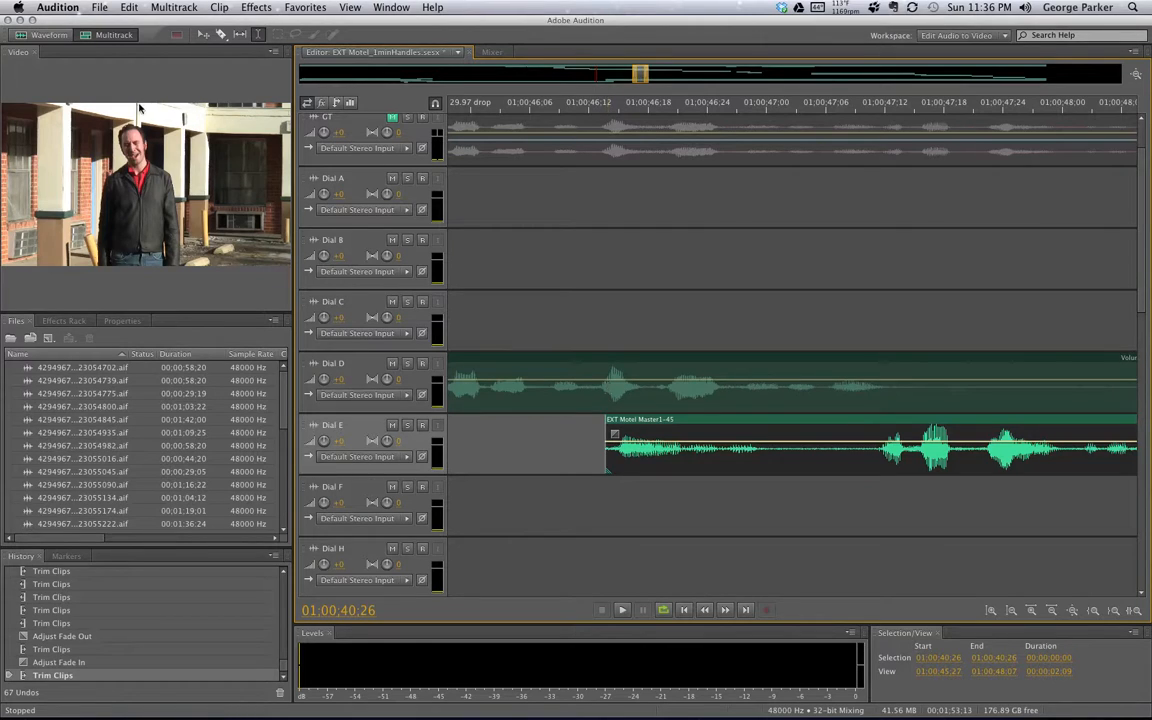
left_click_drag(638, 75, 646, 76)
left_click_drag(887, 402, 620, 405)
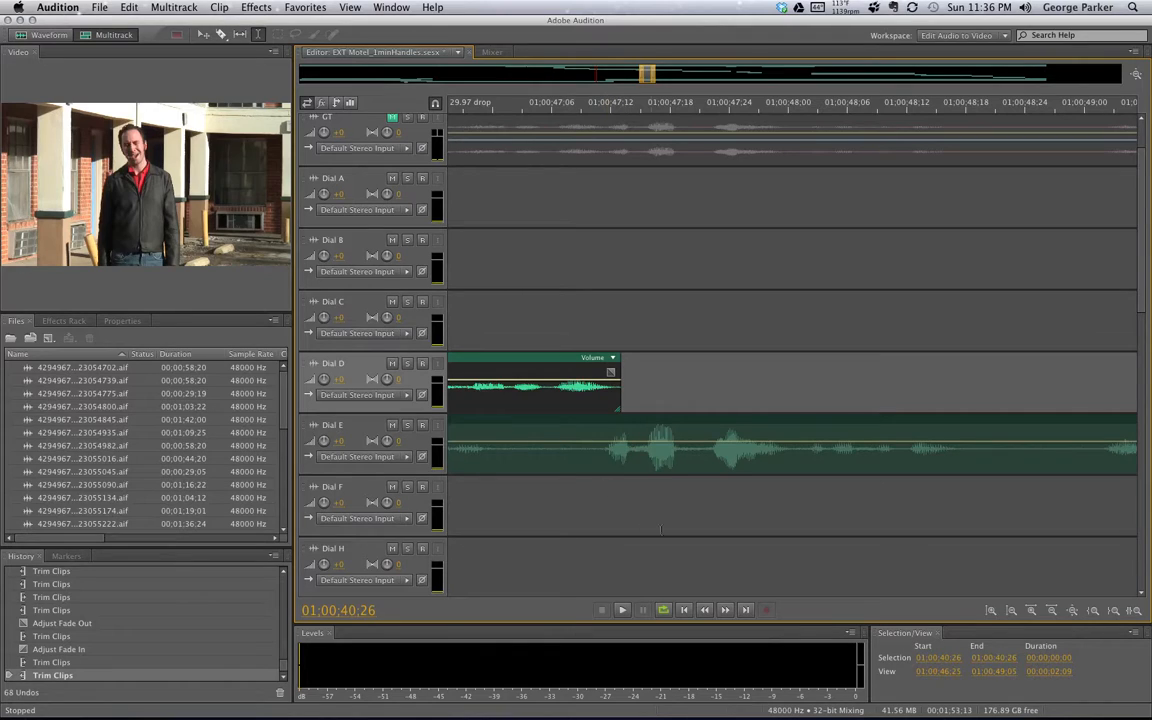
left_click_drag(647, 76, 637, 94)
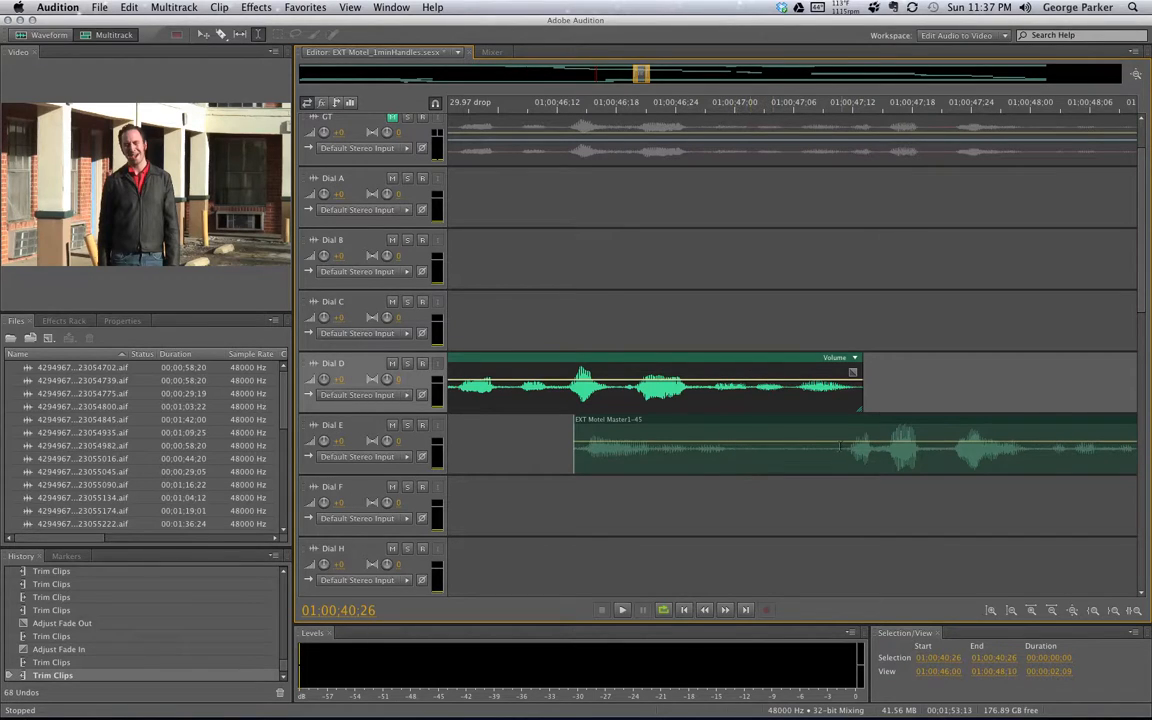
Solo Dial E and audition the stretch from 47:00 to 47:08
left_click(768, 460)
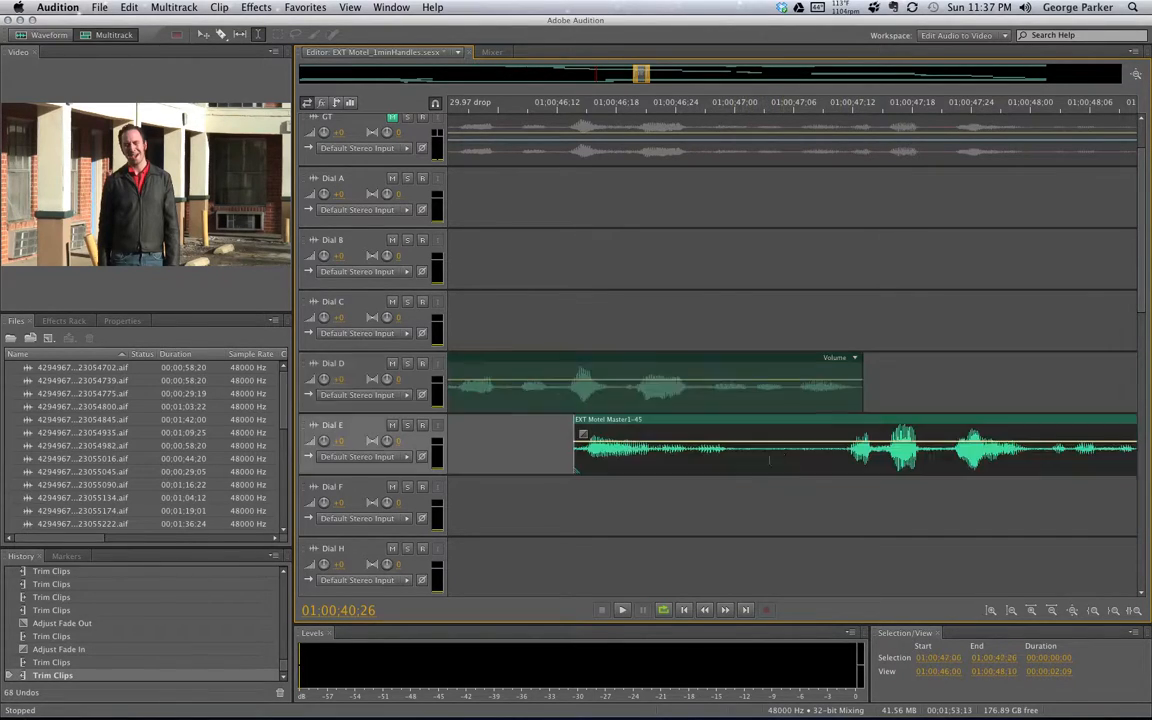
left_click(818, 459, "shift")
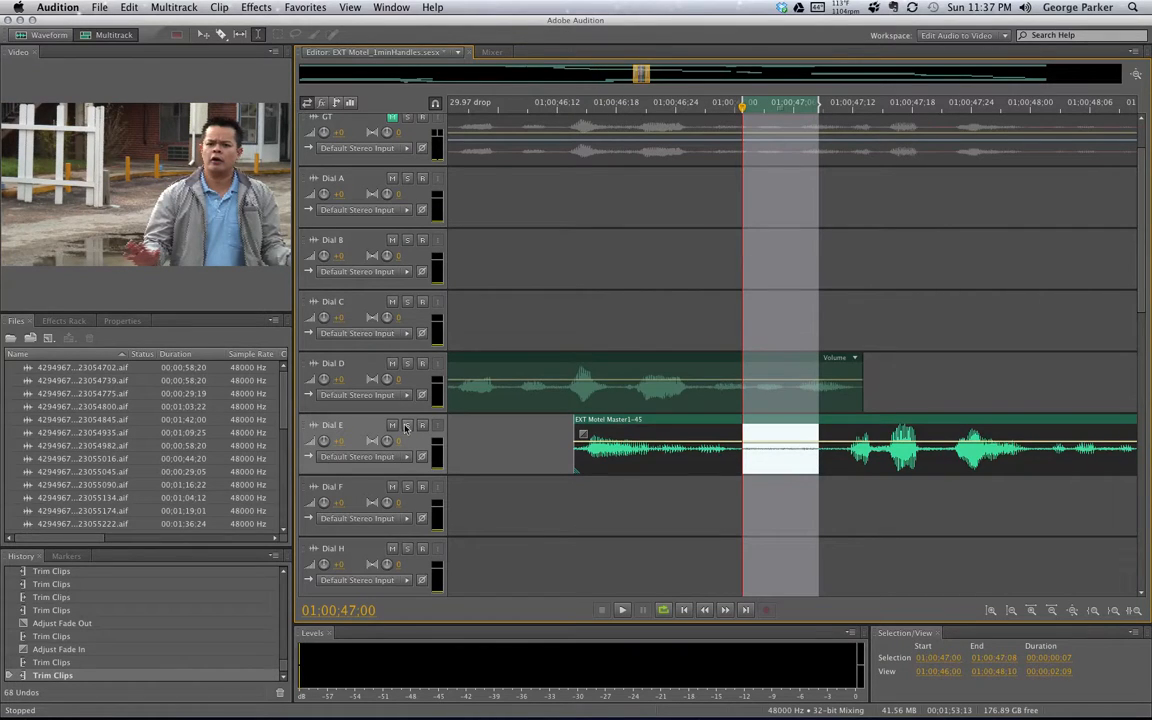
left_click(407, 425)
key("space")
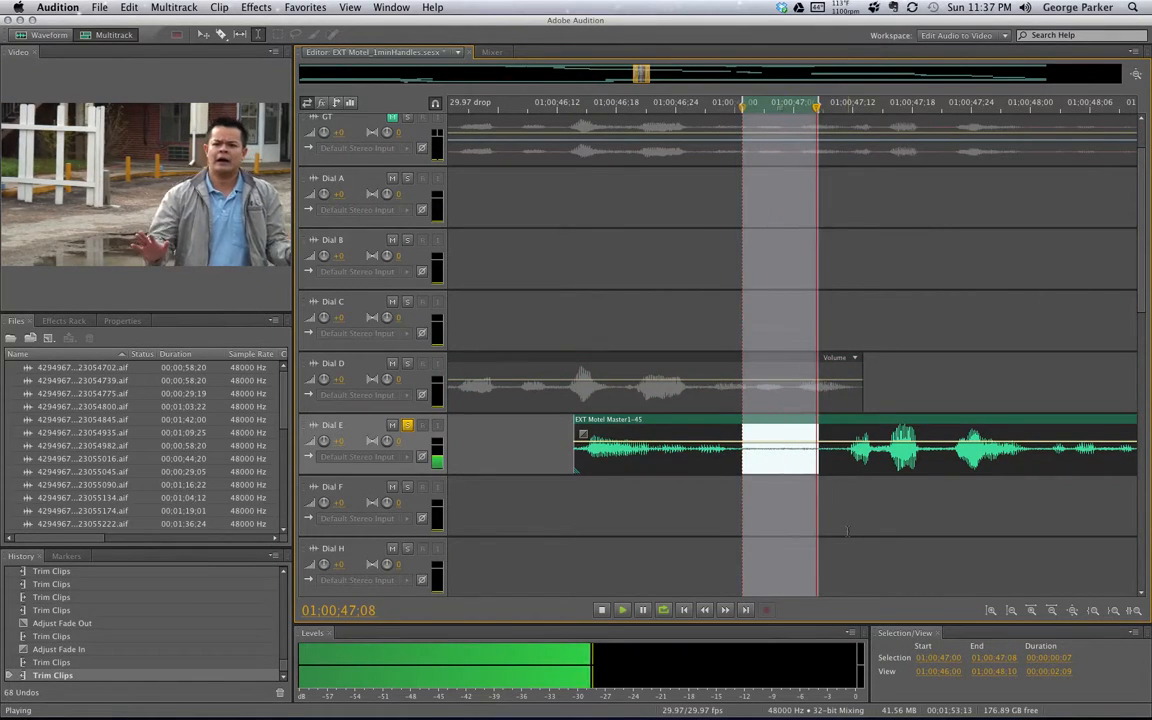
left_click(849, 531)
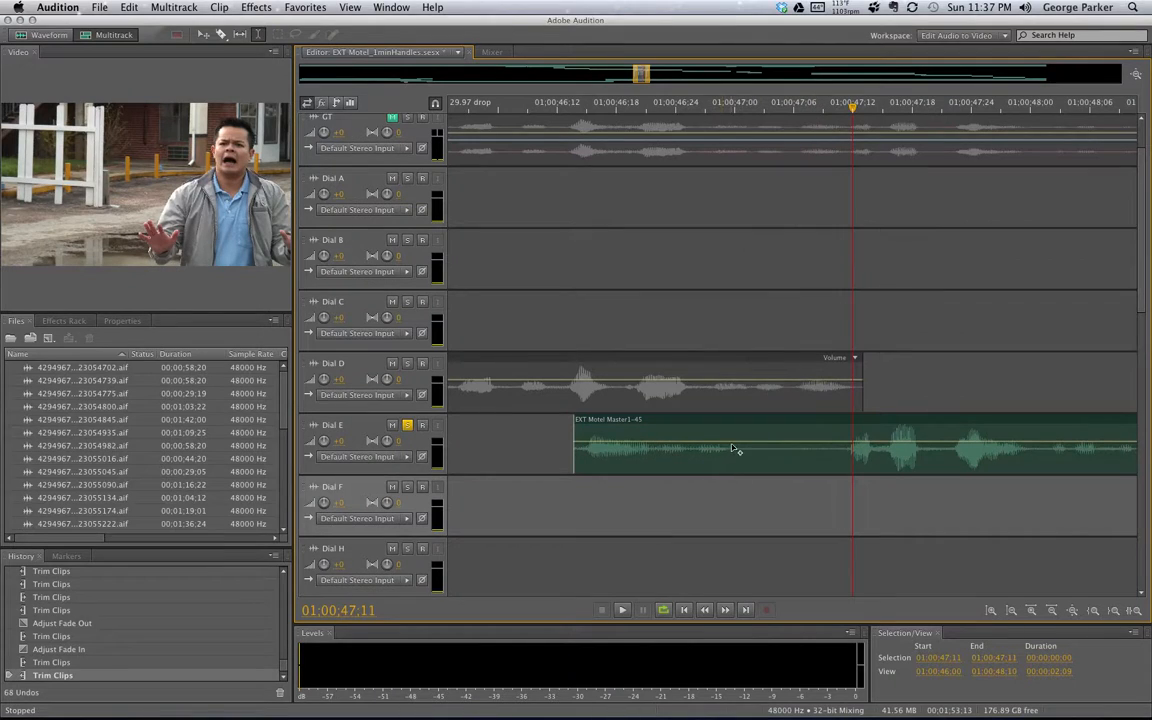
Lift 01:00:46:29–01:00:47:11 out of the Dial E clip, leaving a gap
left_click(735, 451, "shift")
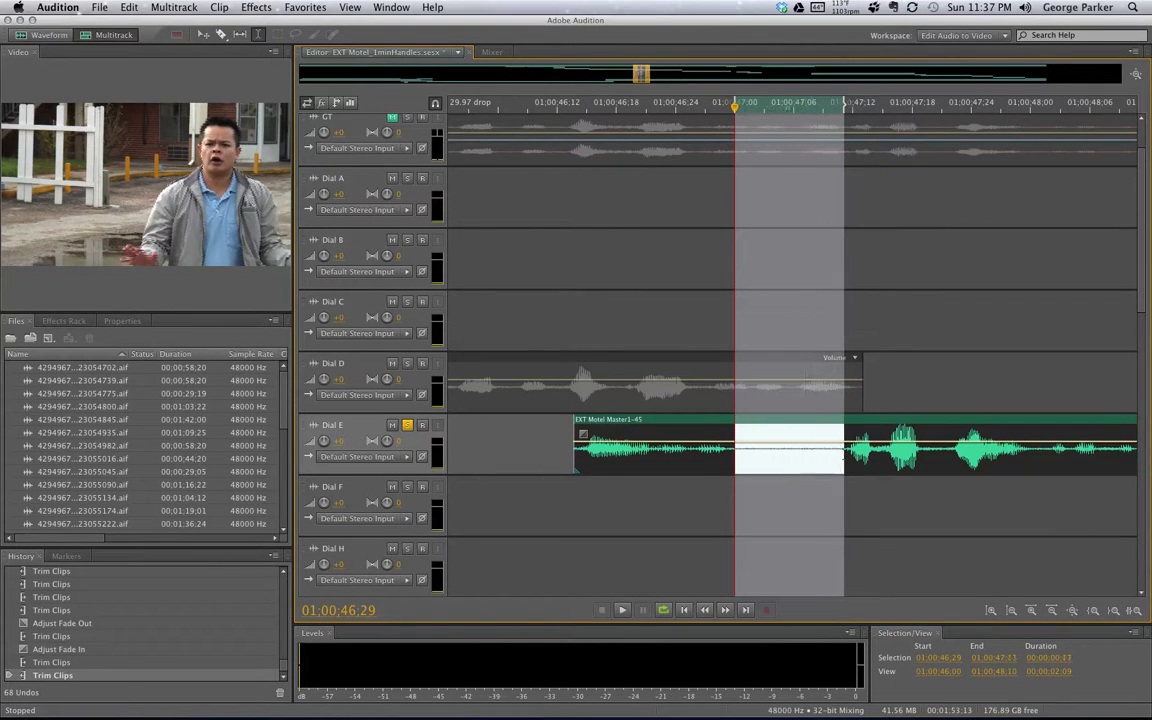
key("space")
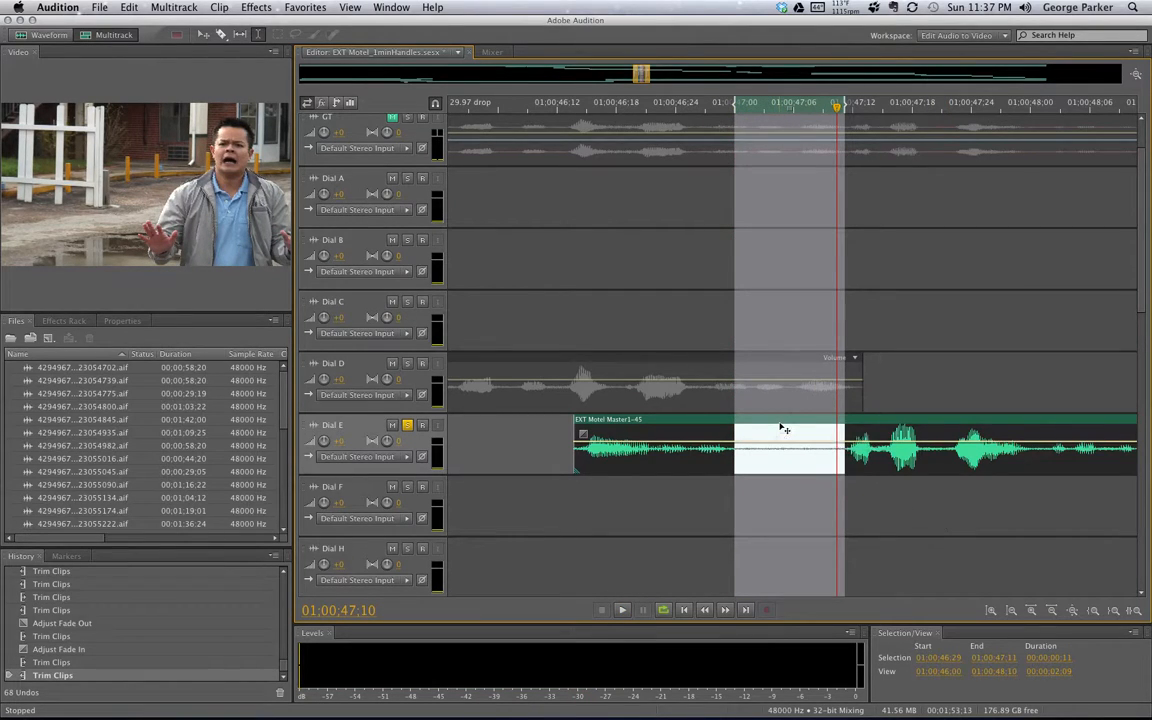
key("Delete")
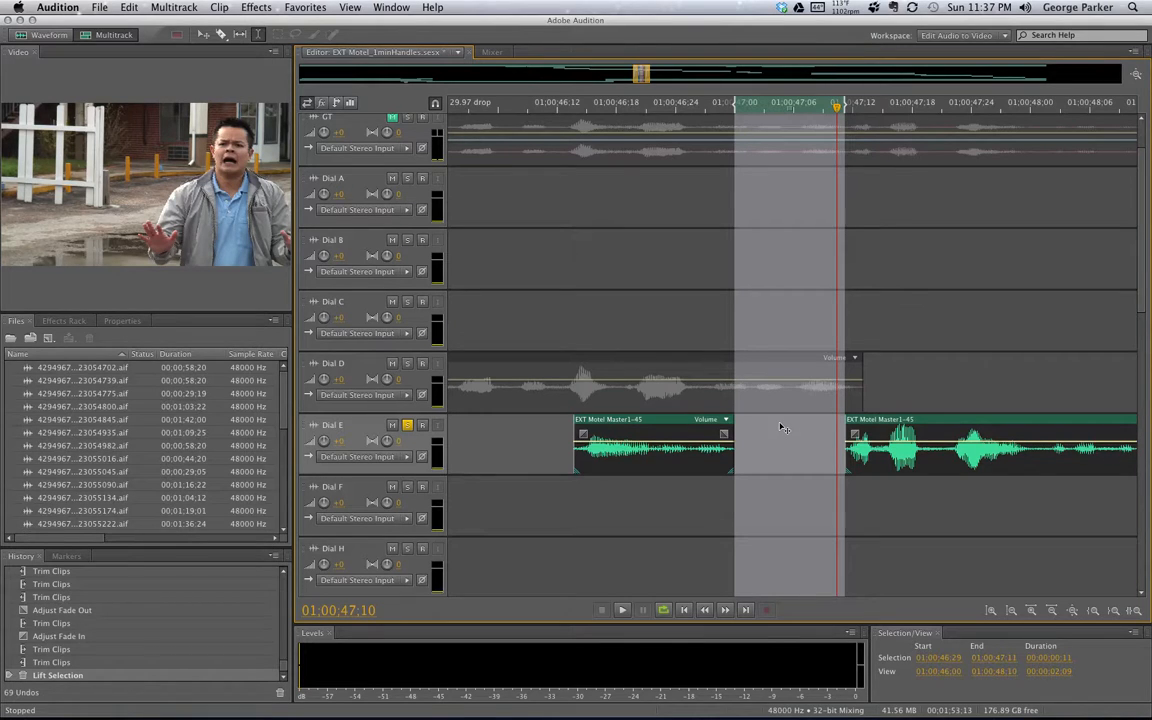
left_click(852, 502)
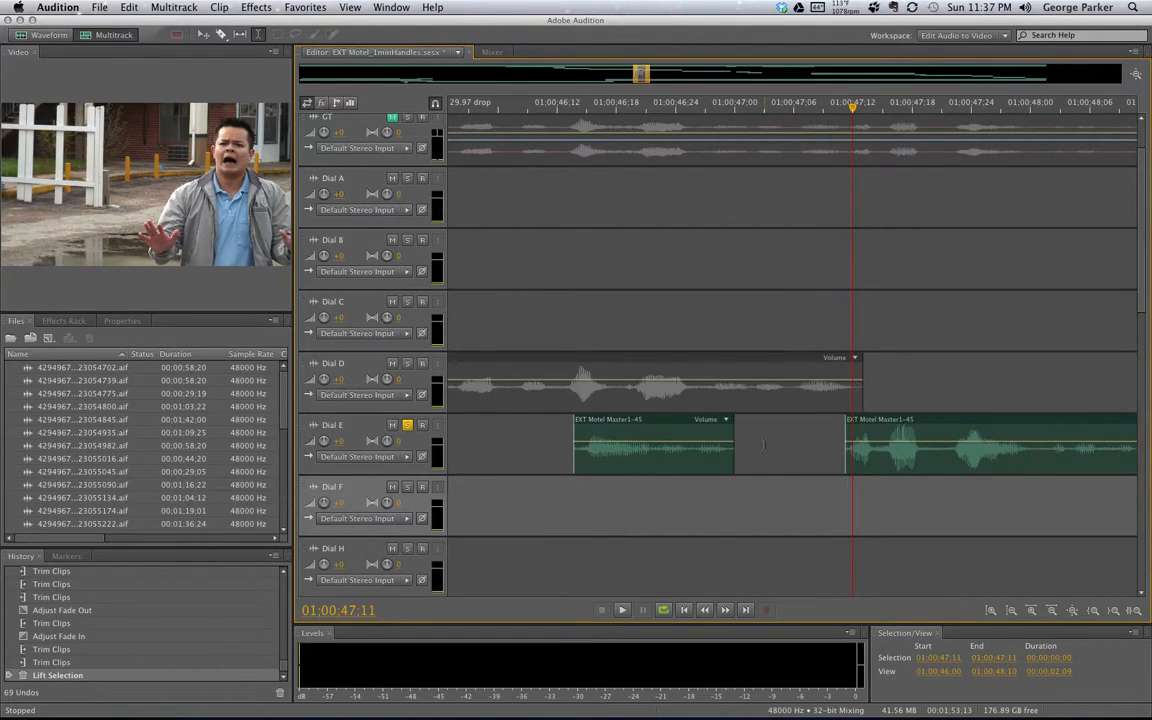
Extend the first Dial E clip's end, start the second earlier, and play 46:09–47:17
left_click(725, 440)
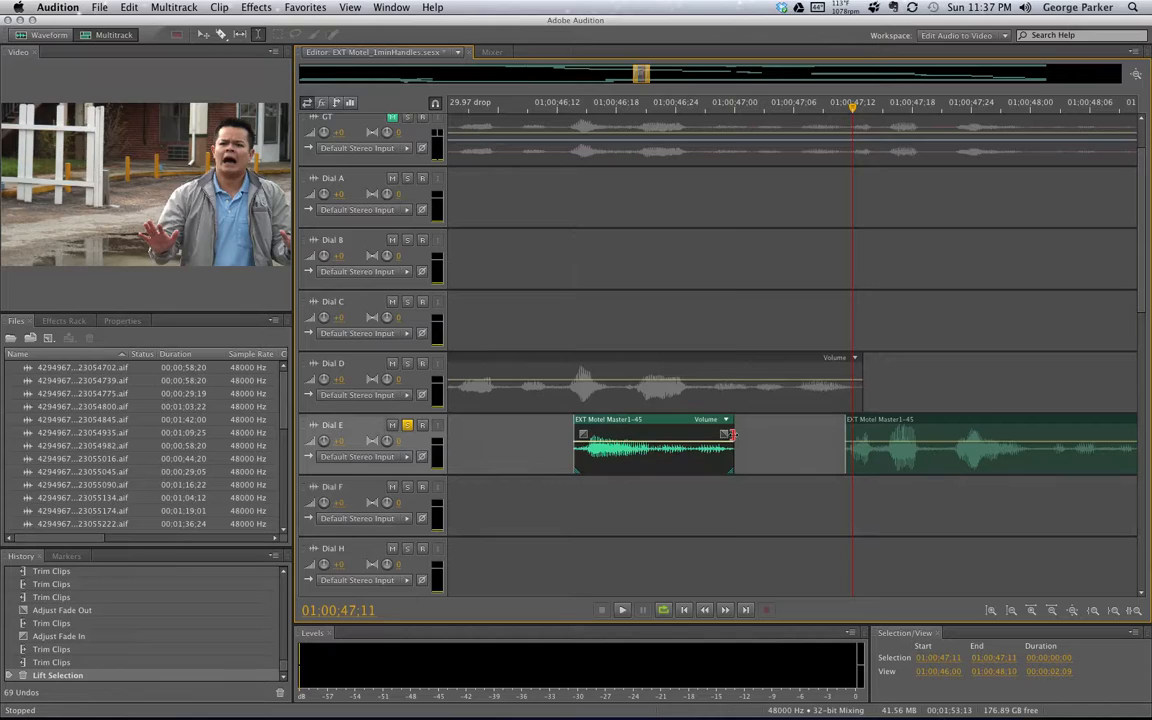
mouse_move(726, 434)
left_mouse_down()
mouse_move(754, 434)
mouse_move(734, 433)
left_mouse_up()
mouse_move(846, 433)
left_mouse_down()
mouse_move(836, 432)
mouse_move(857, 420)
left_mouse_up()
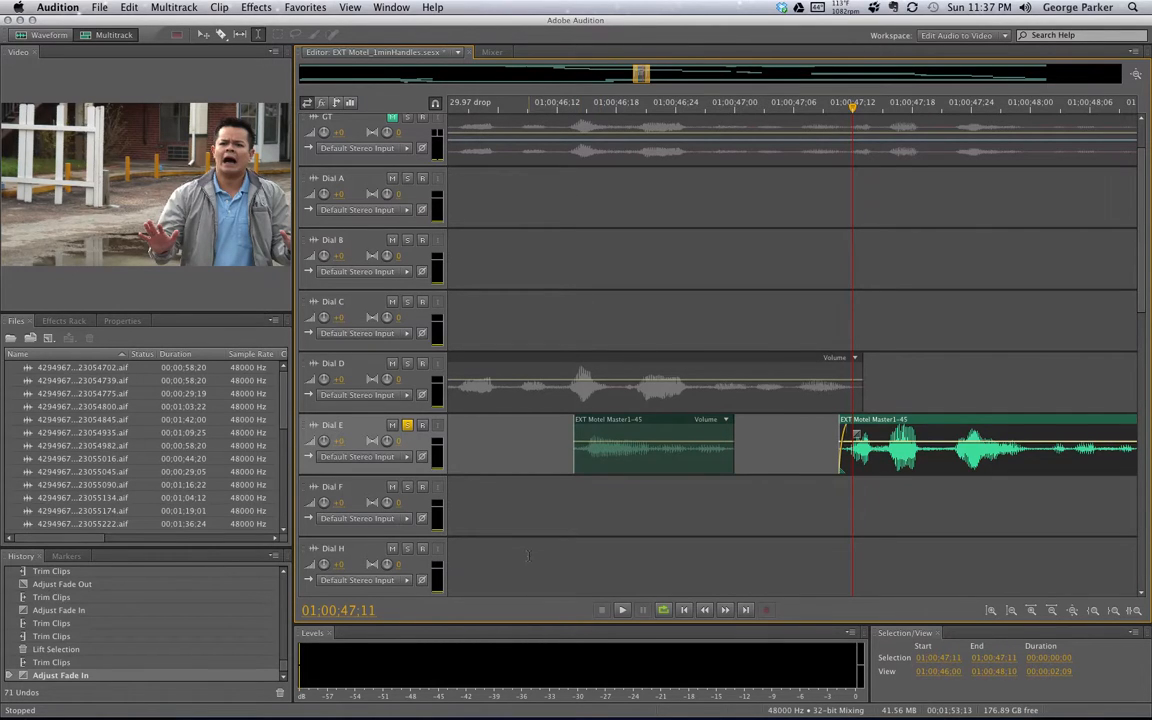
left_click_drag(528, 556, 903, 561)
key("space")
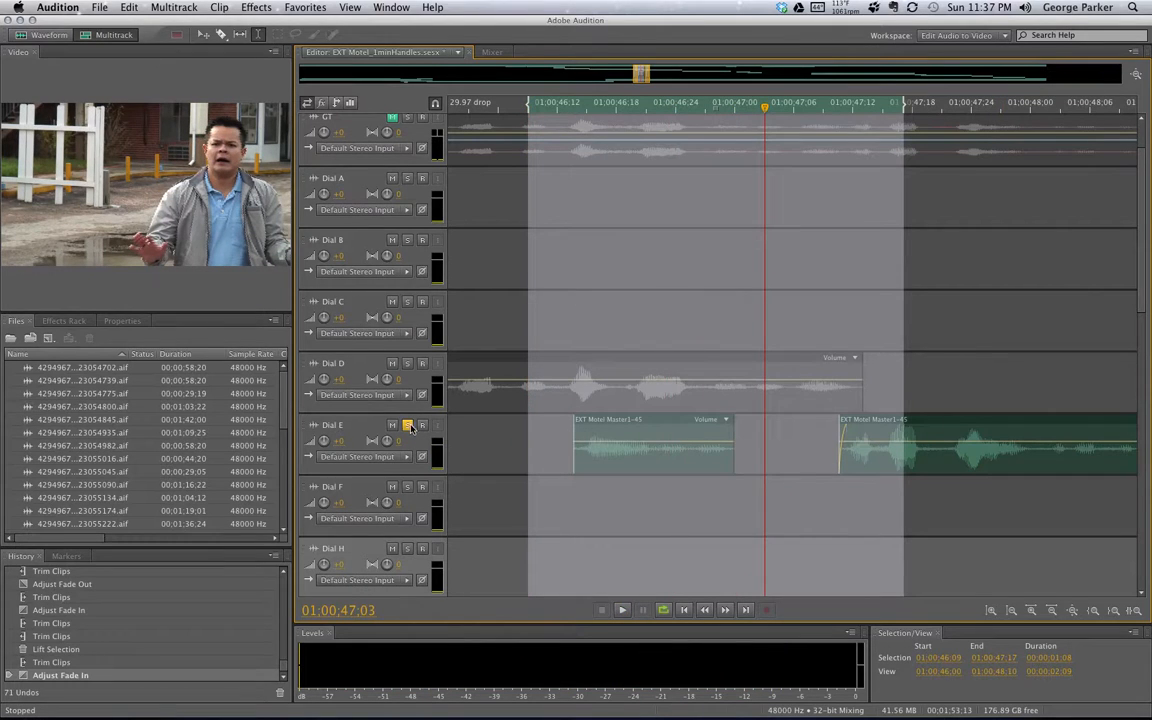
Unsolo Dial E and play the passage with all tracks, widening the selection to 45:26–48:08
left_click(407, 426)
key("space")
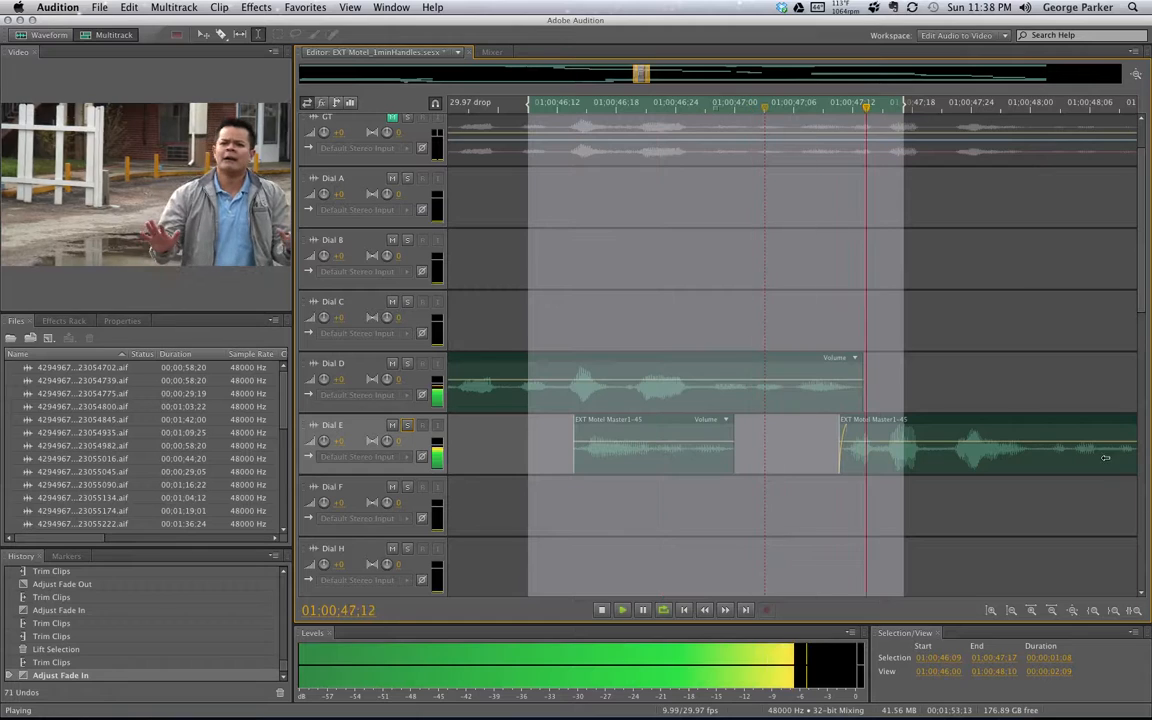
key("space")
left_click_drag(900, 124, 1111, 104)
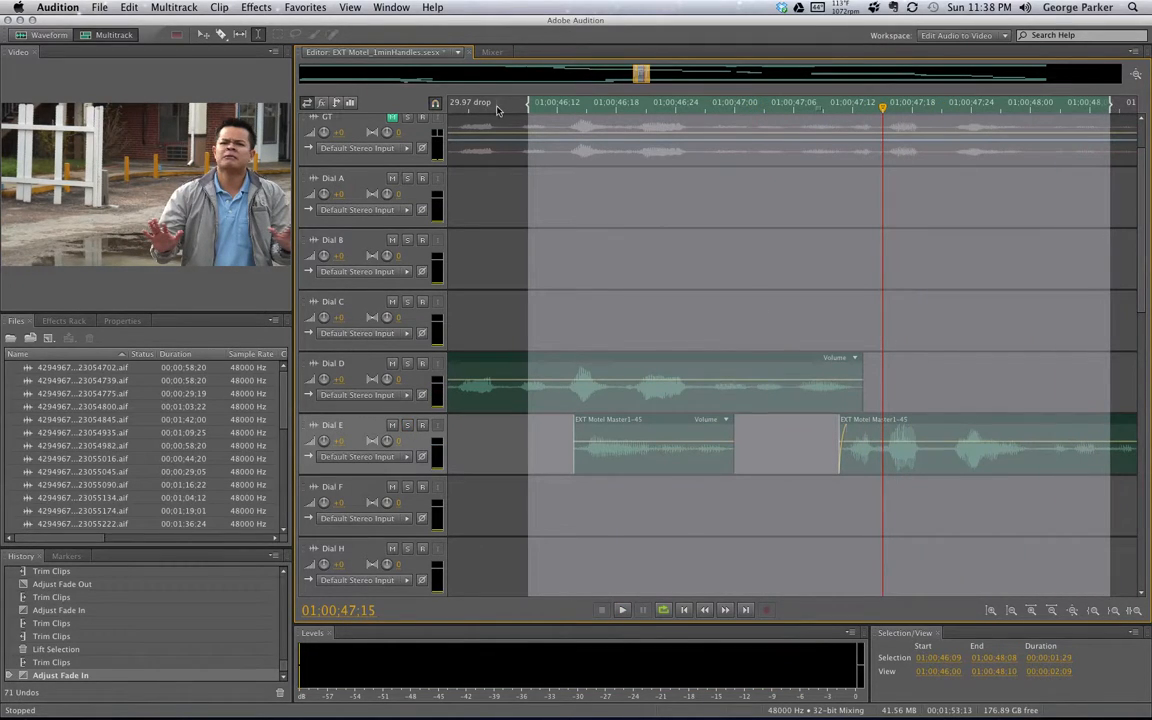
left_click_drag(528, 105, 447, 108)
key("space")
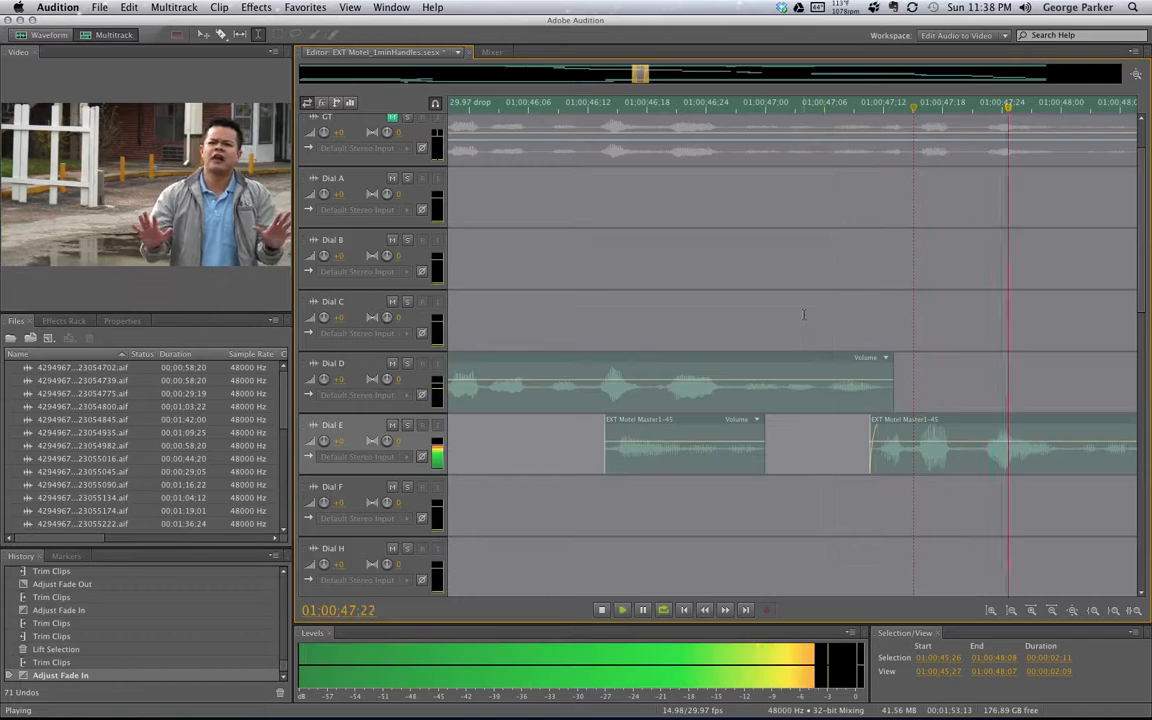
key("space")
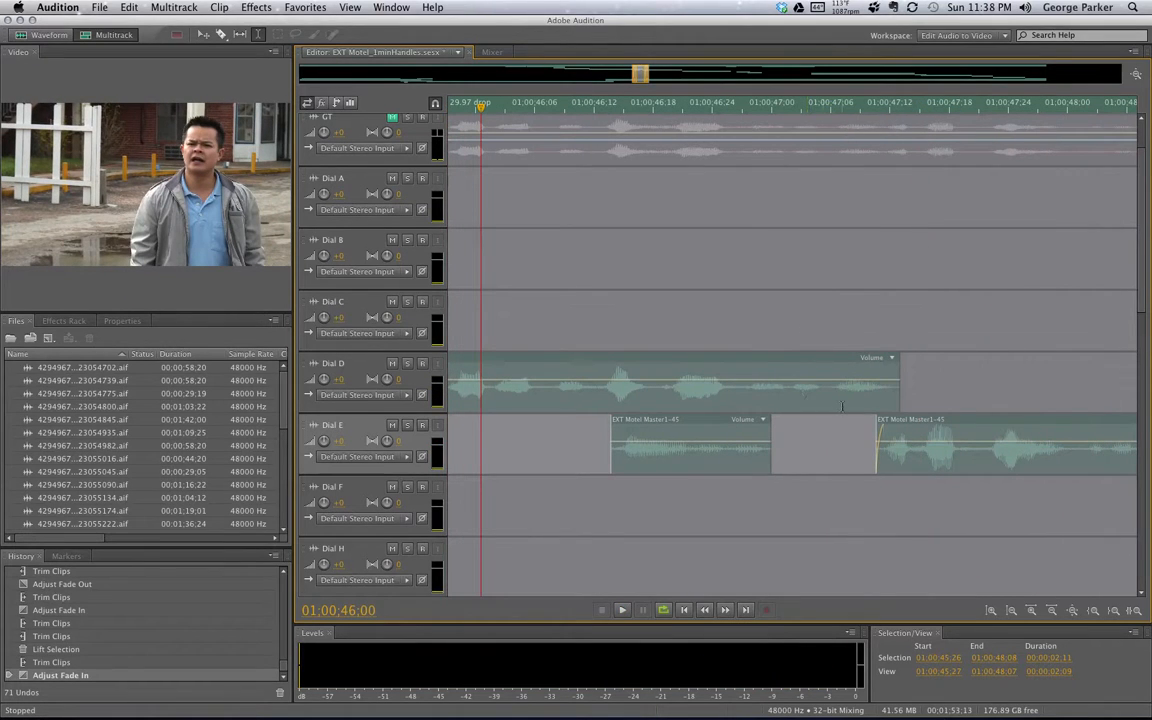
key("space")
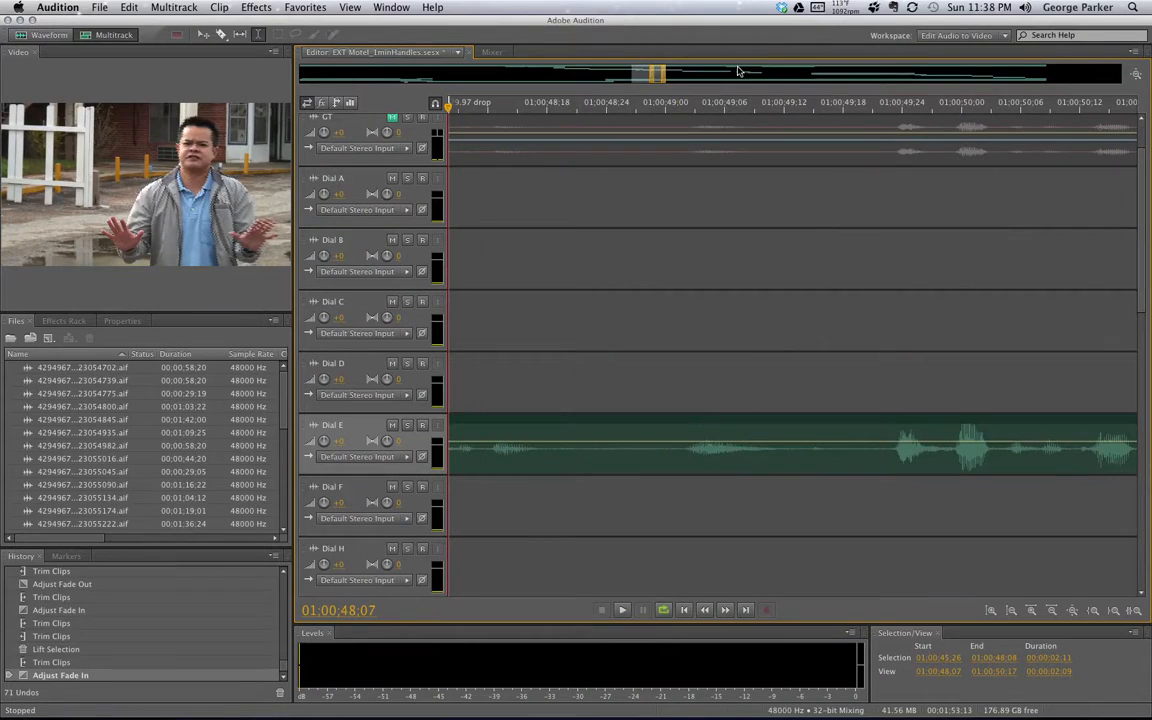
Clear the time selection and inspect the Dial D clip and both Dial E clips
left_click_drag(657, 77, 641, 77)
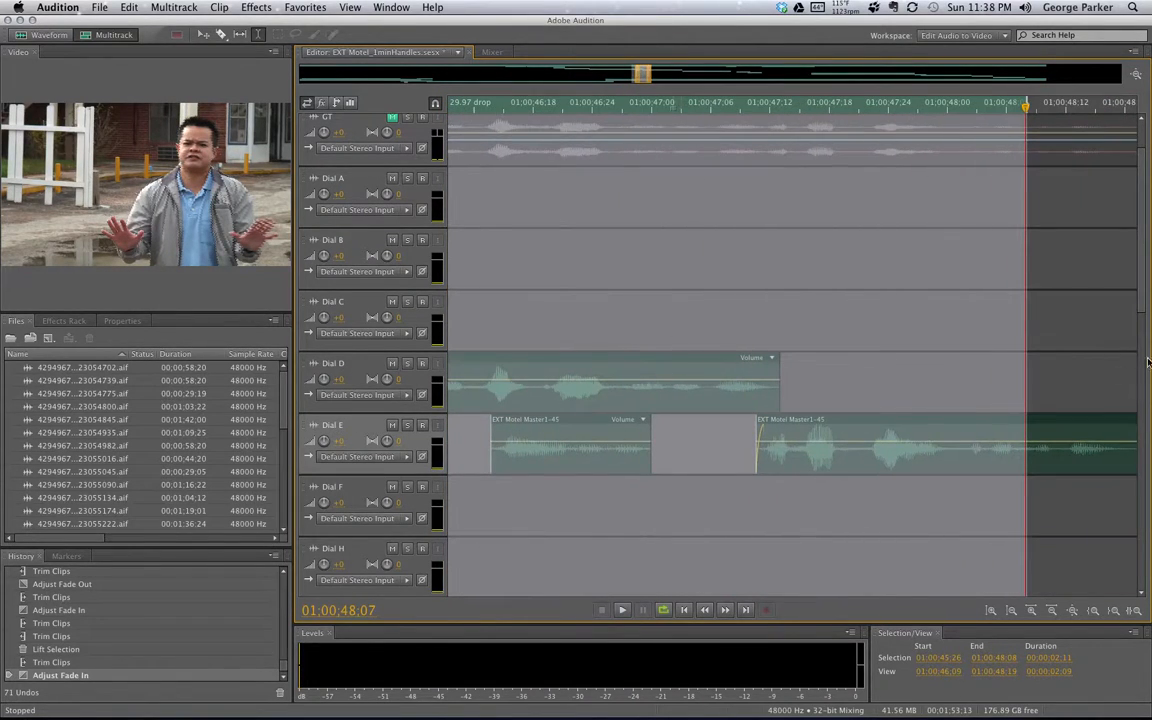
left_click(1081, 326)
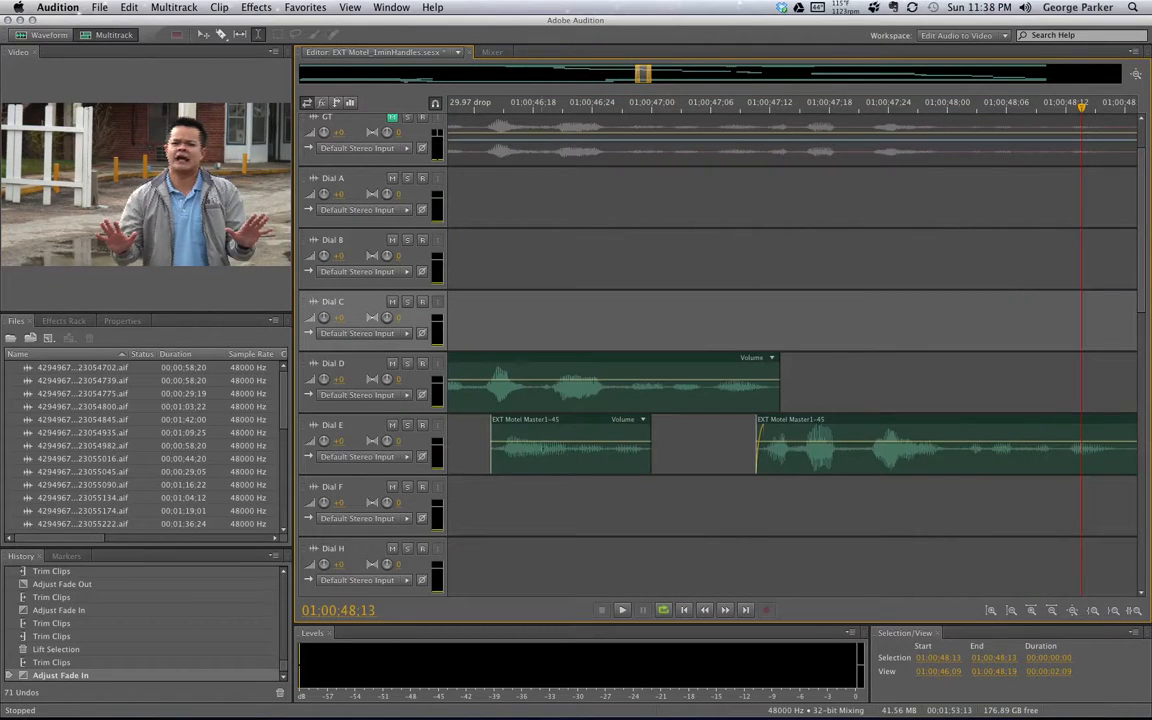
left_click(553, 433)
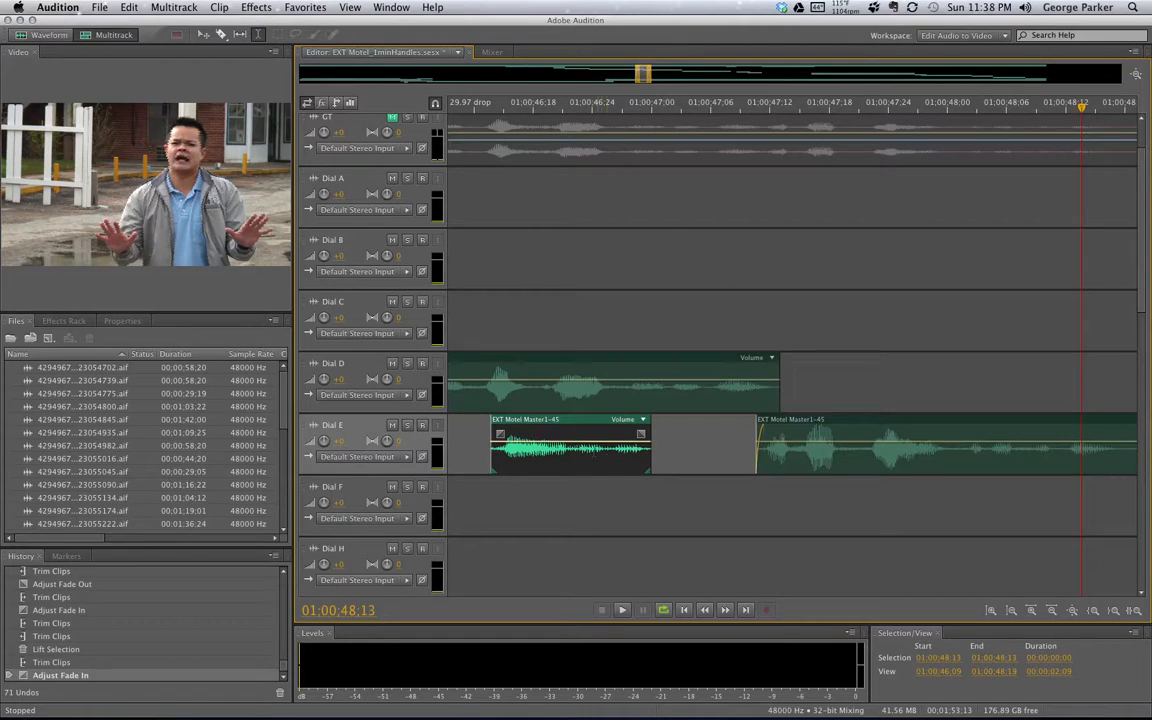
left_click(808, 384)
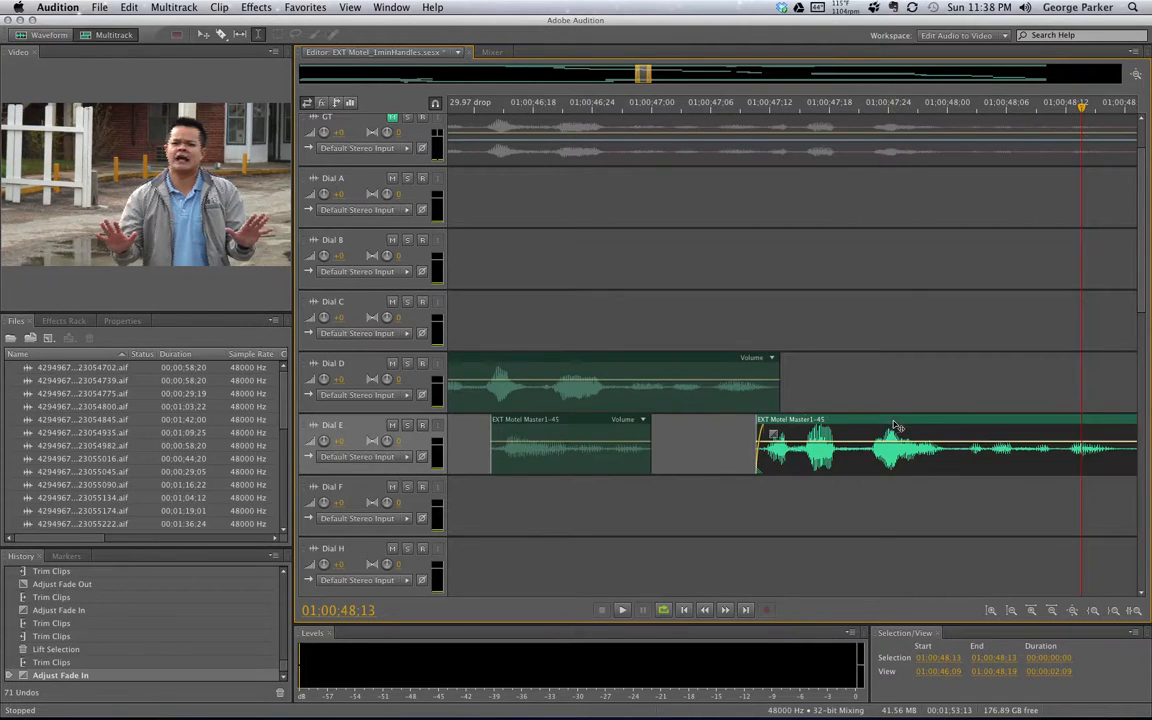
left_click(690, 366)
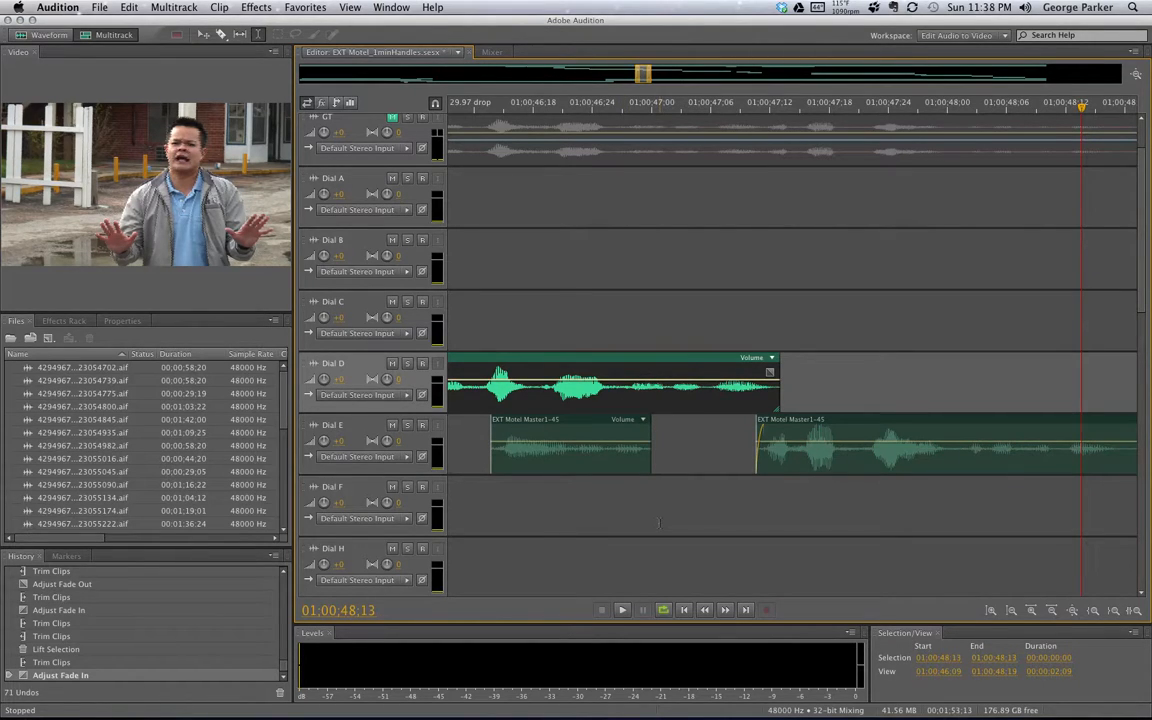
left_click(578, 425)
left_click(756, 422)
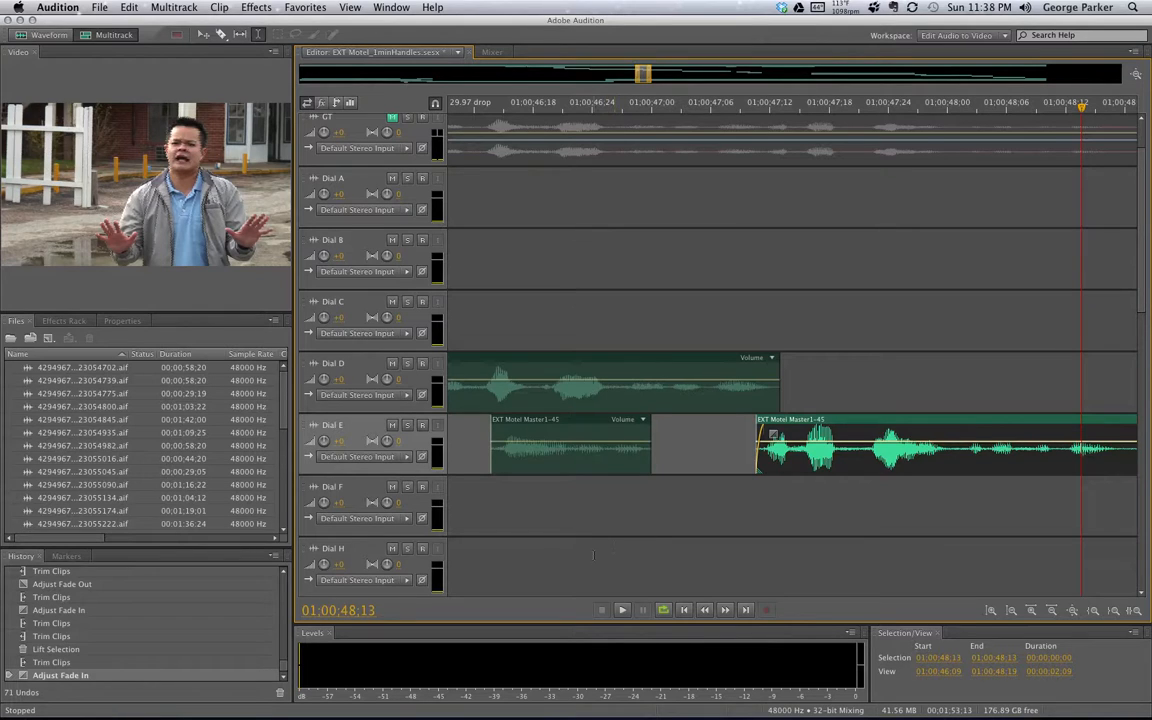
left_click(578, 425)
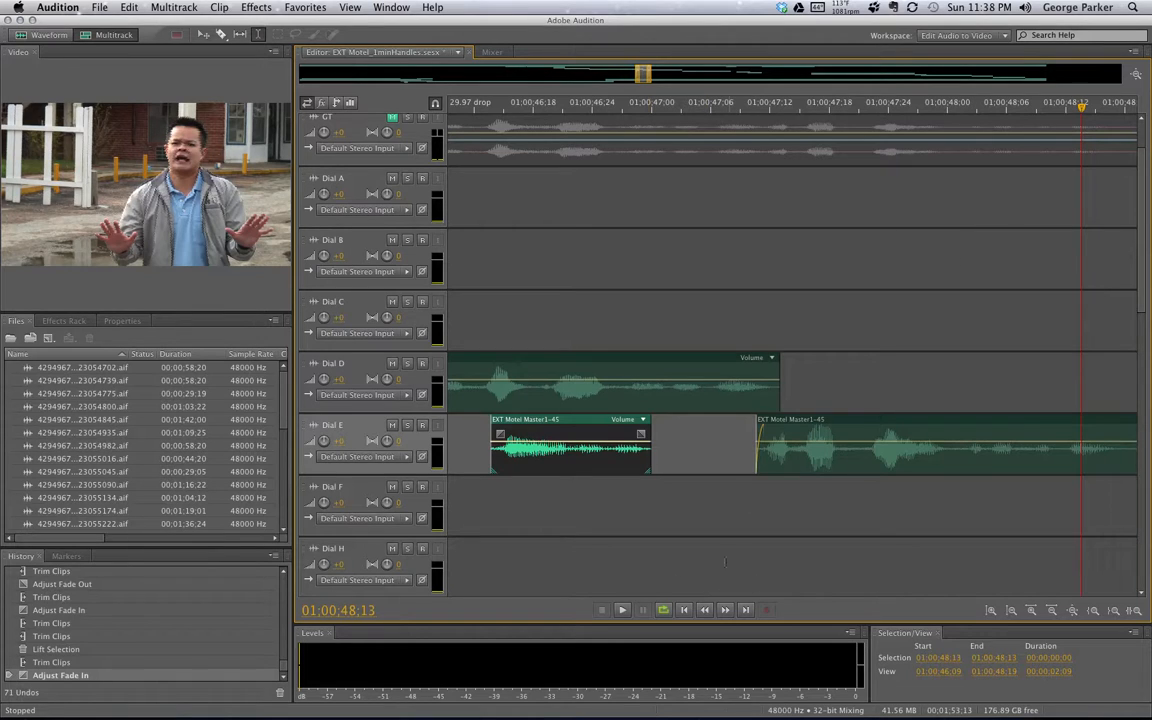
Undo the fade-in, trim and lift so Dial E is one continuous clip, then deselect
mouse_move(636, 74)
left_mouse_down()
mouse_move(604, 74)
mouse_move(638, 75)
left_mouse_up()
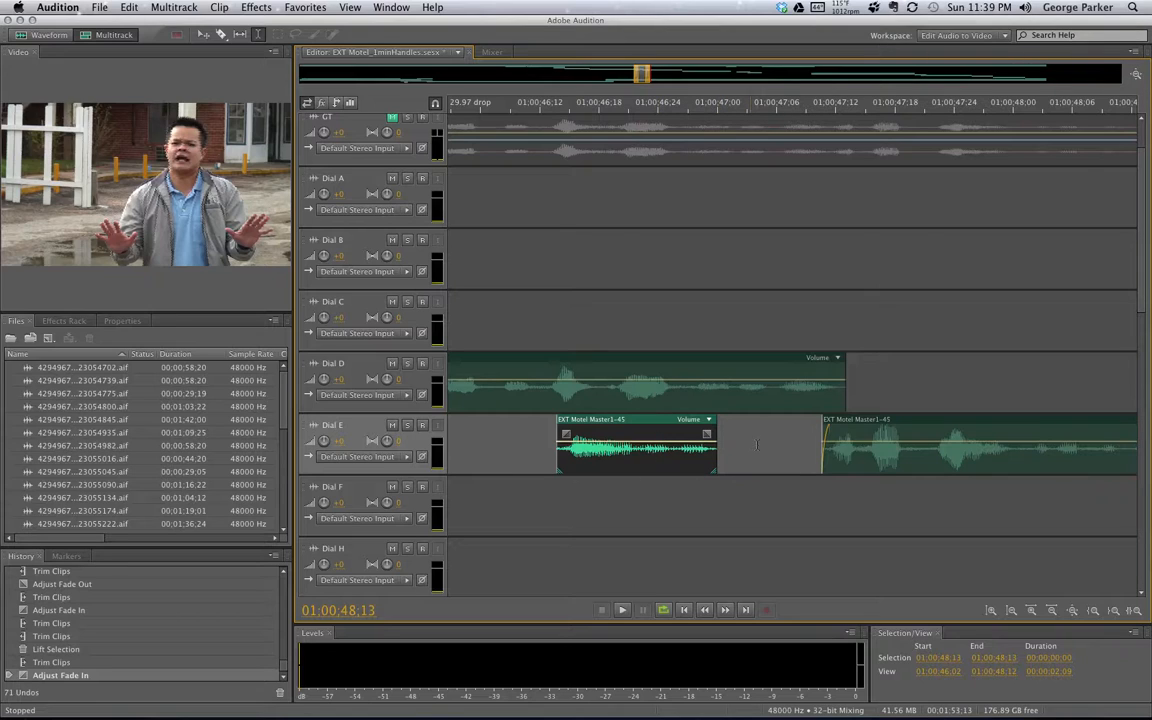
key("super+z")
key("super+z")
key("super+z")
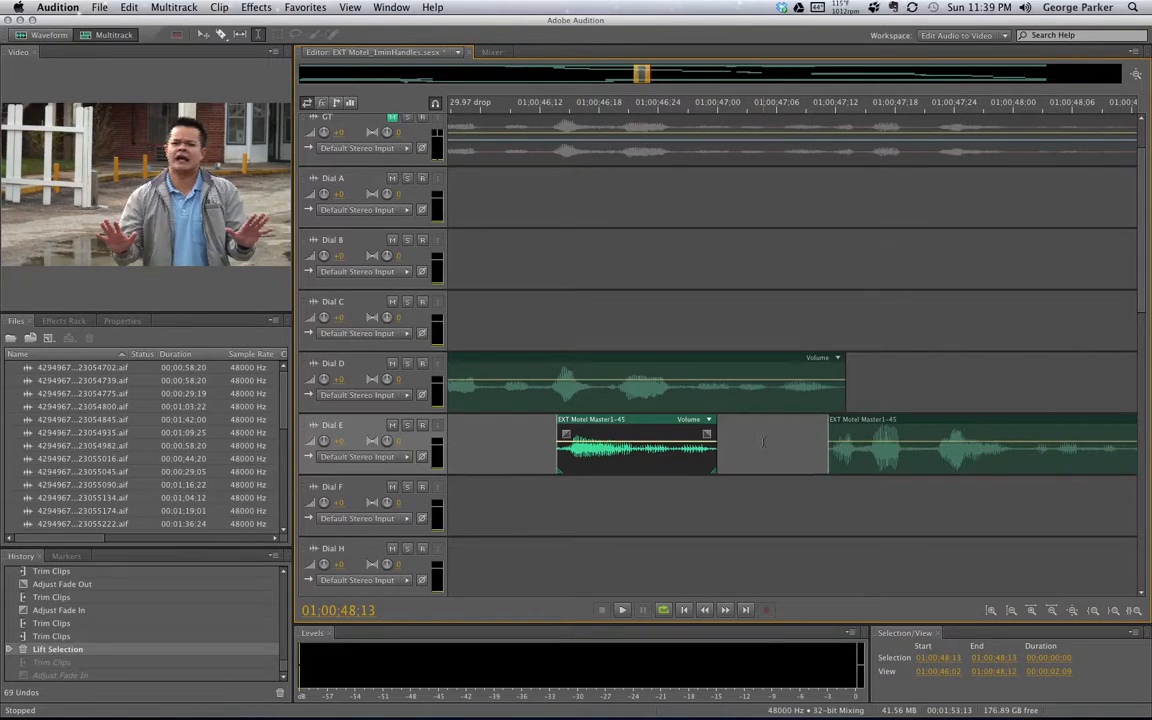
left_click(849, 501)
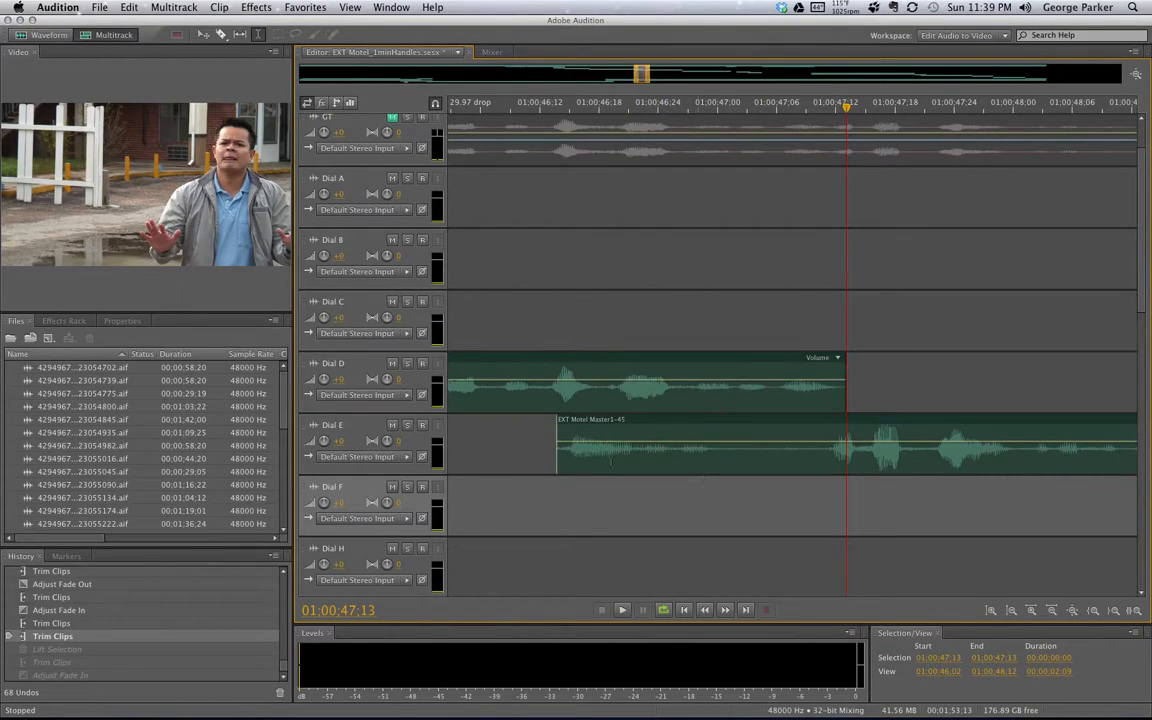
Solo Dial E and loop-play the range from 46:12 to 48:10
left_click(408, 426)
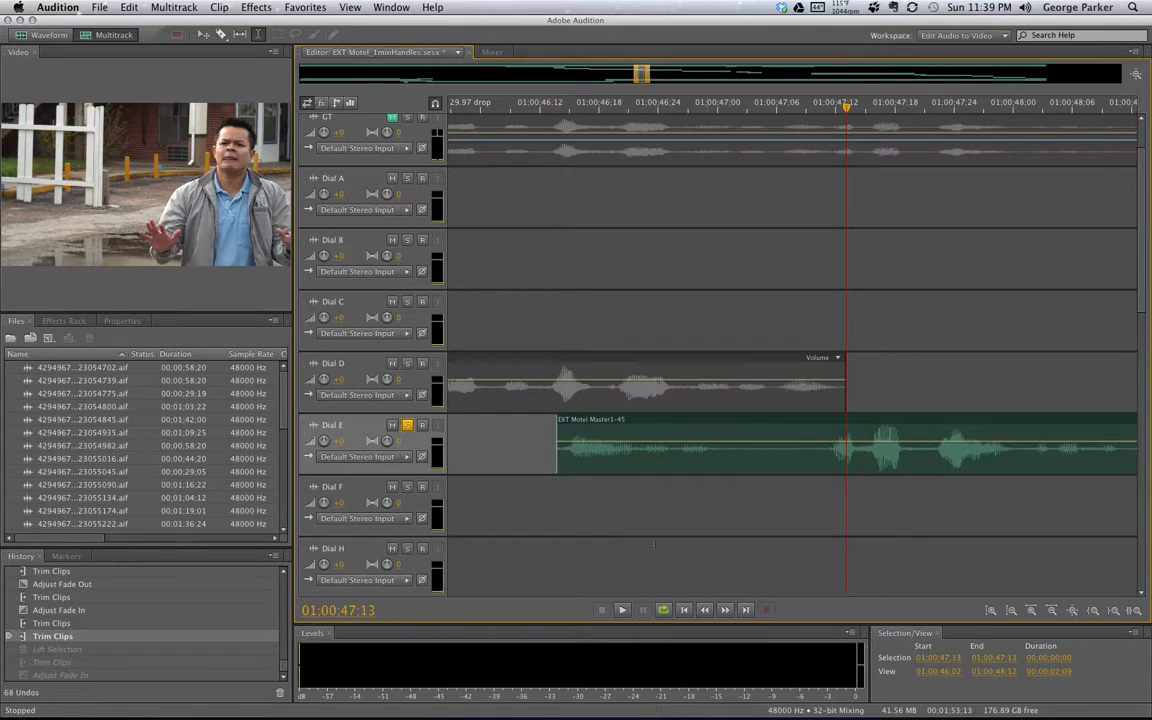
left_click_drag(548, 514, 1098, 588)
key("space")
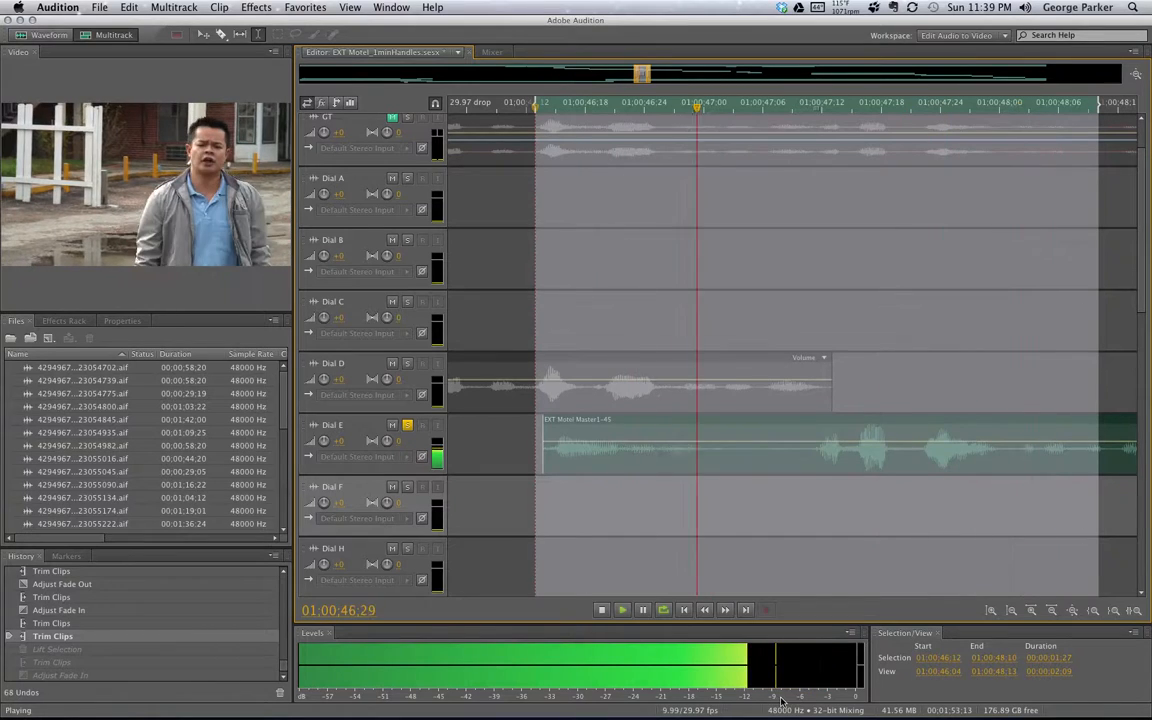
key("space")
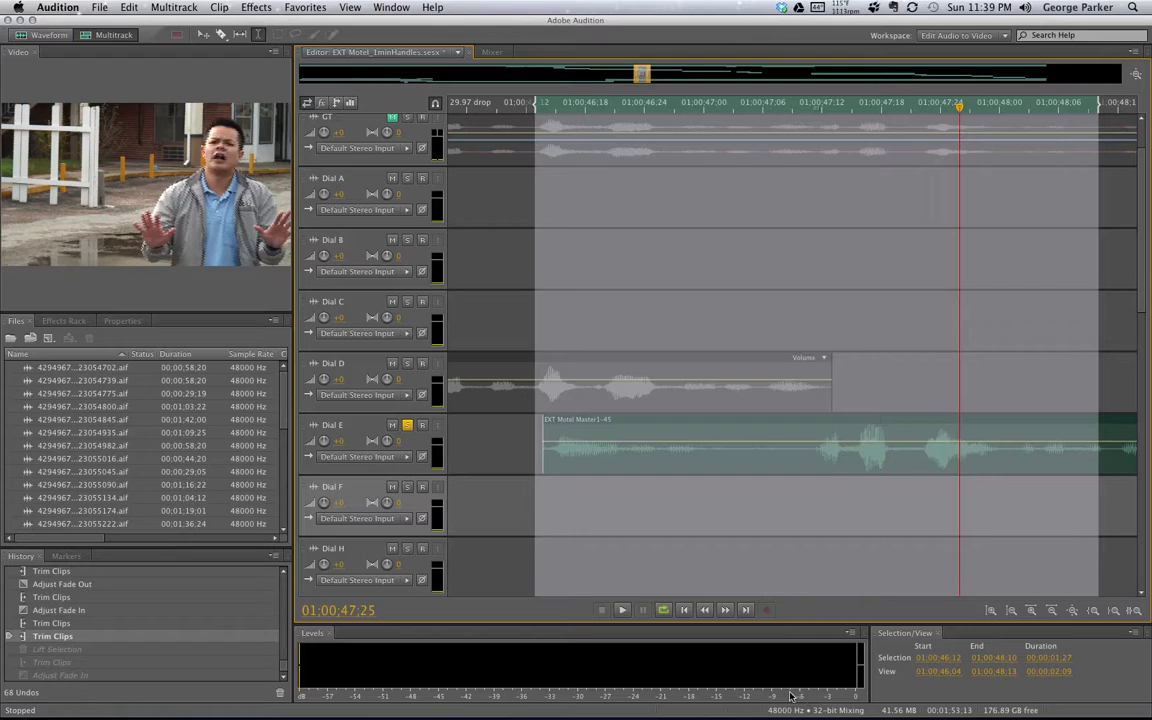
key("space")
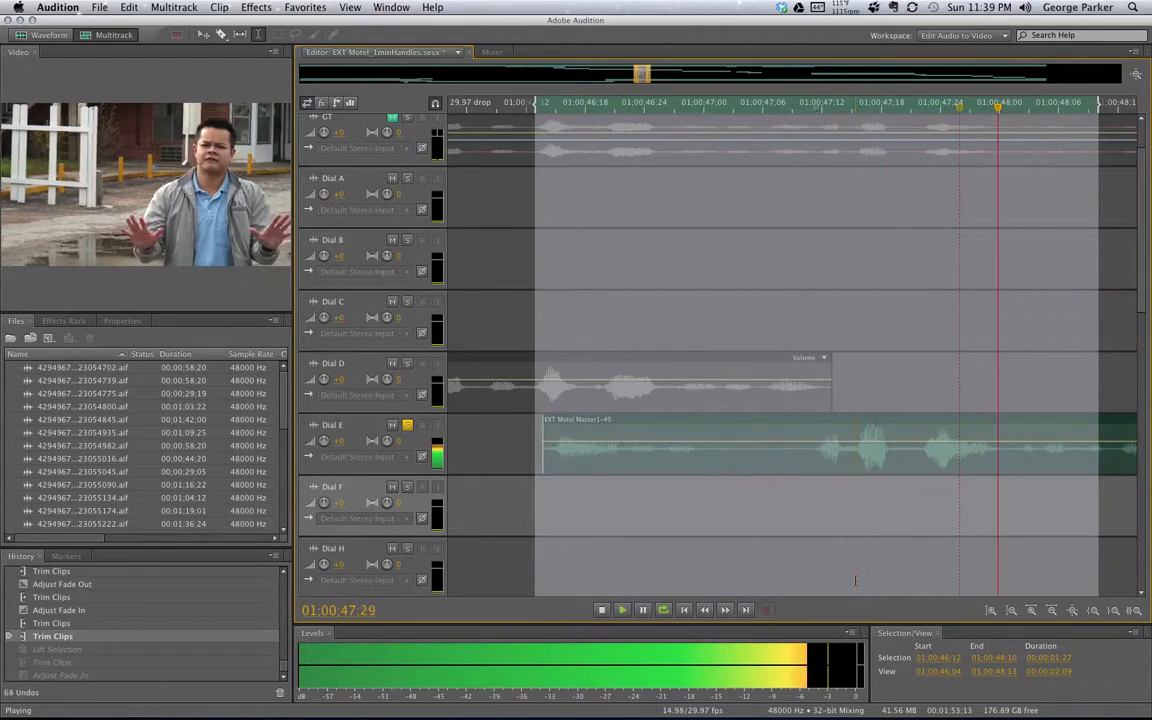
key("space")
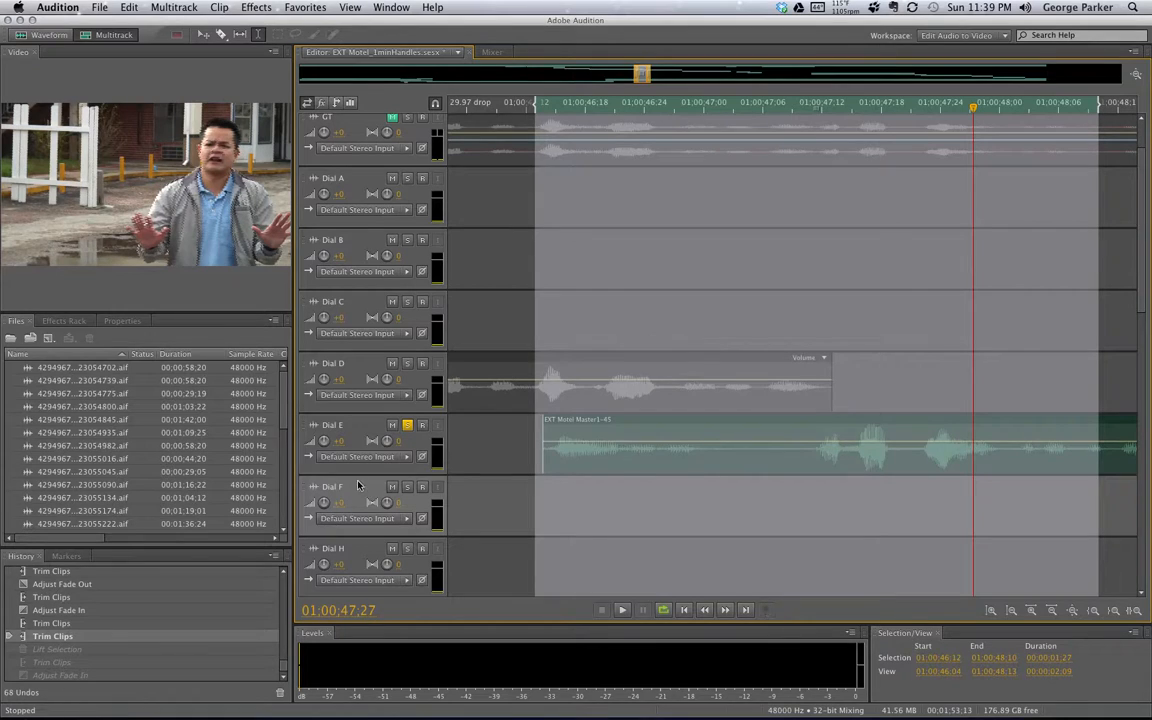
Lower the Dial E track volume to -2.7 dB while the selection loops
key("space")
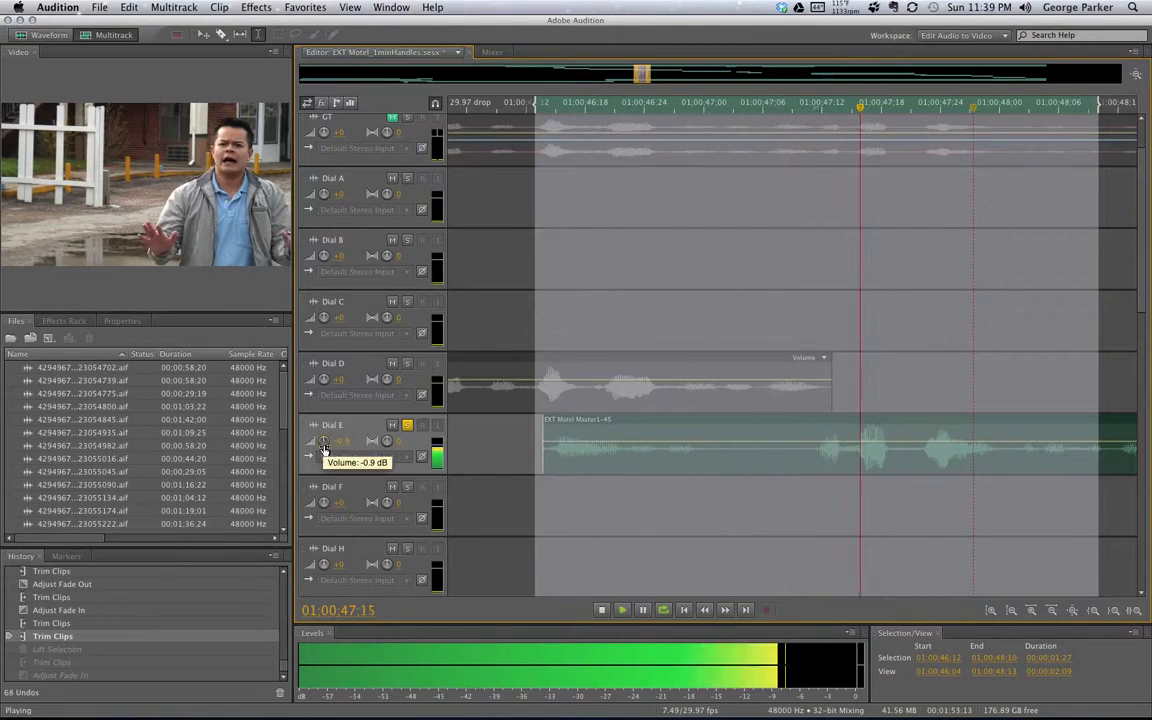
left_click_drag(324, 447, 323, 442)
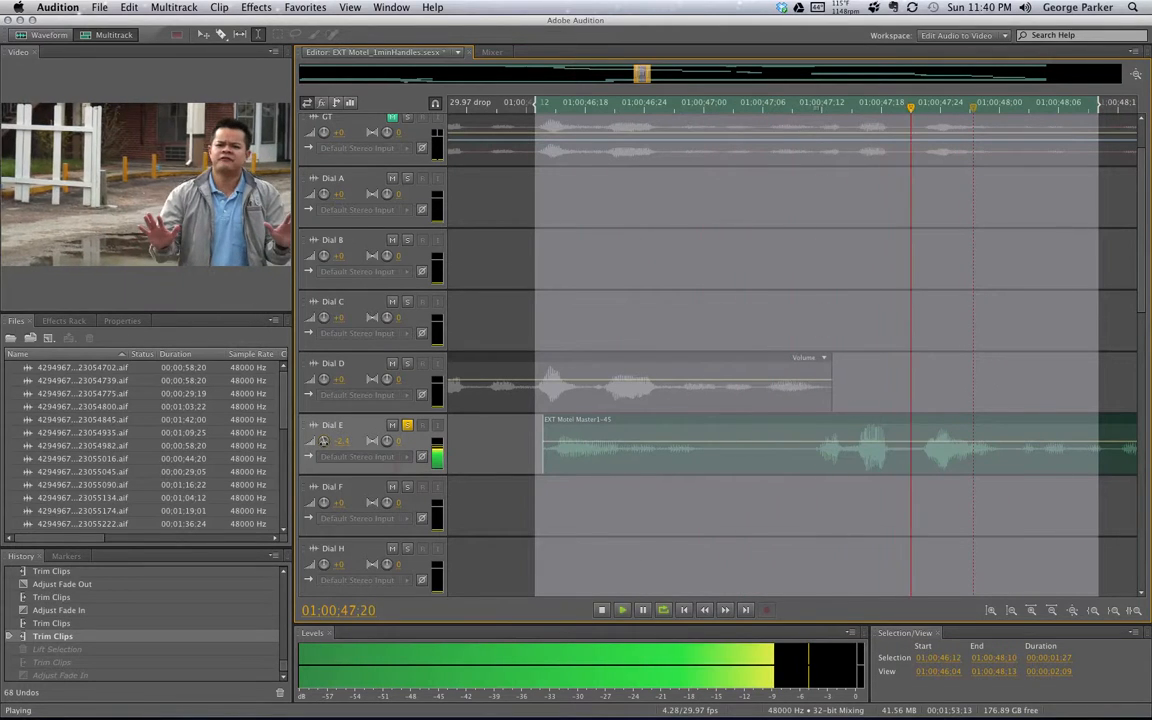
key("space")
left_click(407, 365)
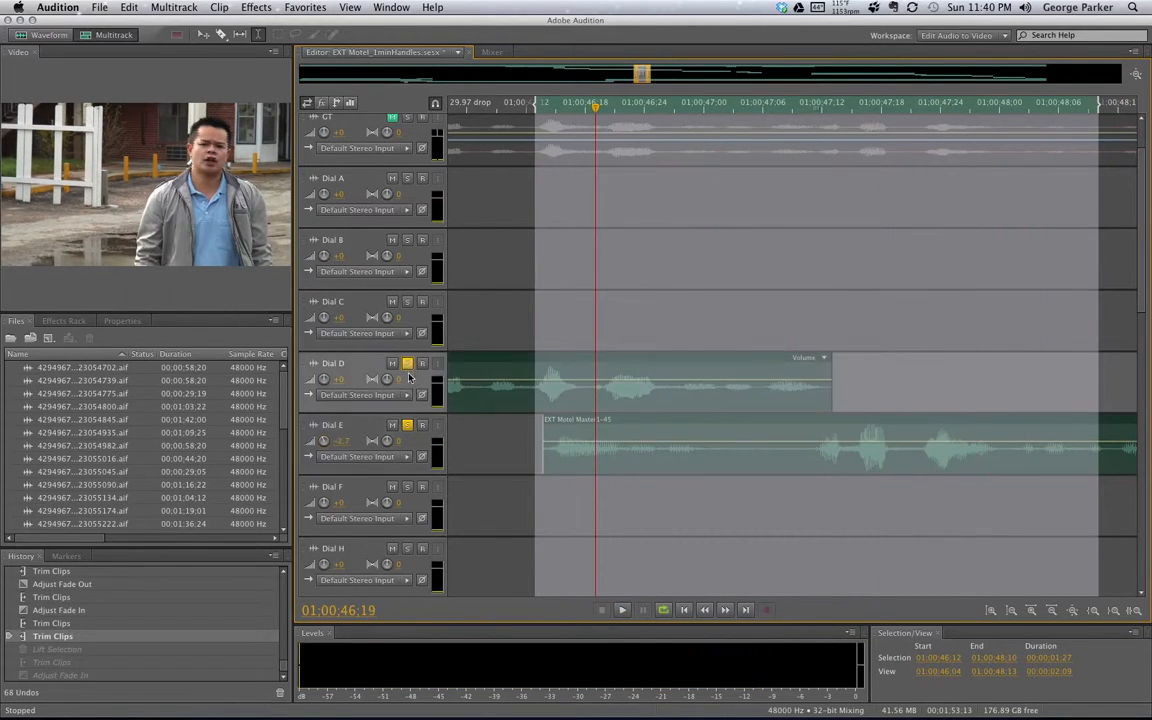
left_click(407, 426)
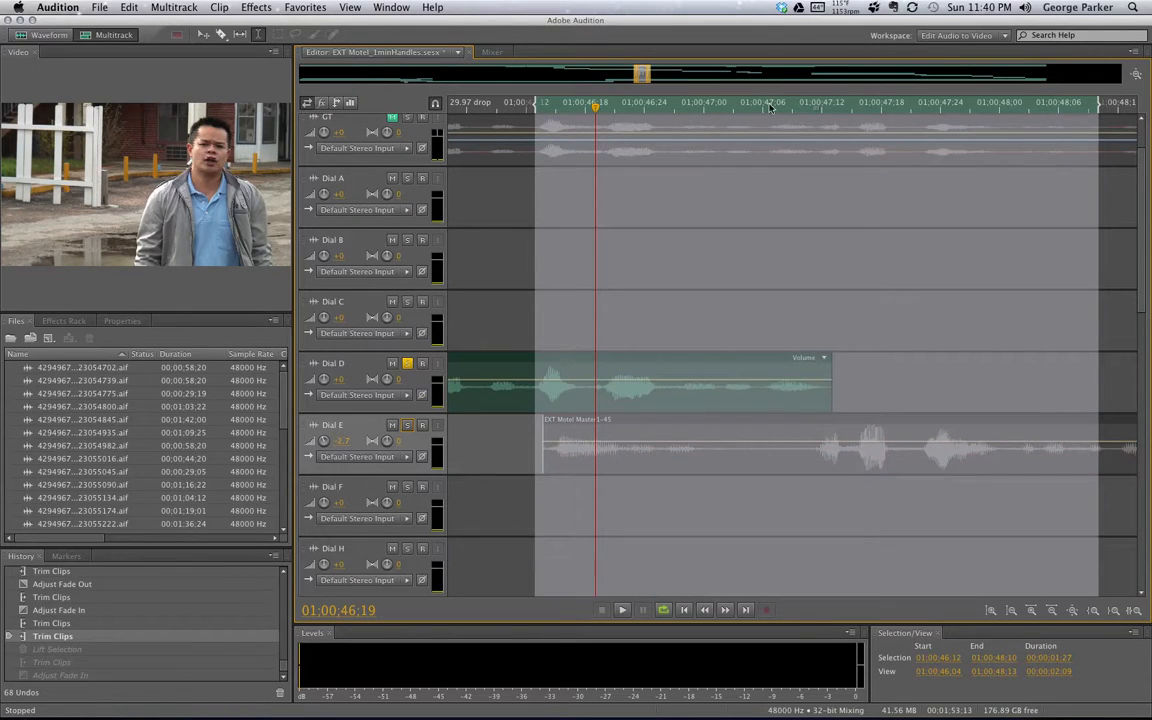
key("space")
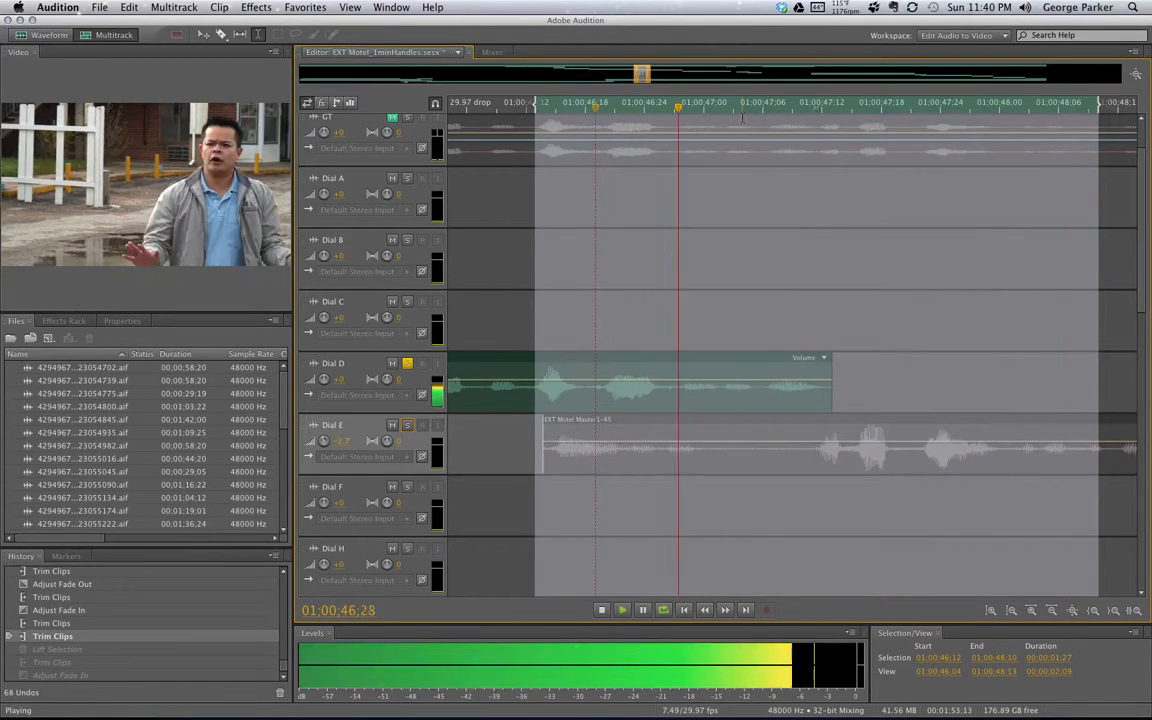
key("space")
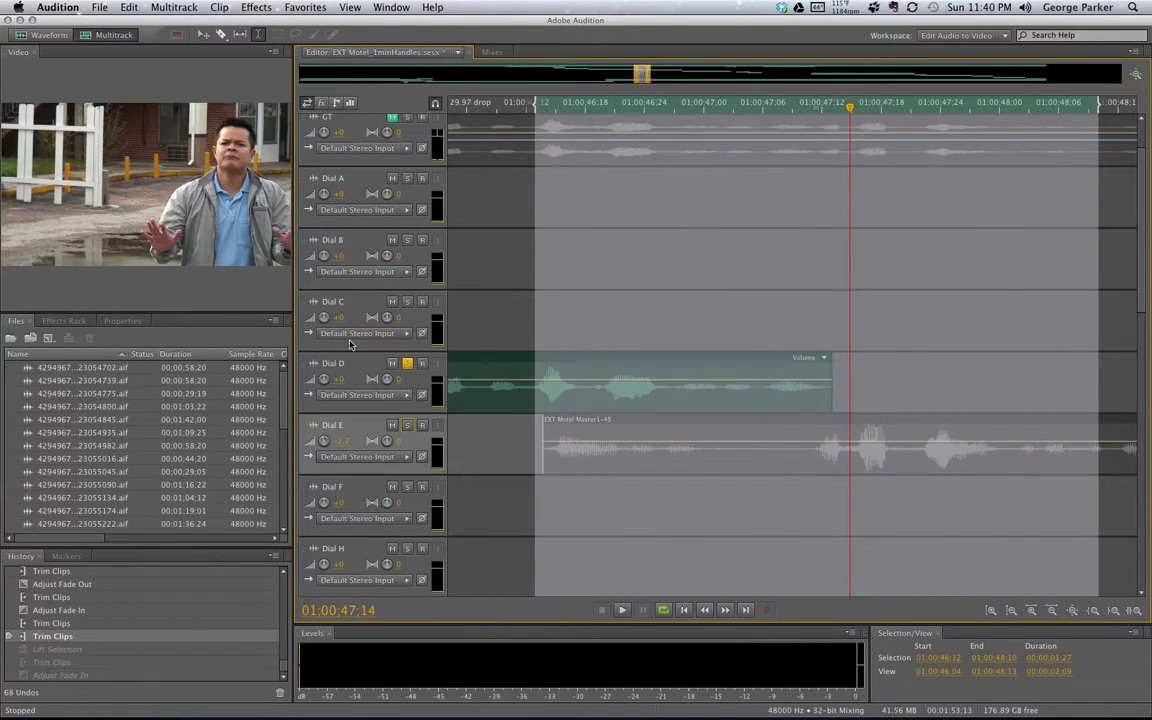
left_click(406, 426)
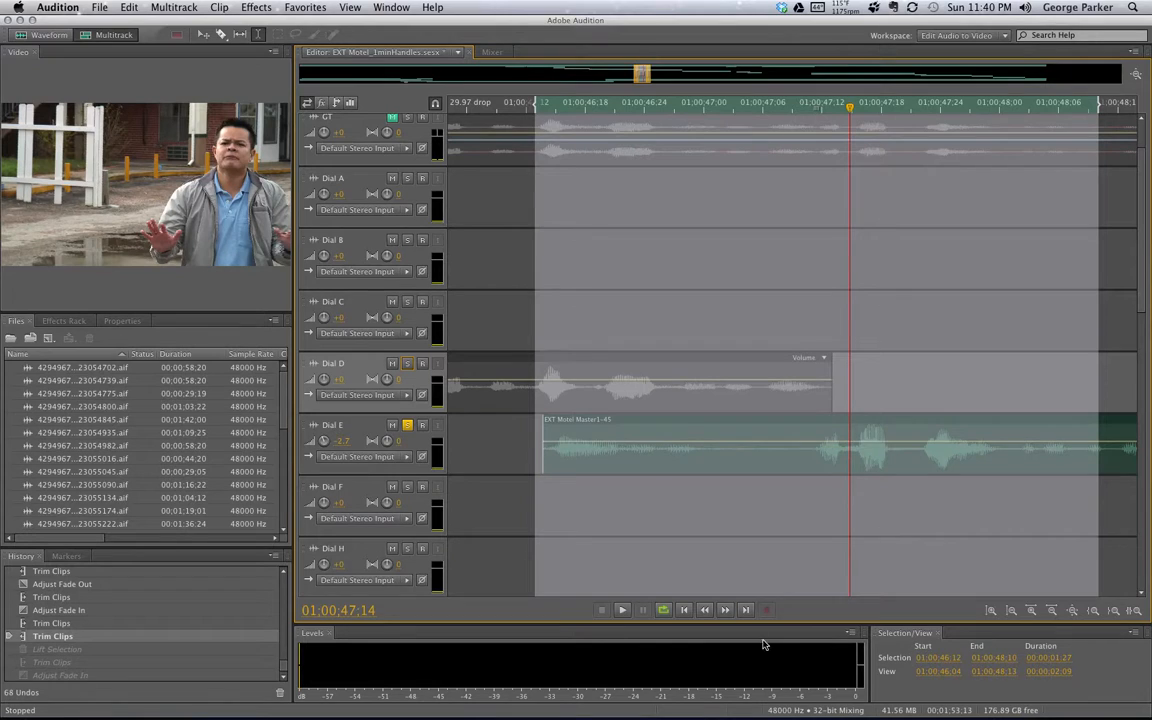
Raise the Dial E track volume to -1.8 dB during looped playback
key("space")
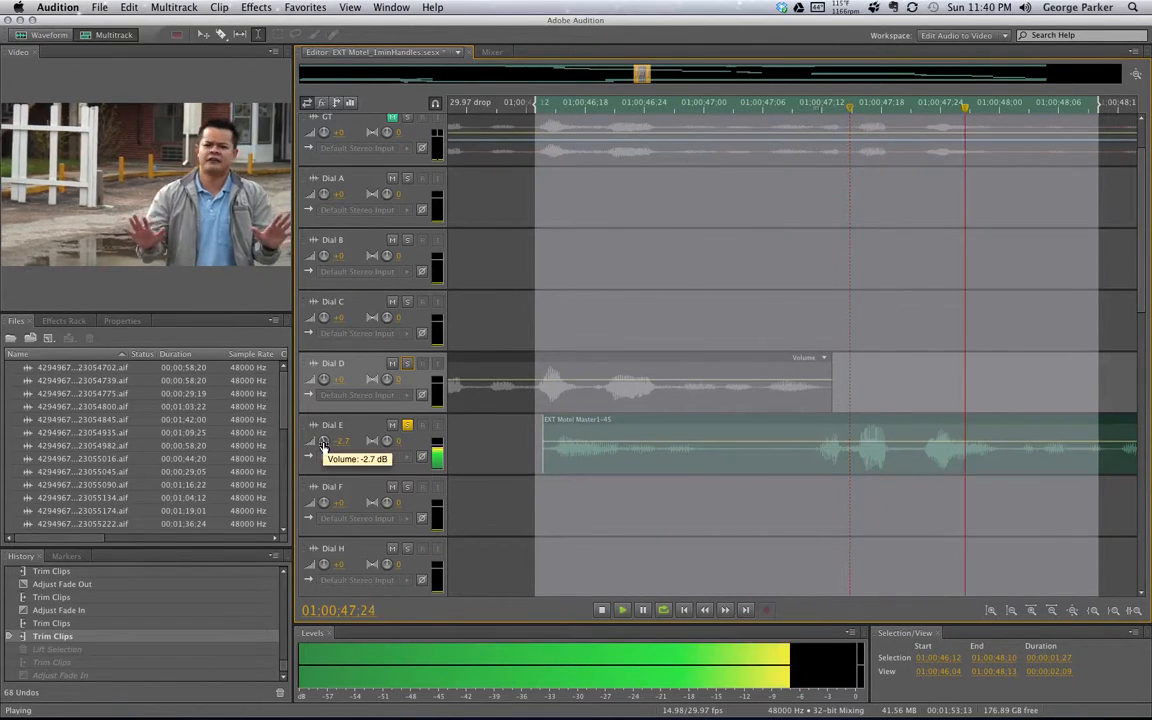
left_click_drag(323, 441, 324, 435)
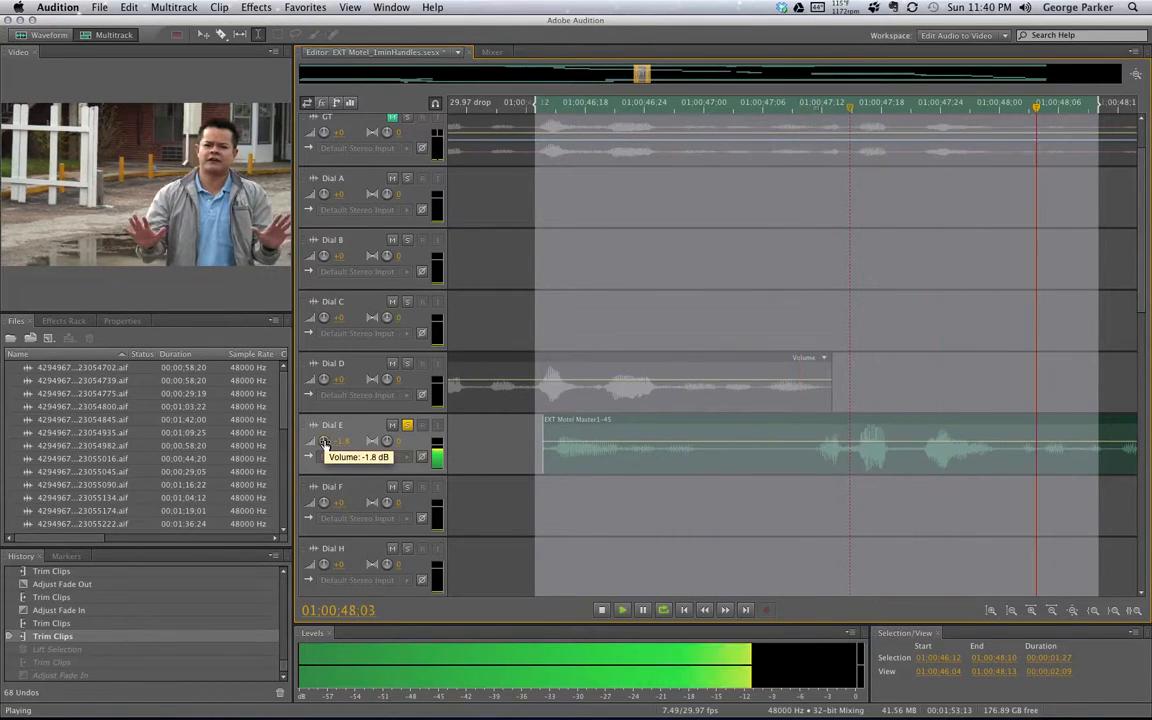
key("space")
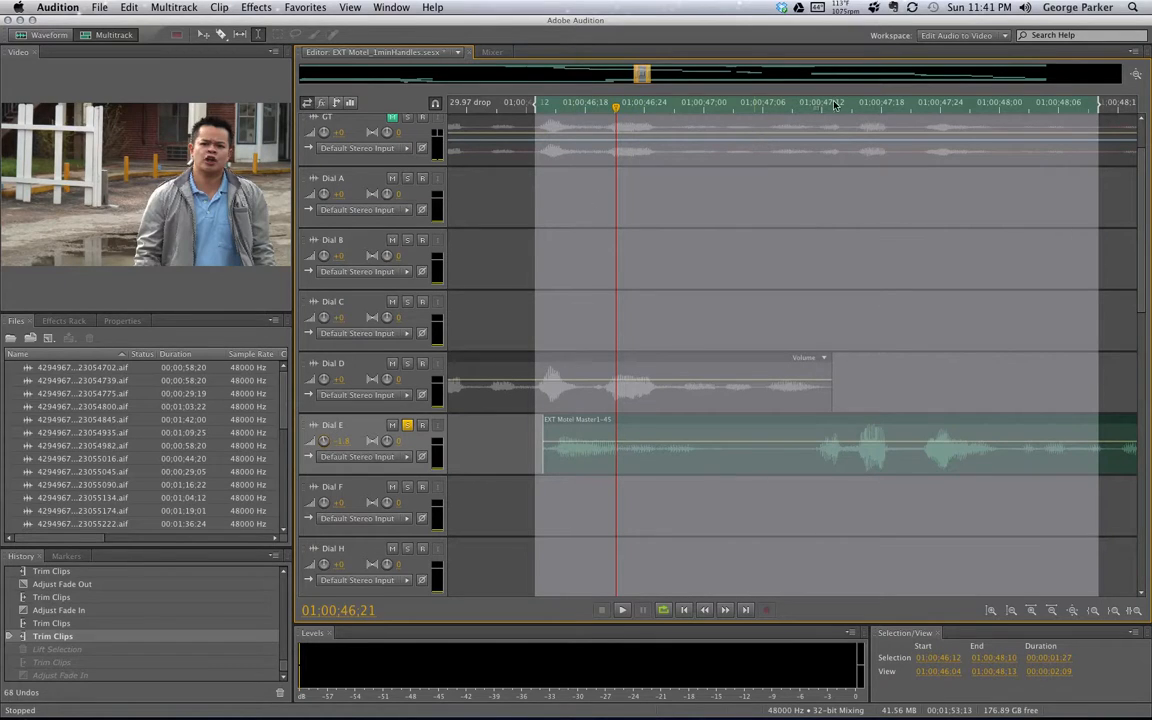
Play the selection shifted to 45:25–47:26, then scroll to where Dial E ends and Dial F begins
left_click_drag(815, 110, 656, 114)
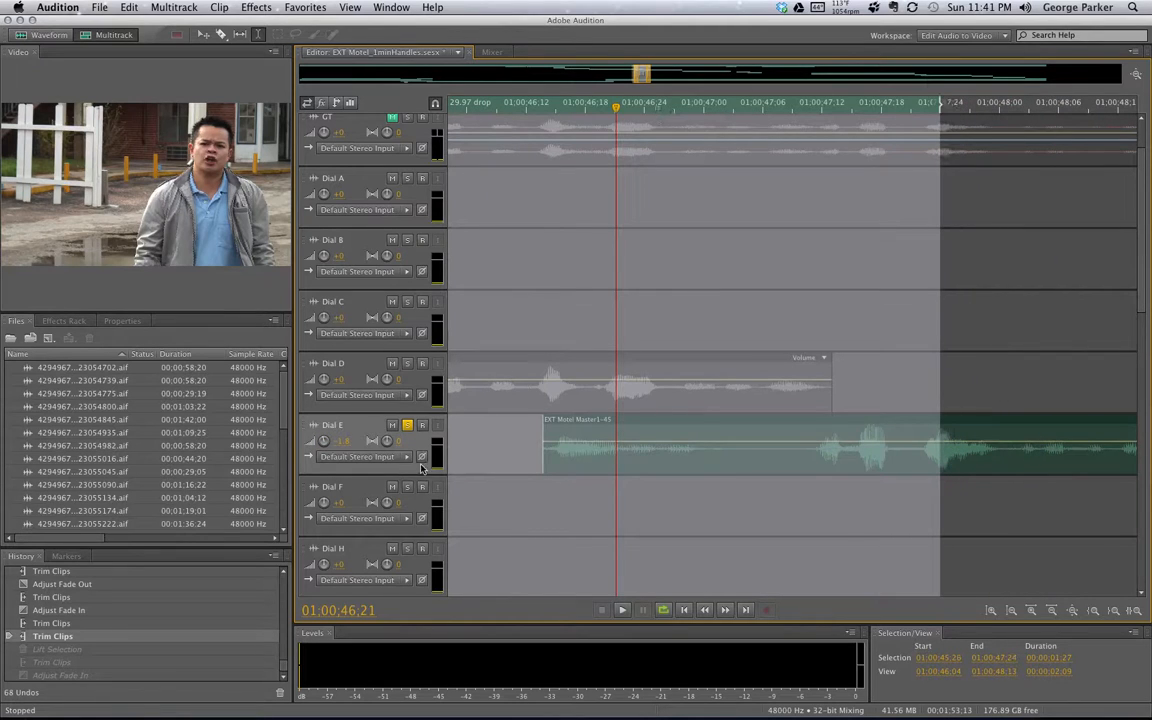
key("space")
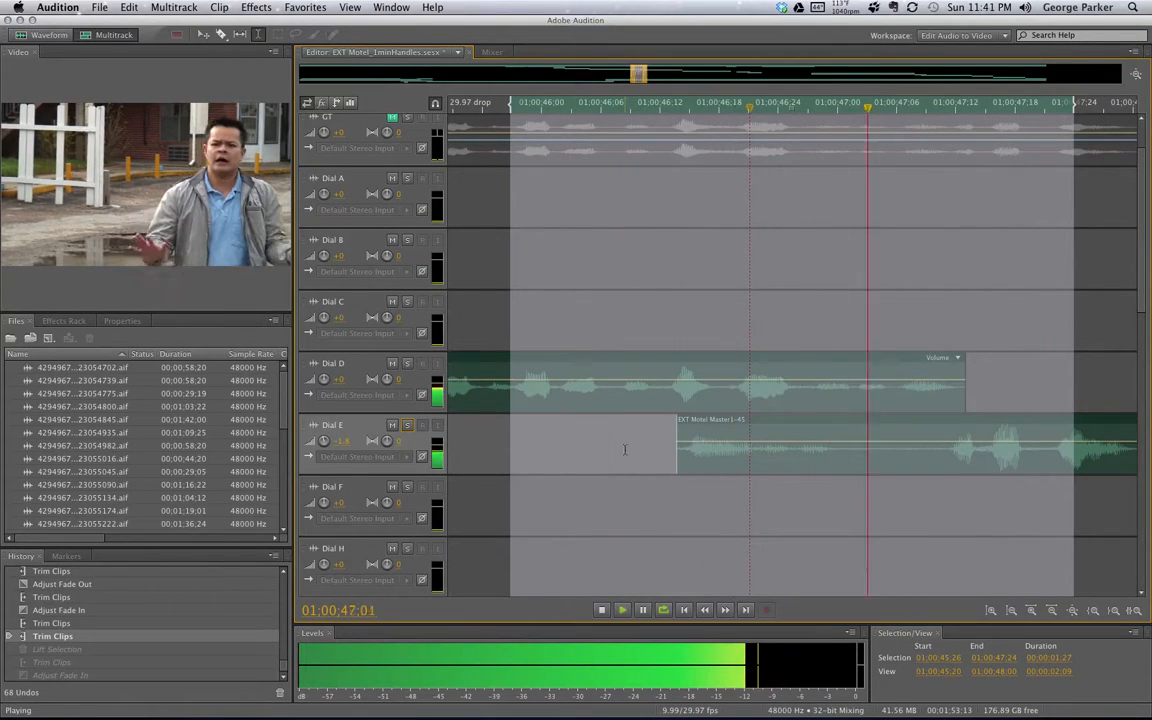
key("space")
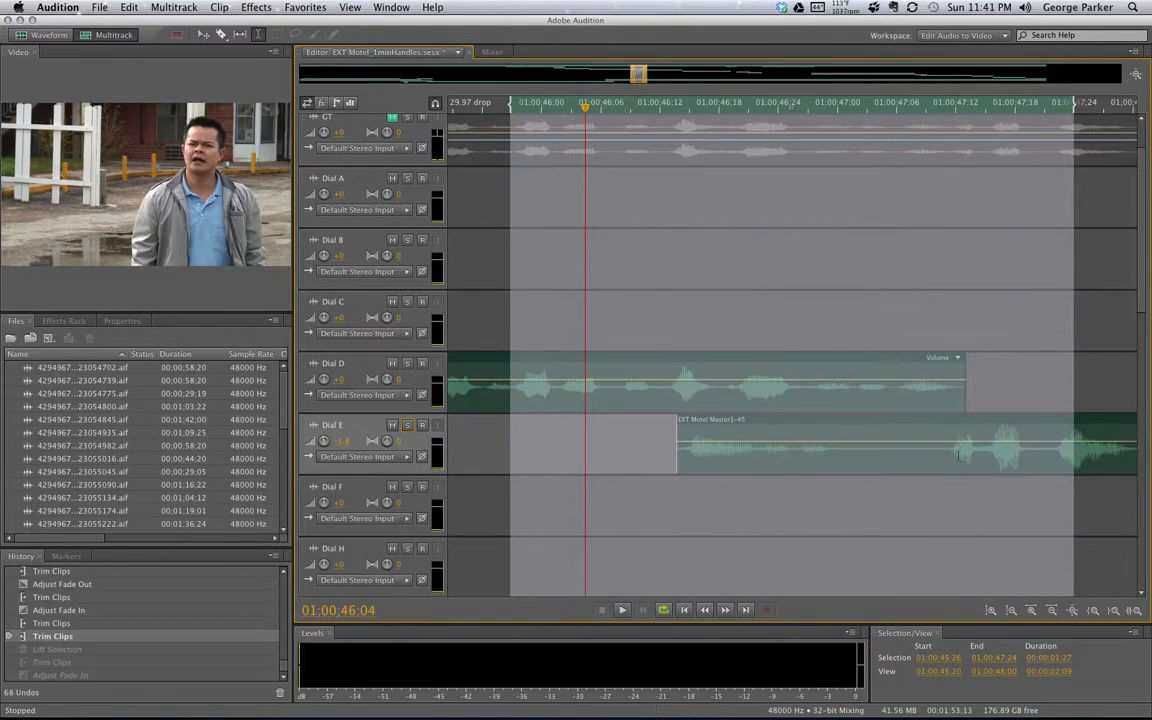
left_click(840, 436)
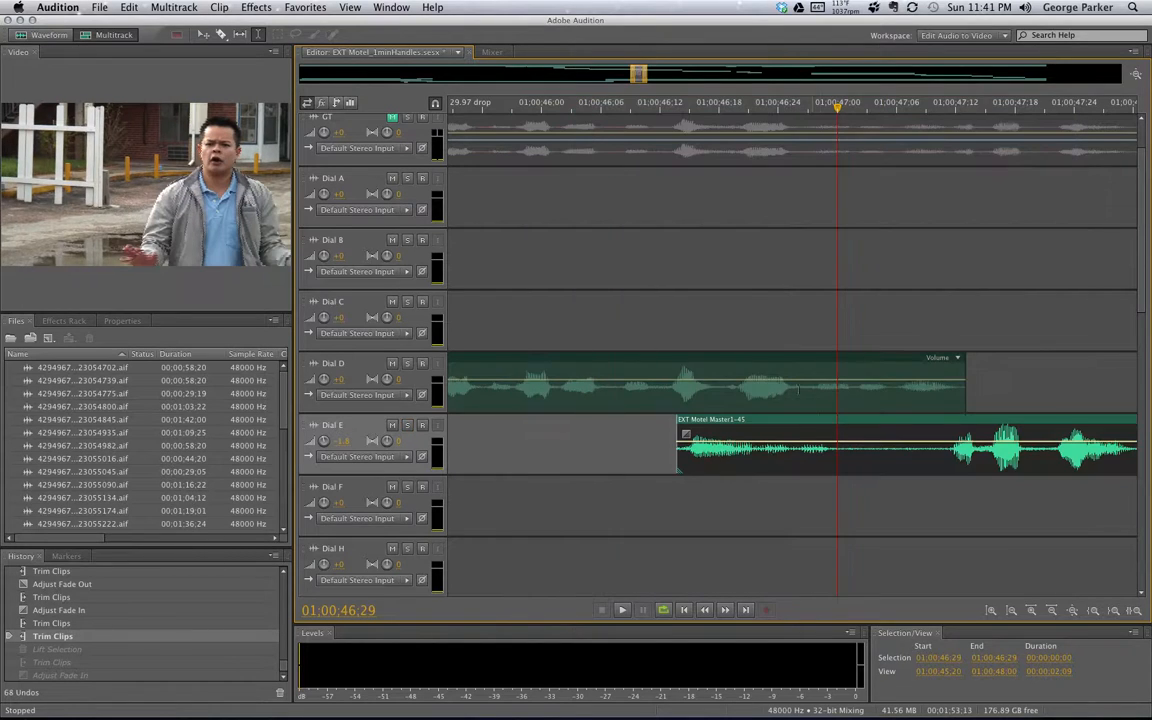
left_click_drag(640, 74, 681, 75)
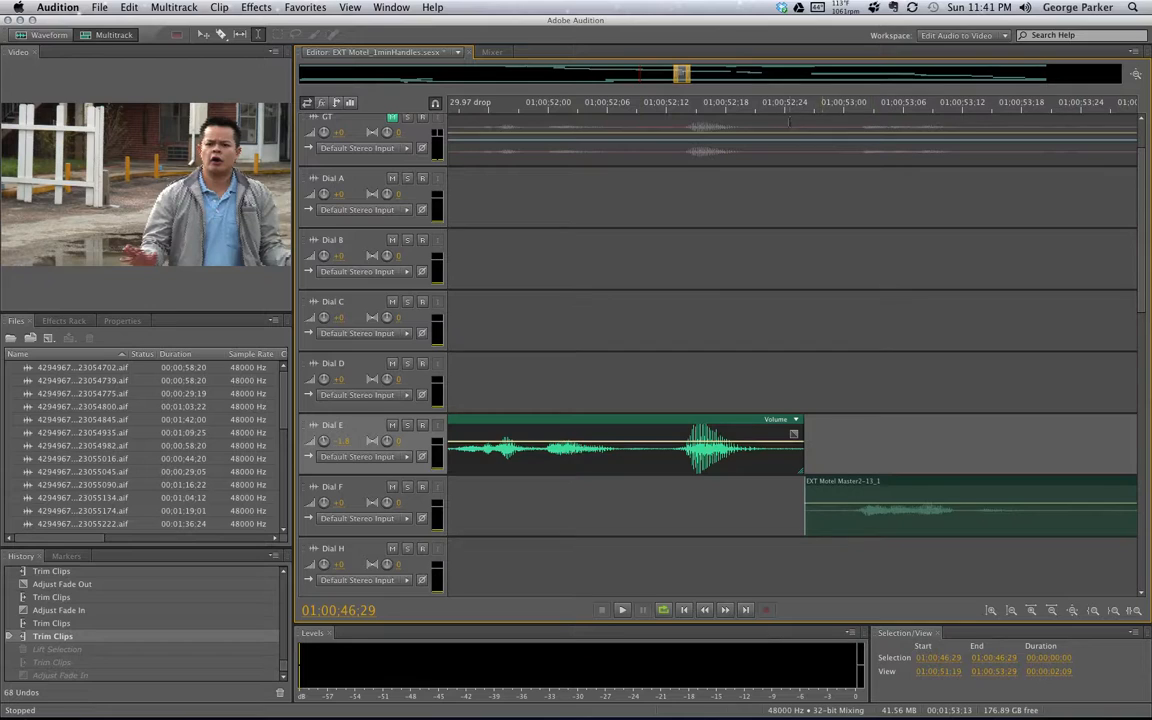
Zoom out to a roughly 12-second view and pan back to show the Dial A–E clips from 01:00:38 to 01:00:52
left_click_drag(688, 78, 757, 78)
left_click_drag(676, 78, 631, 78)
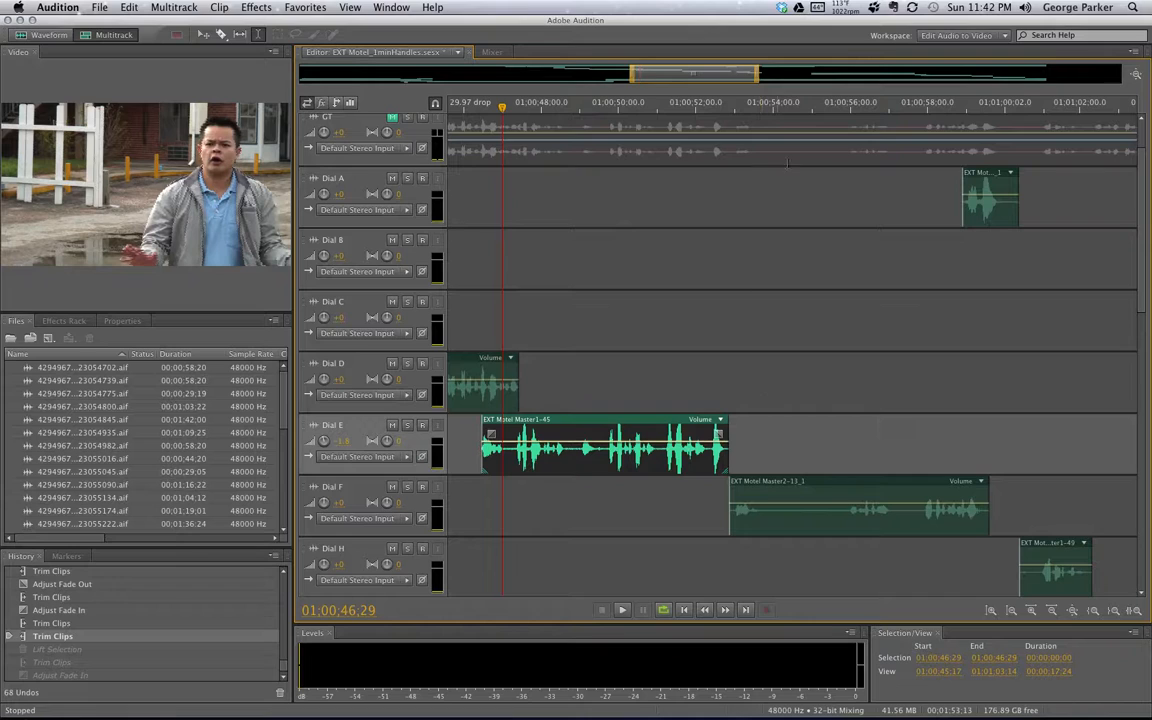
left_click_drag(697, 78, 616, 81)
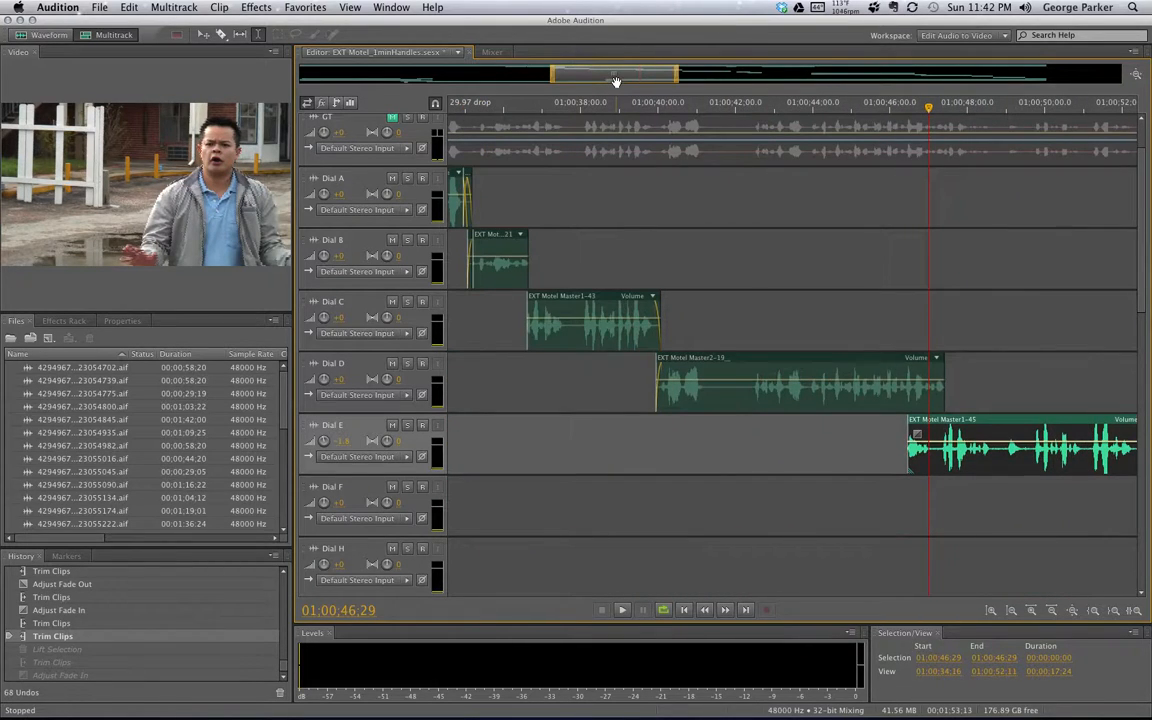